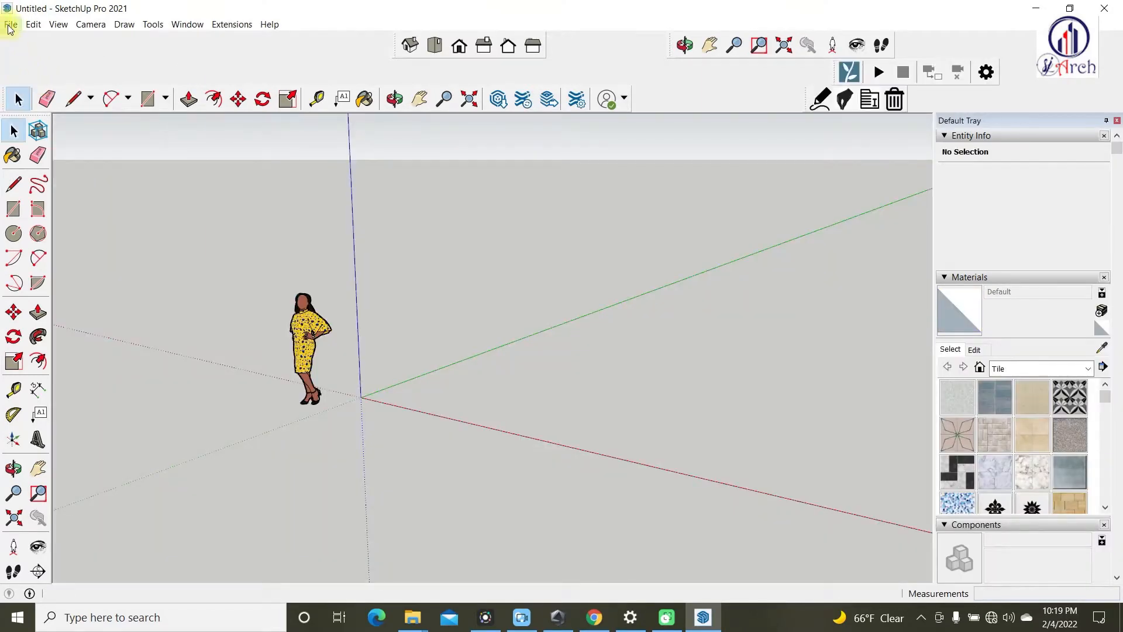
- Save the model as a SketchUp file named y3 in the youtube folder under Documents
left_click(11, 24)
left_click(38, 101)
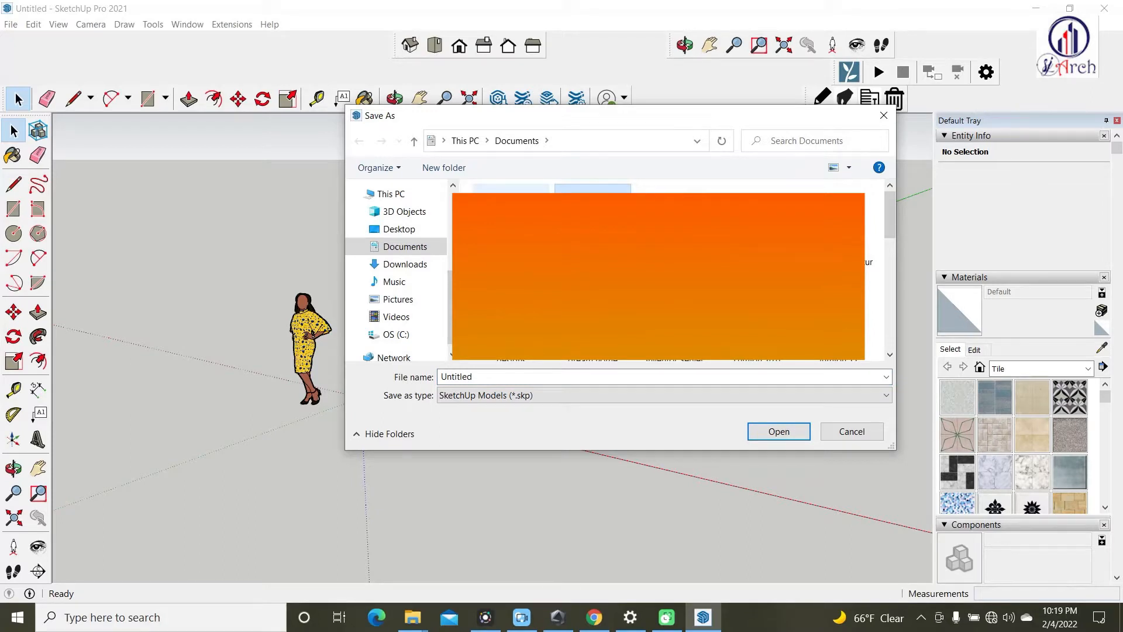
key("y")
double_click(593, 243)
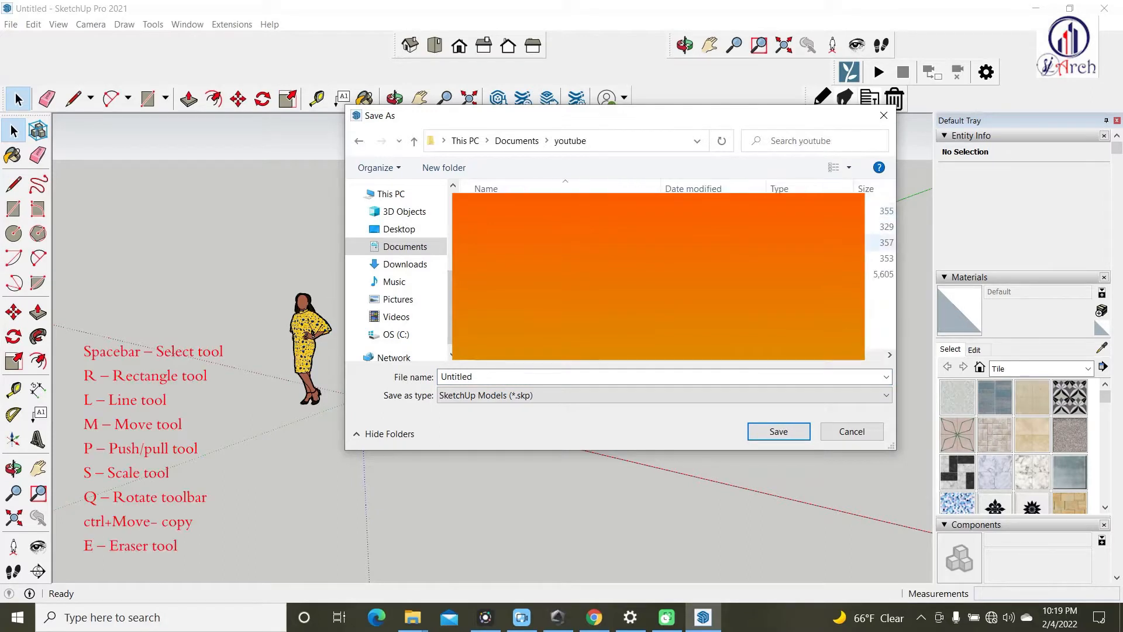
double_click(486, 376)
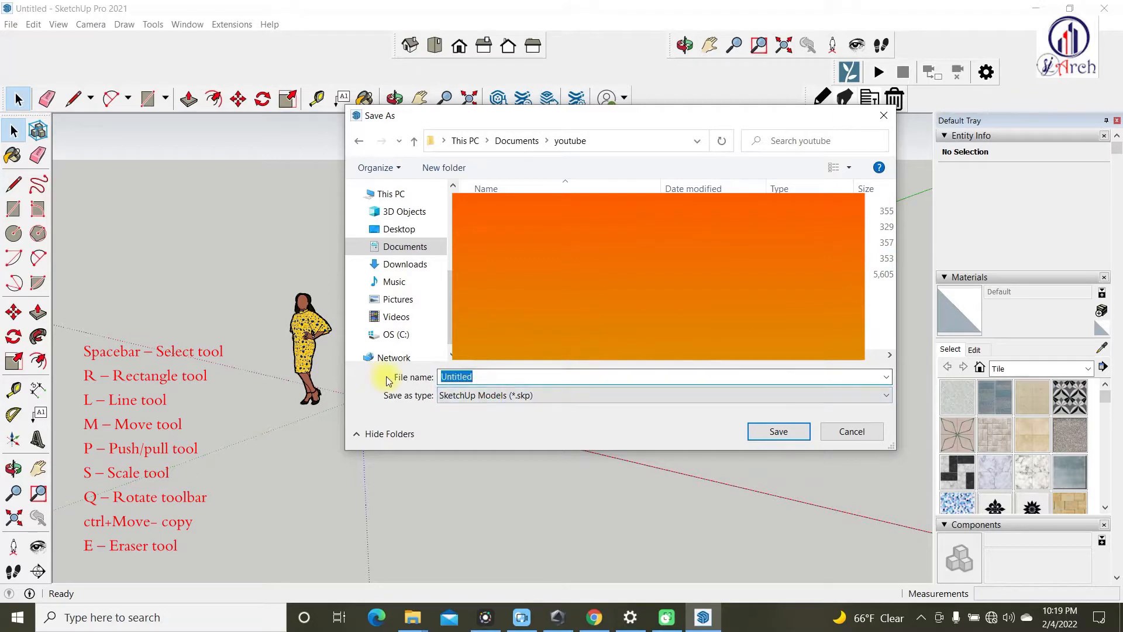
type("y3")
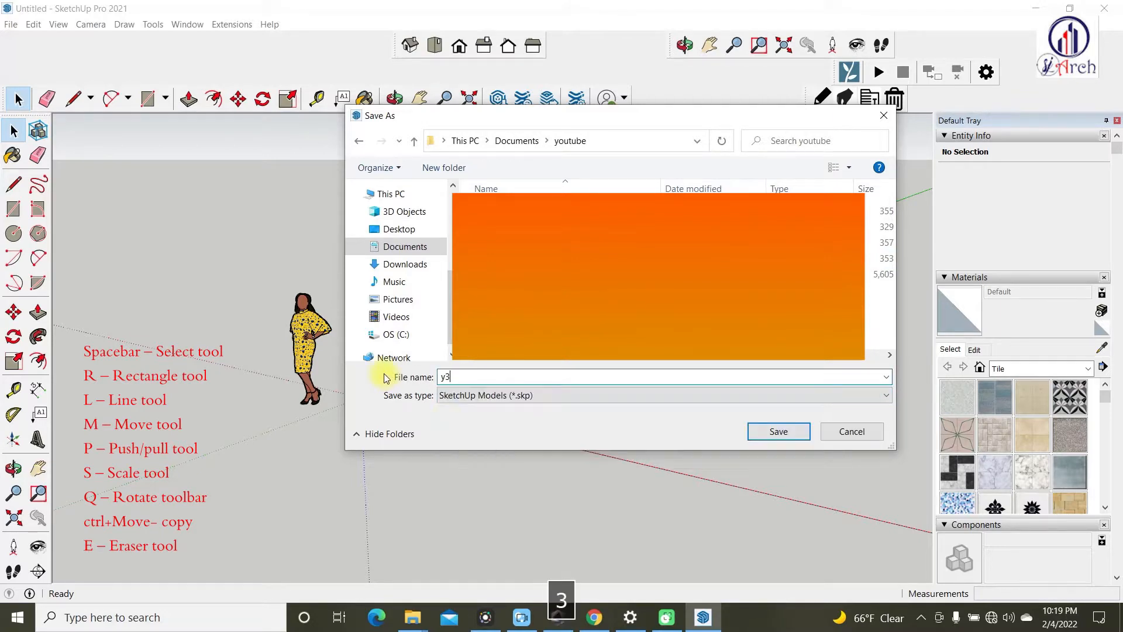
left_click(768, 438)
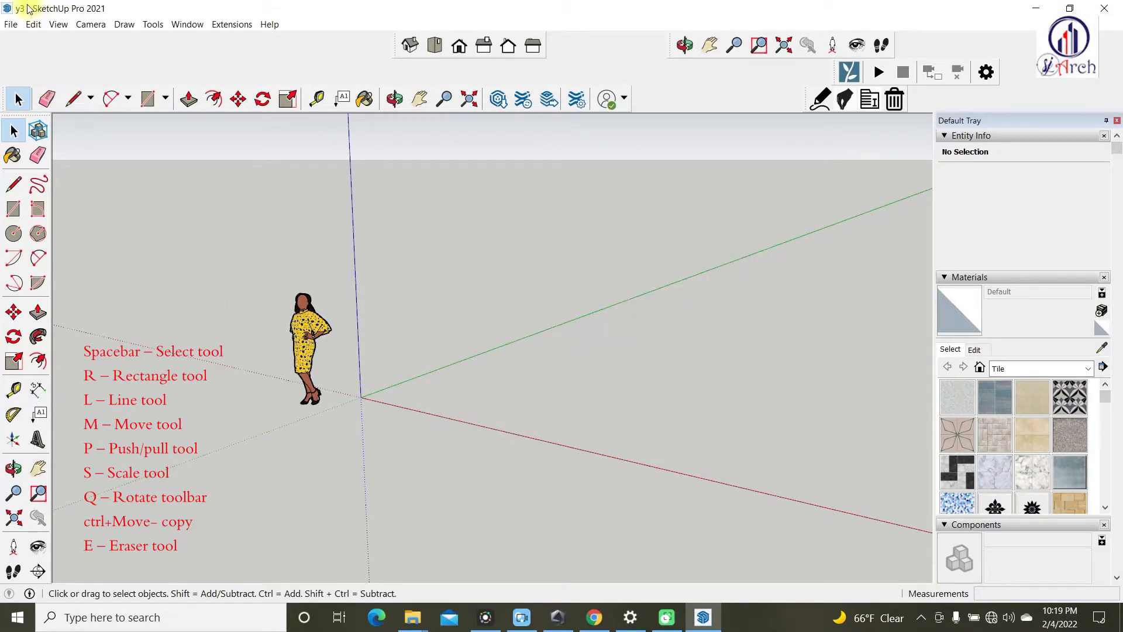
- Delete the standing human scale figure near the origin
middle_click_drag(507, 472, 389, 355)
left_click_drag(293, 442, 285, 452)
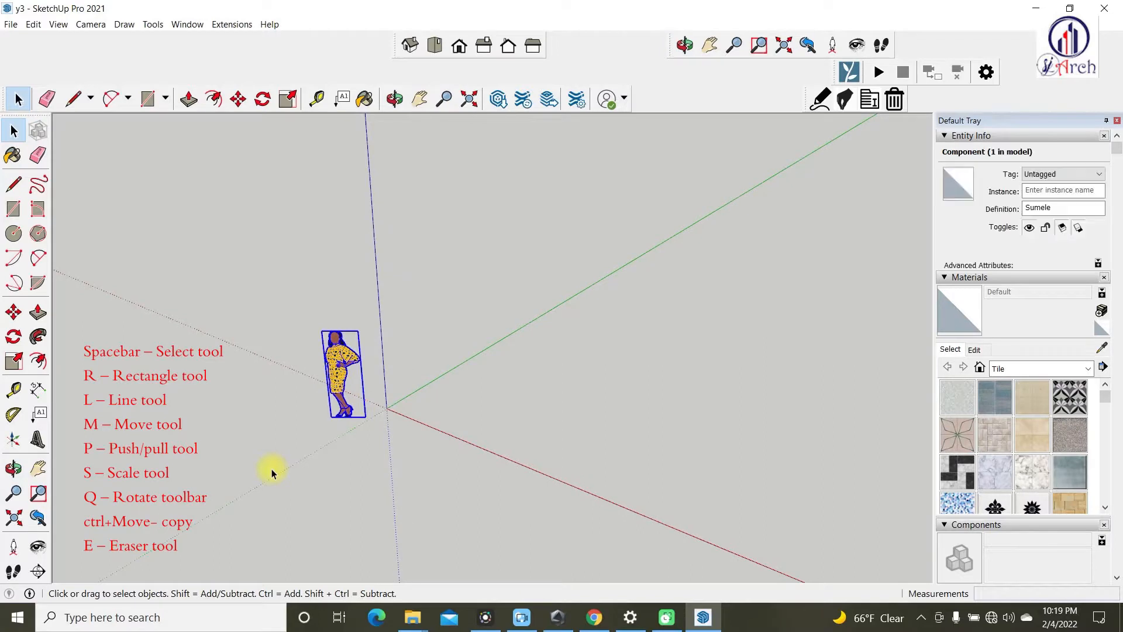
key("Delete")
middle_click_drag(333, 431, 371, 434)
key("space")
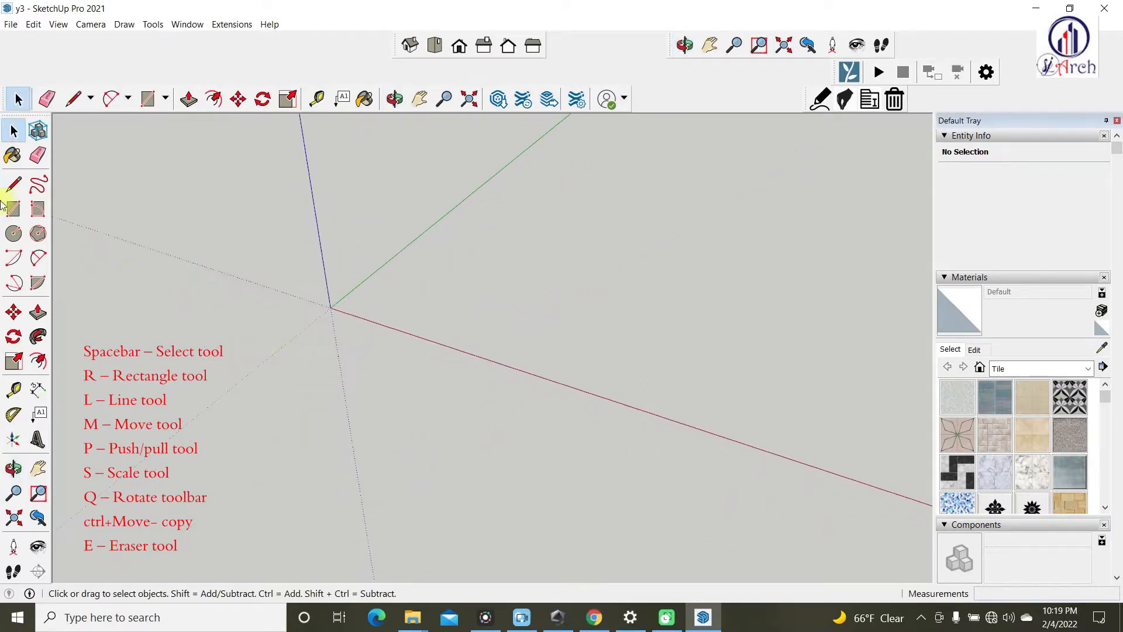
- Draw a large ground circle centred on the origin with its edge on the red axis, radius about 38 m
left_click(14, 234)
left_click(331, 308)
scroll(339, 515, "down", 2)
scroll(577, 455, "down", 4)
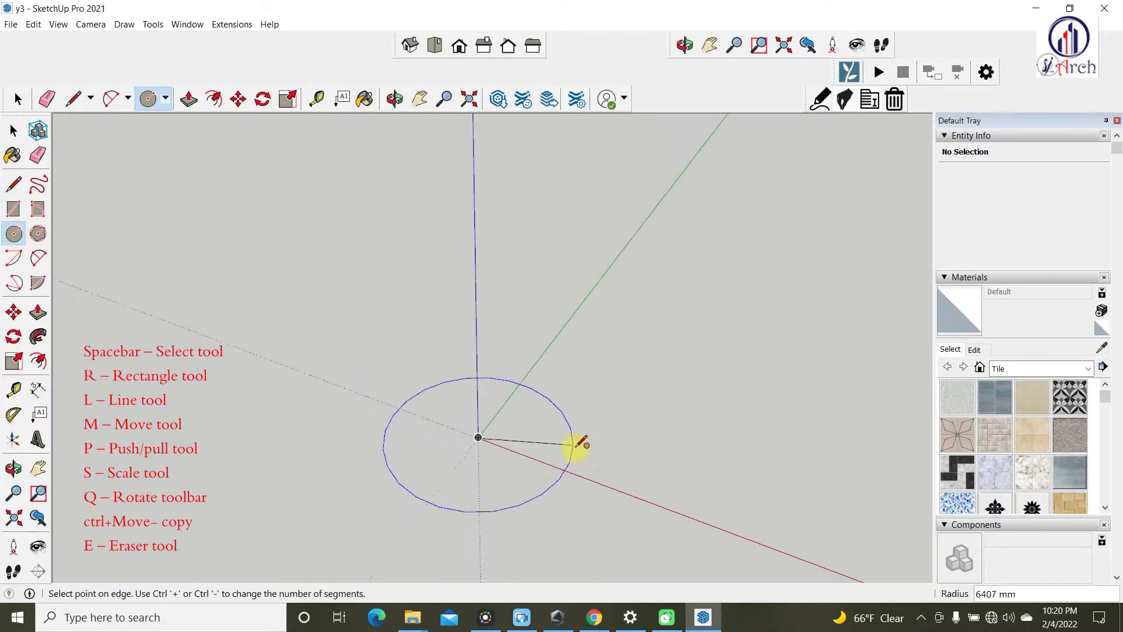
middle_click_drag(579, 444, 529, 401, "shift")
scroll(683, 483, "down", 3)
middle_click_drag(689, 496, 431, 324, "shift")
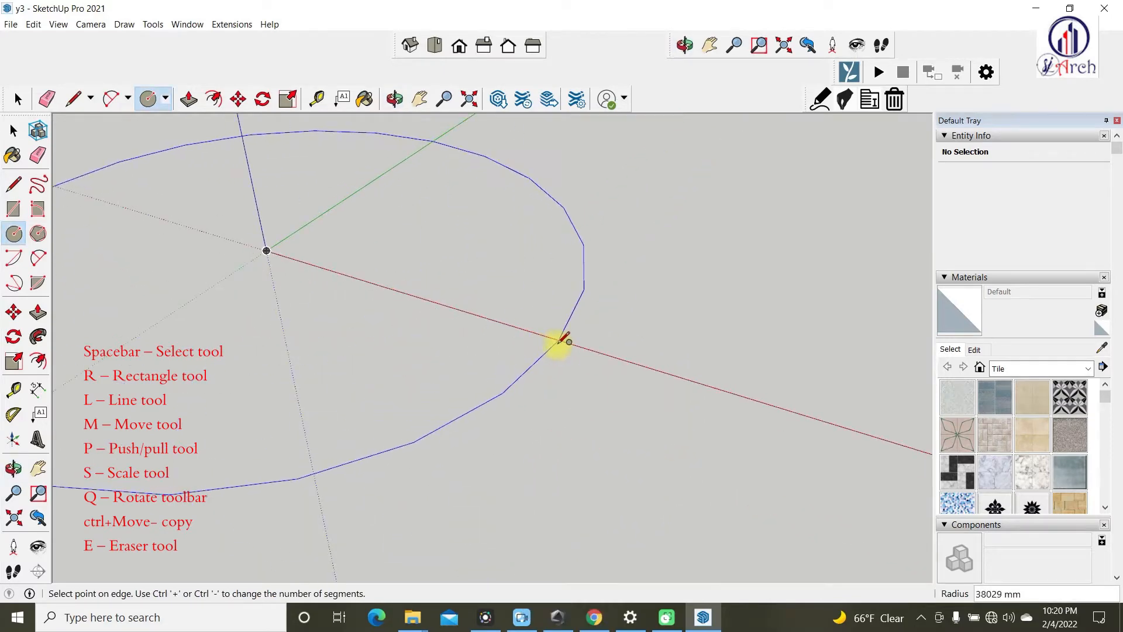
left_click(568, 341)
key("space")
- Group the circle's face together with its edges
scroll(298, 328, "up", 3)
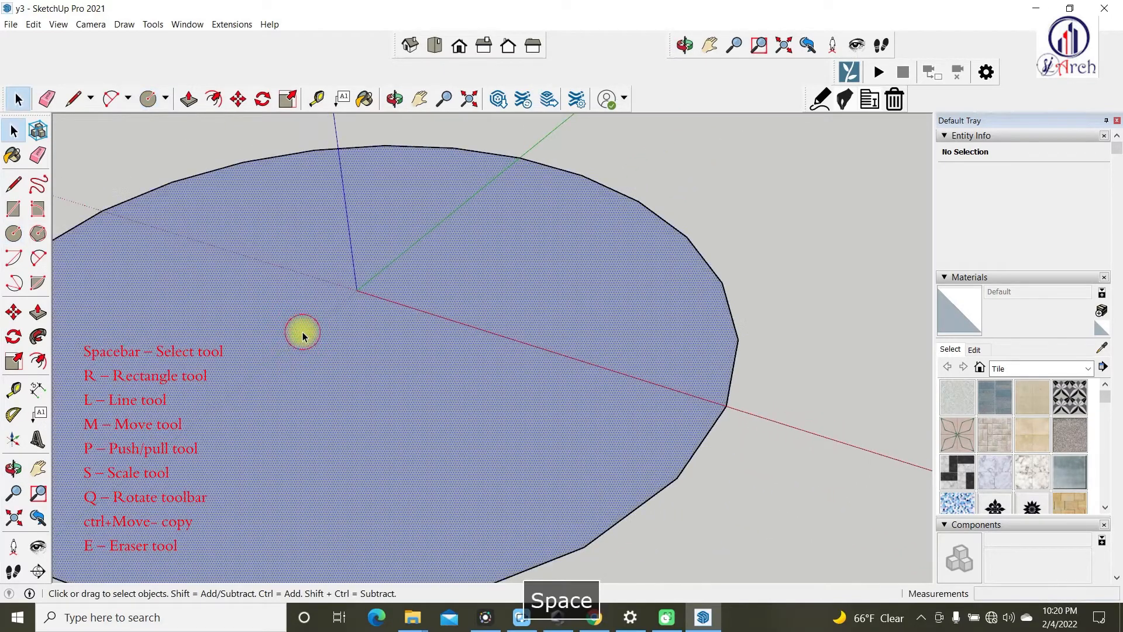
scroll(596, 331, "down", 3)
double_click(433, 310)
right_click(429, 306)
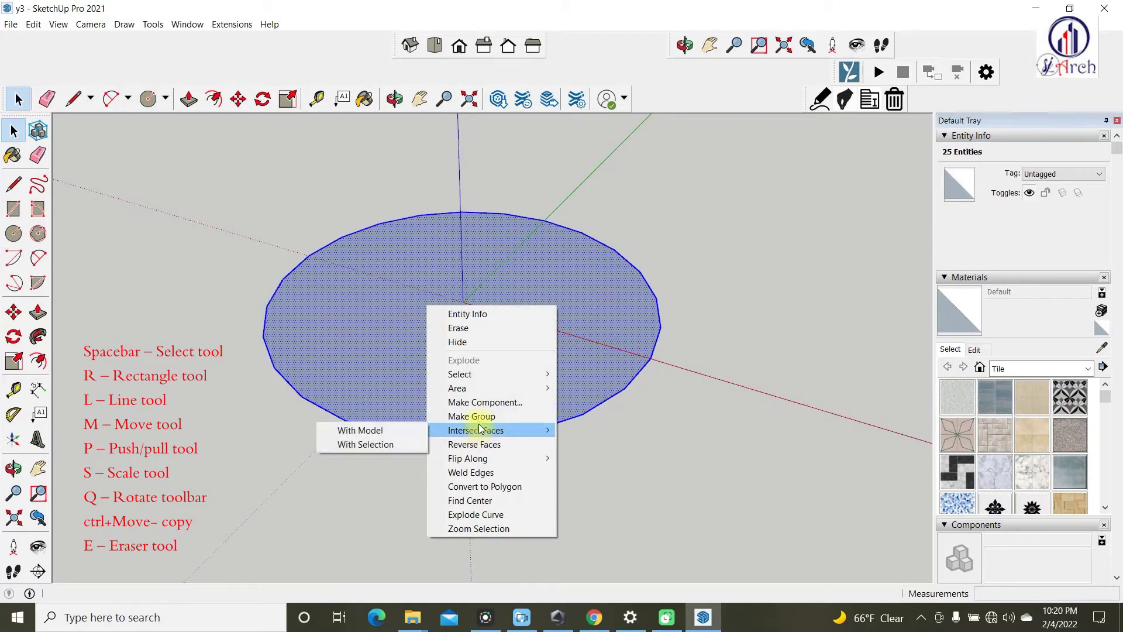
left_click(472, 416)
- Reverse the circular face inside its group and close the group
scroll(402, 319, "up", 3)
right_click(414, 325)
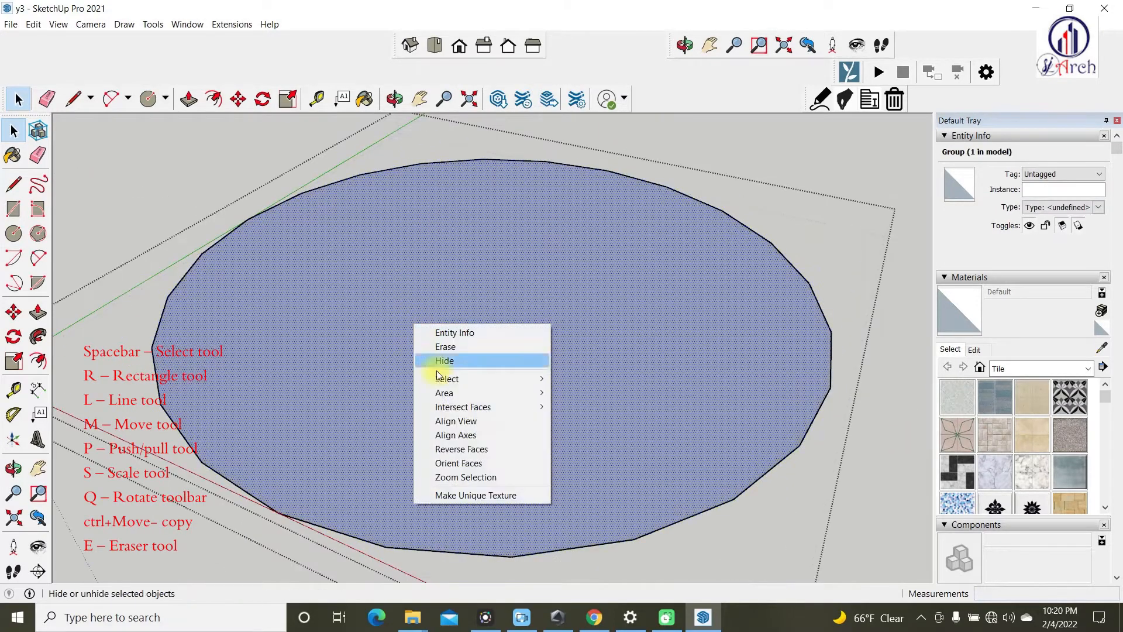
left_click(473, 449)
scroll(472, 449, "down", 2)
right_click(740, 358)
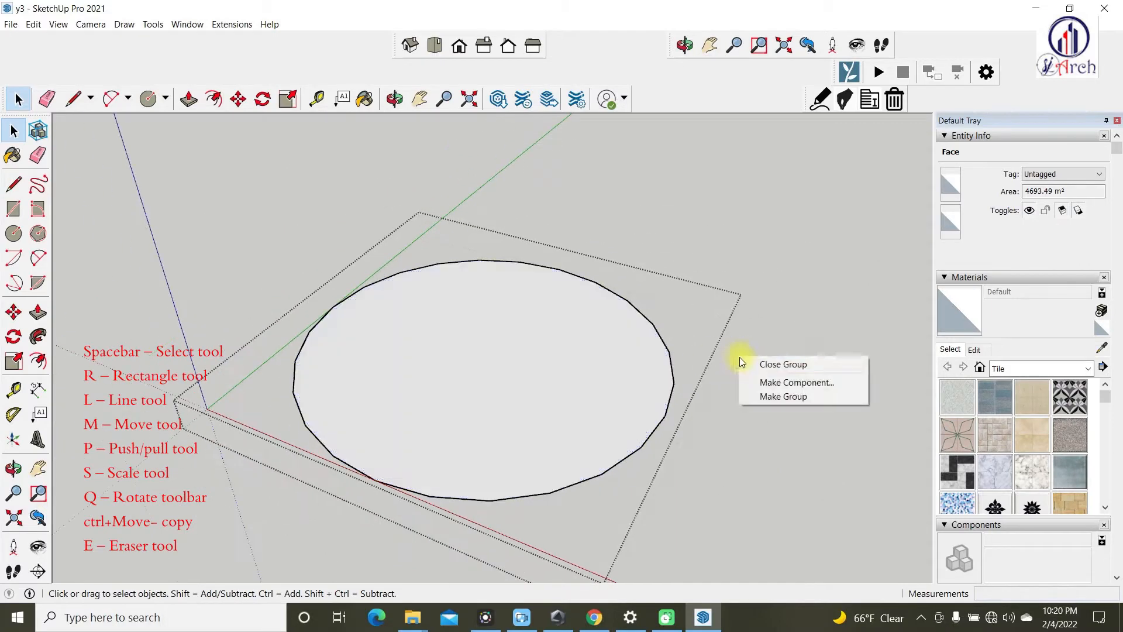
left_click(760, 364)
- Place a guide parallel to the green axis, offset about 5 m along the red axis direction
scroll(396, 375, "down", 2)
scroll(447, 341, "up", 5)
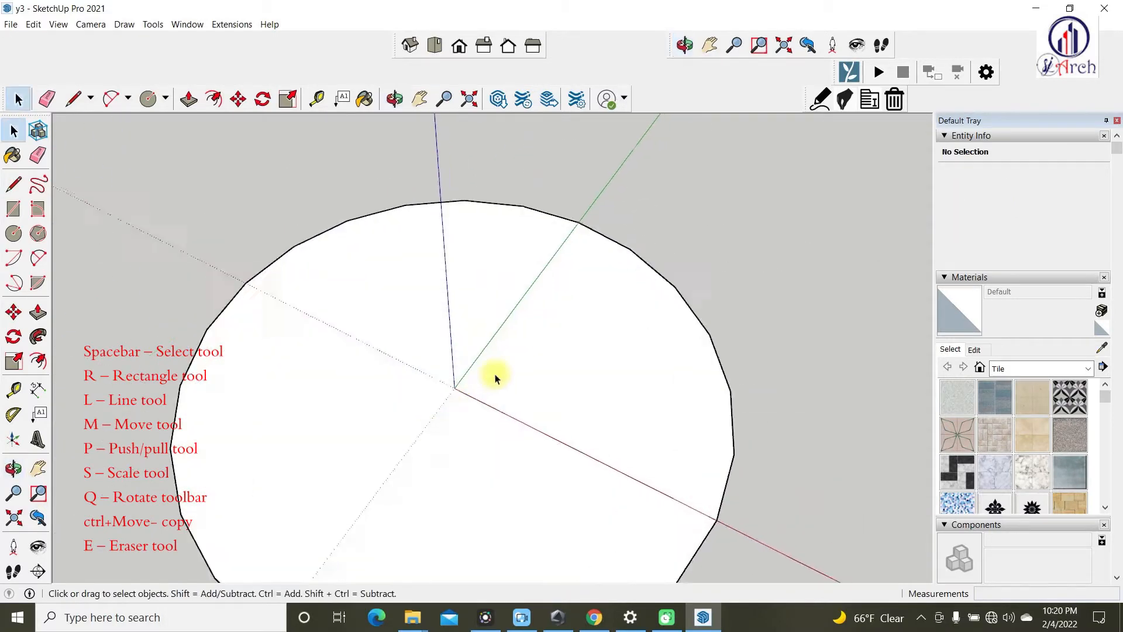
scroll(494, 377, "up", 1)
key("t")
scroll(471, 351, "up", 2)
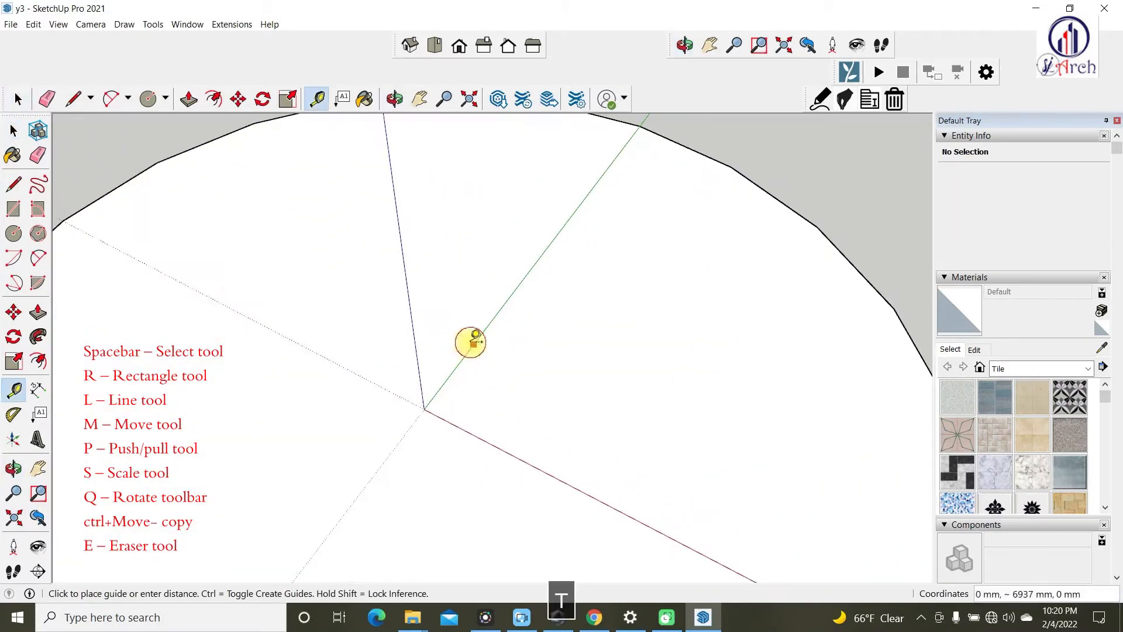
left_click(474, 344)
left_click(532, 369)
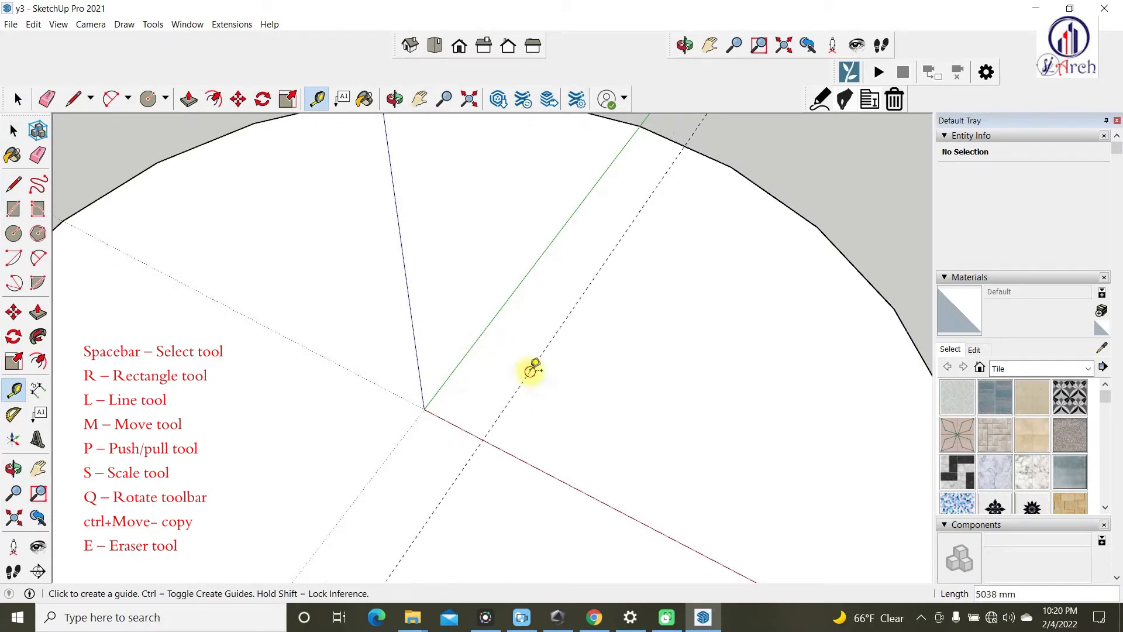
- Place a guide parallel to the red axis, offset about 3.9 m along the green axis direction
scroll(338, 268, "down", 3)
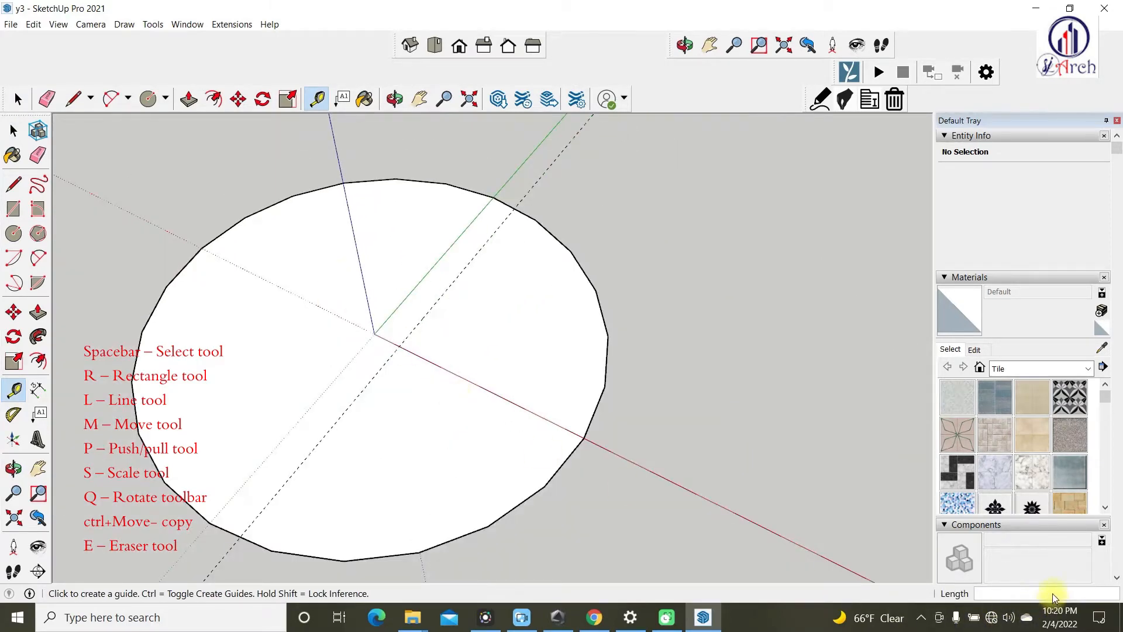
scroll(584, 393, "up", 5)
left_click(385, 376)
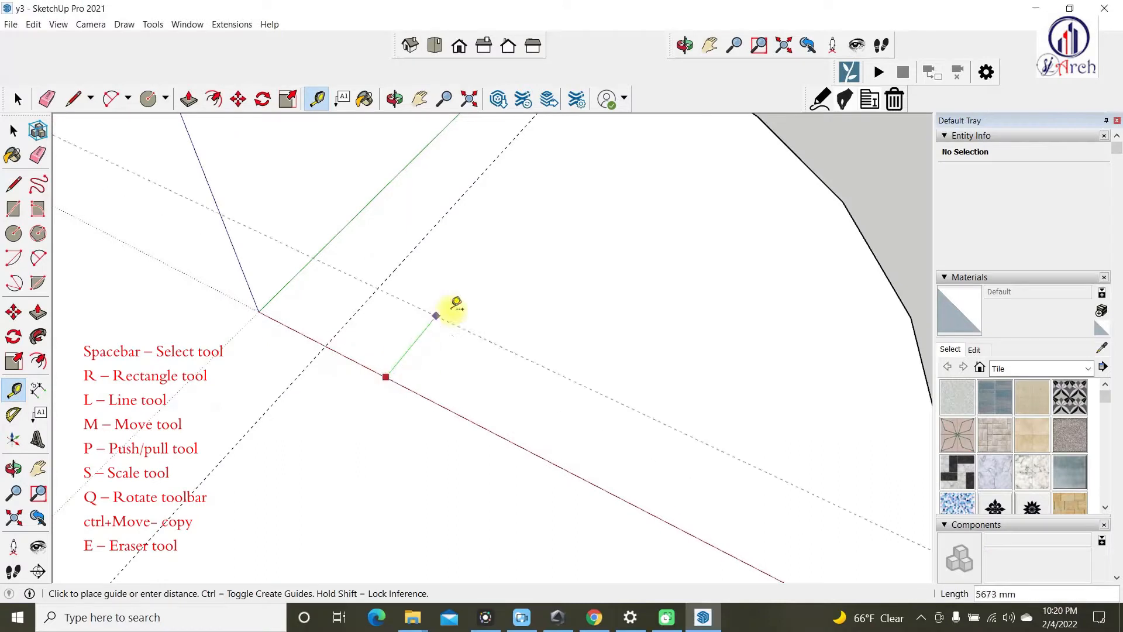
left_click(436, 324)
- Add a parallel guide 200 mm outward from the guide that follows the green axis direction
scroll(311, 403, "up", 3)
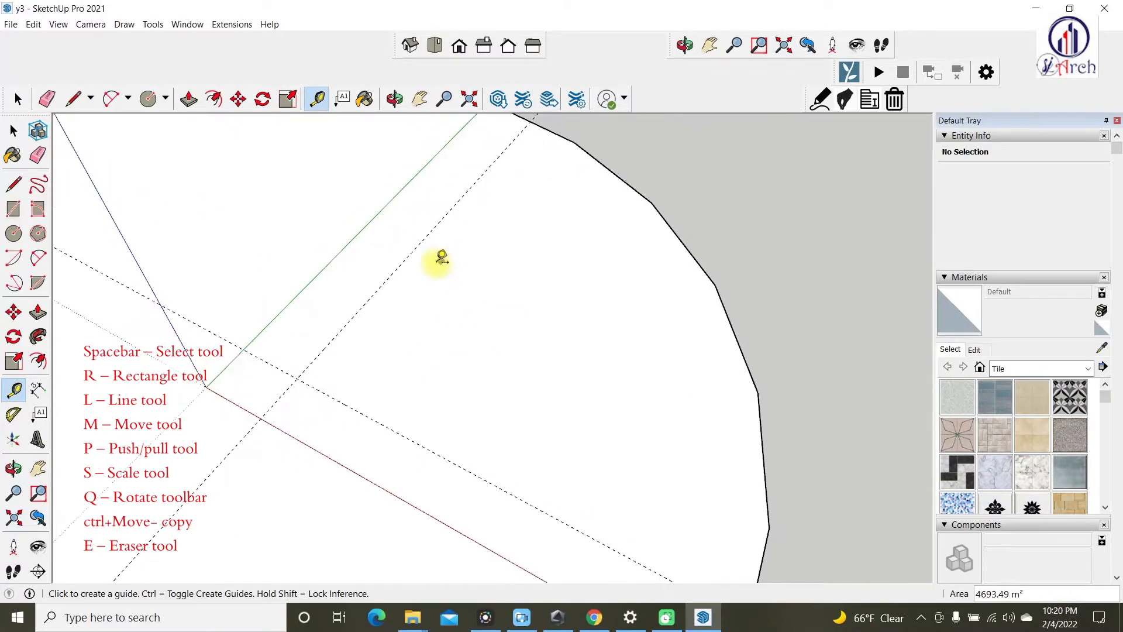
left_click(401, 263)
type("2")
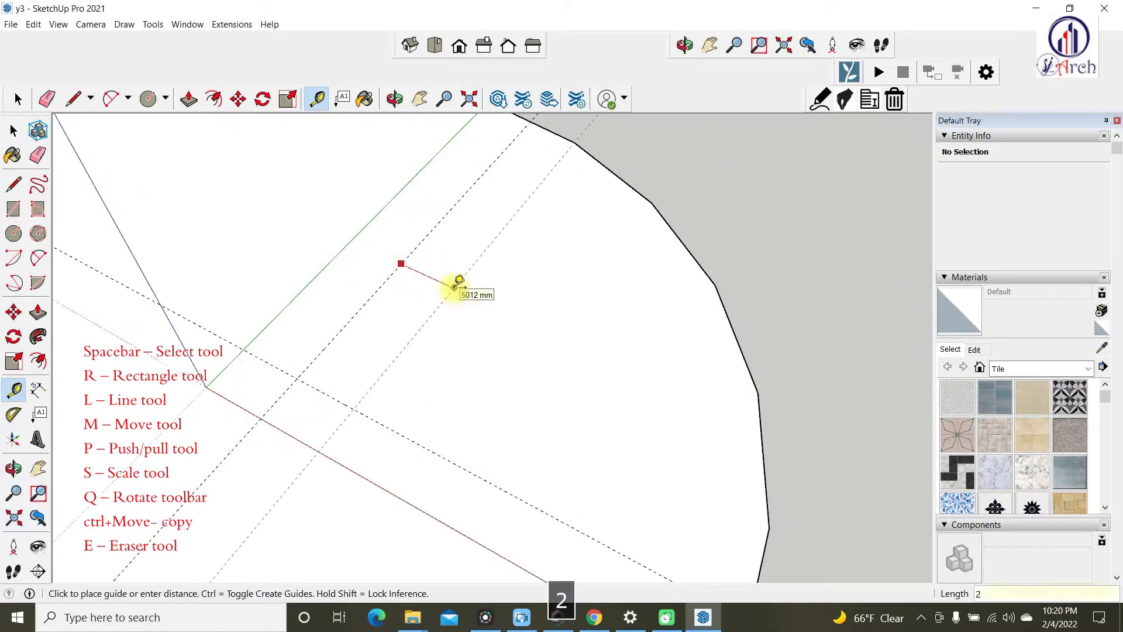
type("00")
key("Return")
scroll(328, 383, "up", 3)
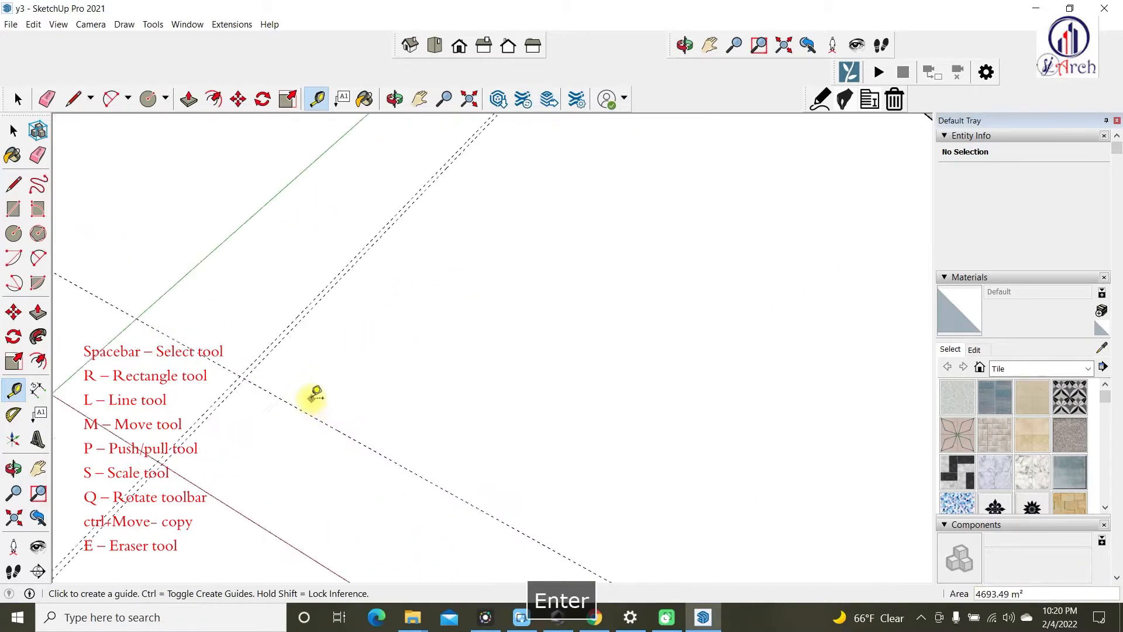
- Add a parallel guide 200 mm outward from the guide that follows the red axis direction
left_click(305, 416)
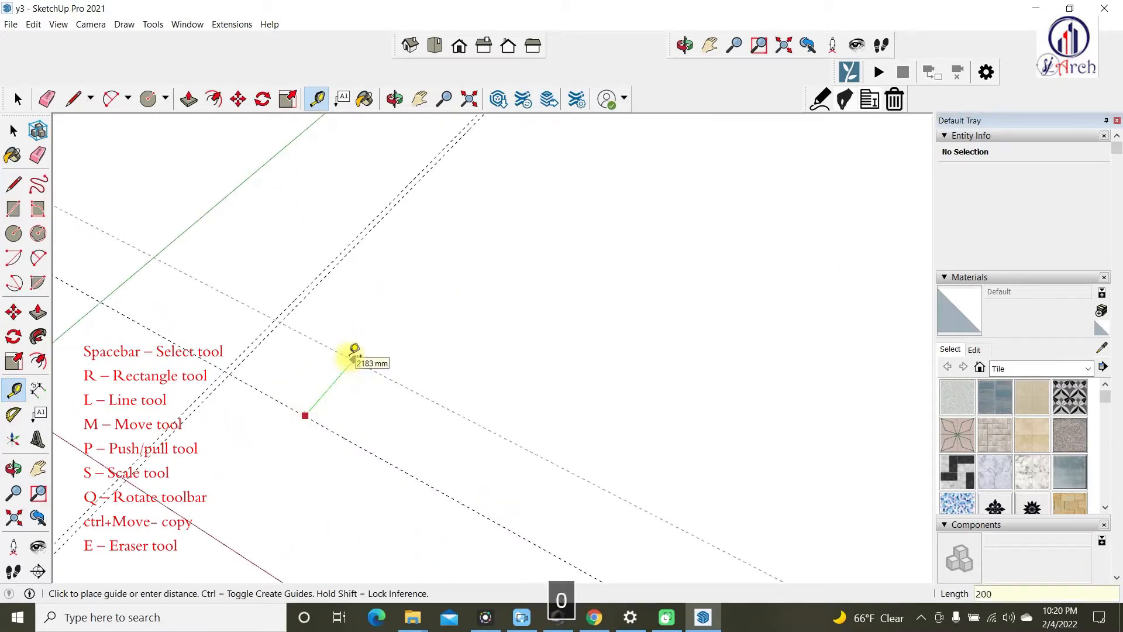
type("200")
key("Return")
scroll(355, 351, "down", 2)
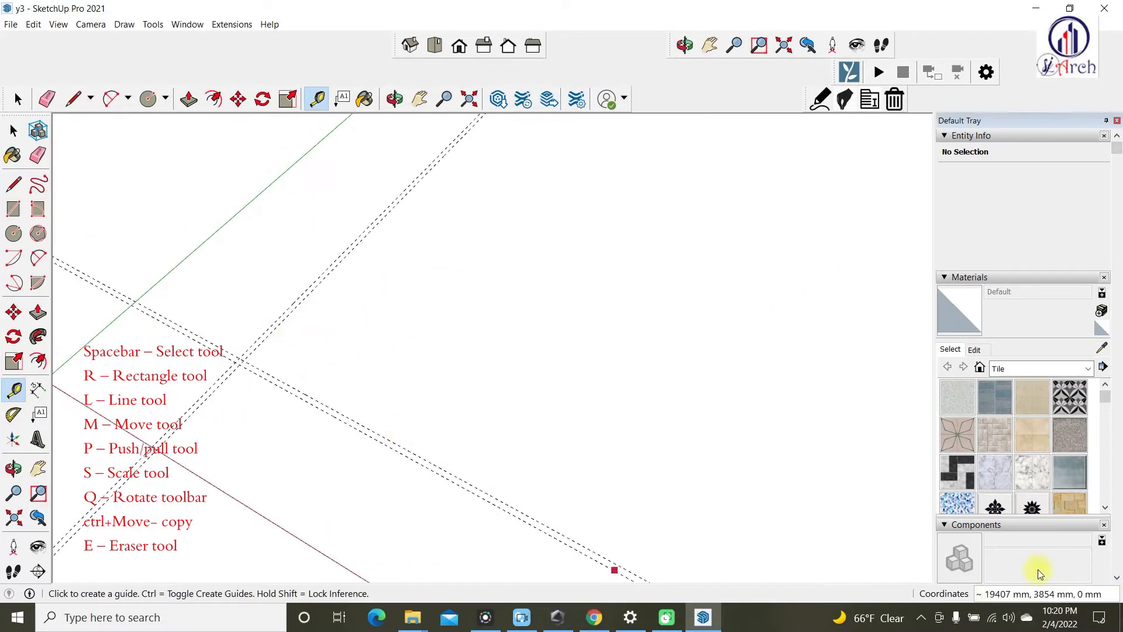
- Add a second guide pair along the green direction: one guide 3000 mm past the first pair, another 200 mm beyond it
scroll(533, 433, "down", 2)
scroll(392, 360, "up", 3)
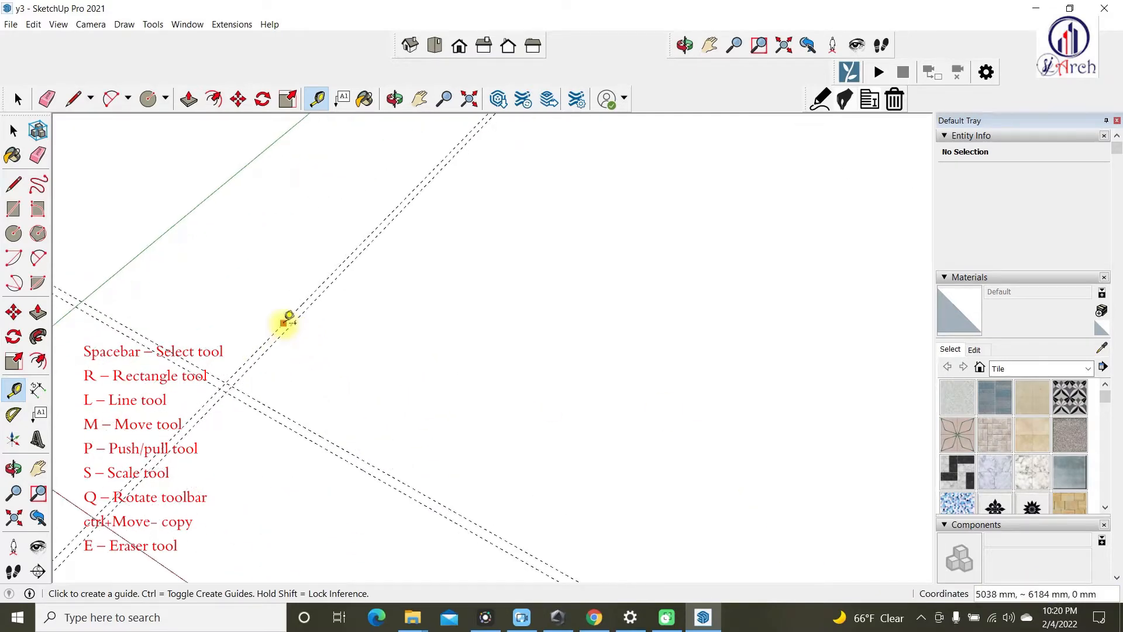
left_click(289, 327)
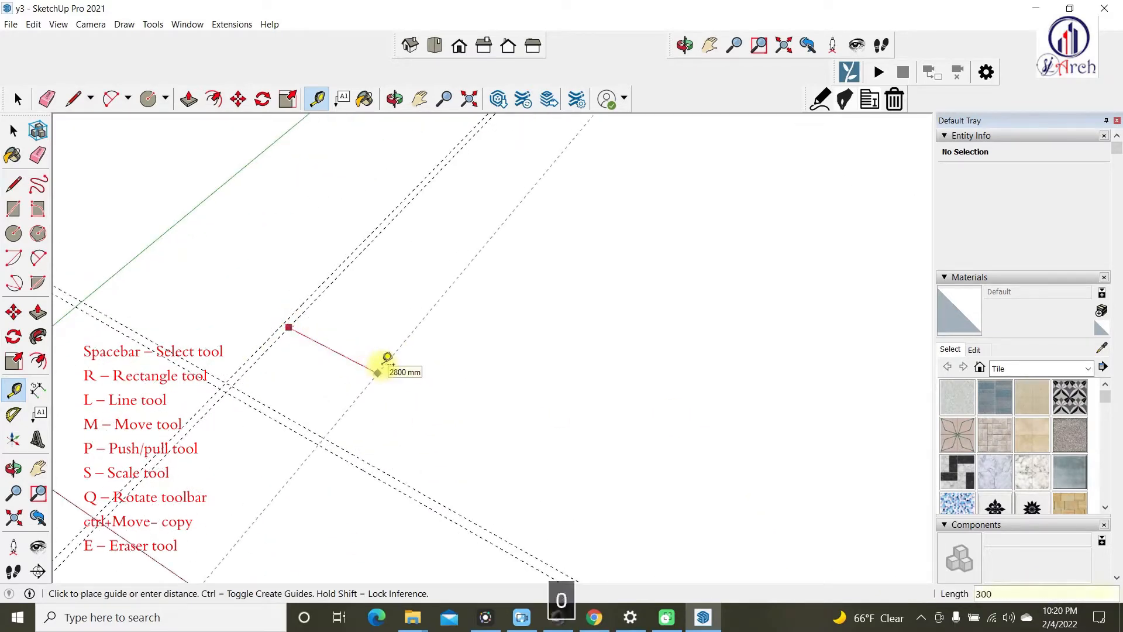
key("Return")
scroll(353, 371, "up", 1)
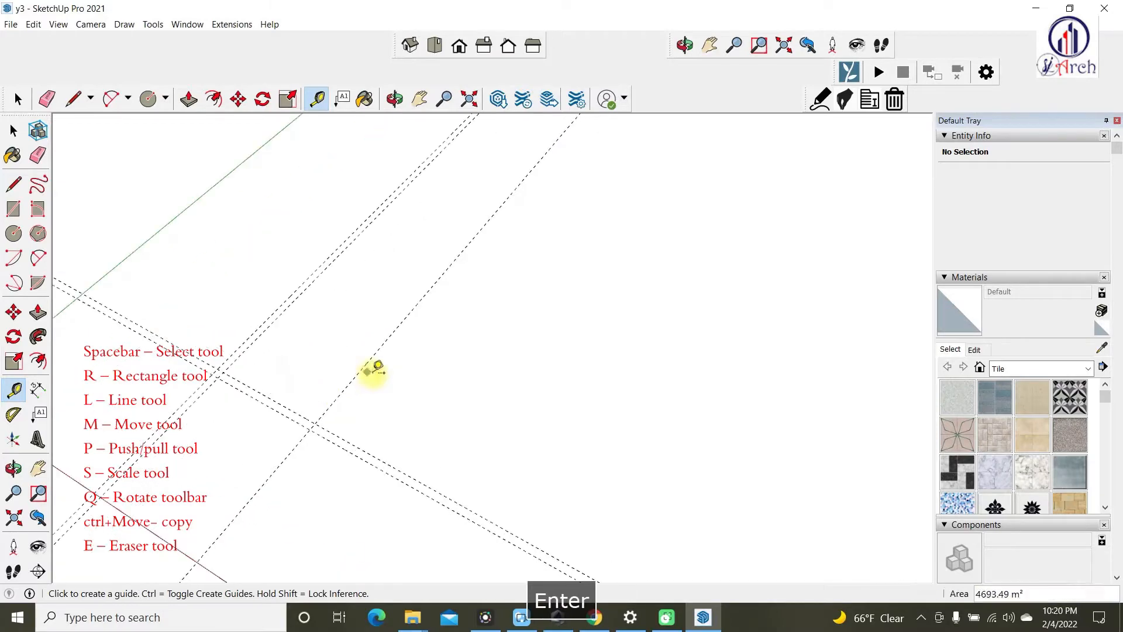
left_click(370, 360)
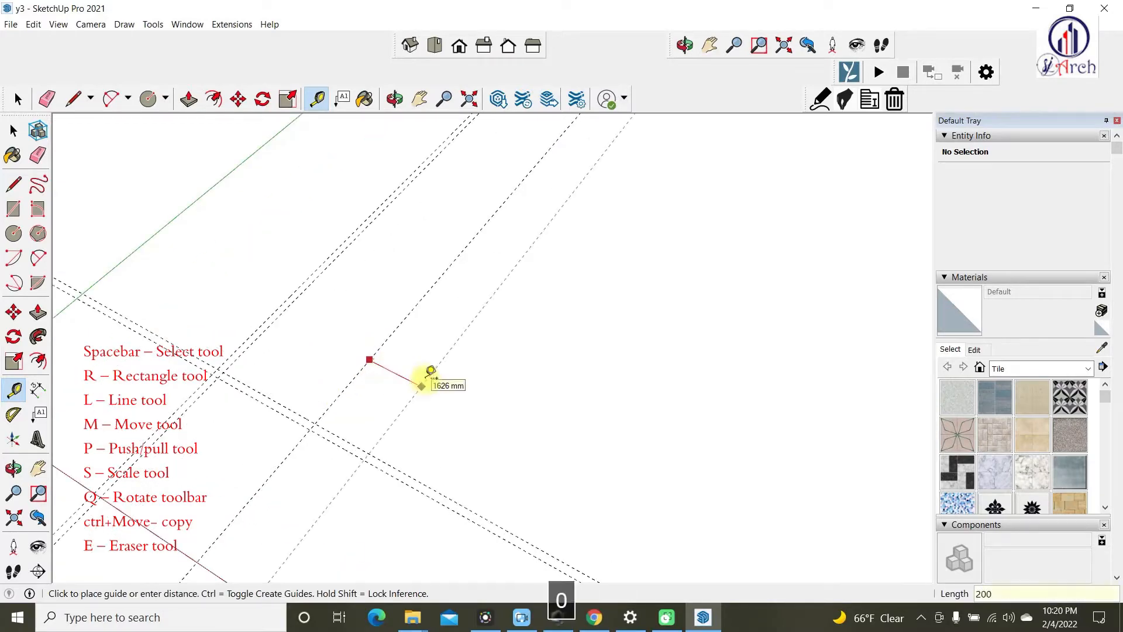
key("Return")
scroll(404, 370, "up", 1)
- Add a third guide pair along the green direction: one guide 3000 mm past the second pair, another 200 mm beyond it
left_click(375, 349)
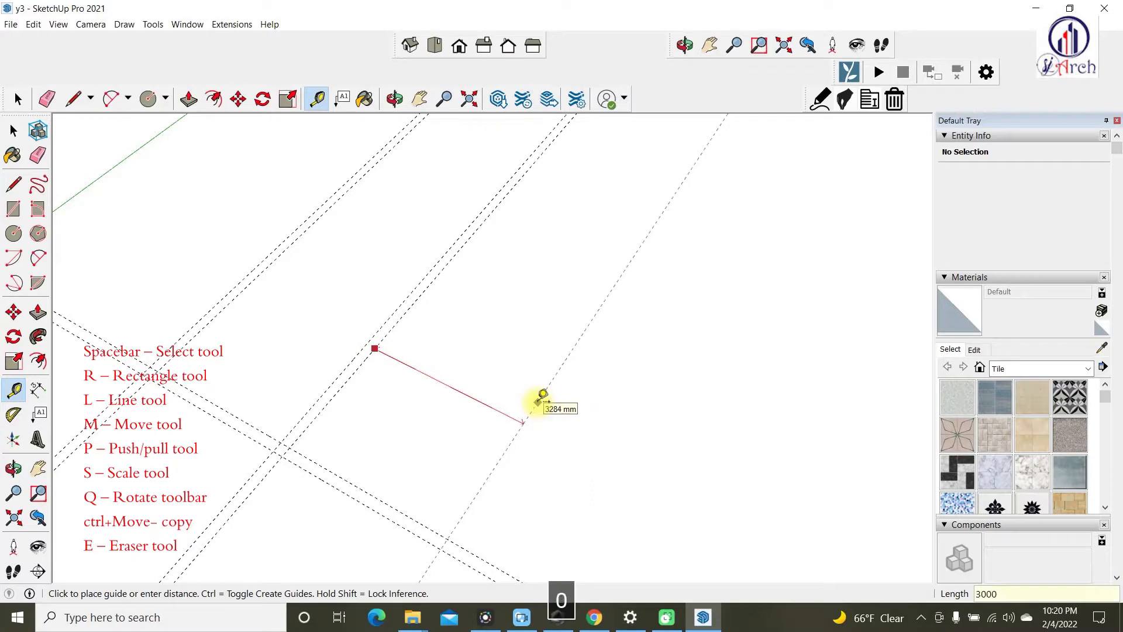
scroll(418, 369, "down", 1)
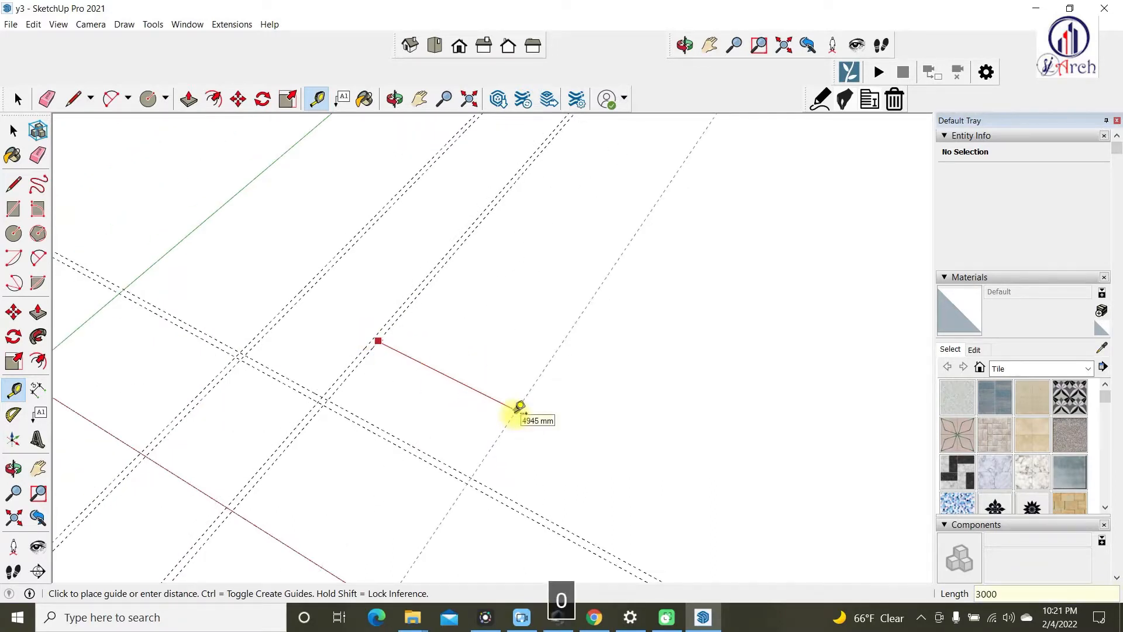
key("Return")
scroll(359, 334, "down", 3)
scroll(451, 368, "up", 3)
left_click(395, 309)
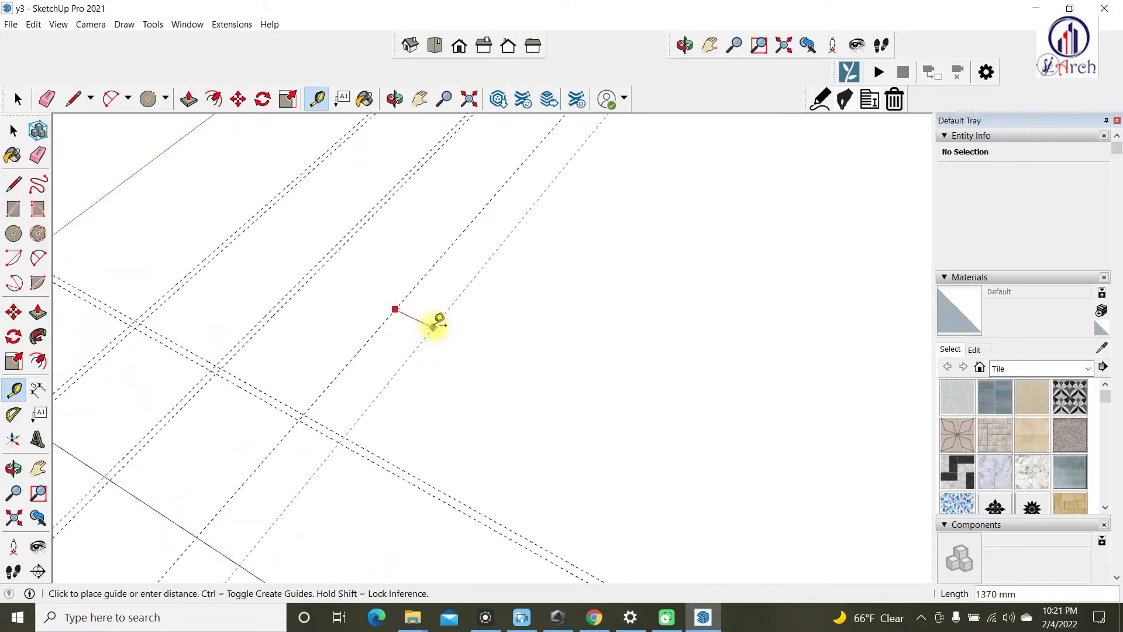
key("Return")
- Add a second guide pair along the red direction, farther out from the first pair, with the two guides 200 mm apart
scroll(331, 364, "down", 2)
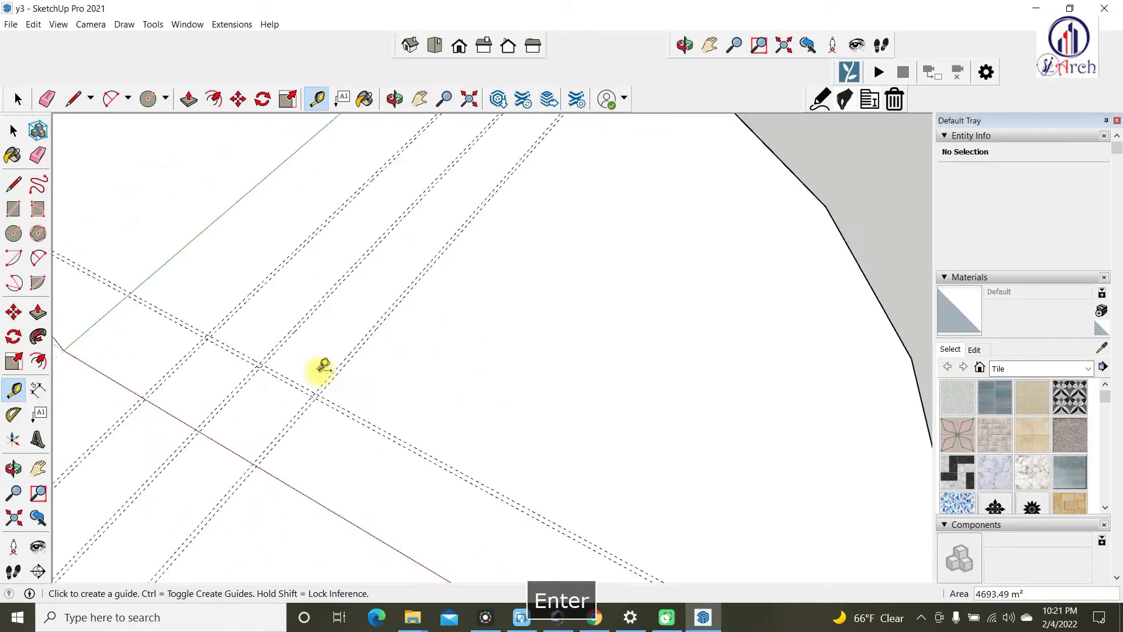
scroll(311, 373, "up", 2)
scroll(177, 303, "up", 1)
scroll(181, 299, "up", 1)
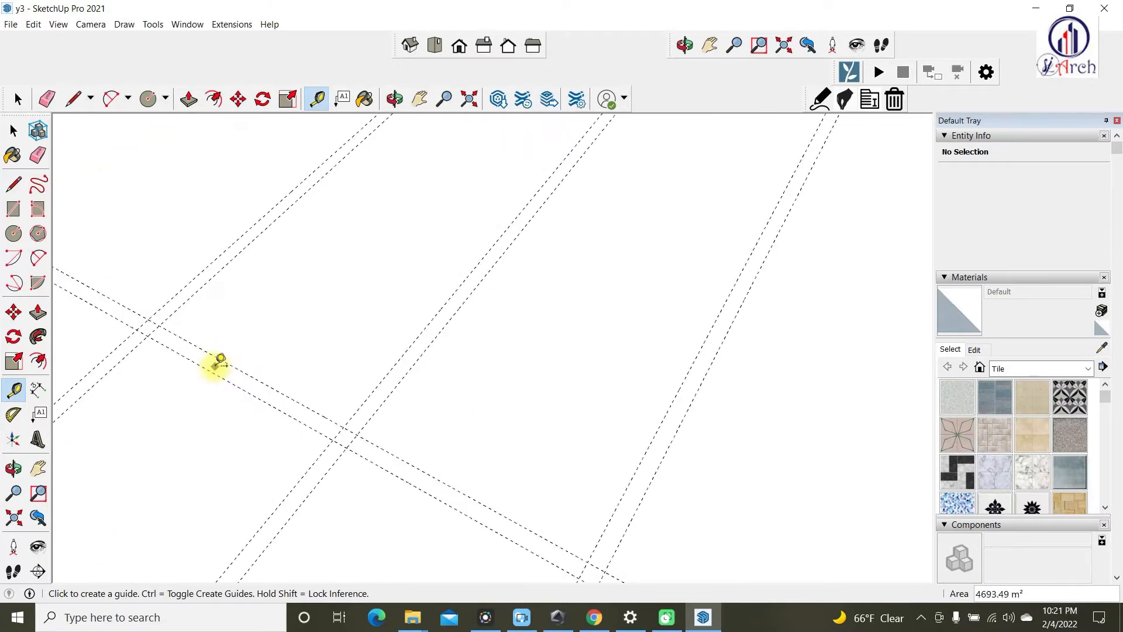
left_click(225, 361)
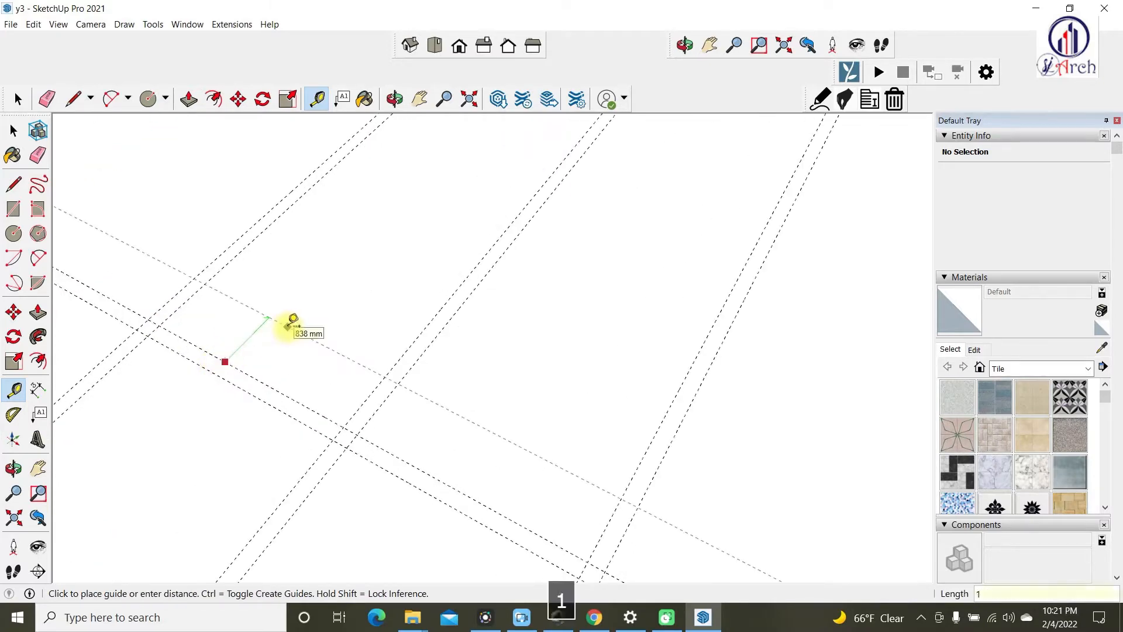
key("Return")
scroll(327, 316, "down", 3)
scroll(283, 311, "up", 2)
left_click(273, 325)
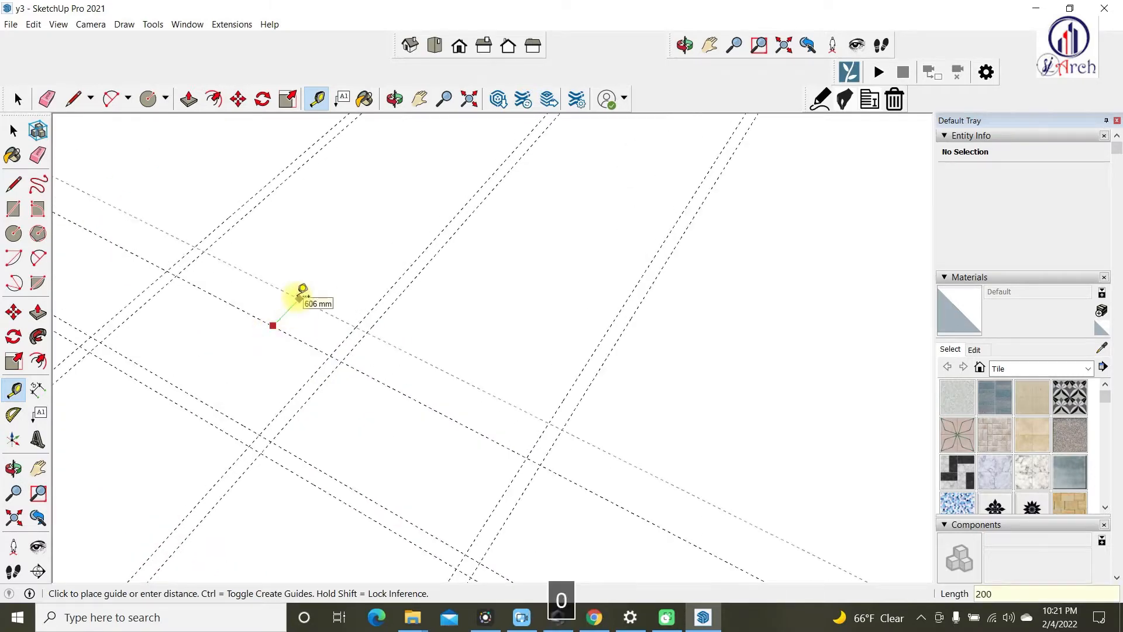
key("Return")
scroll(316, 319, "up", 3)
middle_click_drag(346, 313, 325, 351)
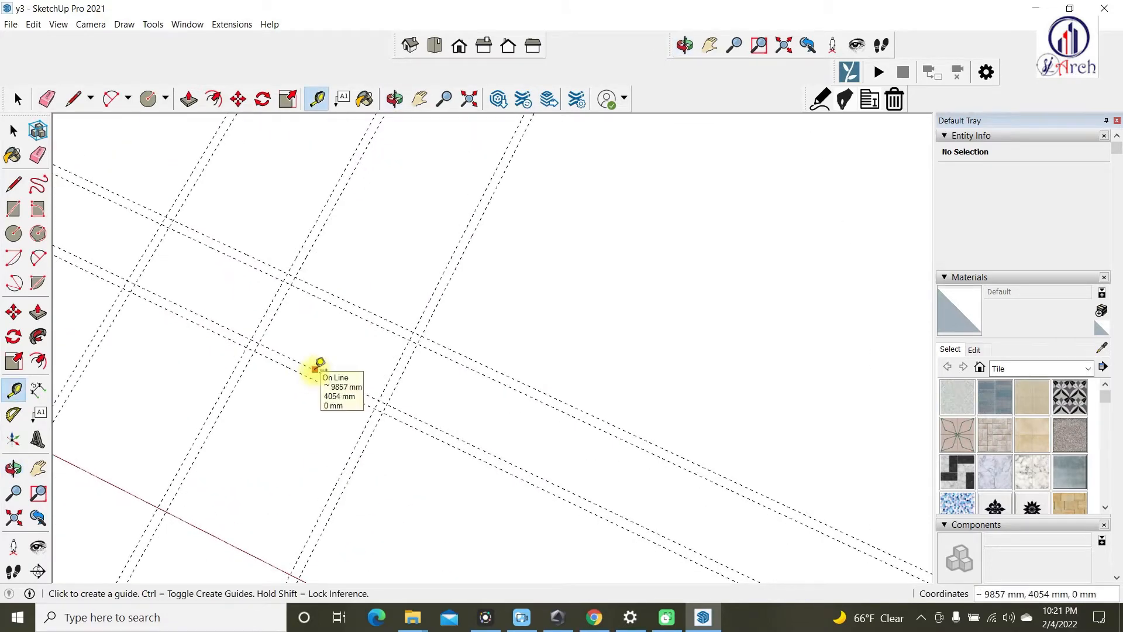
- Add a third guide pair along the red direction: one guide 3000 mm past the first pair, another 200 mm beyond it
scroll(315, 367, "up", 2)
left_click(315, 369)
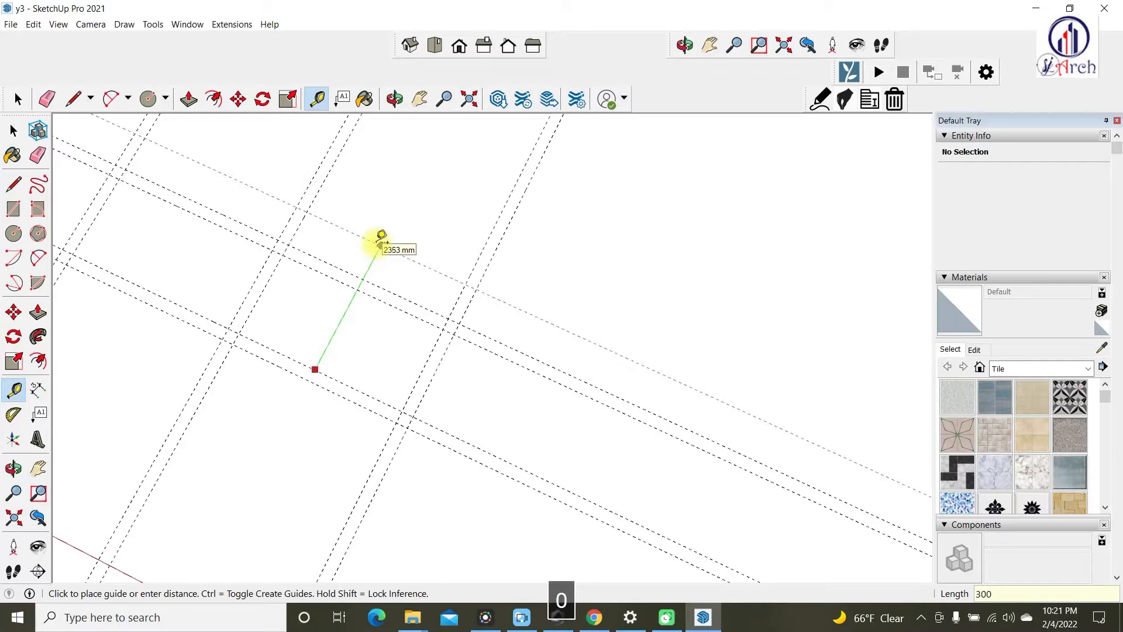
key("Return")
scroll(345, 402, "down", 3)
scroll(388, 305, "up", 2)
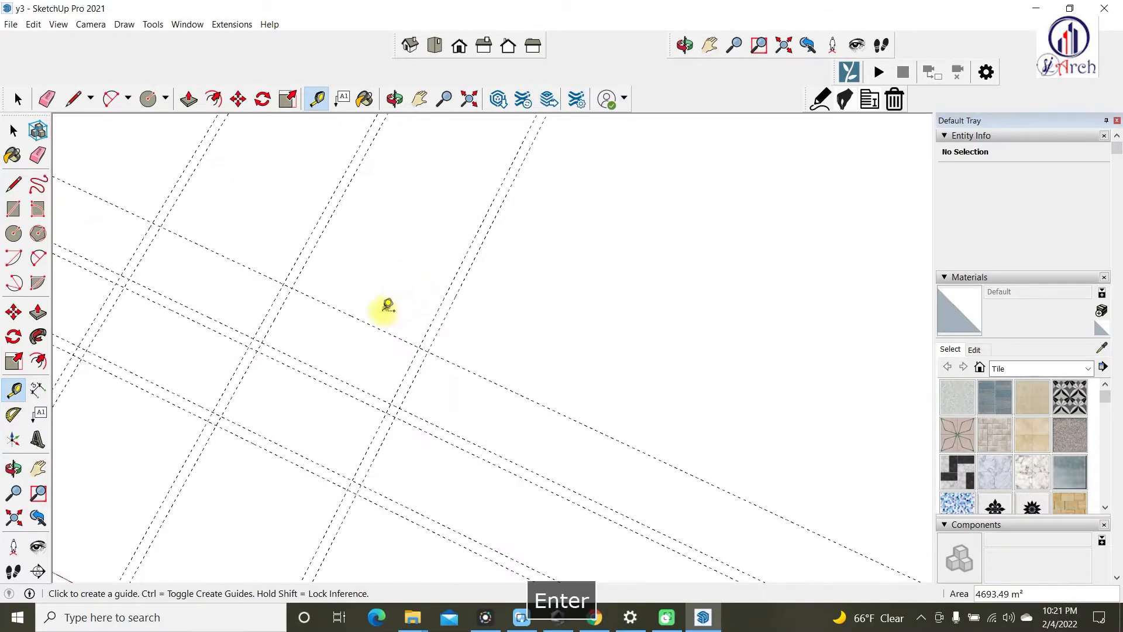
left_click(377, 327)
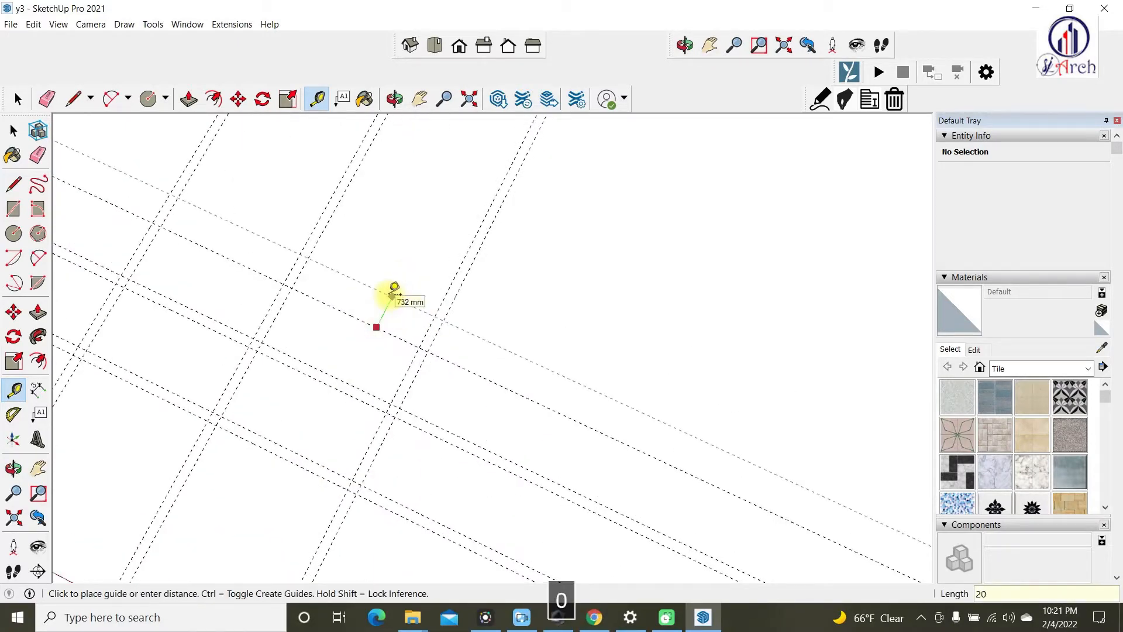
key("Return")
scroll(409, 266, "down", 4)
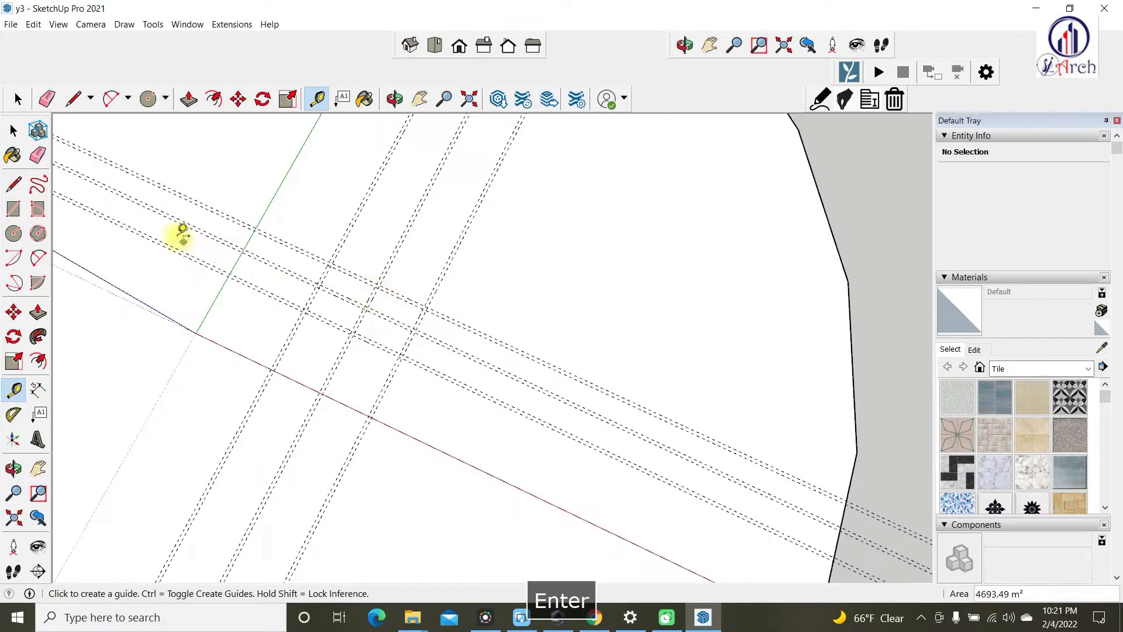
- Add a fourth guide pair along the green direction, 3000 mm from the nearest pair toward the green axis, with its guides 200 mm apart
scroll(217, 240, "up", 2)
middle_click_drag(260, 326, 509, 376)
scroll(426, 357, "up", 4)
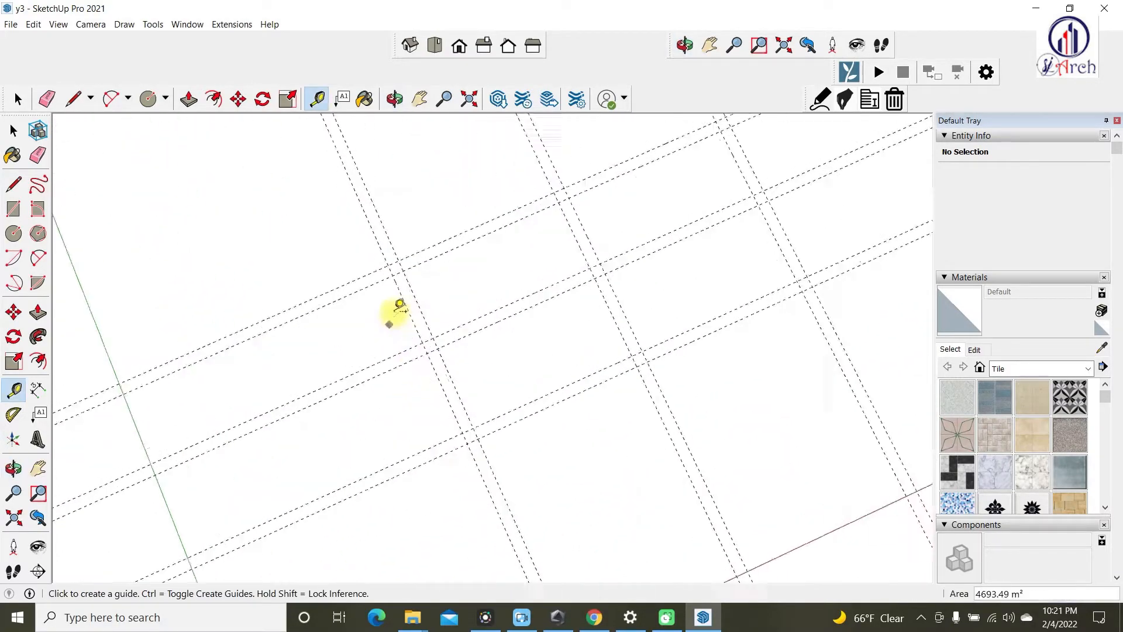
left_click(404, 293)
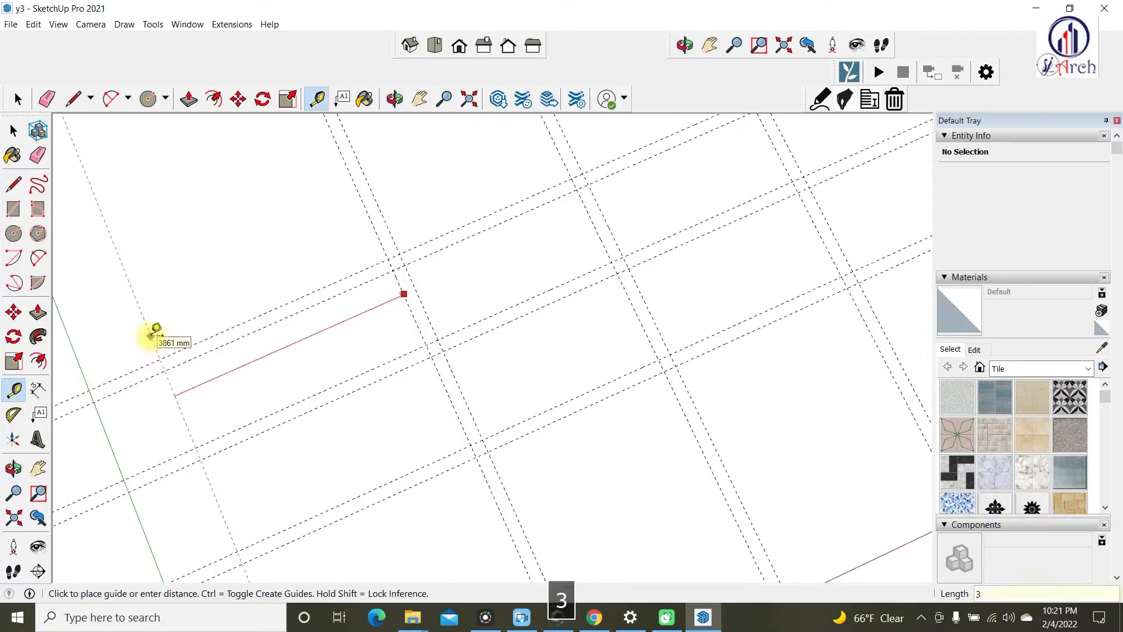
key("Return")
scroll(351, 334, "up", 2)
left_click(319, 363)
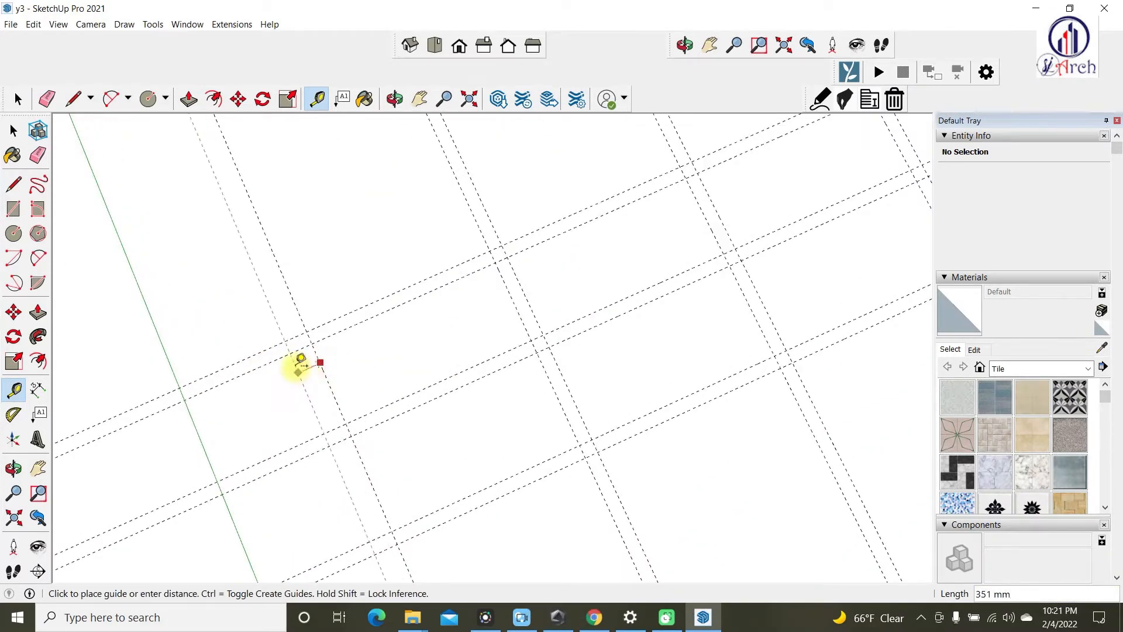
key("Return")
scroll(301, 358, "down", 3)
middle_click_drag(590, 391, 296, 223)
scroll(296, 223, "down", 3)
scroll(467, 364, "up", 3)
key("space")
scroll(341, 363, "down", 2)
scroll(383, 257, "up", 2)
scroll(333, 350, "down", 3)
scroll(489, 256, "up", 2)
scroll(489, 256, "up", 1)
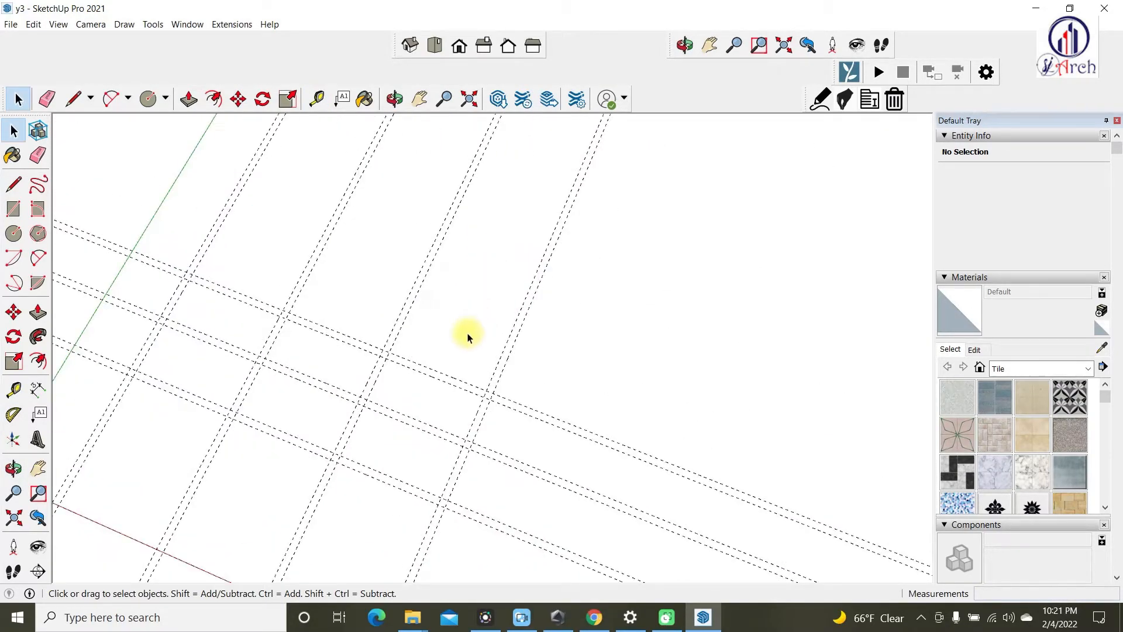
- Add a fourth guide pair along the red direction: one guide 3000 mm past the outermost pair, another 200 mm beyond it
key("t")
scroll(419, 371, "down", 3)
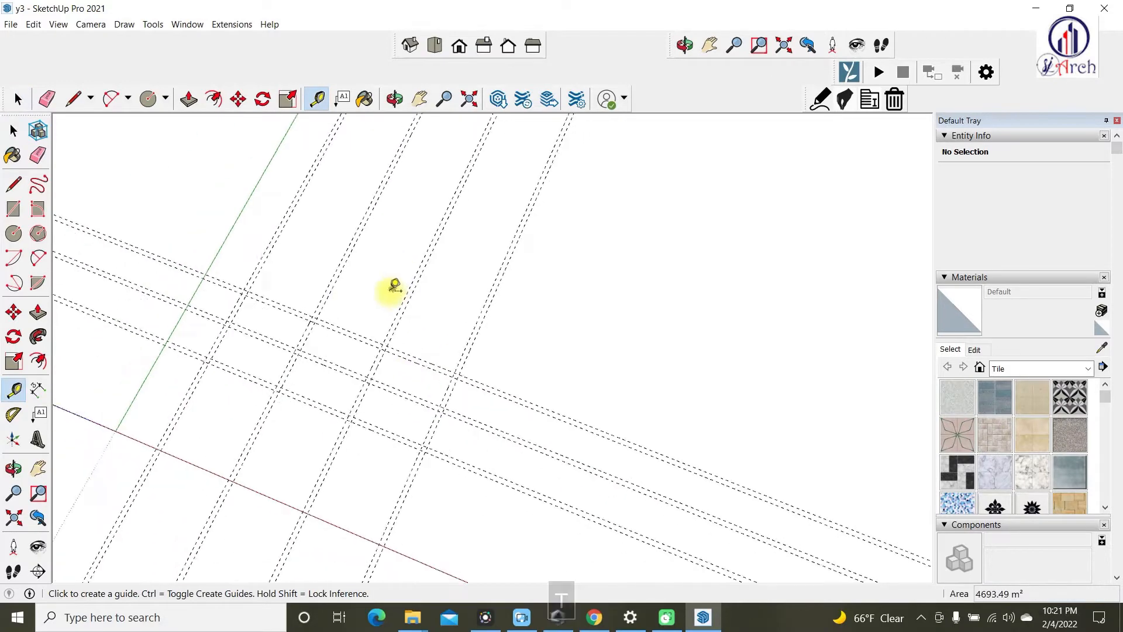
scroll(344, 285, "up", 2)
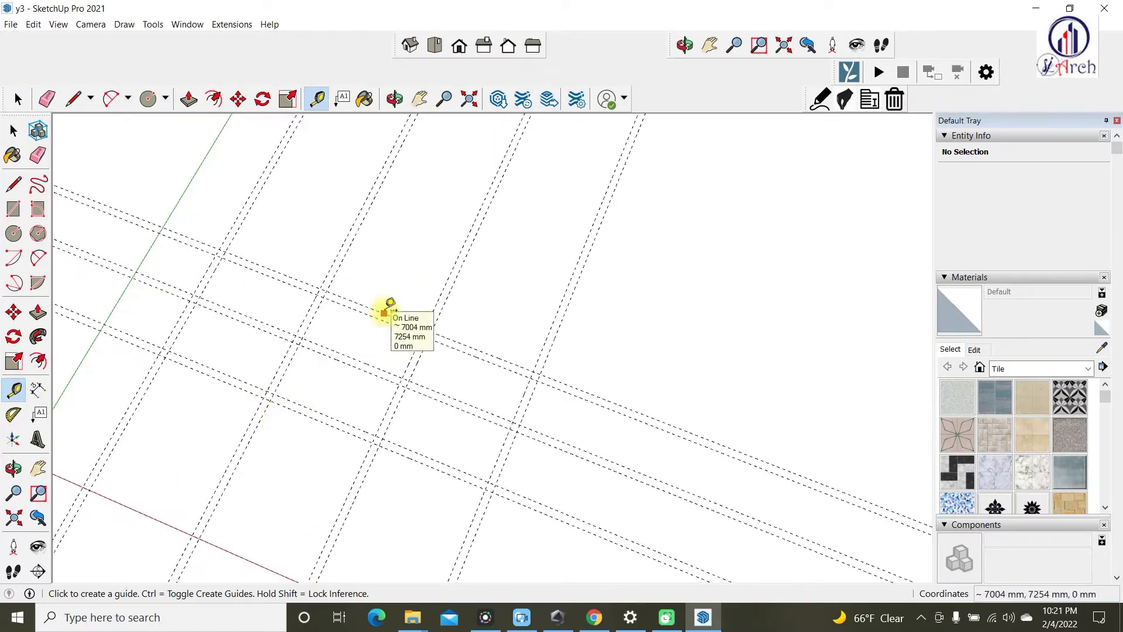
left_click(383, 312)
type("3")
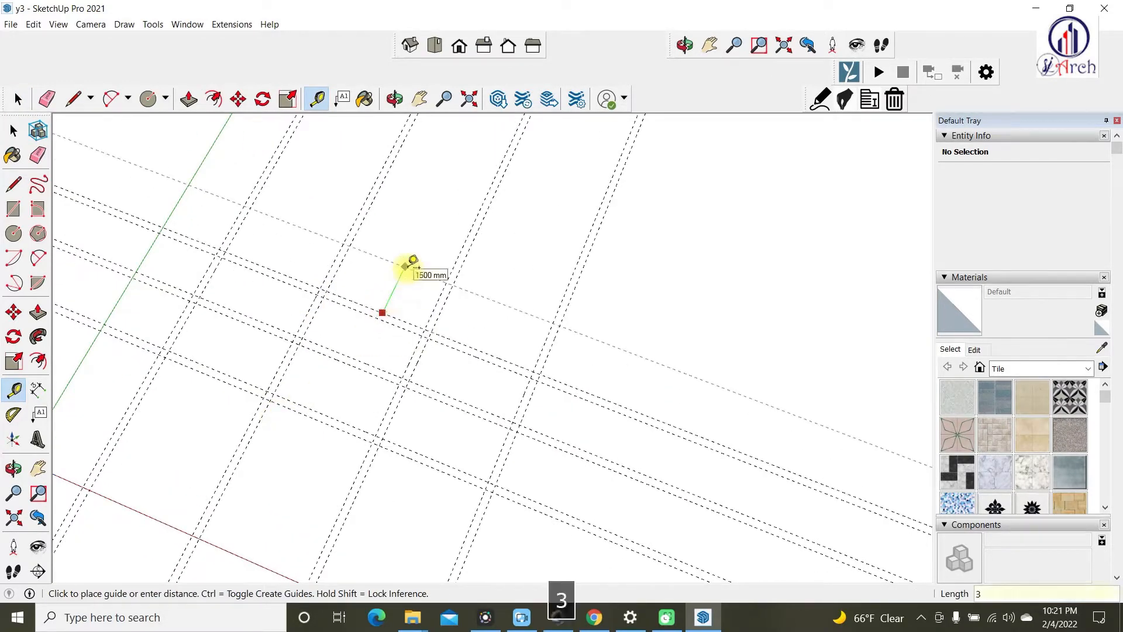
key("Return")
scroll(425, 344, "down", 2)
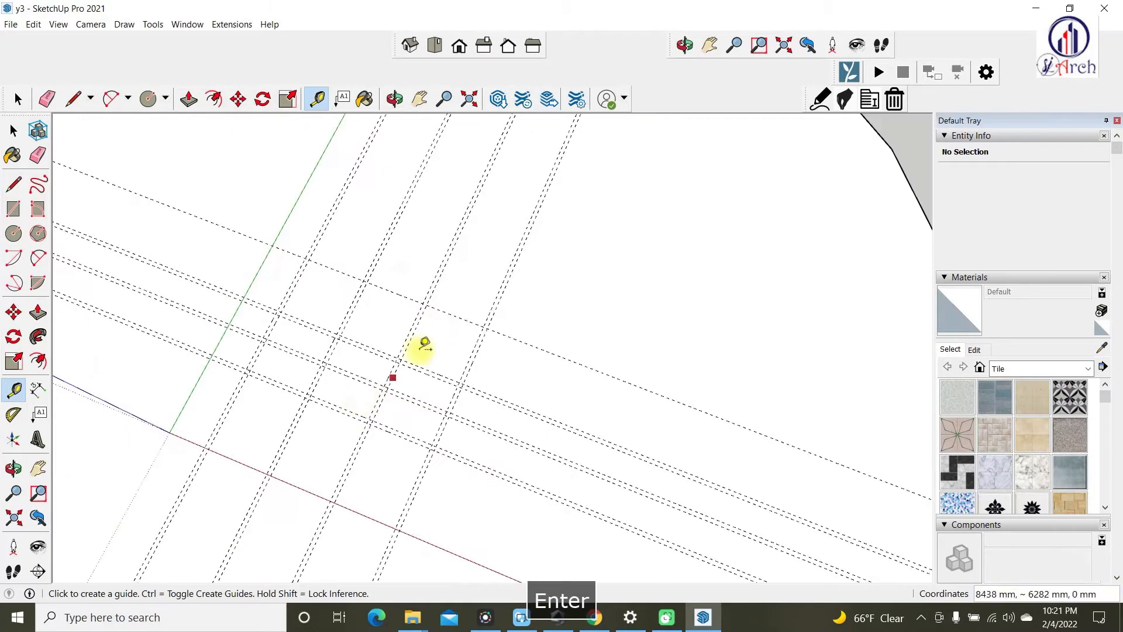
scroll(396, 294, "up", 1)
left_click(386, 301)
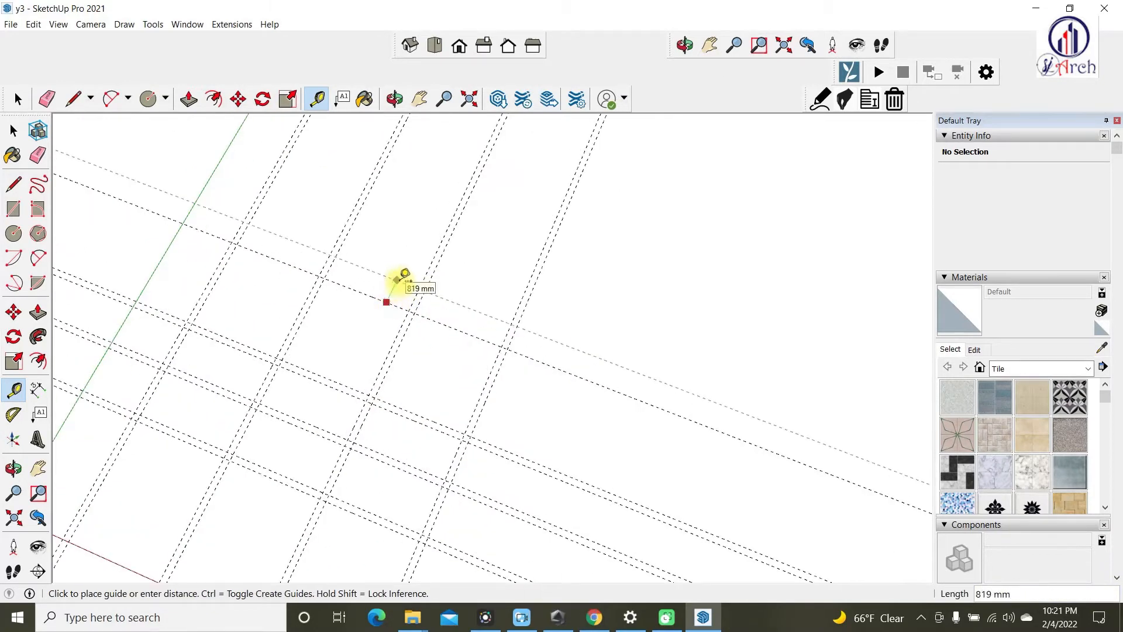
type("200")
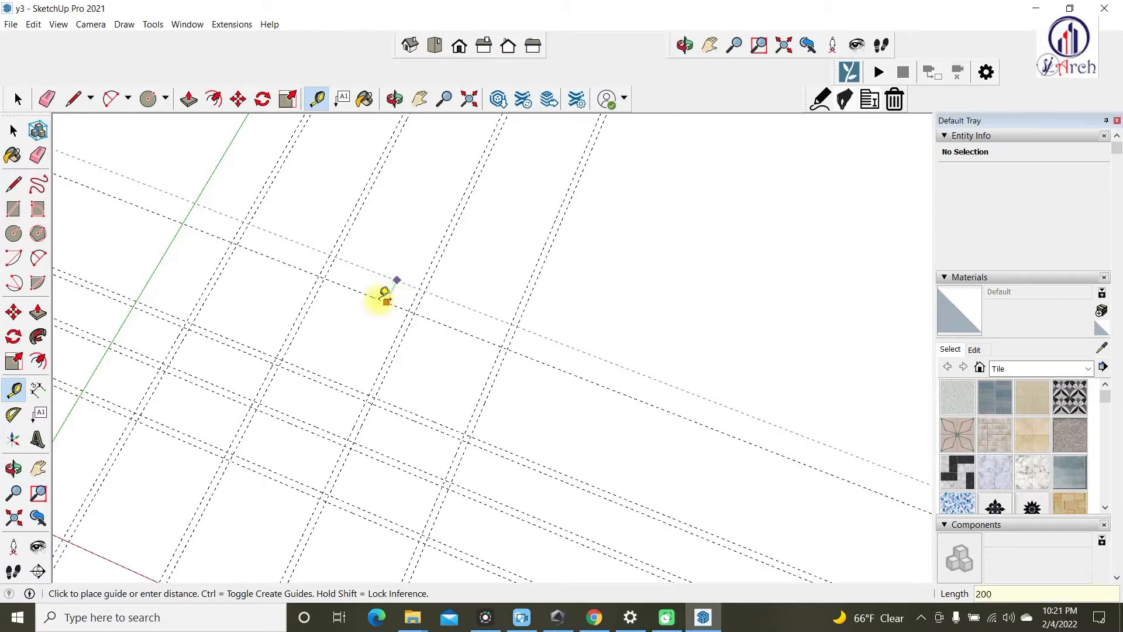
key("Return")
- Add a fifth guide pair along the red direction: one guide 3000 mm past the fourth pair, another 200 mm beyond it
scroll(409, 292, "up", 3)
left_click(401, 300)
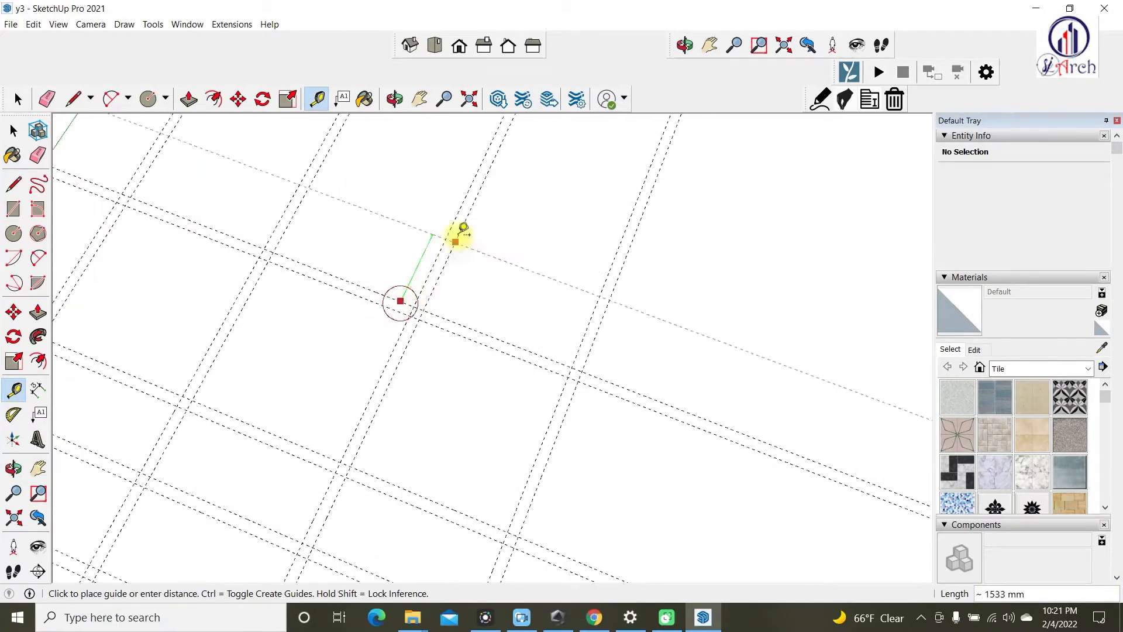
type("3000")
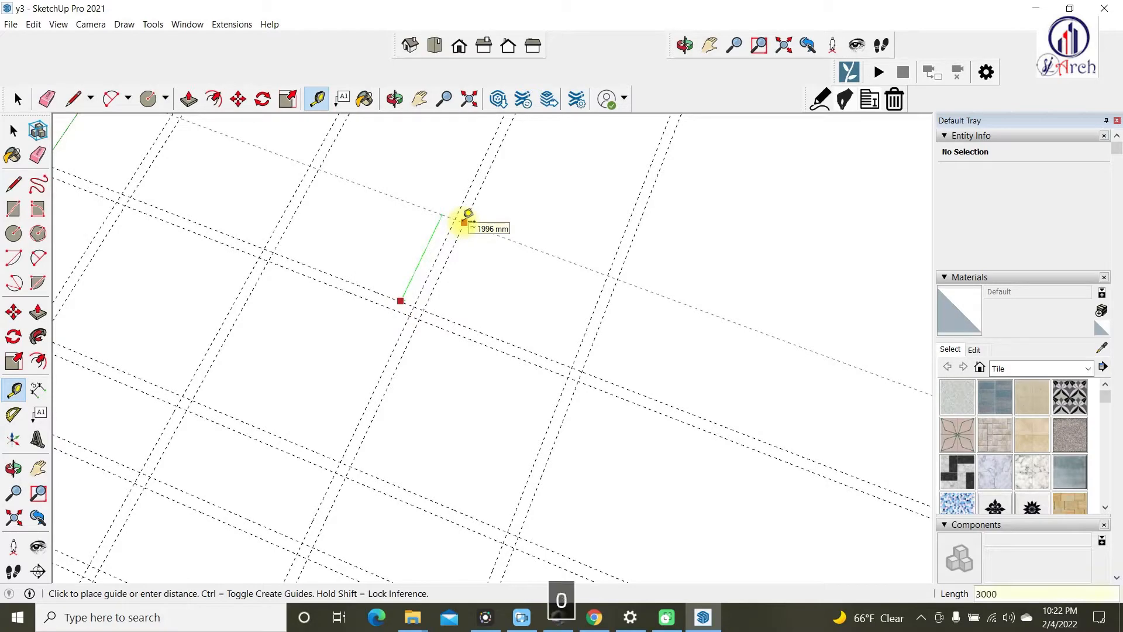
key("Return")
scroll(477, 252, "down", 2)
left_click(488, 289)
type("2")
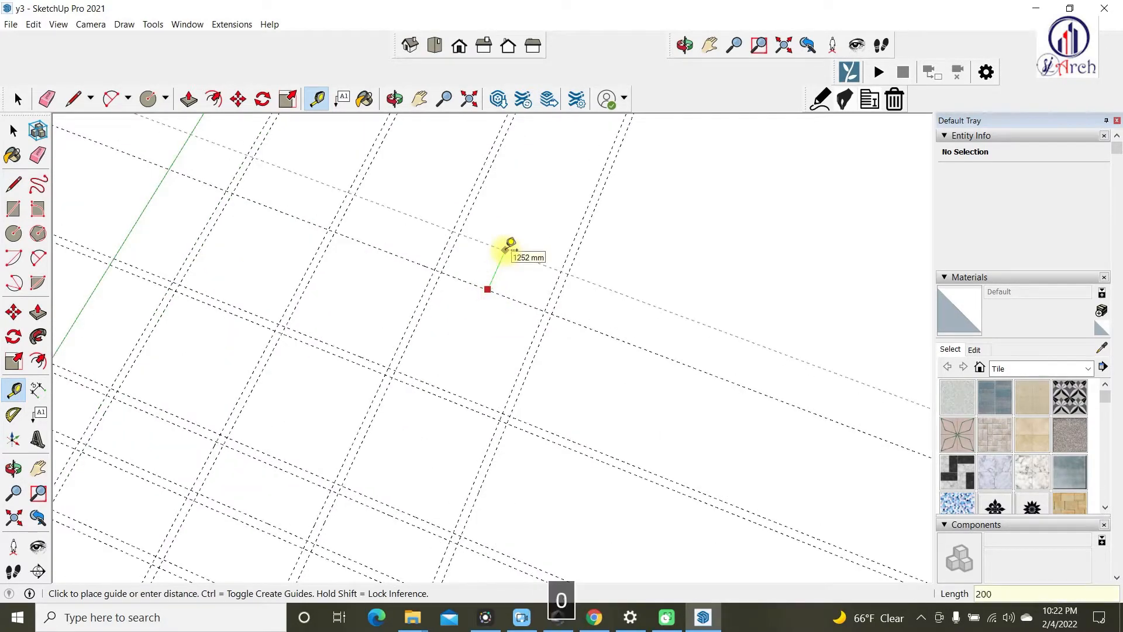
key("Return")
scroll(497, 241, "up", 5)
key("space")
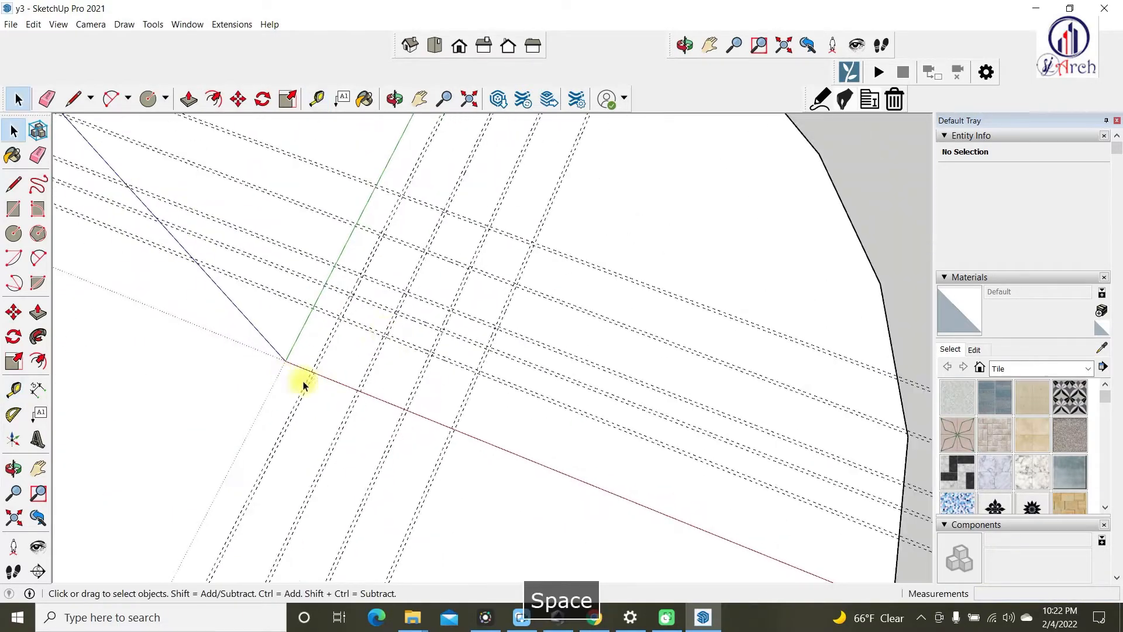
- Draw a rectangle between the opposite outer corners of the guide grid, covering the whole building footprint
scroll(363, 304, "up", 3)
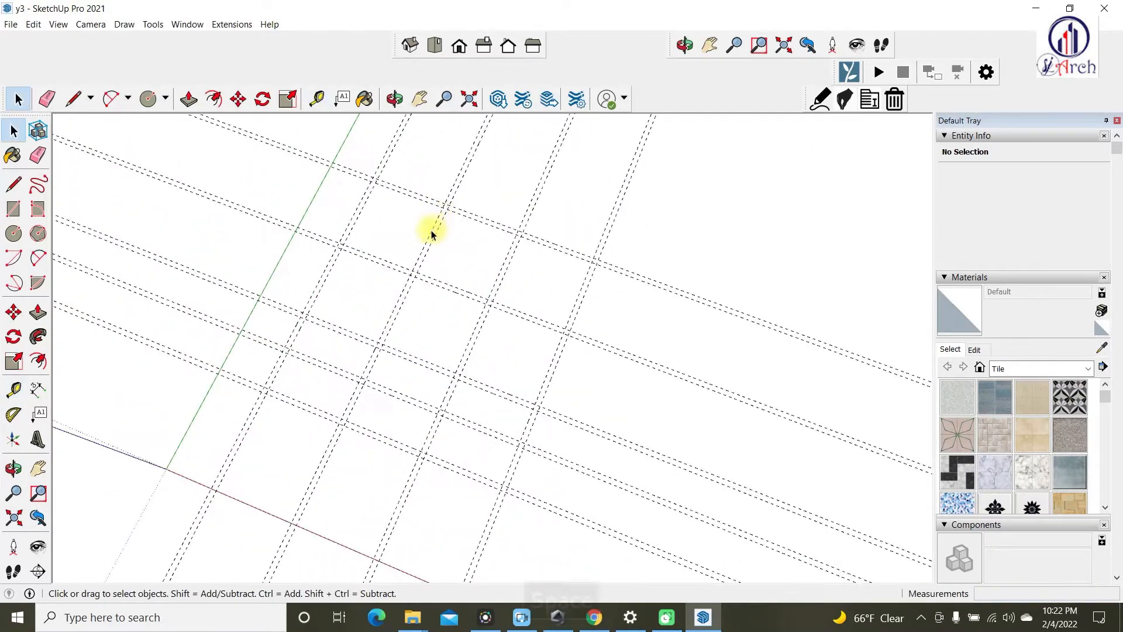
left_click(14, 208)
scroll(266, 404, "up", 2)
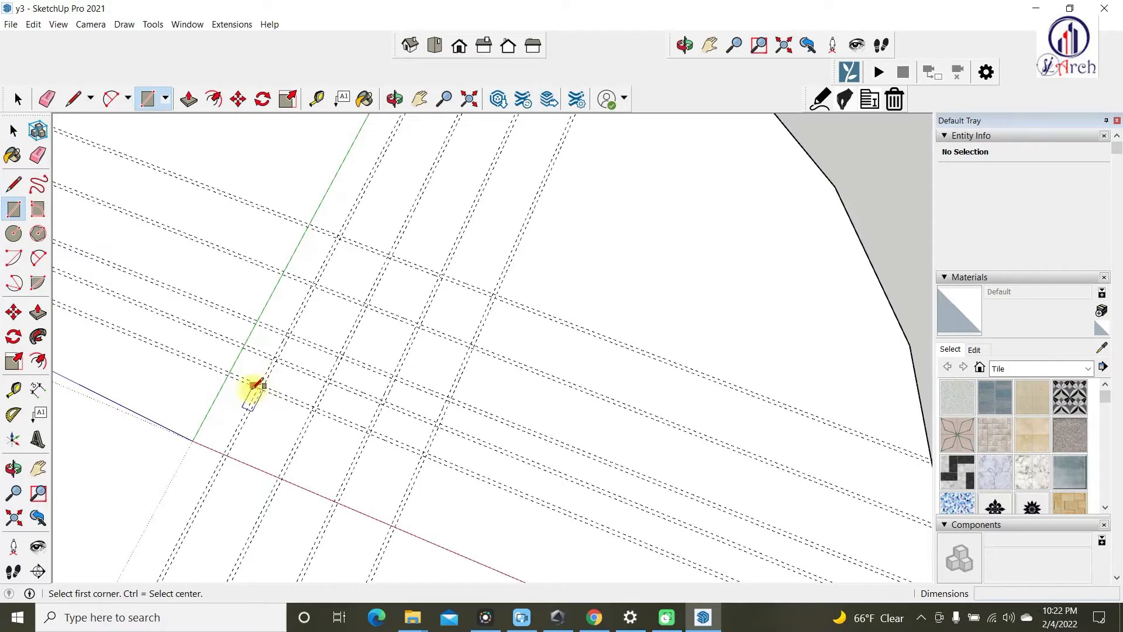
scroll(256, 385, "up", 2)
left_click(260, 385)
scroll(591, 246, "up", 2)
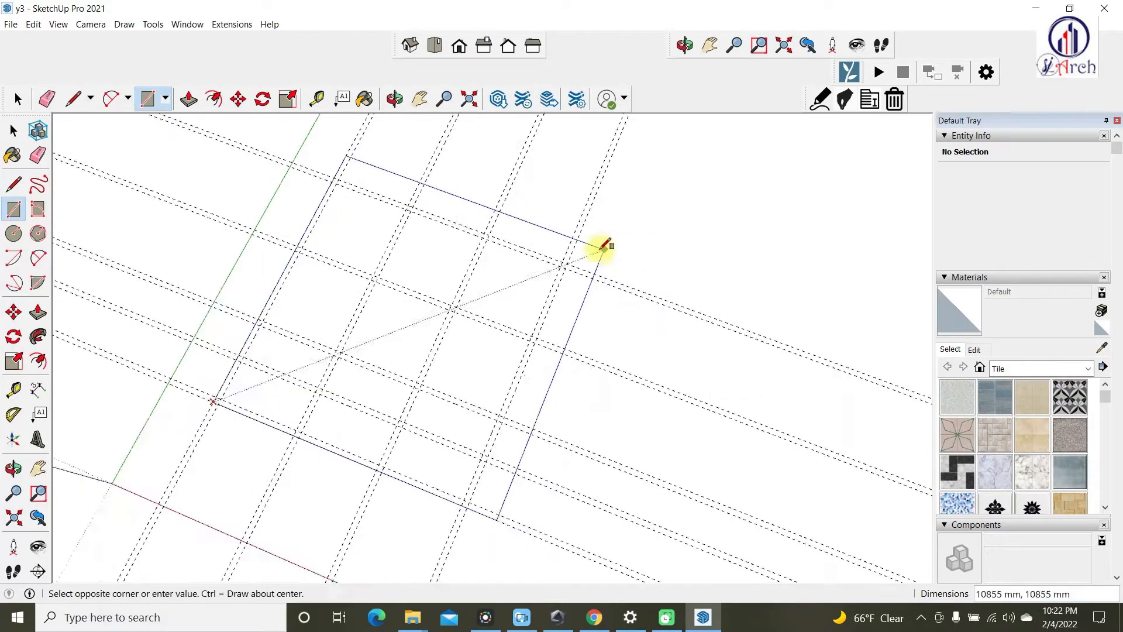
left_click(564, 266)
middle_click_drag(631, 285, 433, 287)
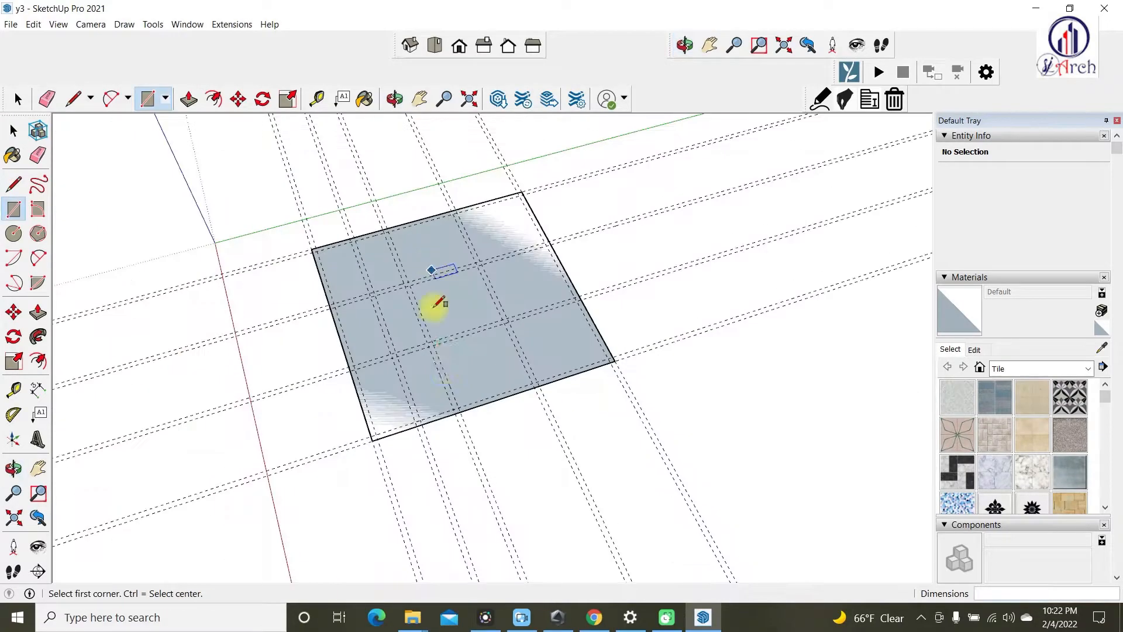
- Select the footprint rectangle's face with its edges and make them a group
key("space")
scroll(468, 366, "up", 3)
double_click(479, 358)
scroll(480, 358, "down", 3)
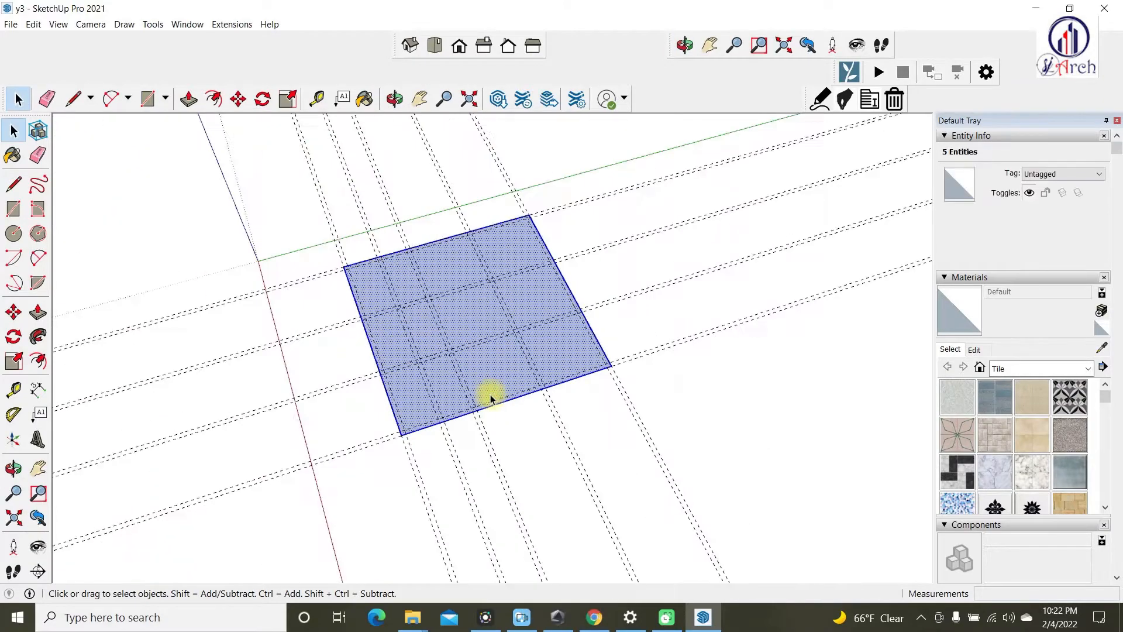
scroll(479, 347, "up", 3)
right_click(484, 361)
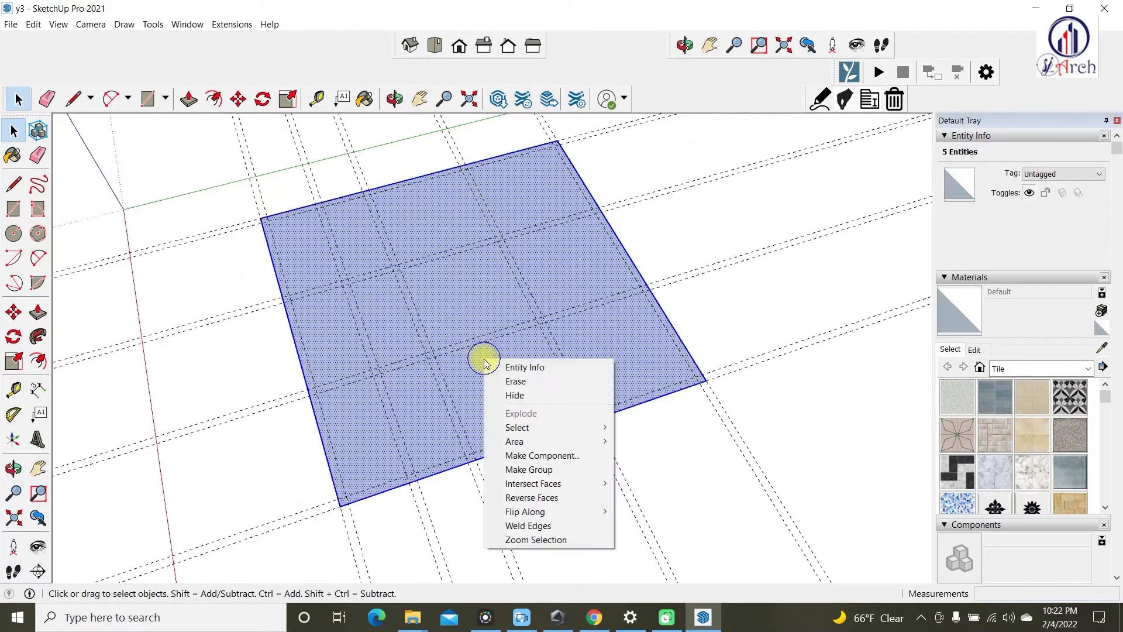
left_click(521, 469)
scroll(493, 445, "down", 1)
- Open the footprint group for editing and reverse its face
right_click(500, 396)
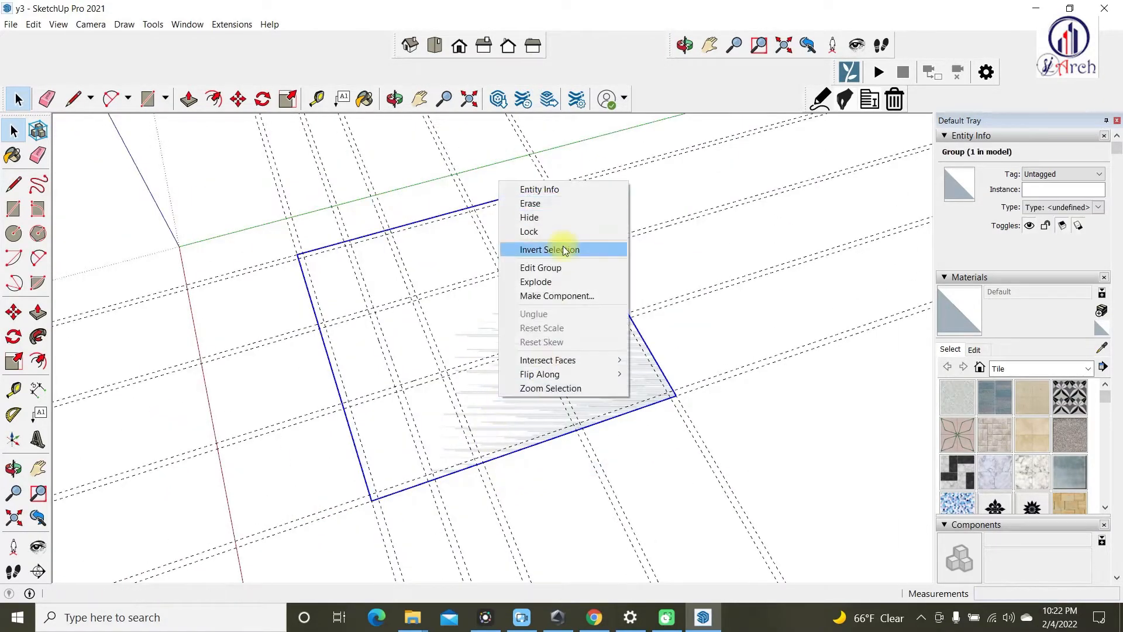
left_click(541, 271)
scroll(442, 354, "up", 3)
middle_click_drag(451, 369, 547, 375)
scroll(558, 225, "down", 2)
right_click(548, 300)
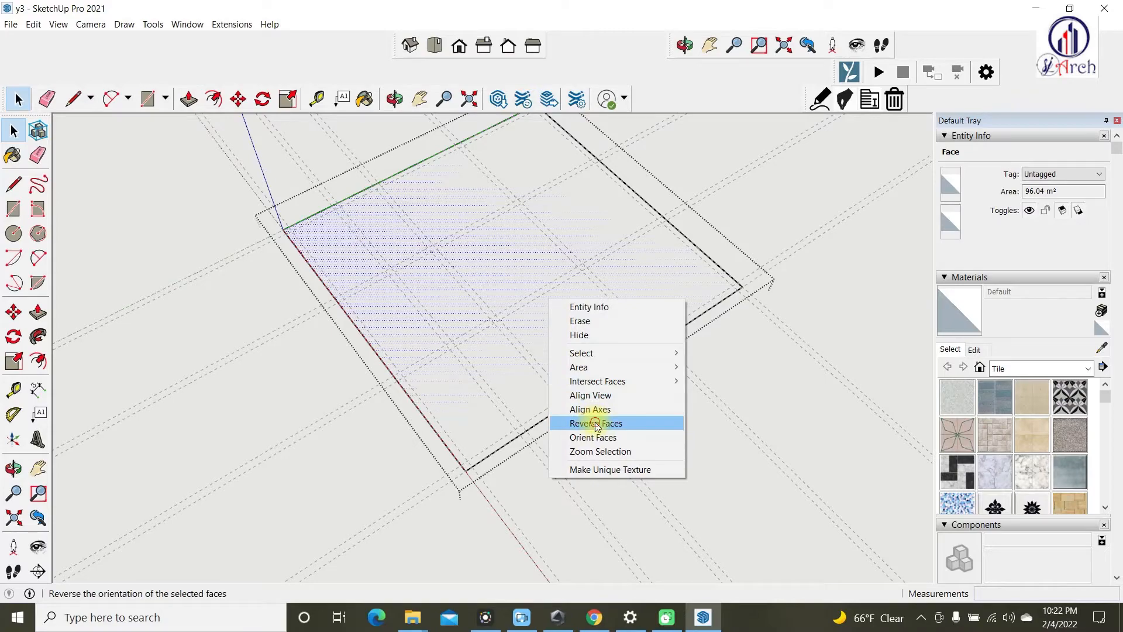
left_click(576, 423)
- Push/Pull the footprint face upward 450 mm to form the base slab, and close the group
middle_click_drag(527, 408, 484, 221)
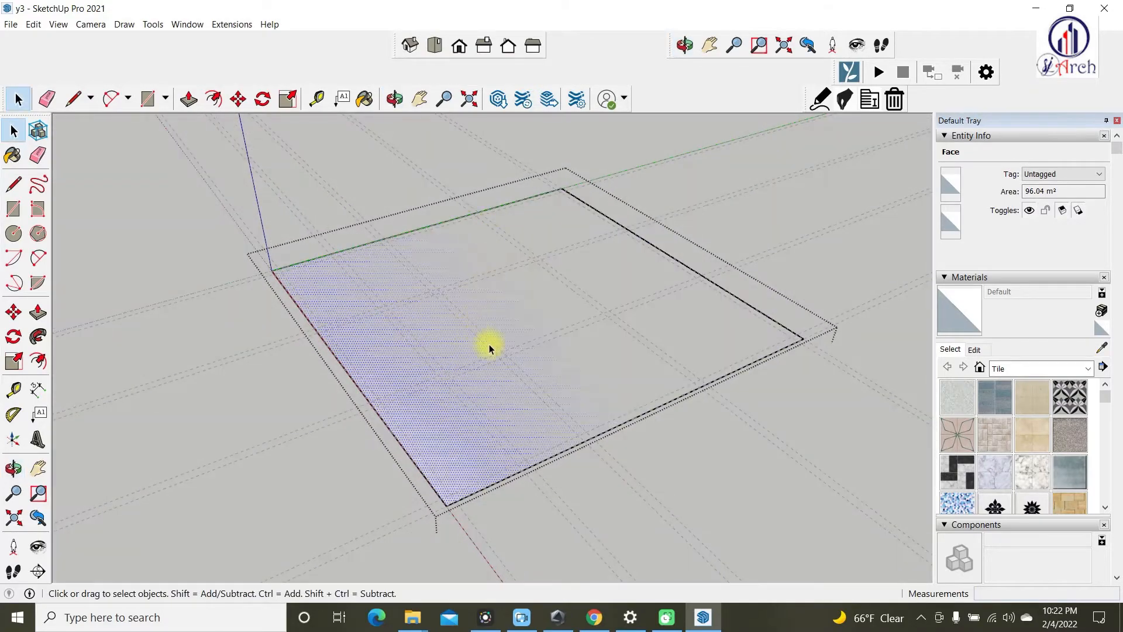
key("p")
left_click(586, 358)
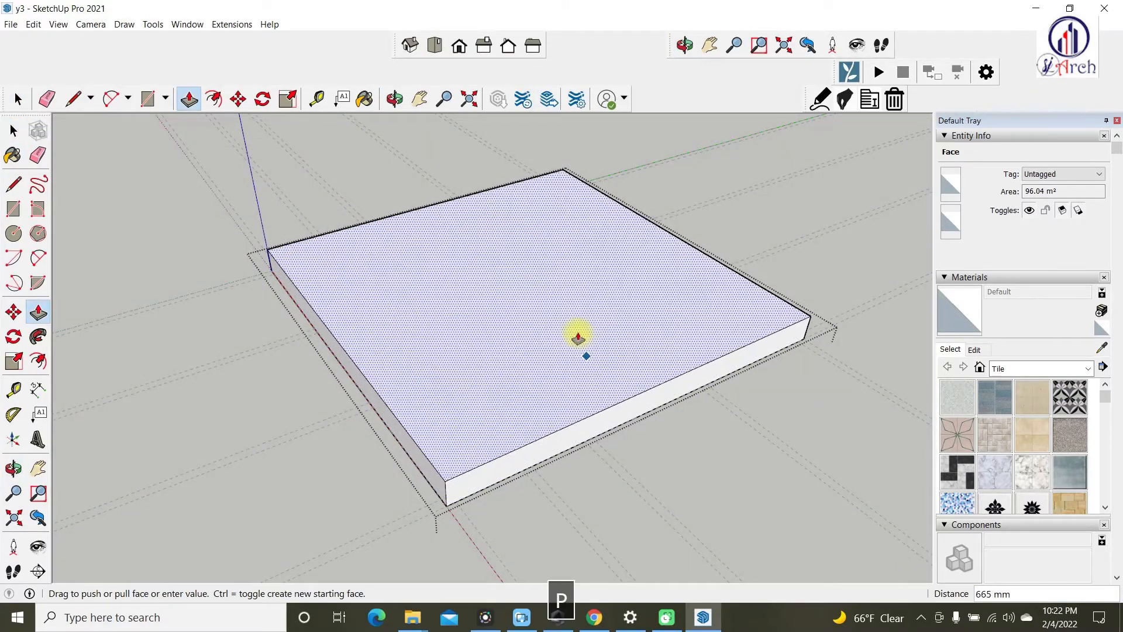
type("450")
key("Return")
scroll(577, 333, "down", 5)
key("space")
right_click(684, 262)
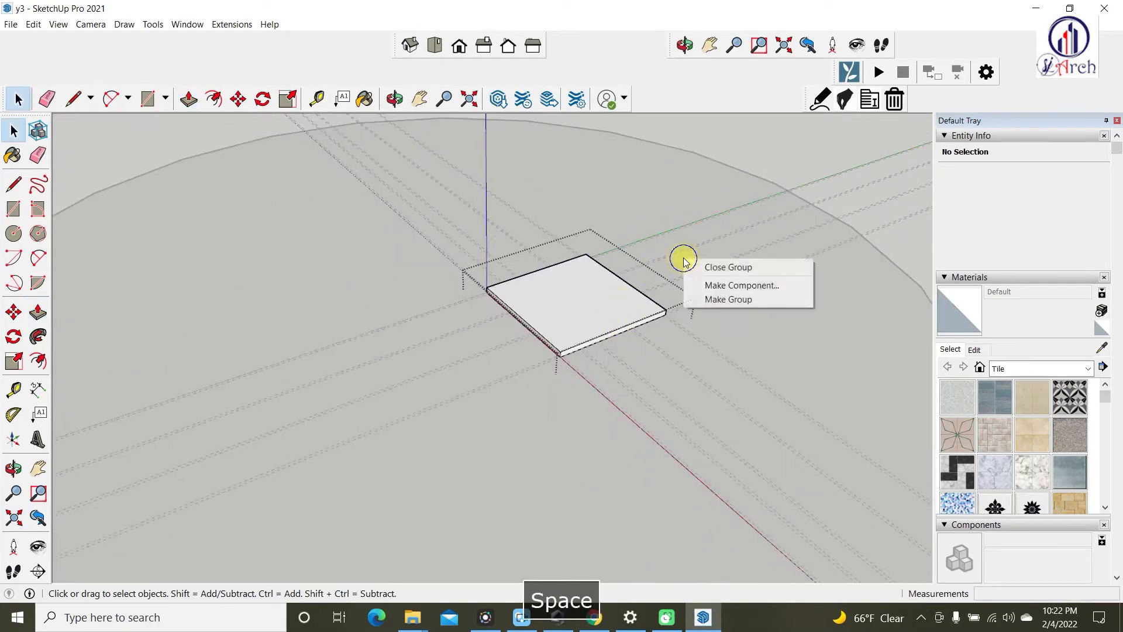
left_click(690, 266)
- Select all the wall guides and move them up 450 mm onto the slab's top face, and clear the selection
scroll(602, 331, "down", 5)
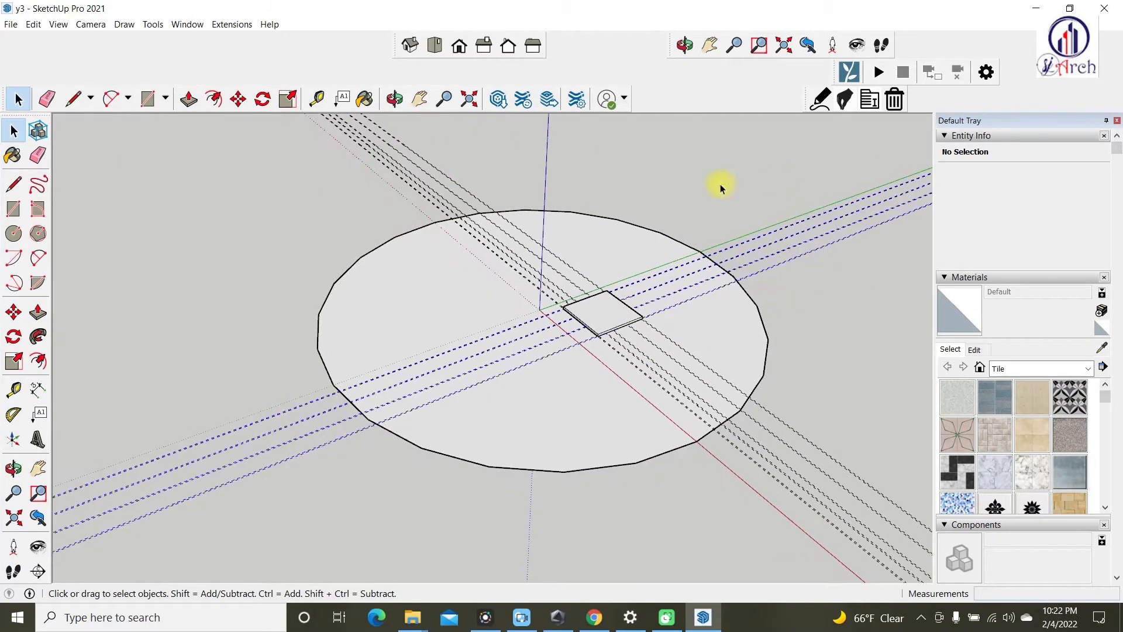
left_click_drag(412, 136, 369, 173, "ctrl")
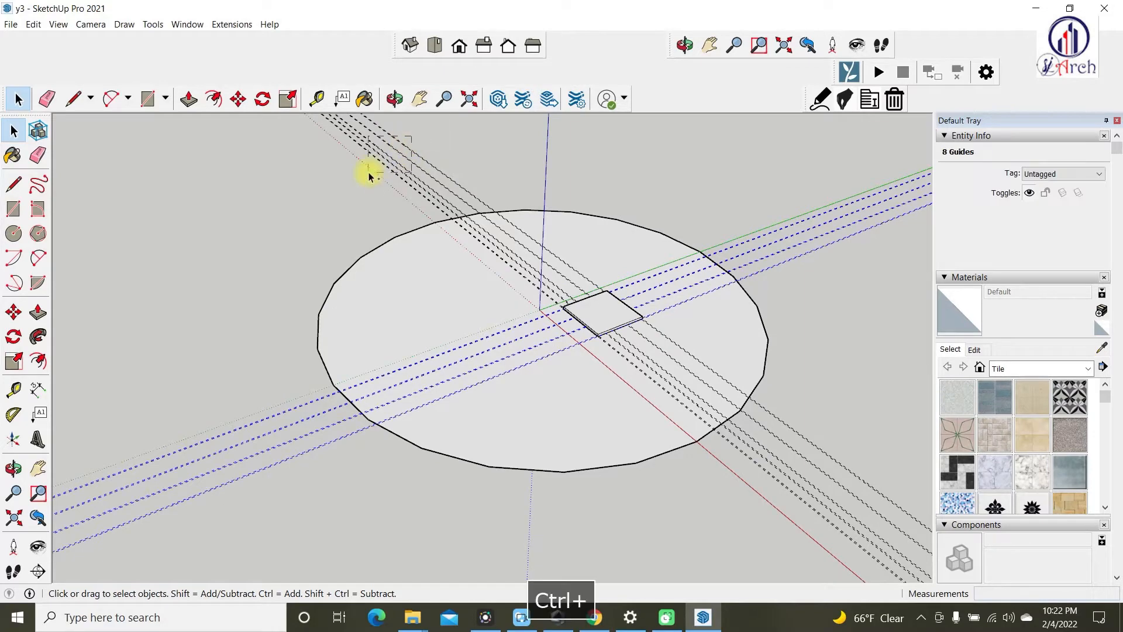
left_click(14, 312)
scroll(530, 452, "up", 3)
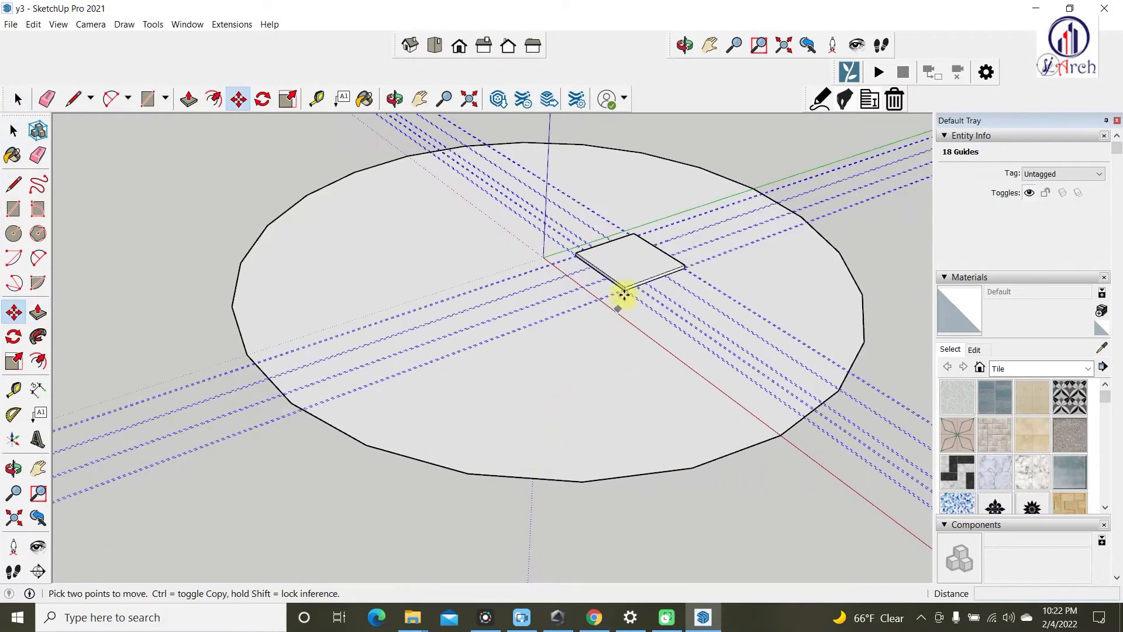
scroll(621, 293, "up", 6)
key("ctrl")
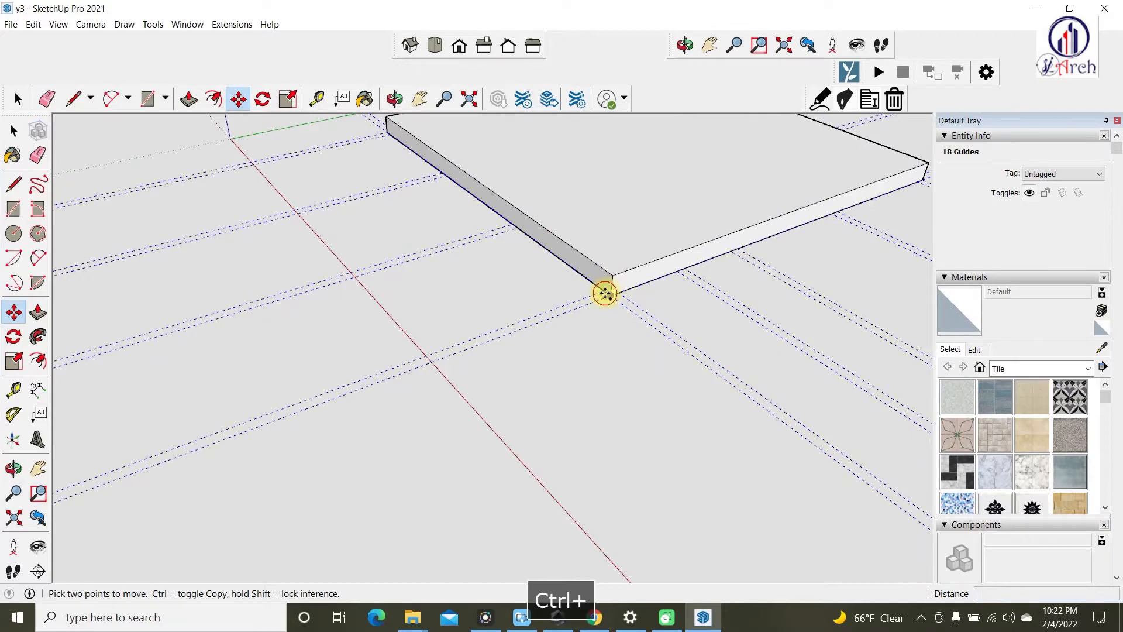
left_click(605, 293)
key("Escape")
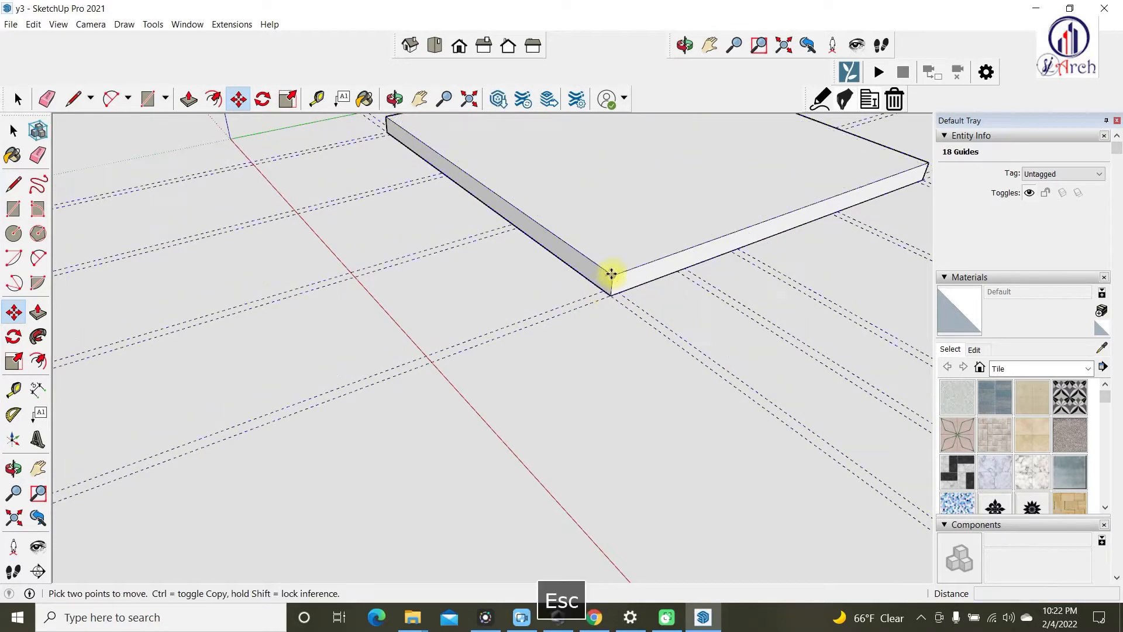
left_click(610, 299)
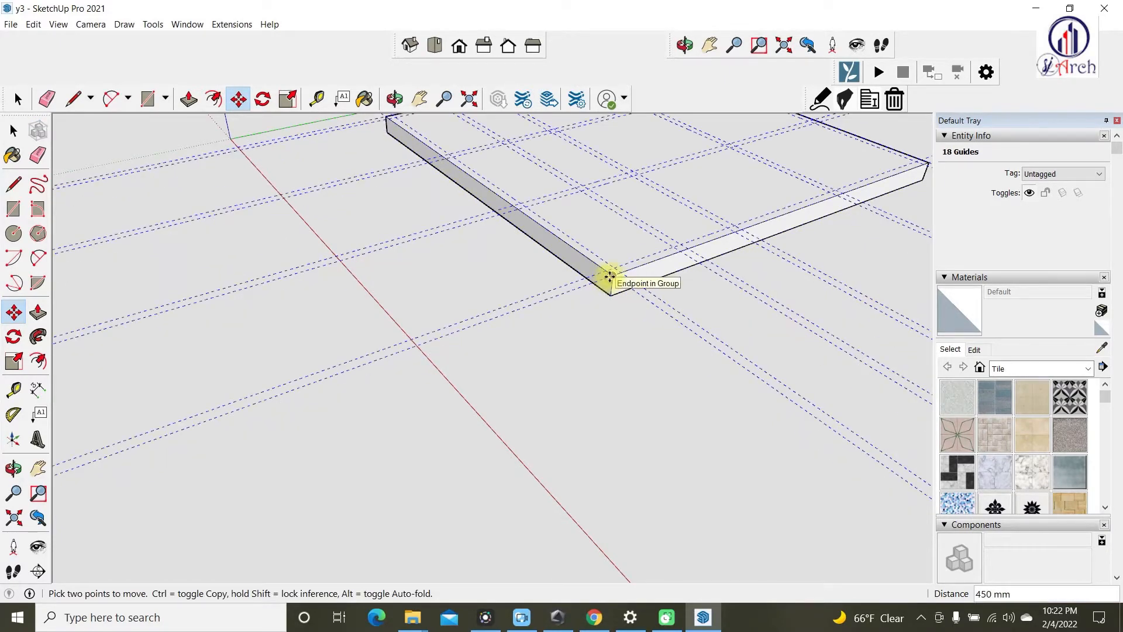
key("space")
scroll(545, 316, "down", 6)
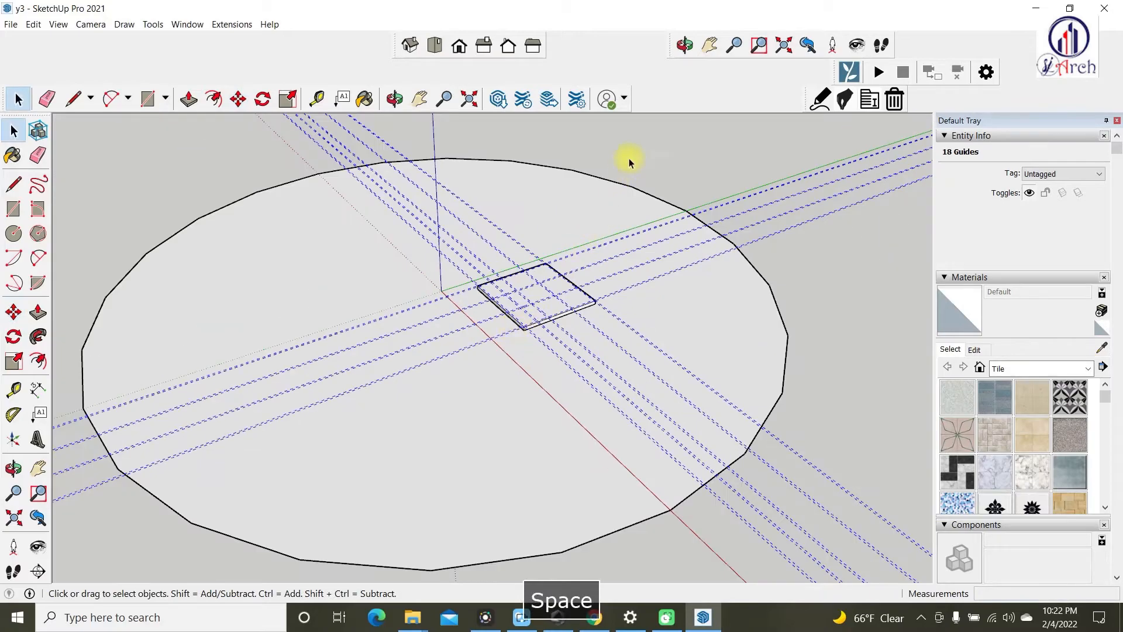
left_click(631, 154)
- Open the slab group and draw a 3200 mm by 3200 mm square on its top face at the corner nearest the origin
scroll(551, 246, "up", 4)
middle_click_drag(527, 359, 534, 405)
middle_click_drag(465, 376, 504, 376)
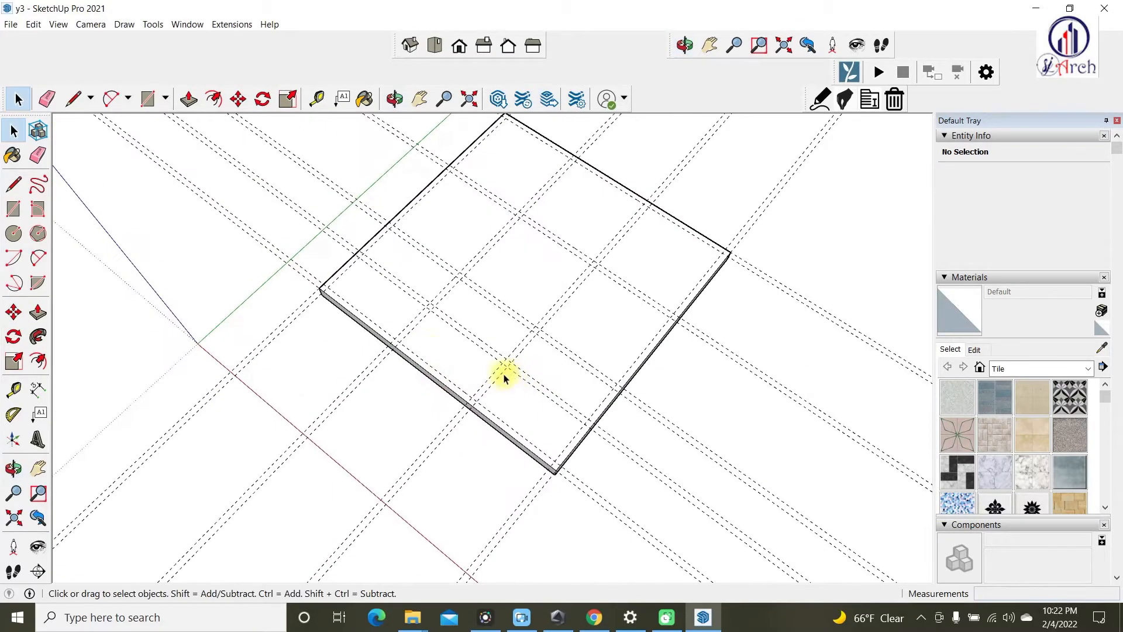
scroll(410, 339, "up", 2)
scroll(449, 313, "down", 2)
scroll(384, 243, "up", 2)
double_click(390, 288)
scroll(390, 289, "up", 4)
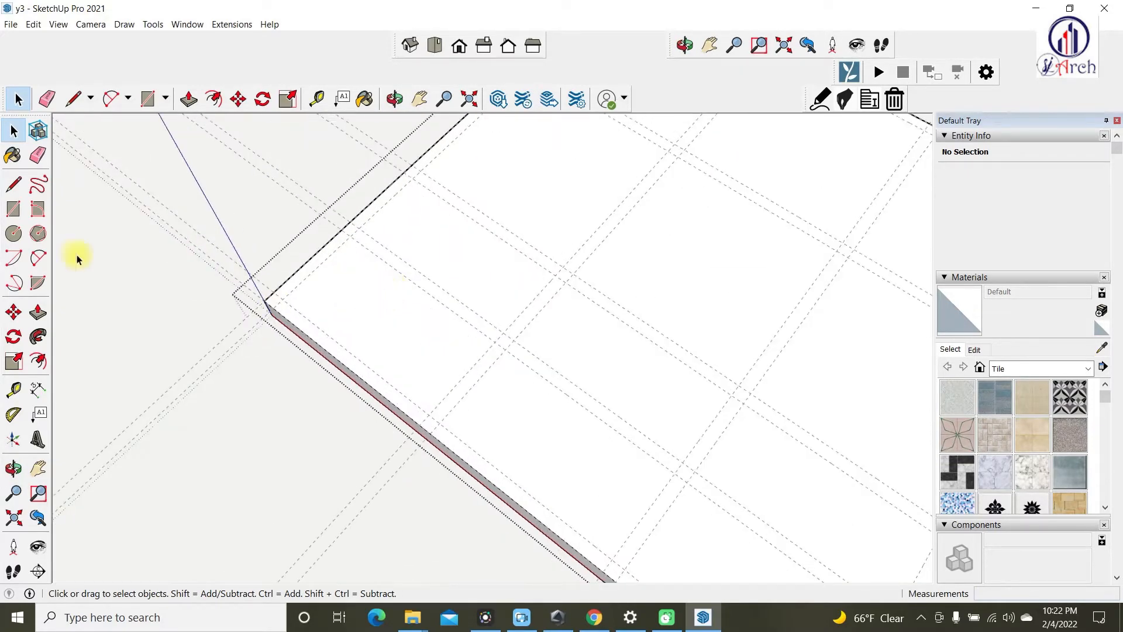
left_click(13, 209)
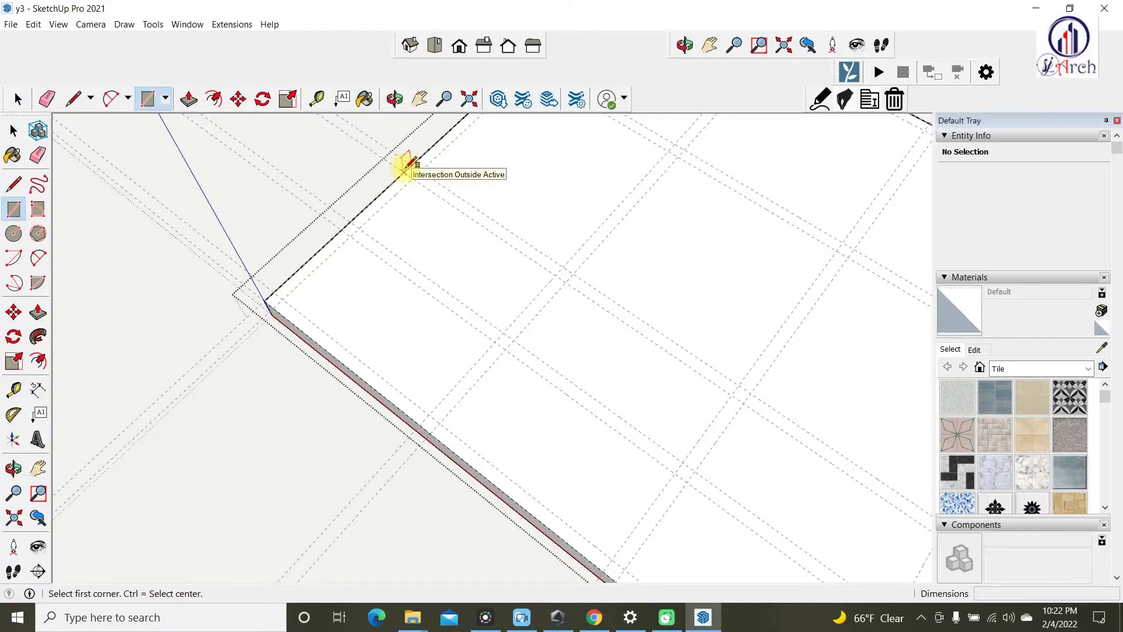
left_click(406, 166)
scroll(439, 380, "up", 2)
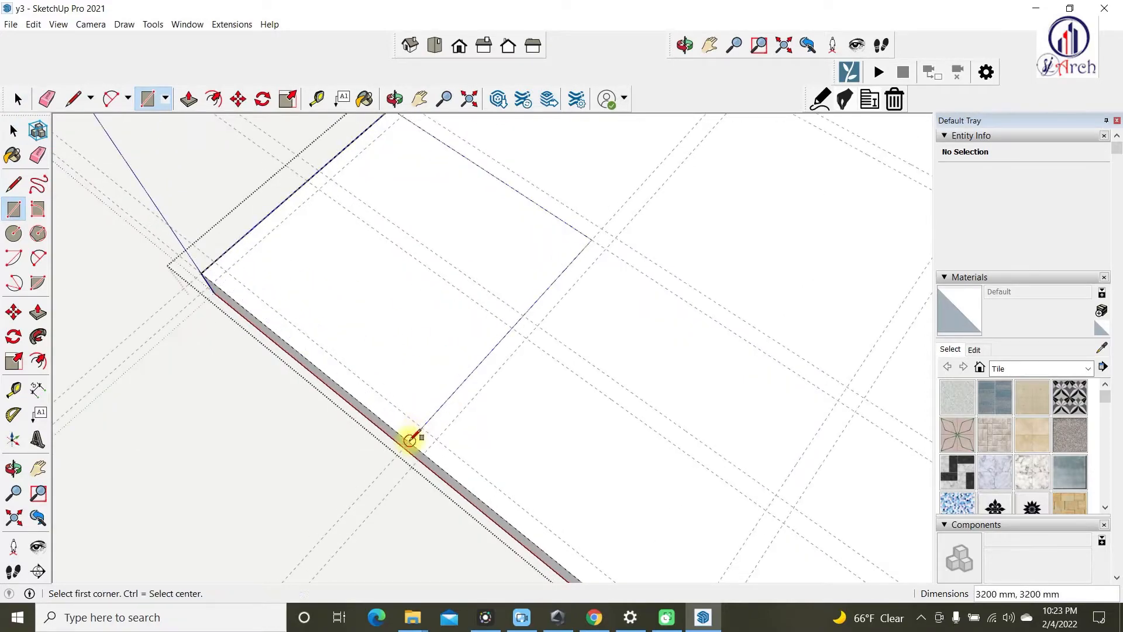
left_click(411, 437)
scroll(363, 351, "down", 3)
scroll(368, 351, "up", 3)
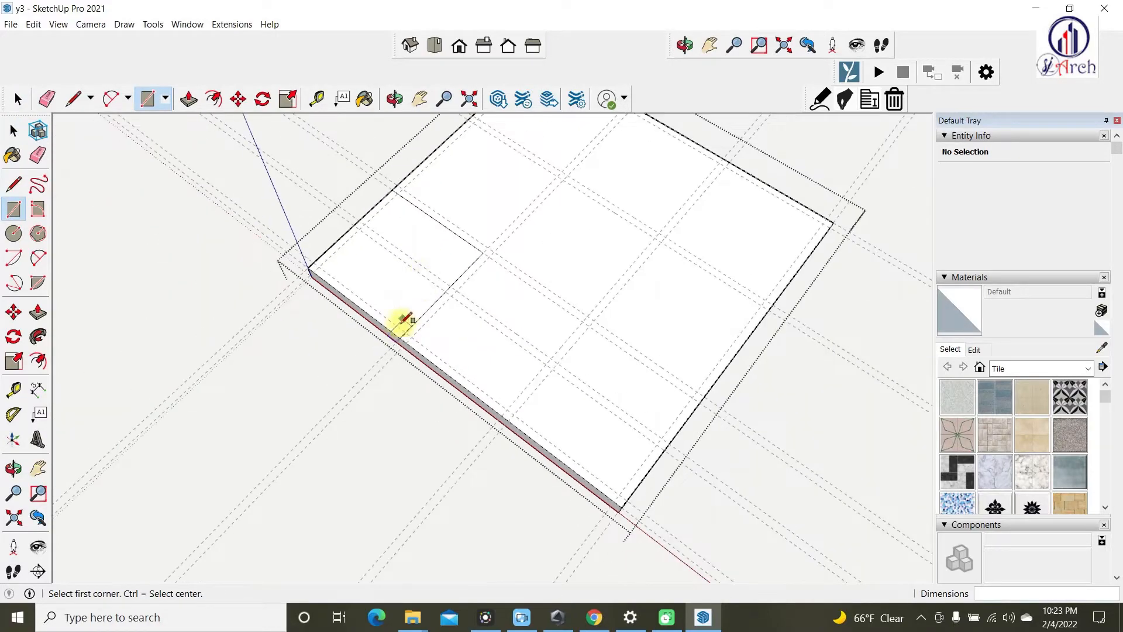
- Push/Pull the corner square down 450 mm through the slab to cut it away
key("space")
scroll(410, 298, "down", 3)
scroll(400, 310, "up", 2)
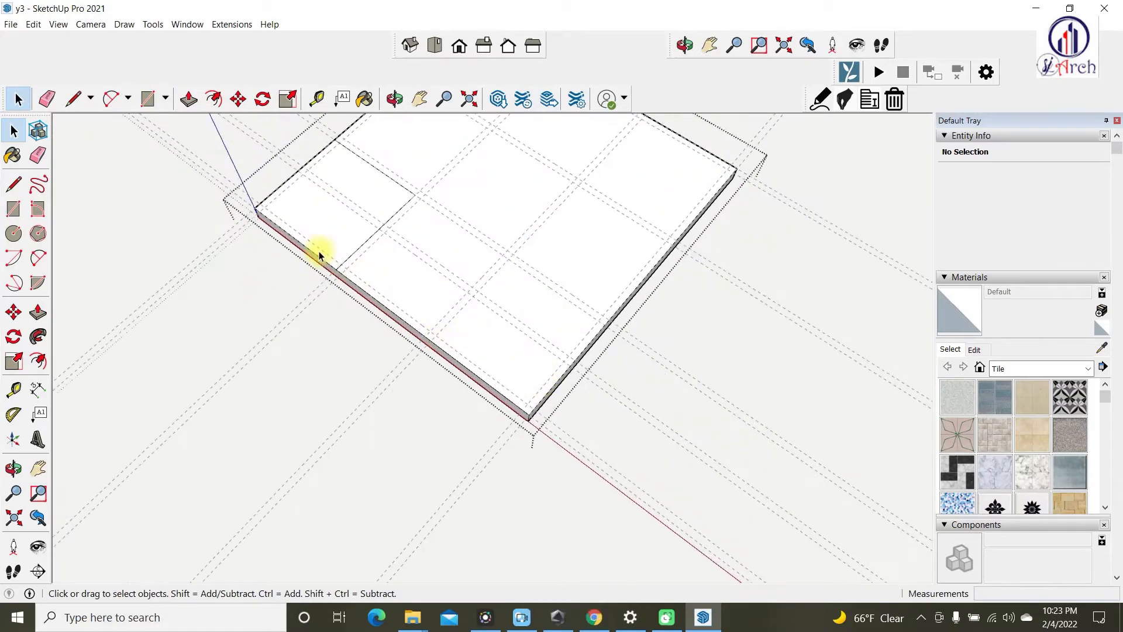
key("p")
left_click(306, 221)
left_click(251, 259)
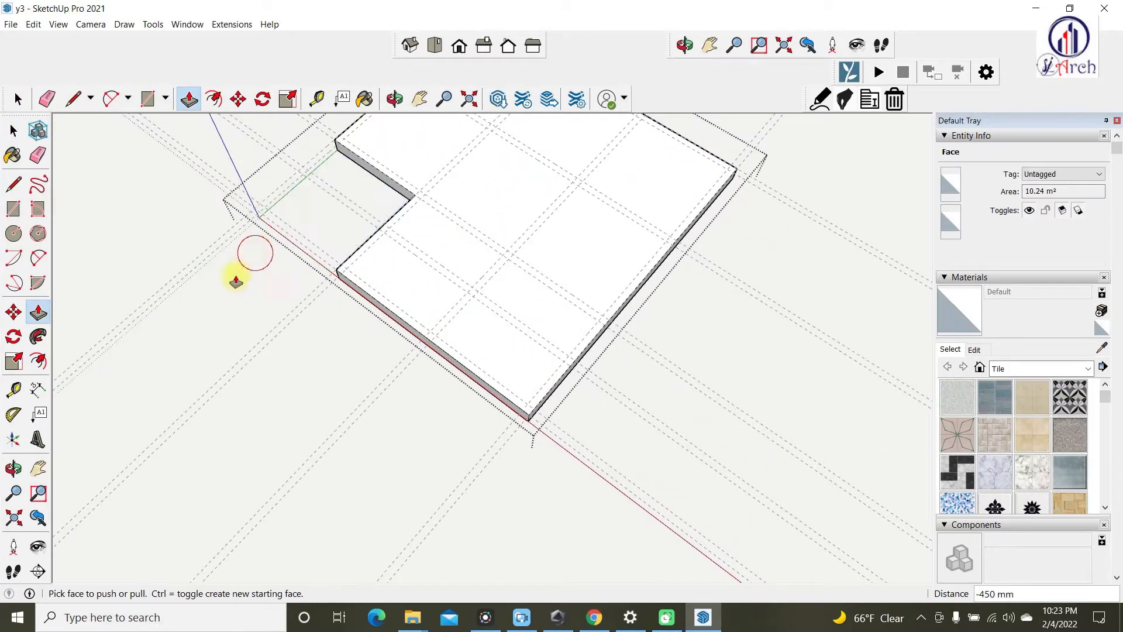
middle_click_drag(251, 259, 504, 398)
scroll(466, 285, "down", 2)
middle_click_drag(408, 308, 504, 384)
scroll(489, 371, "up", 3)
key("space")
- Examine the notched slab and the guide grid from several angles
scroll(372, 305, "up", 3)
scroll(427, 321, "down", 3)
middle_click_drag(429, 351, 431, 221)
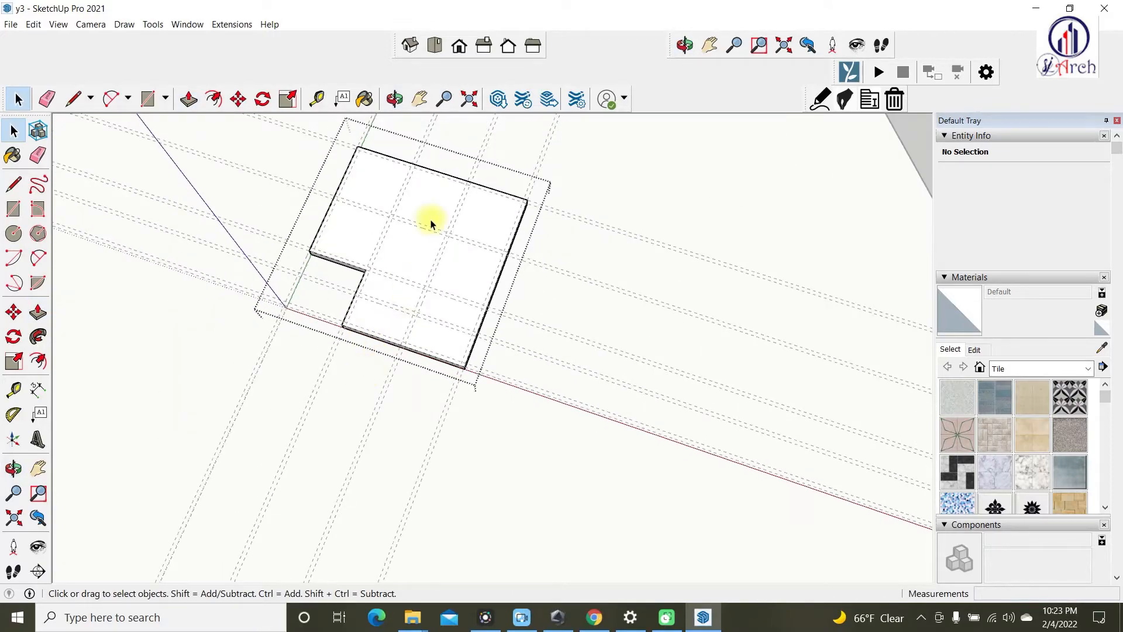
scroll(429, 221, "up", 2)
middle_click_drag(403, 304, 657, 240)
scroll(406, 180, "down", 2)
scroll(372, 252, "up", 3)
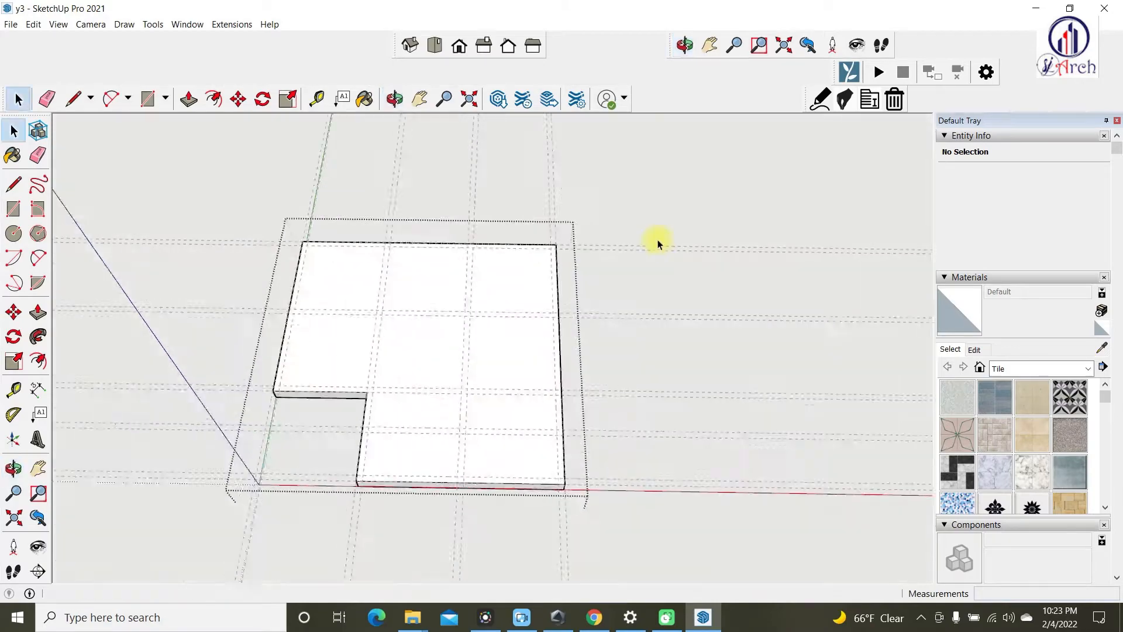
scroll(468, 316, "up", 3)
middle_click_drag(463, 318, 357, 318)
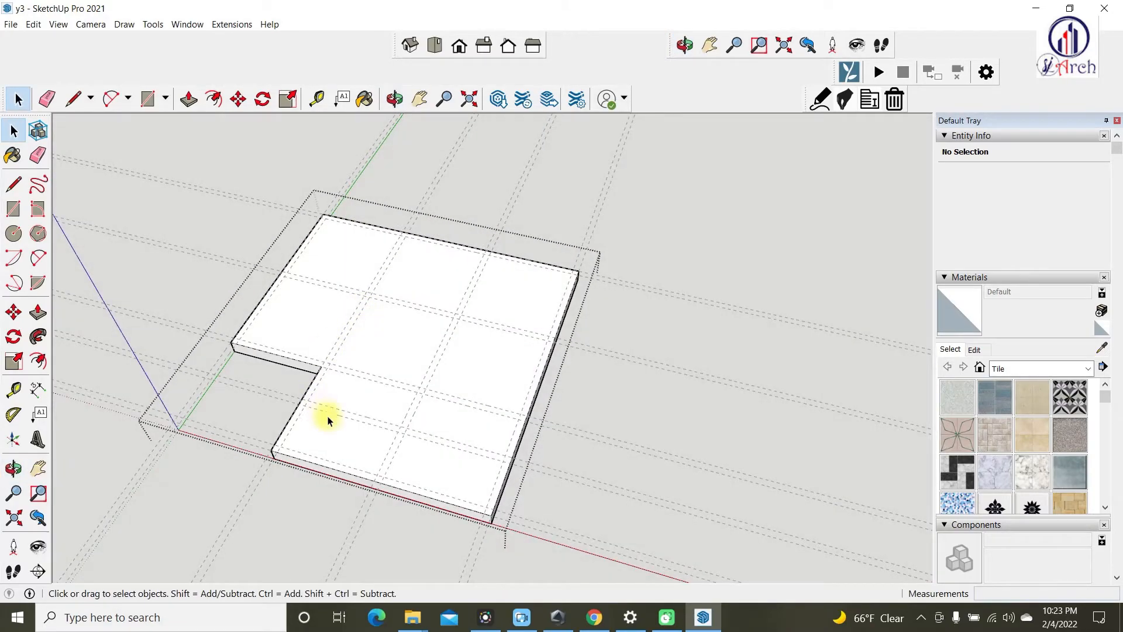
- Outline a rectangle beside the notch along the guides with two lines, ending with a 1700 mm line to the slab's front edge
middle_click_drag(363, 458, 394, 496)
scroll(406, 483, "up", 4)
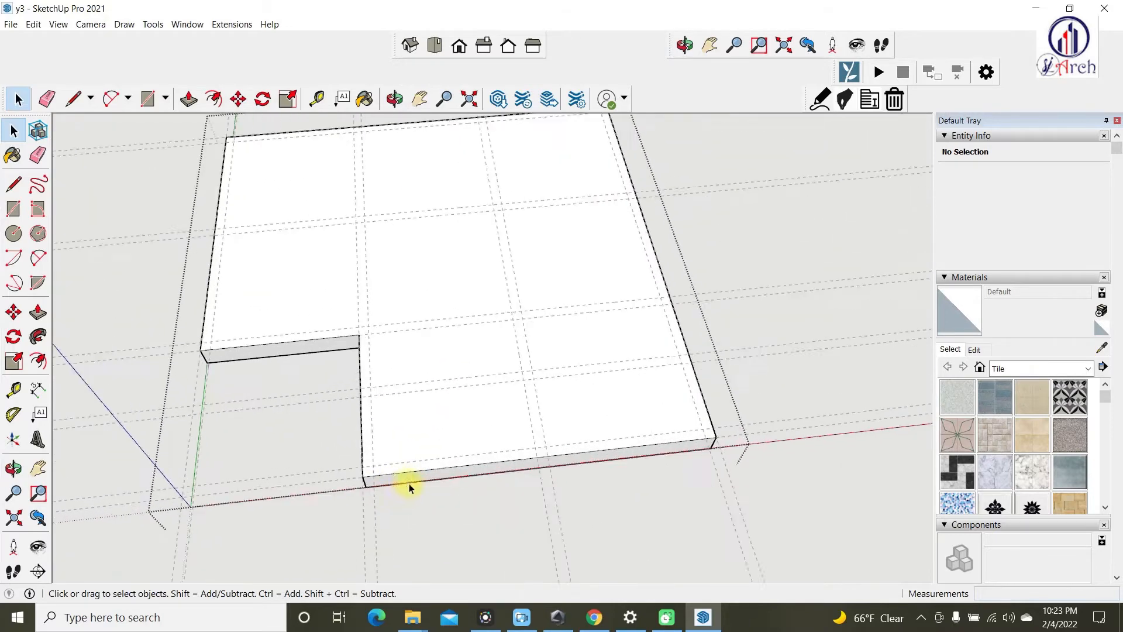
left_click(423, 451)
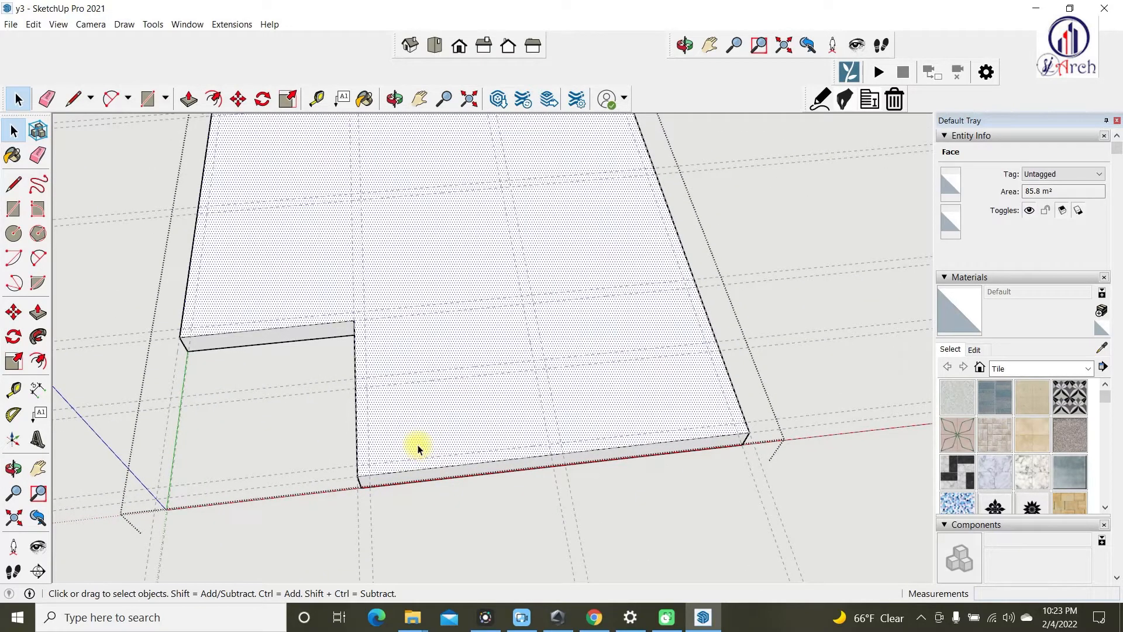
key("l")
left_click(356, 387)
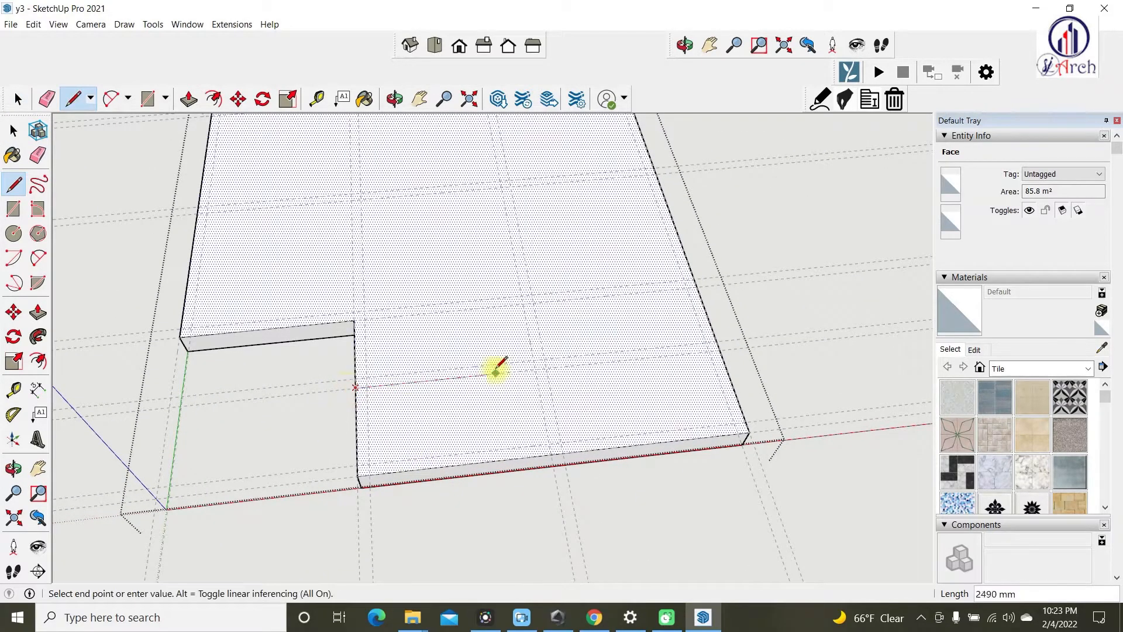
left_click(535, 369)
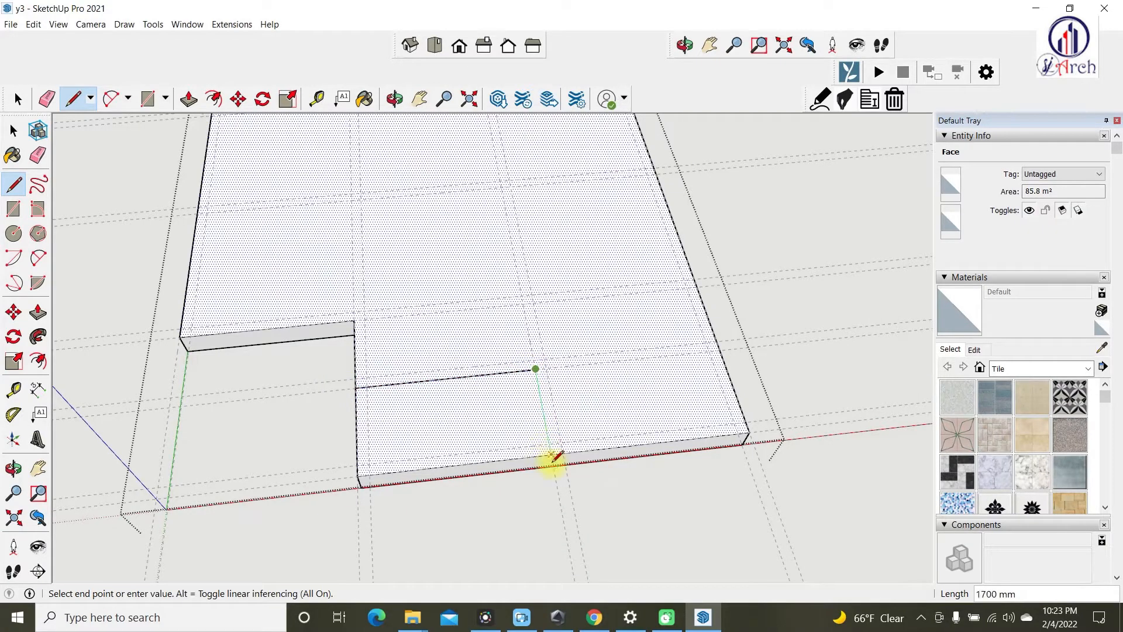
left_click(550, 456)
scroll(532, 445, "down", 3)
key("space")
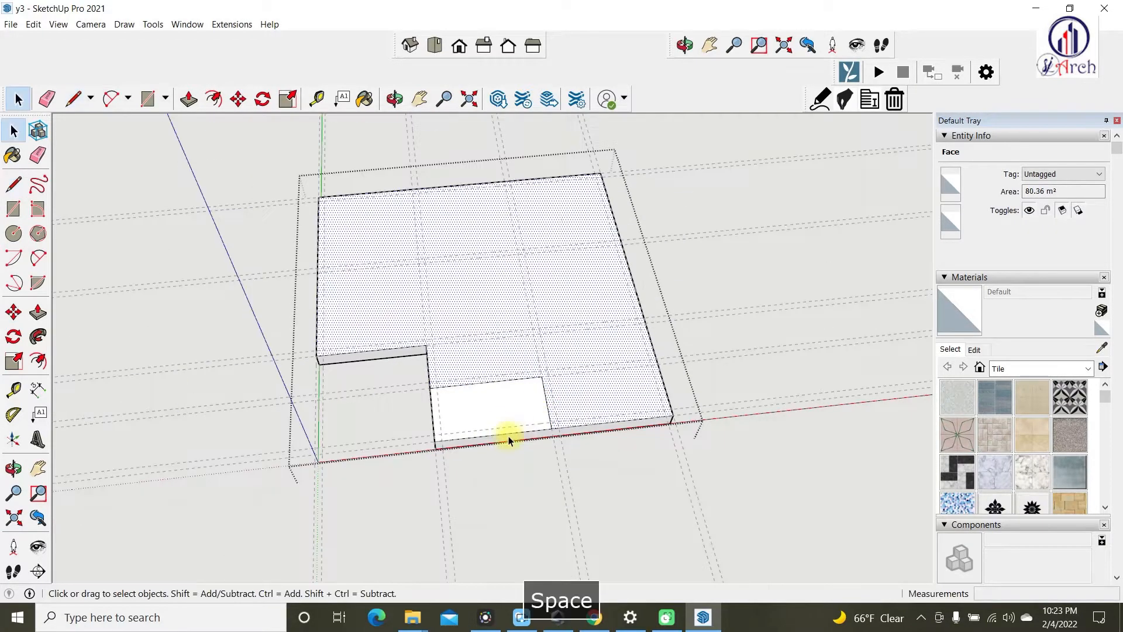
- Push/Pull the outlined rectangle beside the notch down through the slab's full thickness, and close the group
key("p")
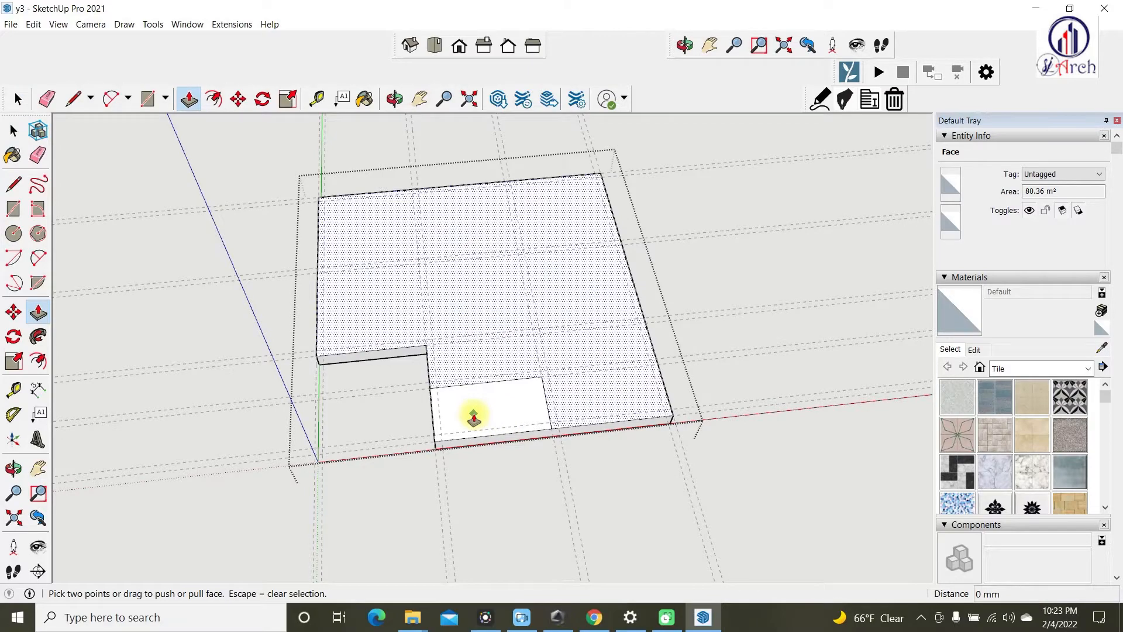
key("Escape")
left_click(474, 414)
left_click(356, 496)
key("space")
scroll(412, 488, "down", 2)
middle_click_drag(452, 482, 434, 379)
middle_click_drag(614, 298, 328, 354)
scroll(328, 354, "down", 2)
scroll(462, 221, "up", 2)
scroll(389, 287, "up", 2)
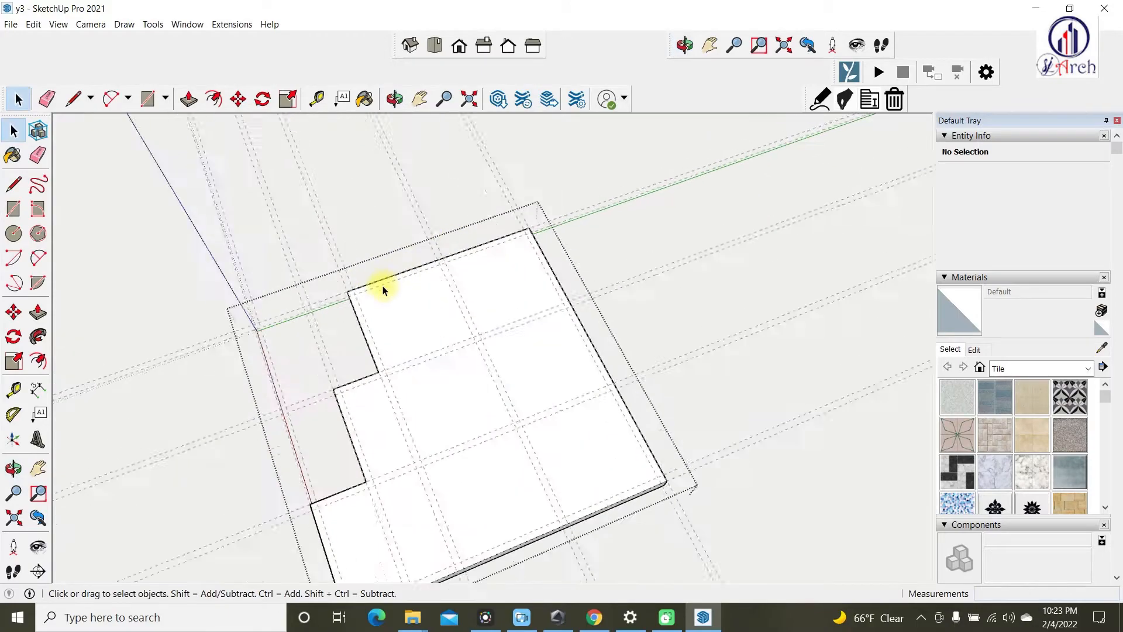
scroll(492, 327, "down", 1)
left_click(695, 479)
scroll(594, 347, "down", 2)
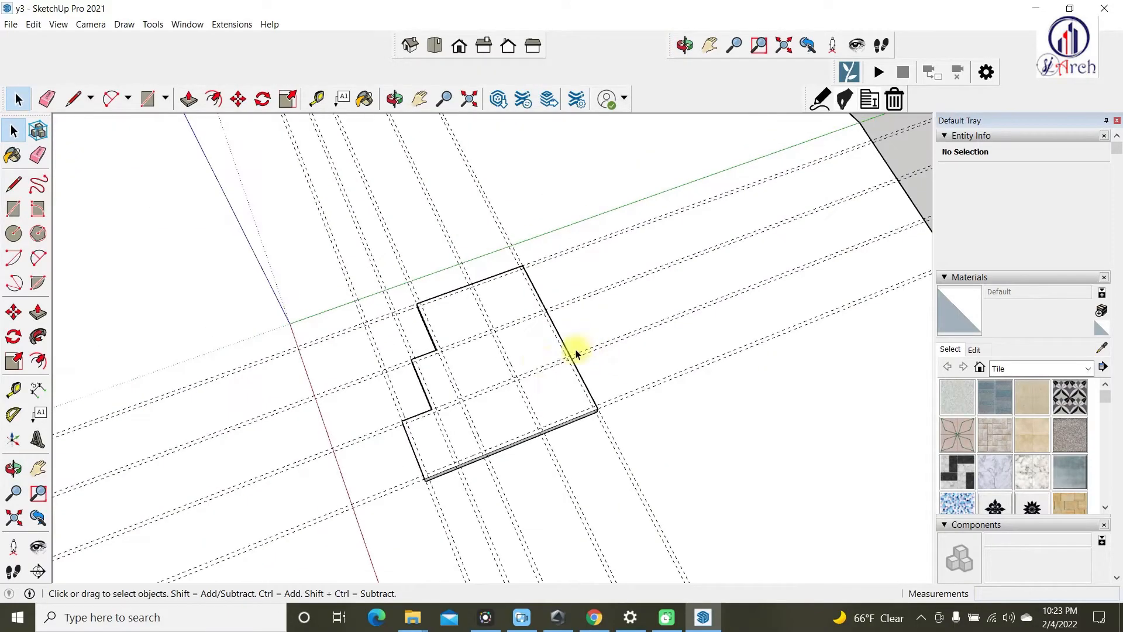
- Copy the top face of the slab from inside its group, and paste it in place outside the group
middle_click_drag(594, 347, 453, 368)
scroll(463, 358, "up", 2)
double_click(480, 291)
left_click(480, 291)
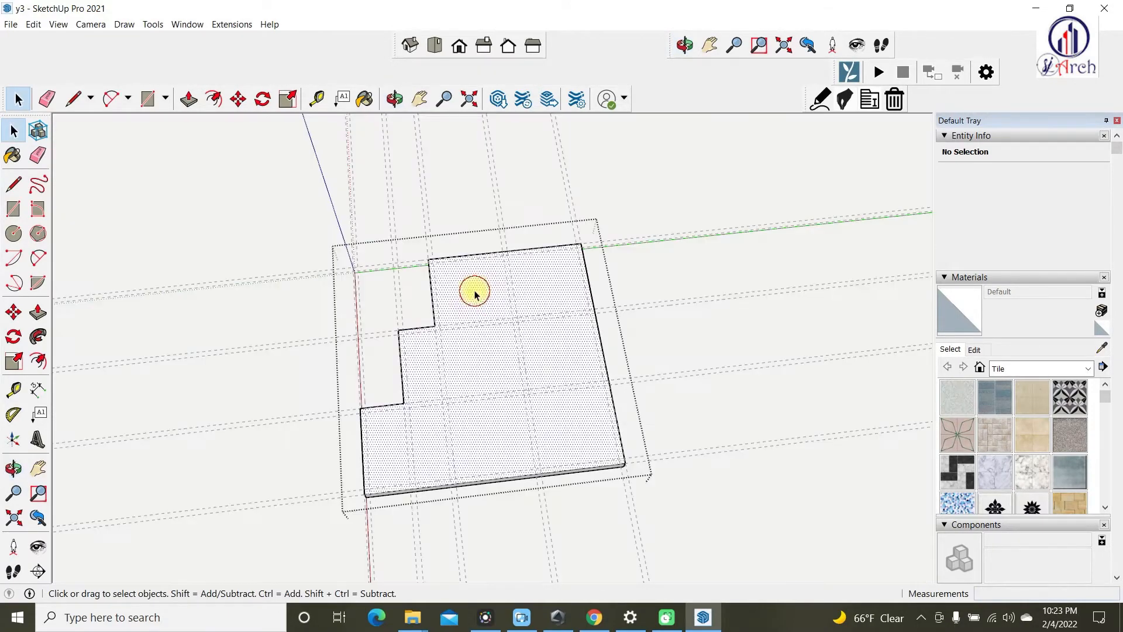
scroll(453, 326, "down", 2)
key("ctrl+c")
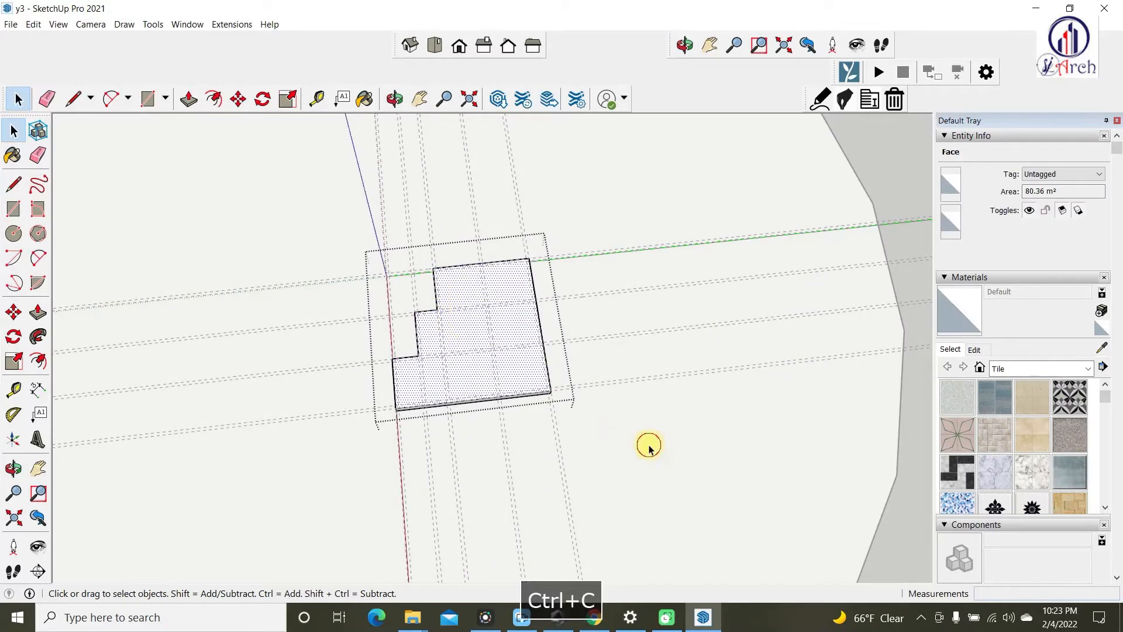
left_click(650, 444)
left_click(33, 24)
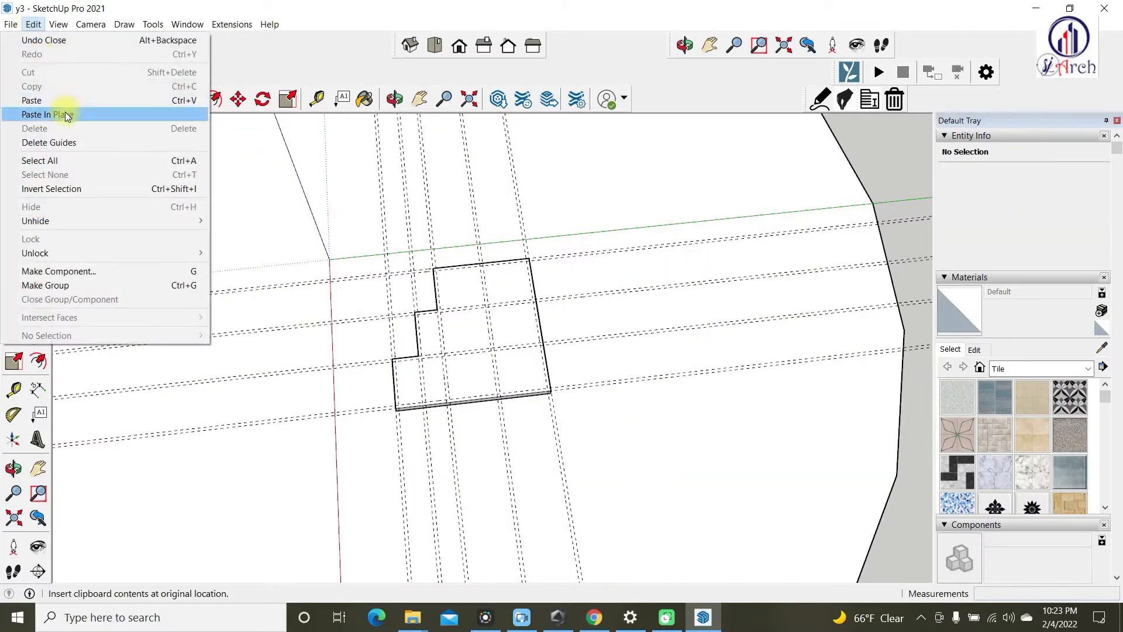
left_click(59, 114)
- Make the pasted face and its edges a group, and open that group for editing
scroll(459, 339, "up", 4)
right_click(422, 285)
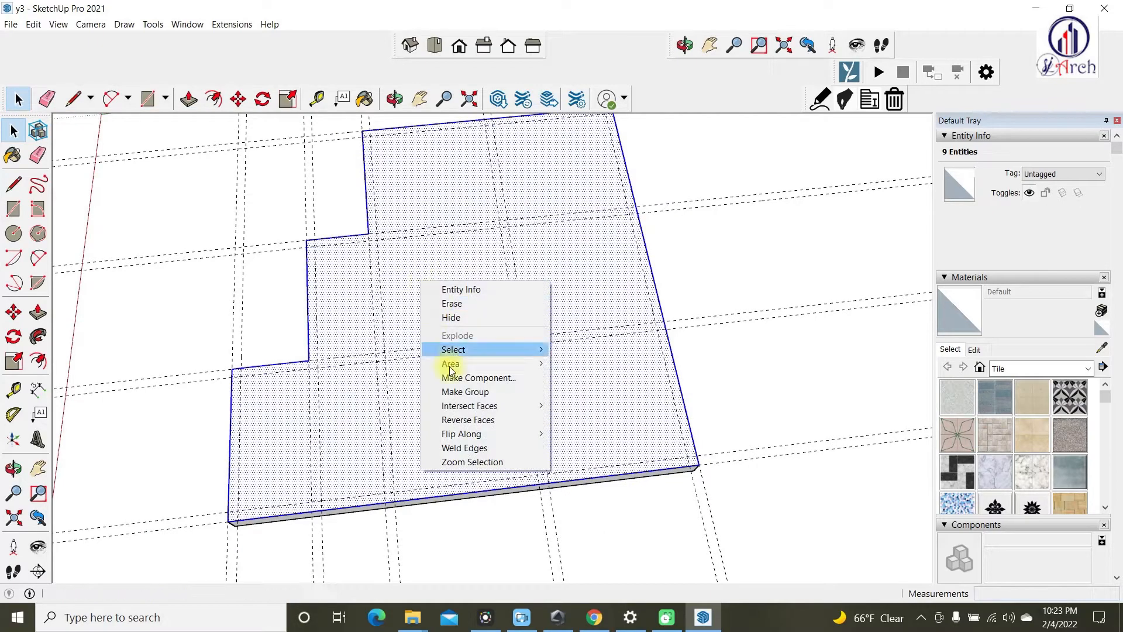
left_click(463, 392)
right_click(442, 350)
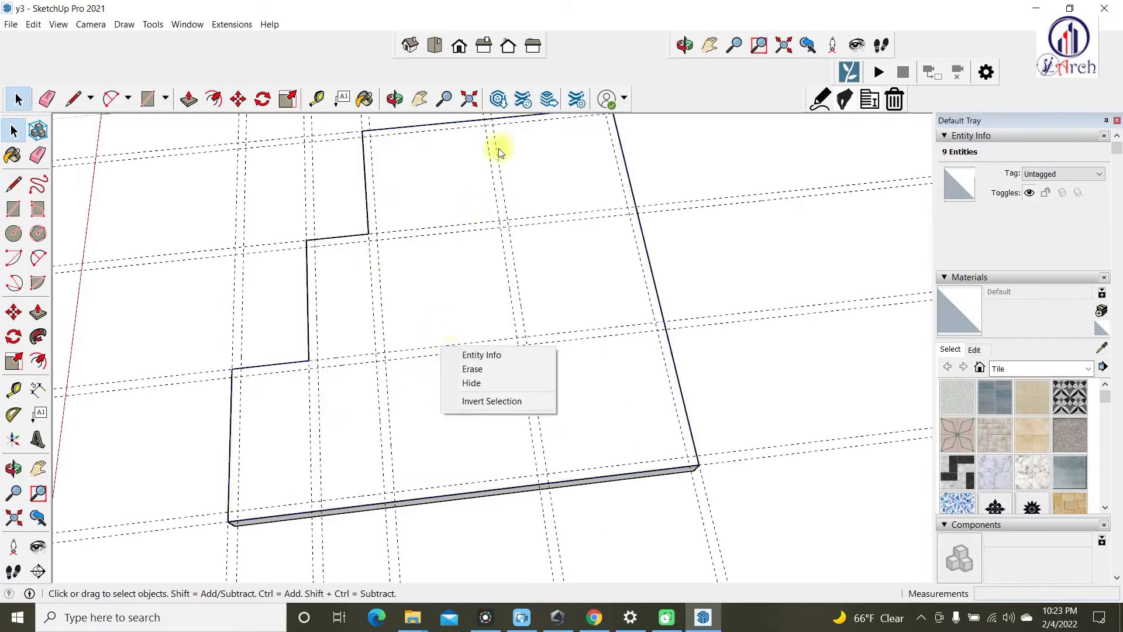
right_click(431, 314)
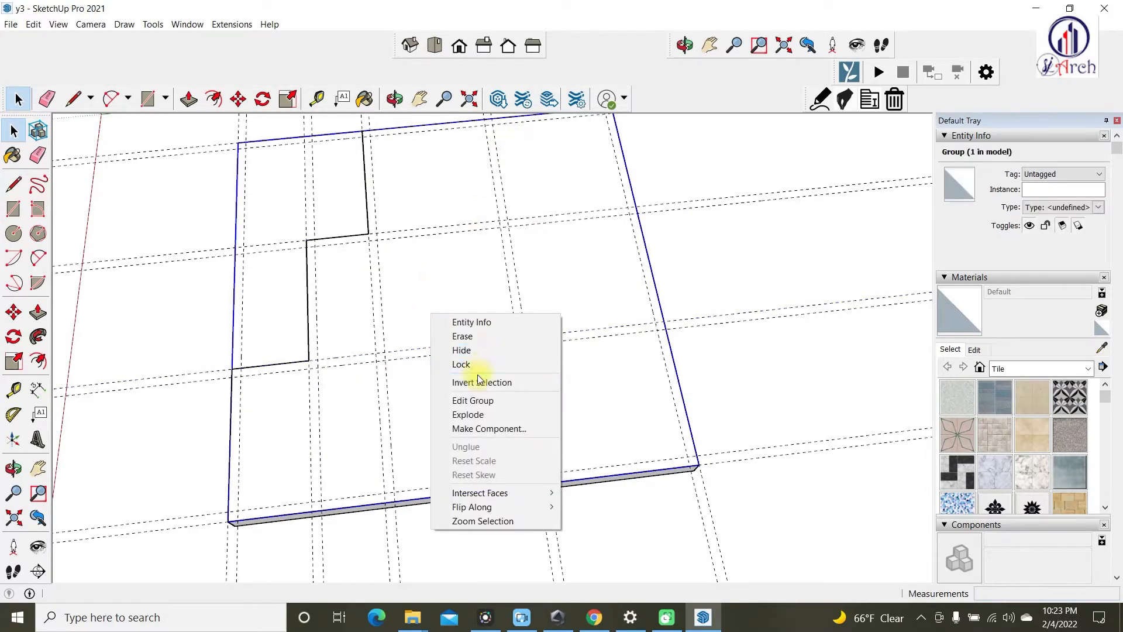
left_click(473, 400)
- Offset the outline of the pasted floor face inward to the inner perimeter wall guides
scroll(390, 271, "up", 2)
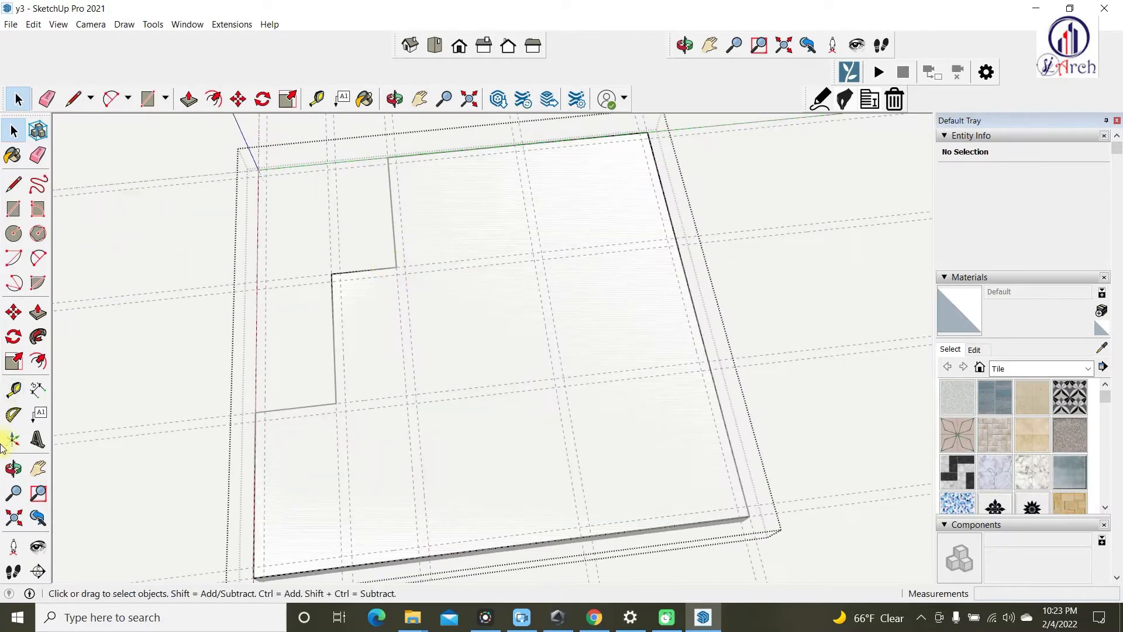
left_click(38, 361)
scroll(402, 217, "up", 1)
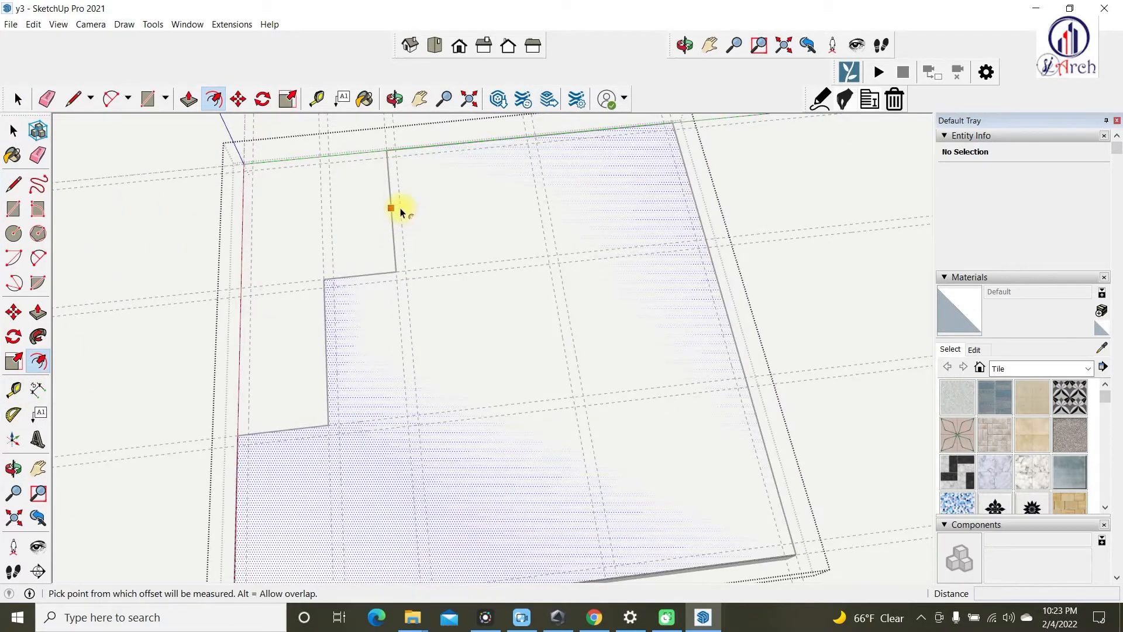
left_click(415, 263)
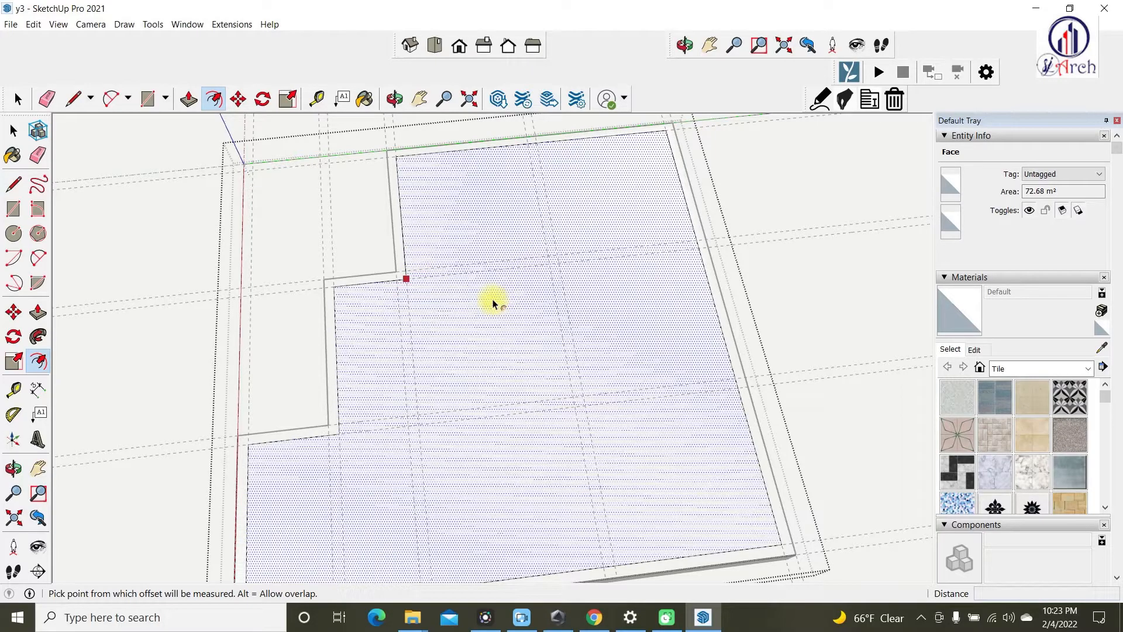
key("Return")
scroll(414, 238, "down", 3)
key("space")
scroll(416, 217, "up", 4)
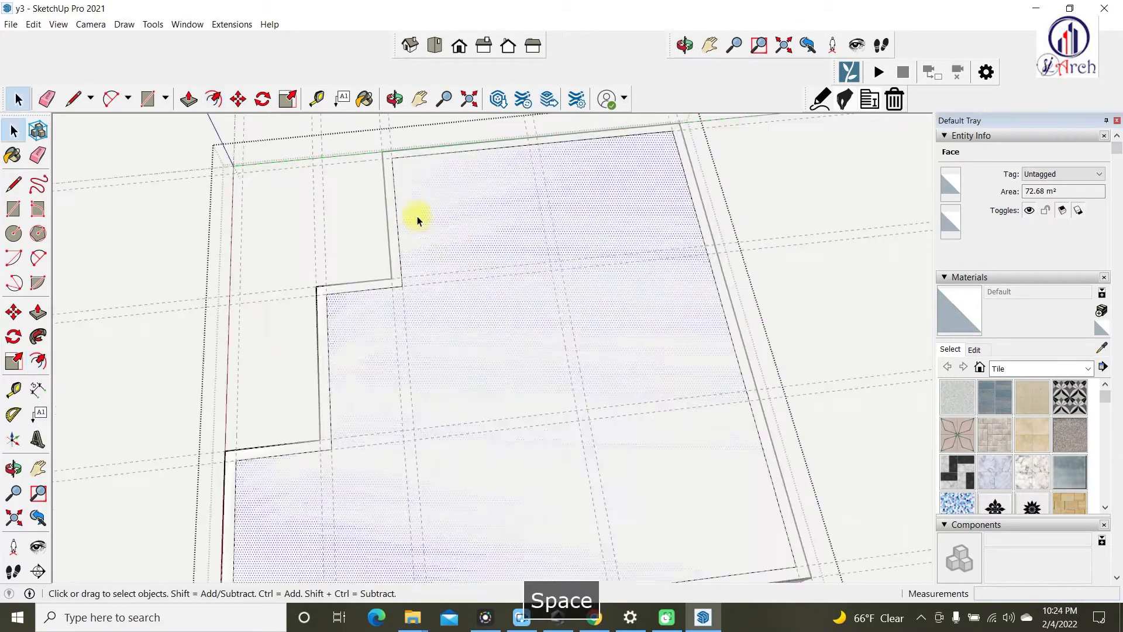
- Delete the inner floor face enclosed by the offset outline inside the pasted group
middle_click_drag(443, 283, 454, 336)
scroll(392, 301, "up", 6)
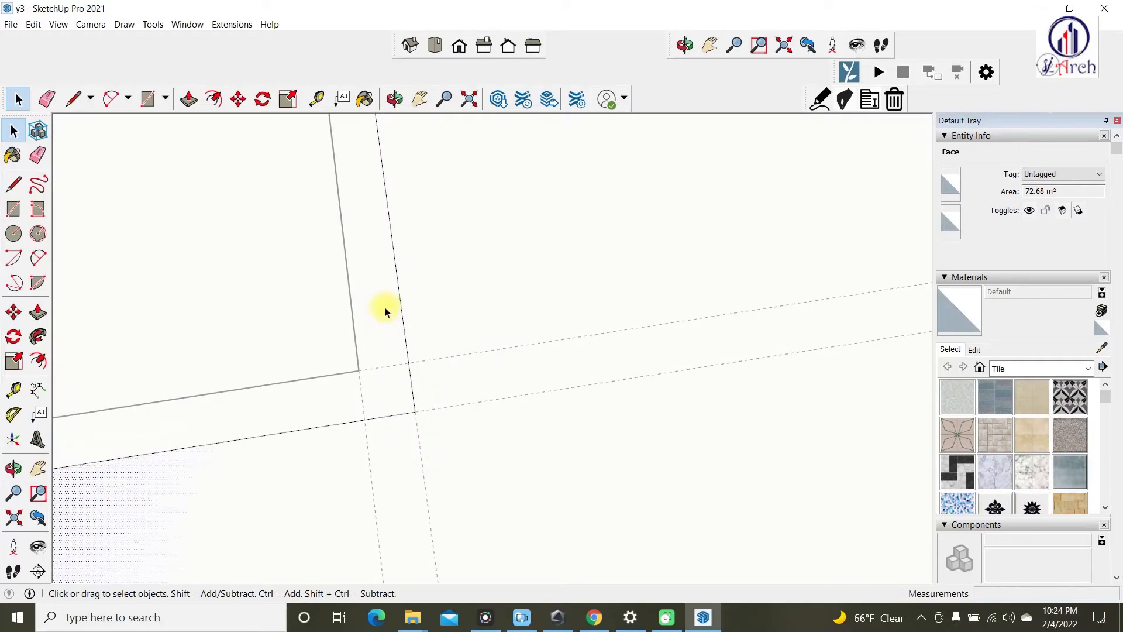
scroll(386, 327, "down", 4)
scroll(389, 330, "down", 6)
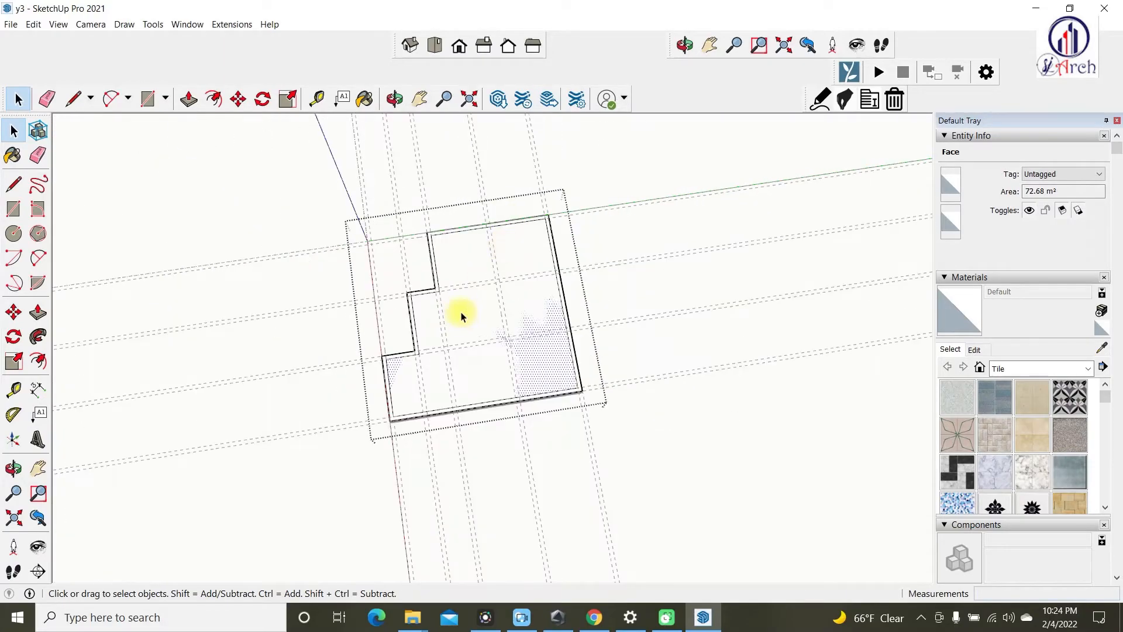
key("Delete")
- Push/Pull the perimeter ring face up 3000 mm to raise the outer walls
middle_click_drag(472, 243, 537, 211)
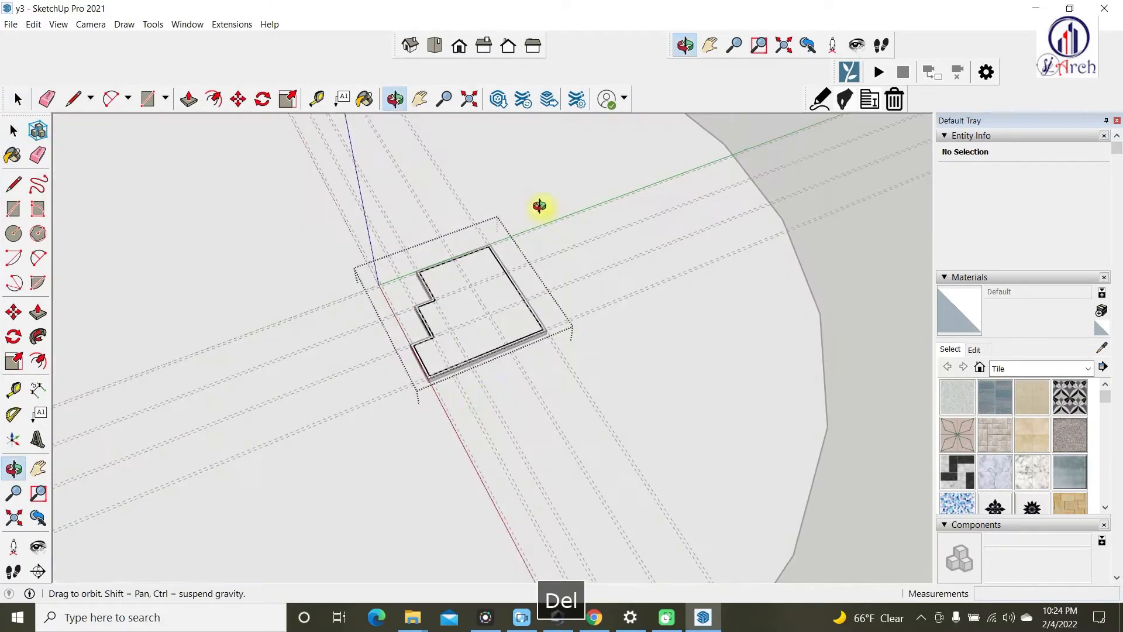
scroll(401, 314, "up", 6)
key("p")
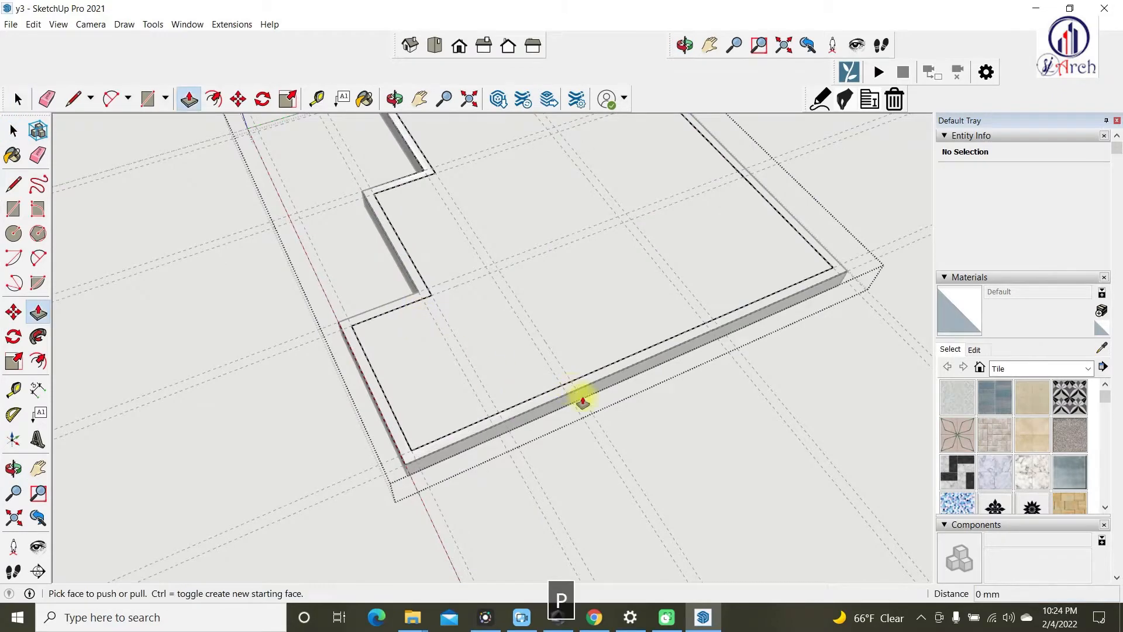
left_click(597, 376)
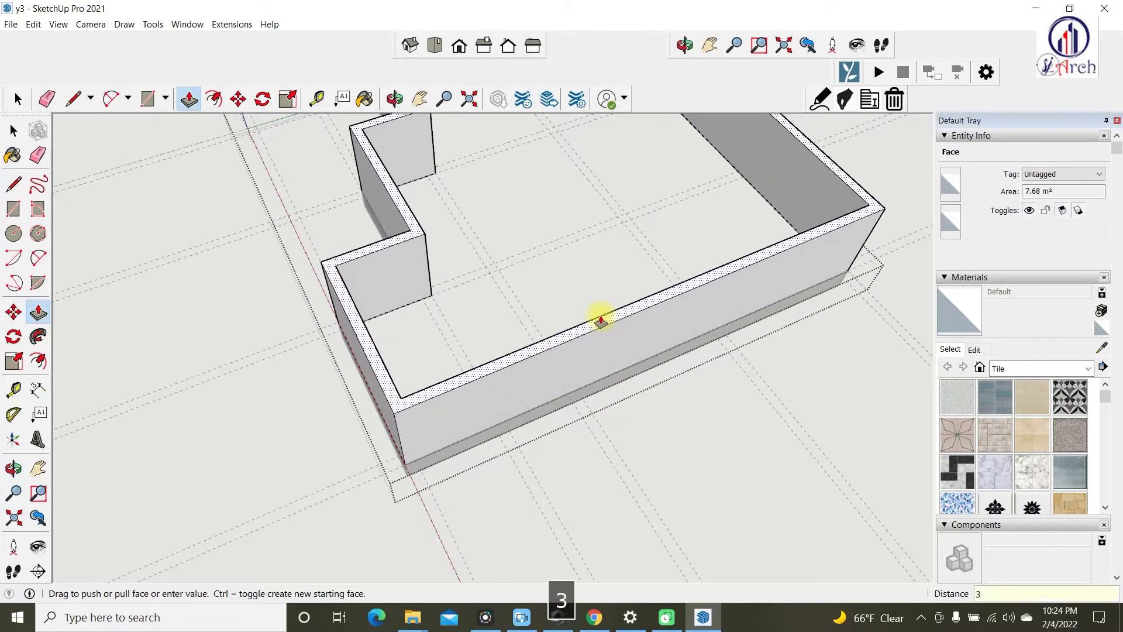
key("Return")
scroll(585, 293, "down", 4)
key("space")
- Copy the vertical edges at the two projecting inner corners of the stepped wall sideways by one wall thickness
scroll(577, 258, "down", 3)
middle_click_drag(409, 267, 117, 292)
scroll(507, 345, "up", 6)
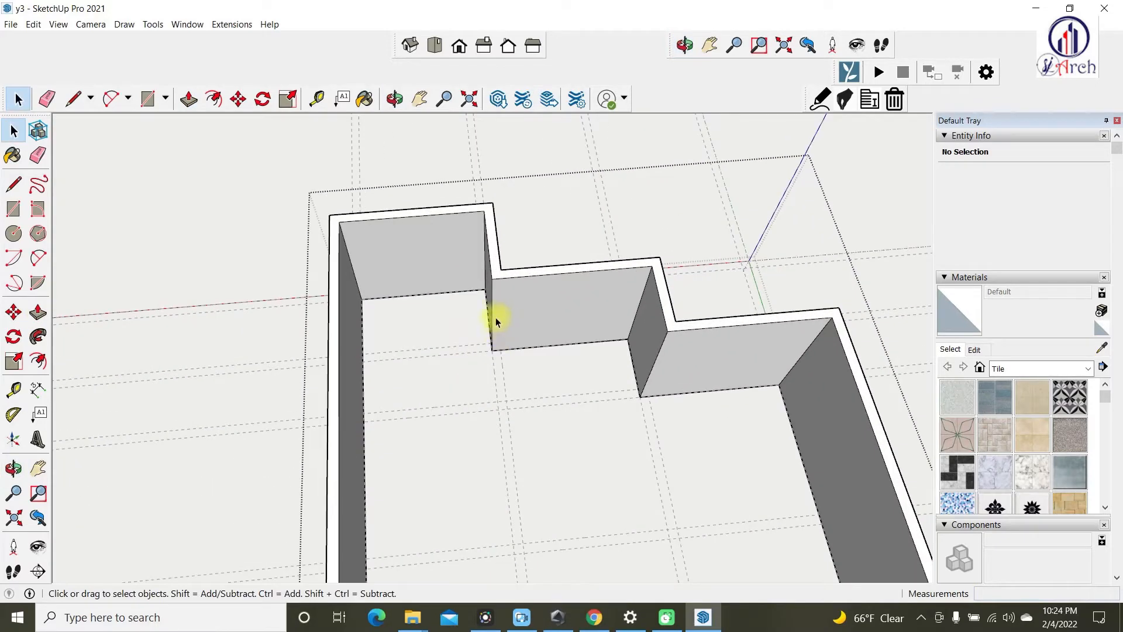
left_click(495, 341)
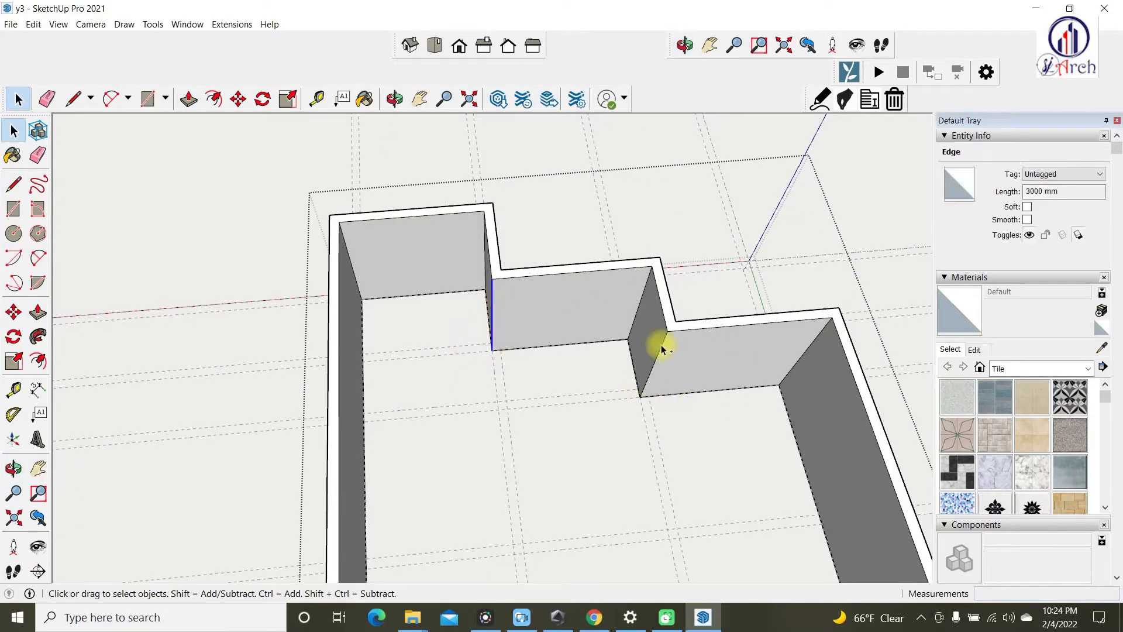
left_click(658, 350, "ctrl")
key("m")
scroll(650, 302, "up", 2)
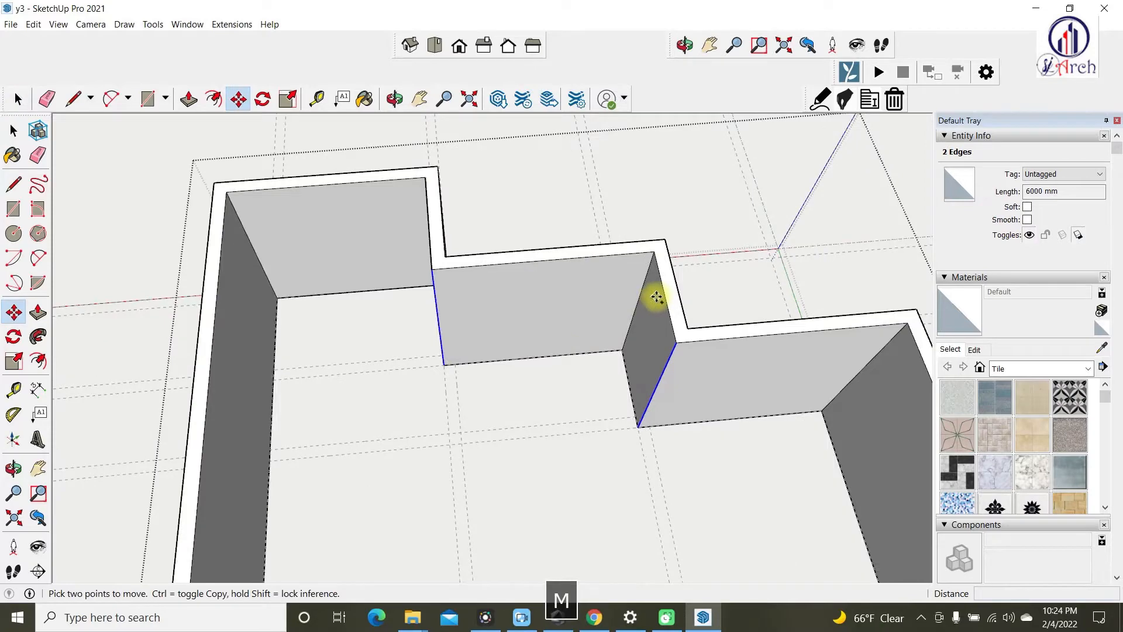
left_click(668, 291)
key("ctrl")
left_click(680, 293)
scroll(550, 185, "down", 4)
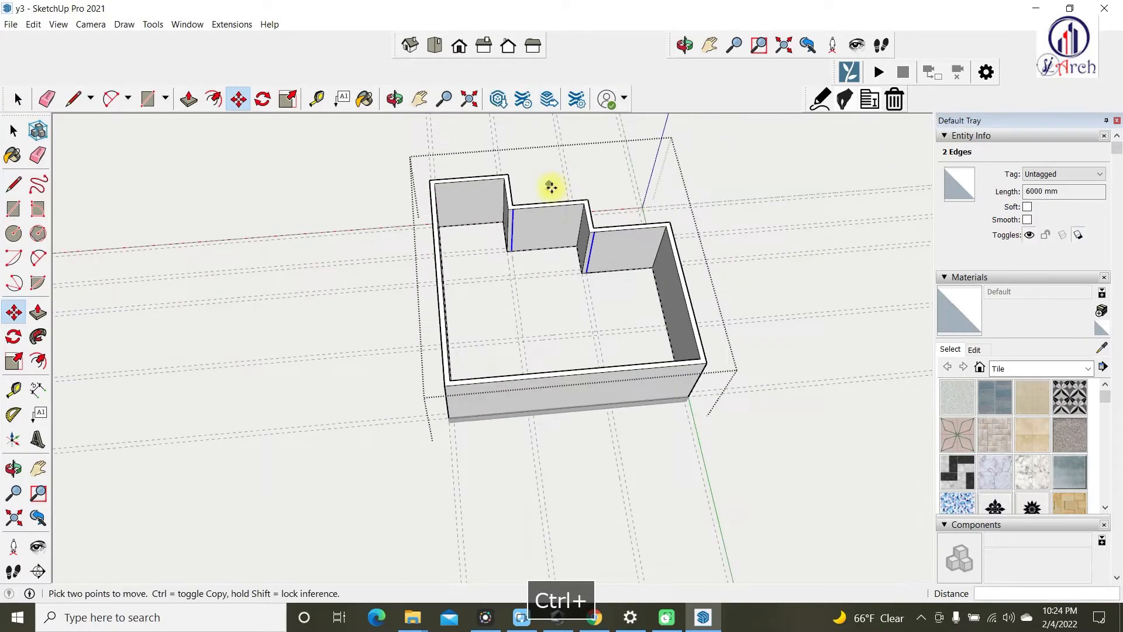
- Push/Pull the two narrow corner strips across the interior to the far perimeter wall, forming two full-length partitions
key("space")
scroll(527, 242, "up", 1)
key("p")
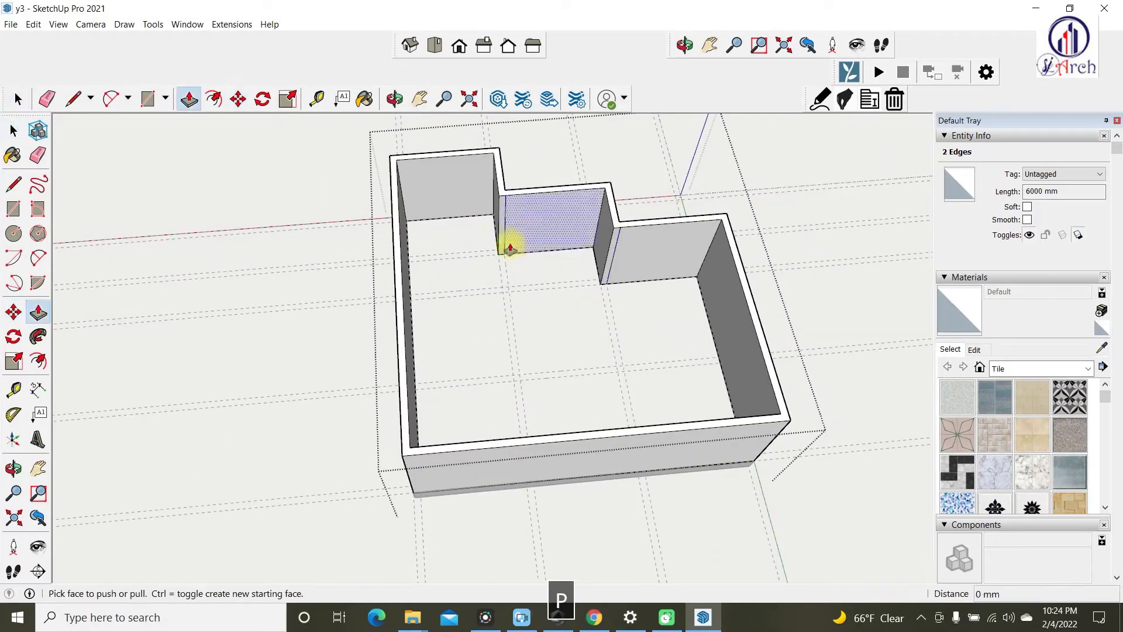
left_click(502, 223)
left_click(429, 434)
left_click(502, 221)
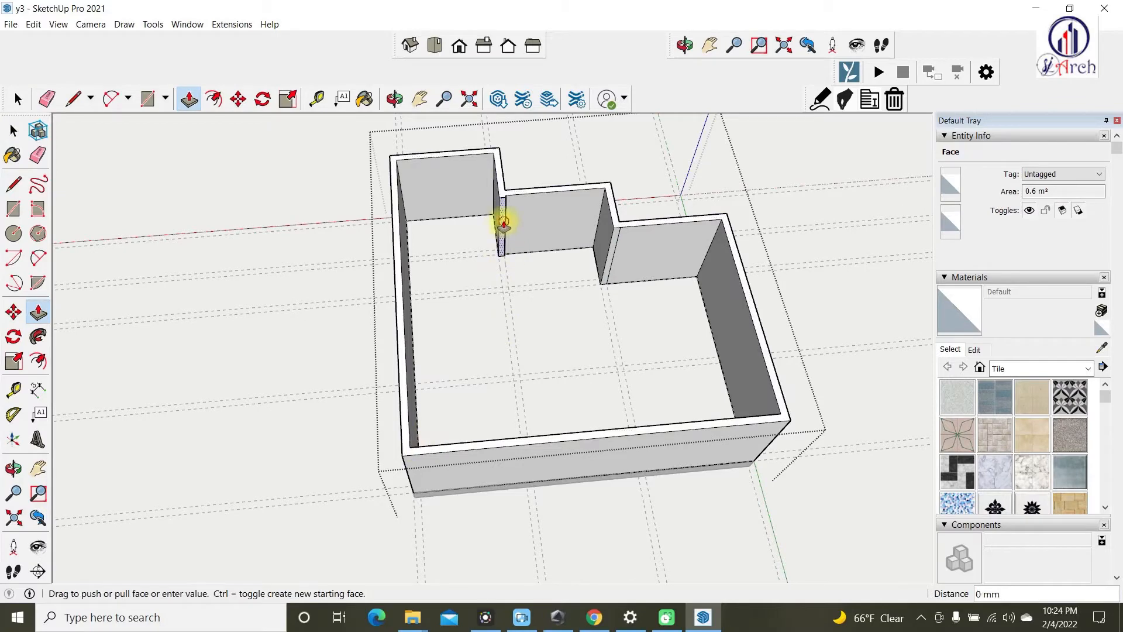
left_click(409, 450)
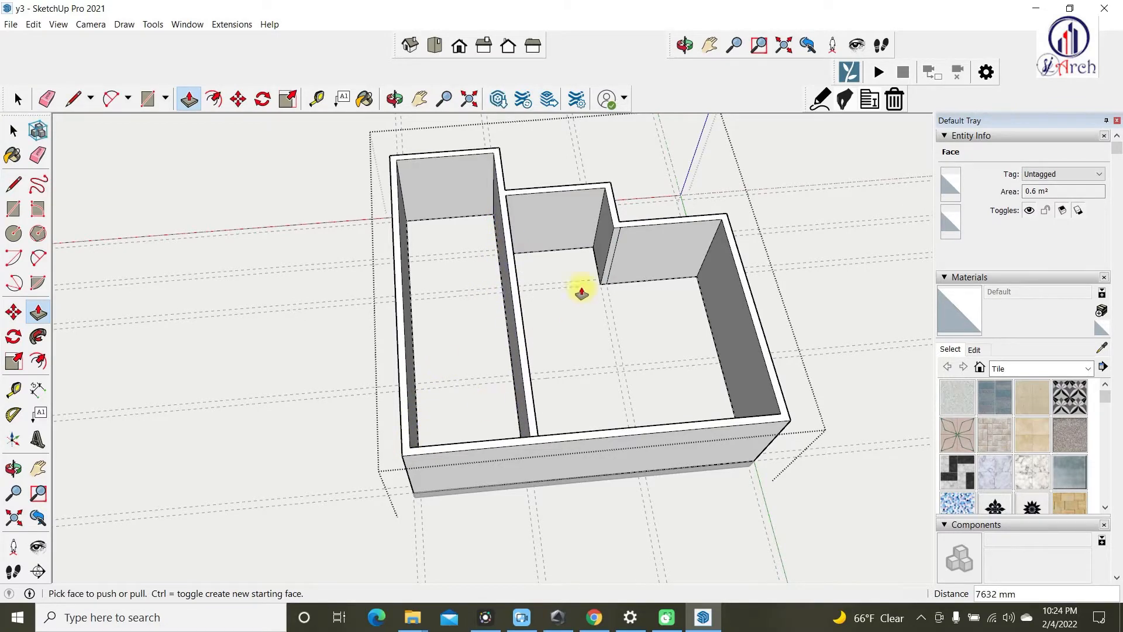
left_click(539, 442)
scroll(480, 368, "up", 3)
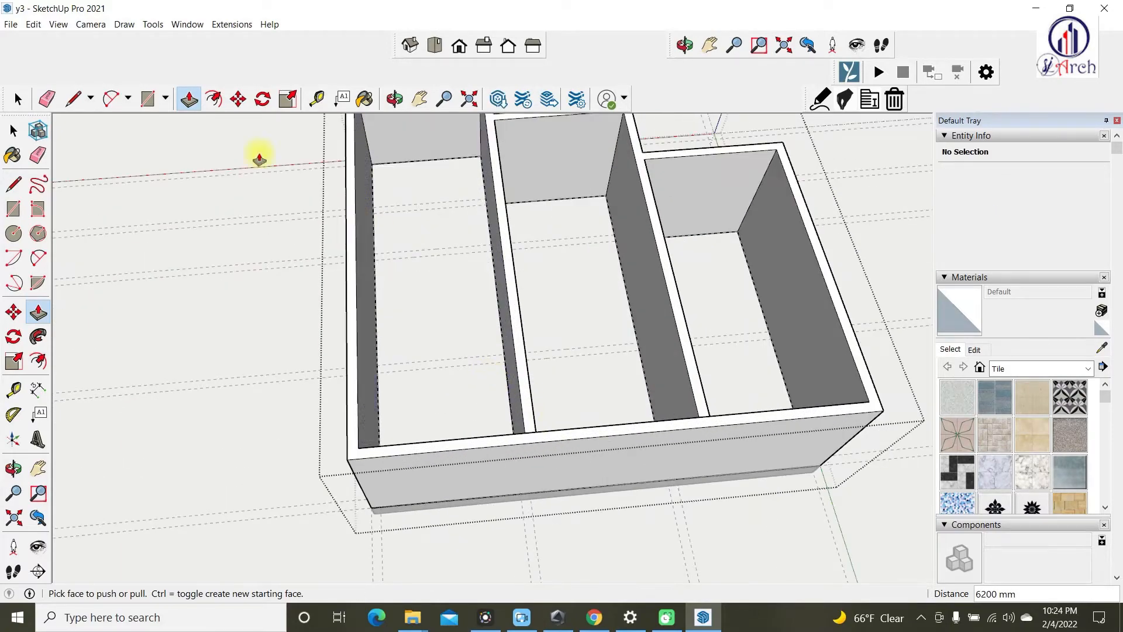
left_click(47, 99)
scroll(556, 394, "up", 3)
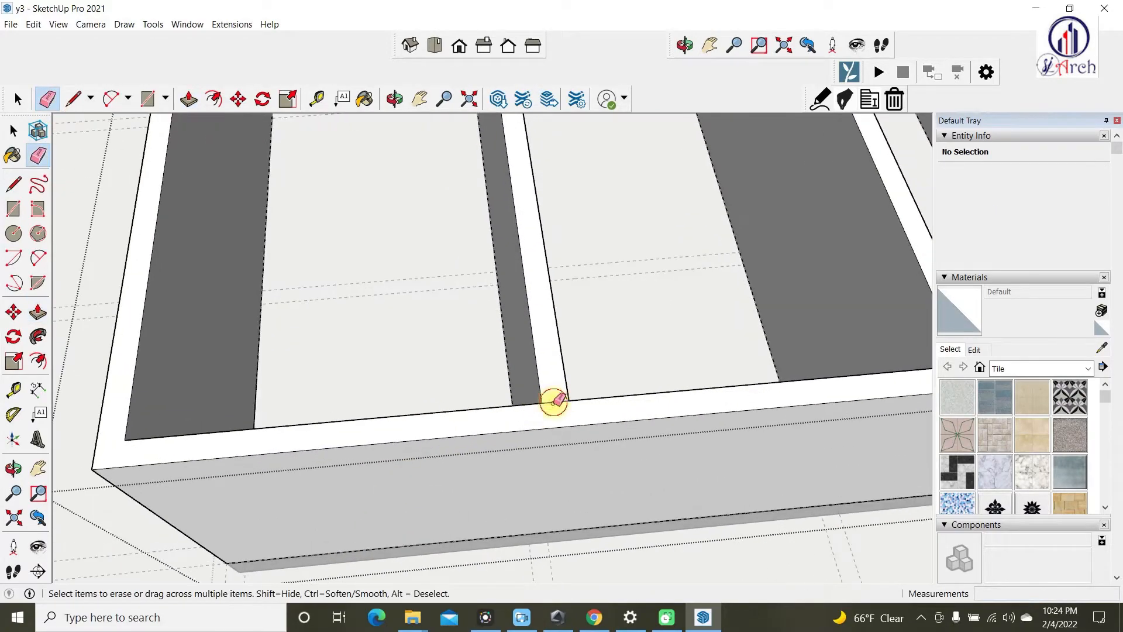
scroll(544, 406, "down", 2)
scroll(656, 403, "up", 5)
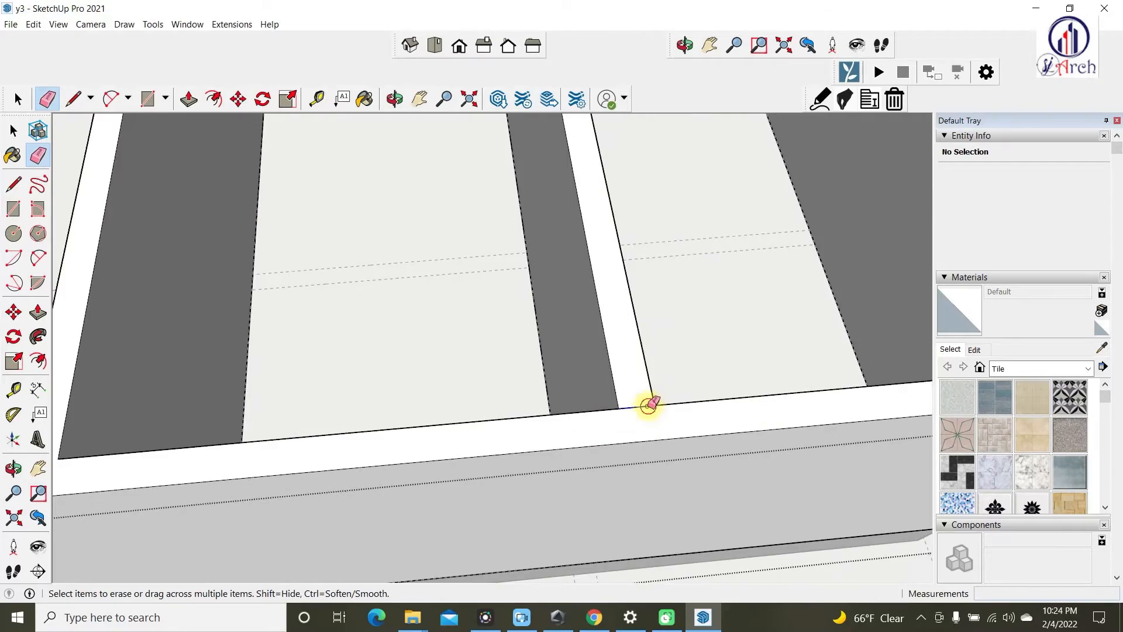
scroll(626, 437, "down", 6)
key("space")
- Copy the middle room's vertical corner edge at the stepped side to the first guide pair, making a 200 mm wide strip
middle_click_drag(509, 325, 421, 292)
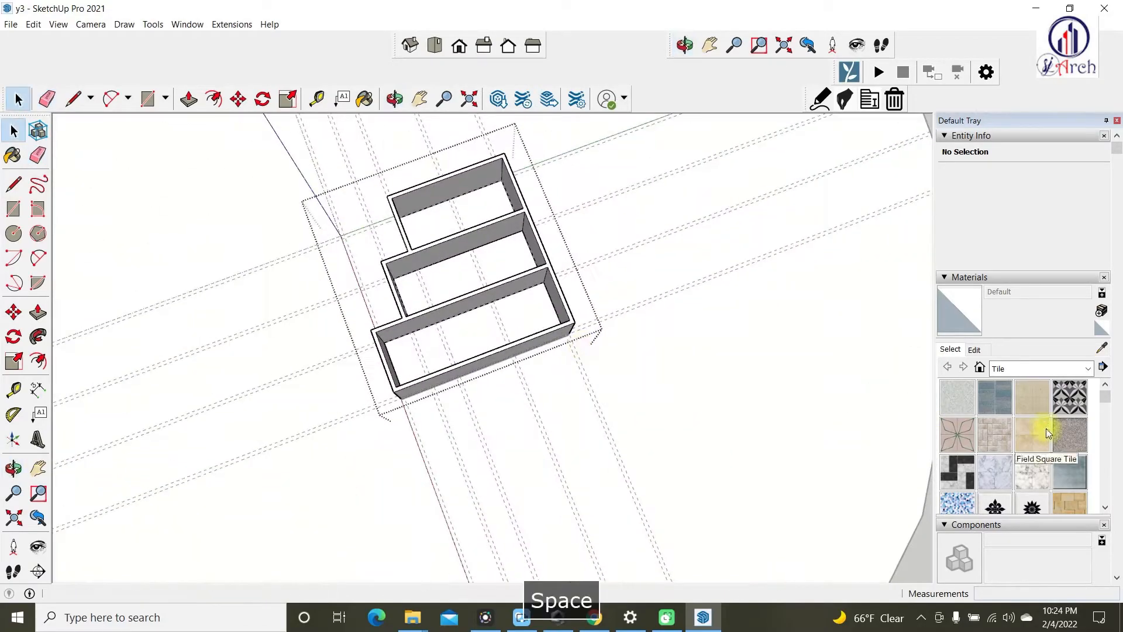
scroll(409, 283, "up", 4)
scroll(404, 269, "up", 3)
scroll(400, 263, "down", 4)
middle_click_drag(494, 284, 374, 209)
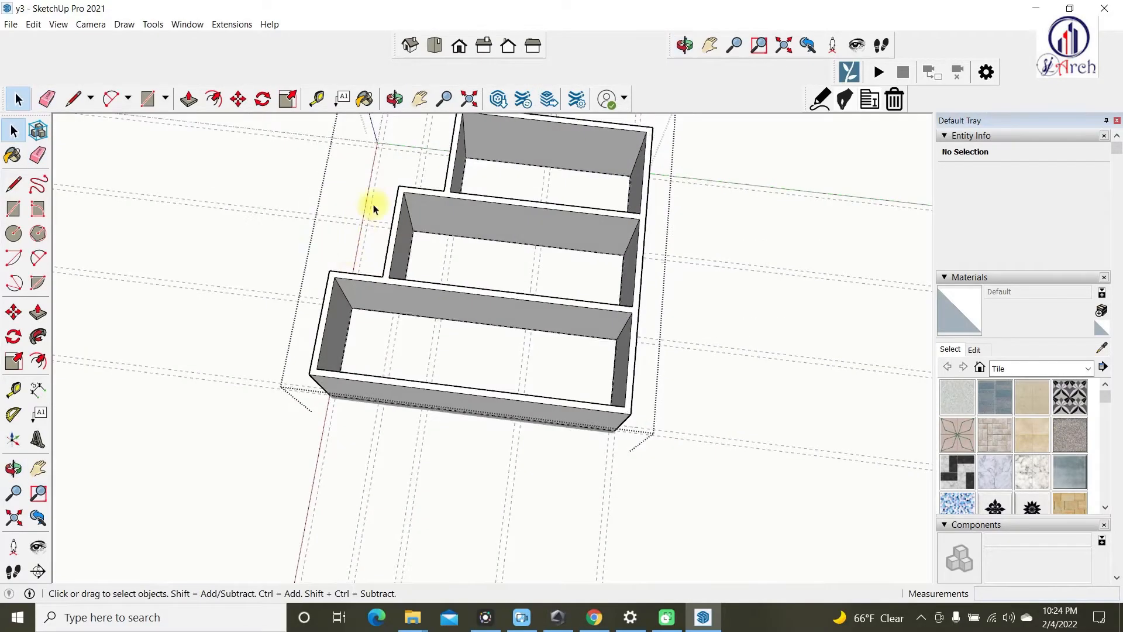
scroll(404, 203, "up", 5)
left_click(416, 207)
scroll(439, 300, "down", 4)
scroll(445, 303, "up", 4)
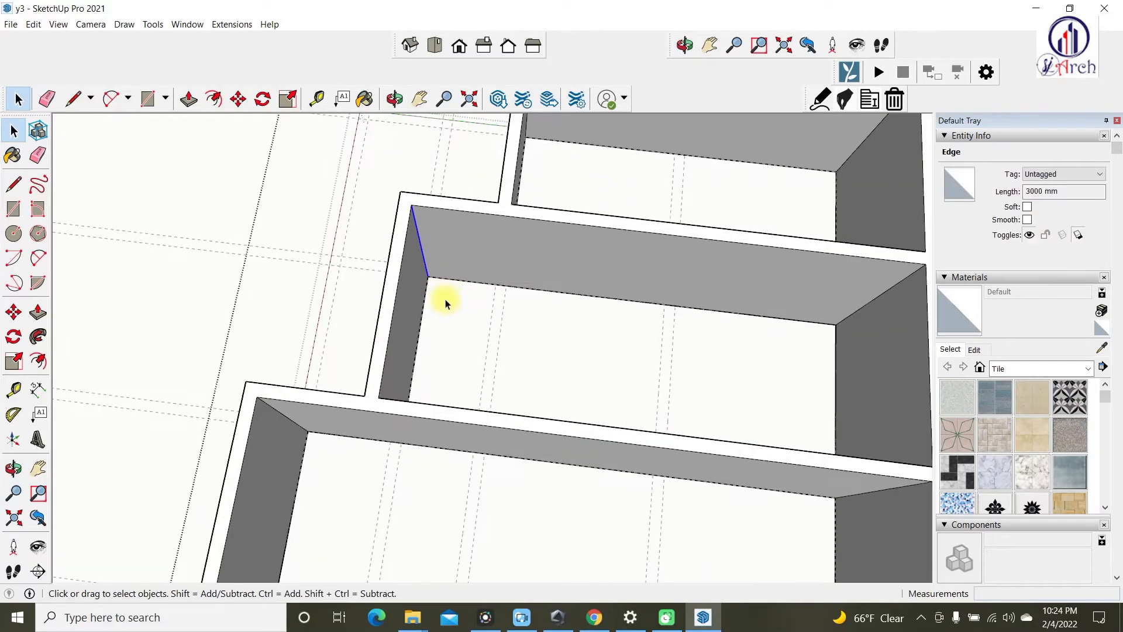
key("m")
scroll(439, 292, "up", 1)
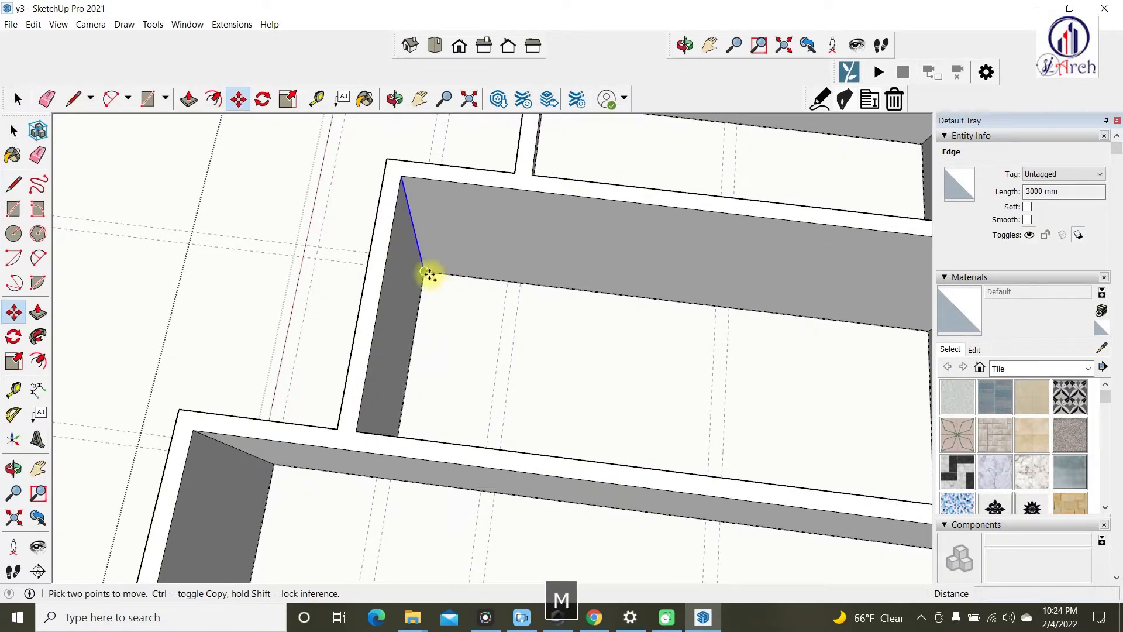
left_click(425, 273)
key("ctrl")
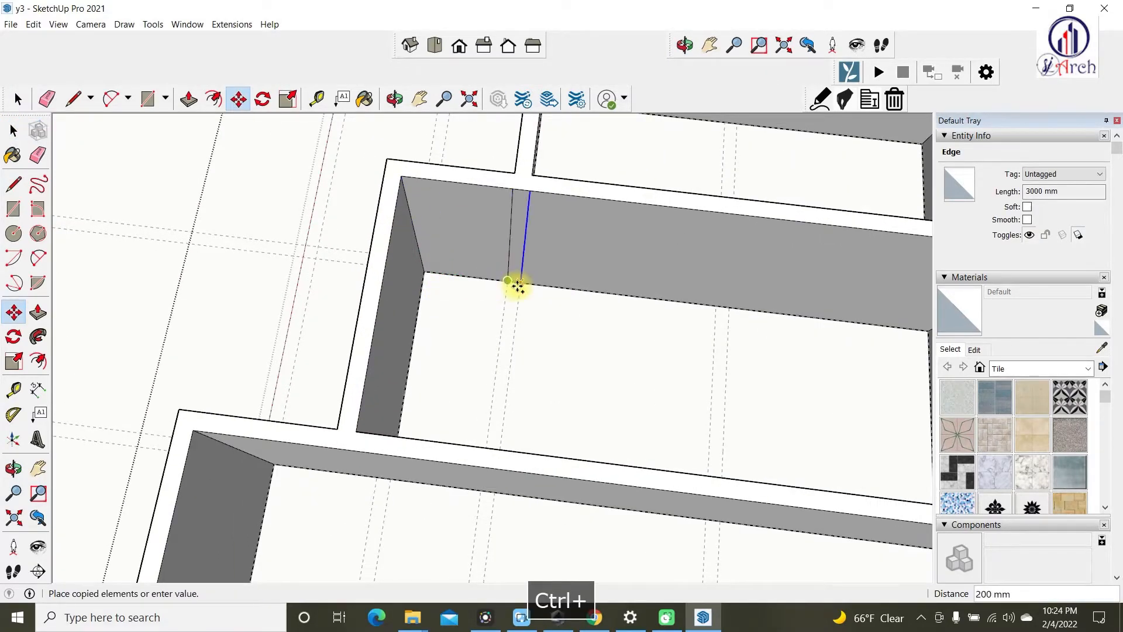
left_click(517, 287)
- Push/Pull the narrow strip 3000 mm across the middle room to the opposite partition
scroll(413, 276, "down", 6)
key("space")
middle_click_drag(534, 258, 472, 306)
scroll(480, 301, "up", 3)
key("p")
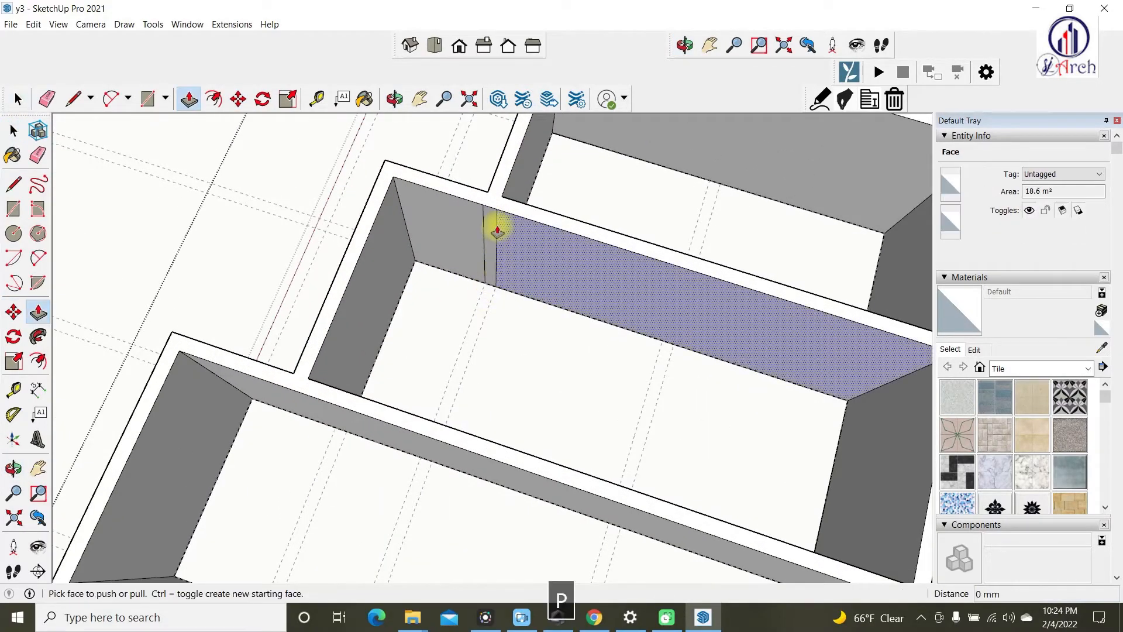
left_click_drag(493, 222, 303, 381)
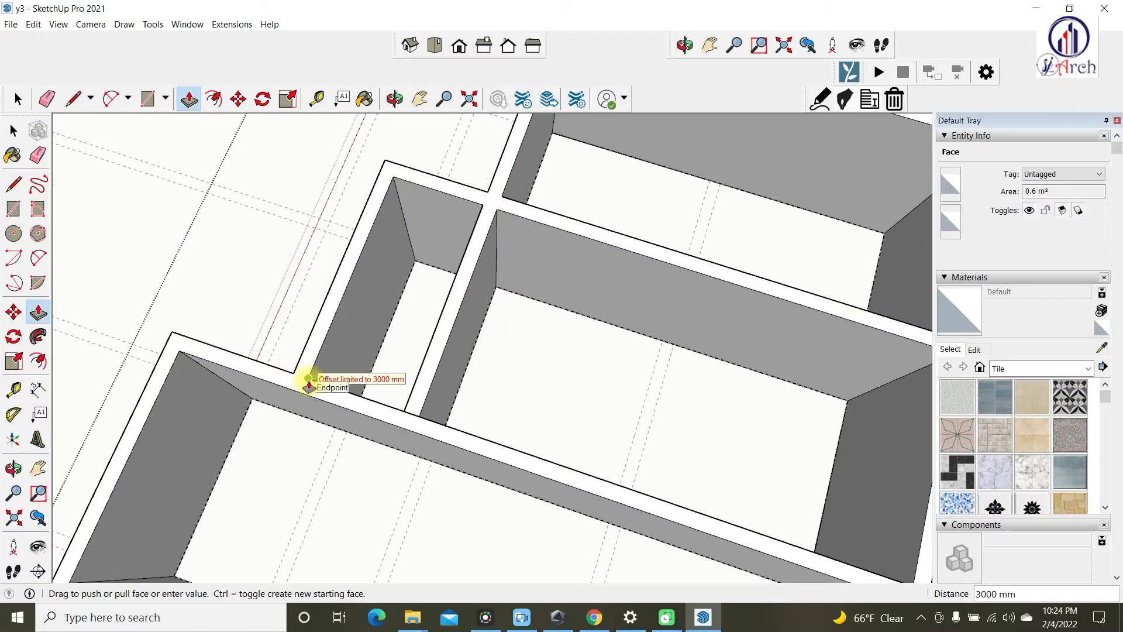
left_click(308, 379)
key("space")
- Copy the longest room's vertical corner edge to both lines of the guide pair aligned with the middle room's cross wall
scroll(351, 254, "down", 5)
scroll(305, 342, "up", 3)
left_click(263, 293)
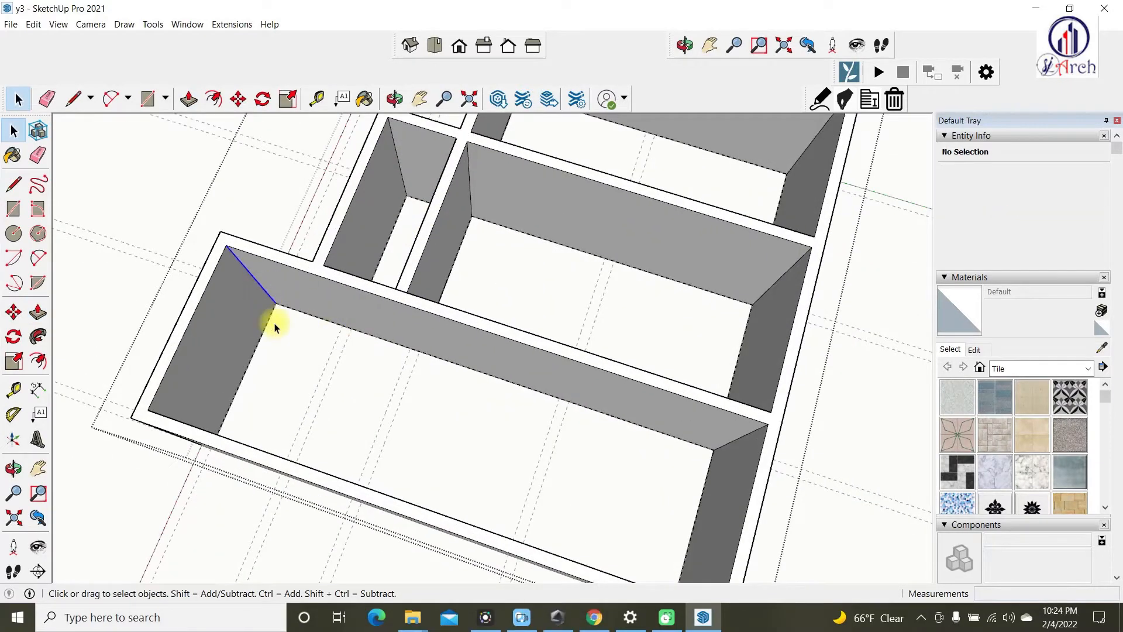
key("m")
scroll(253, 314, "up", 2)
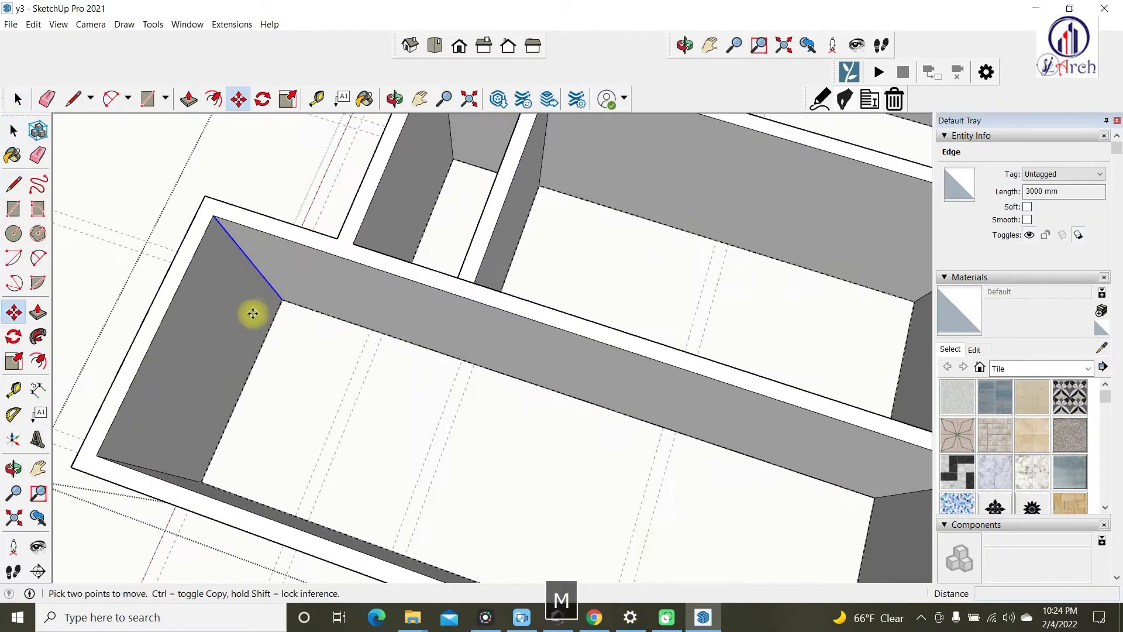
left_click(281, 300)
key("ctrl")
key("Return")
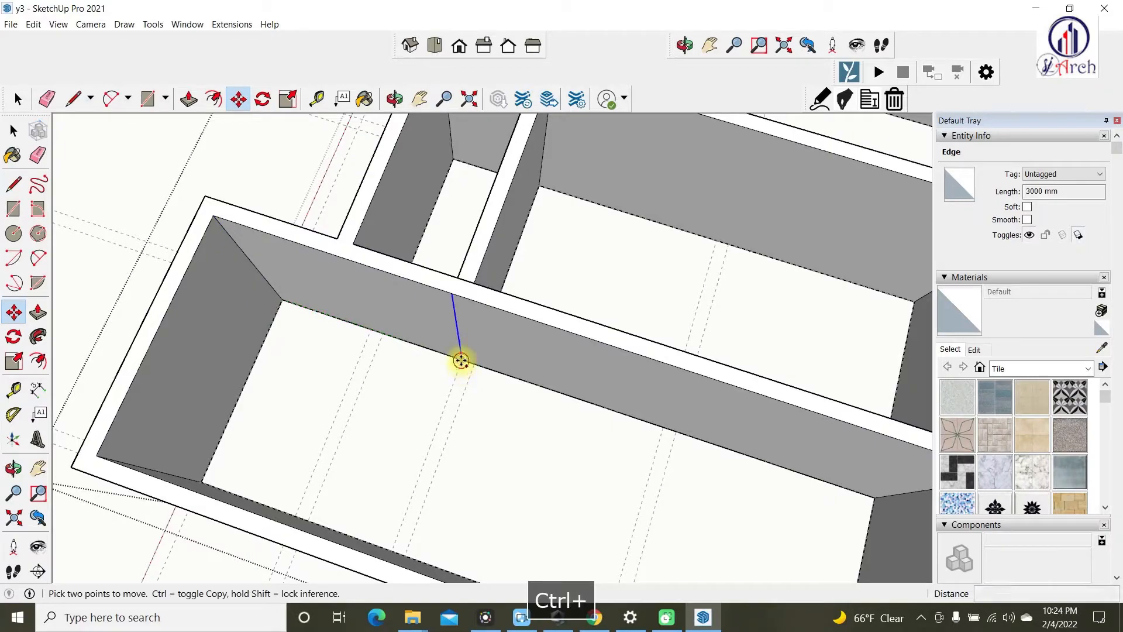
scroll(394, 251, "down", 1)
scroll(500, 409, "up", 2)
key("space")
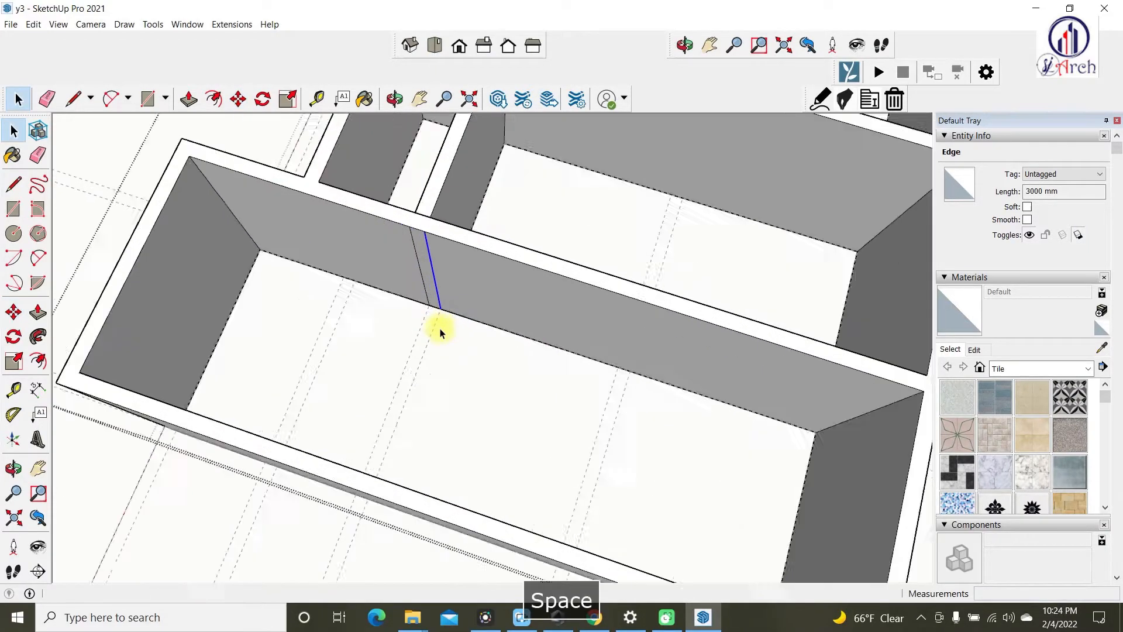
- Copy the strip face and its two vertical edges along the longest room's partition to the next guide pair
left_click(426, 289)
scroll(421, 206, "down", 2)
scroll(422, 234, "up", 3)
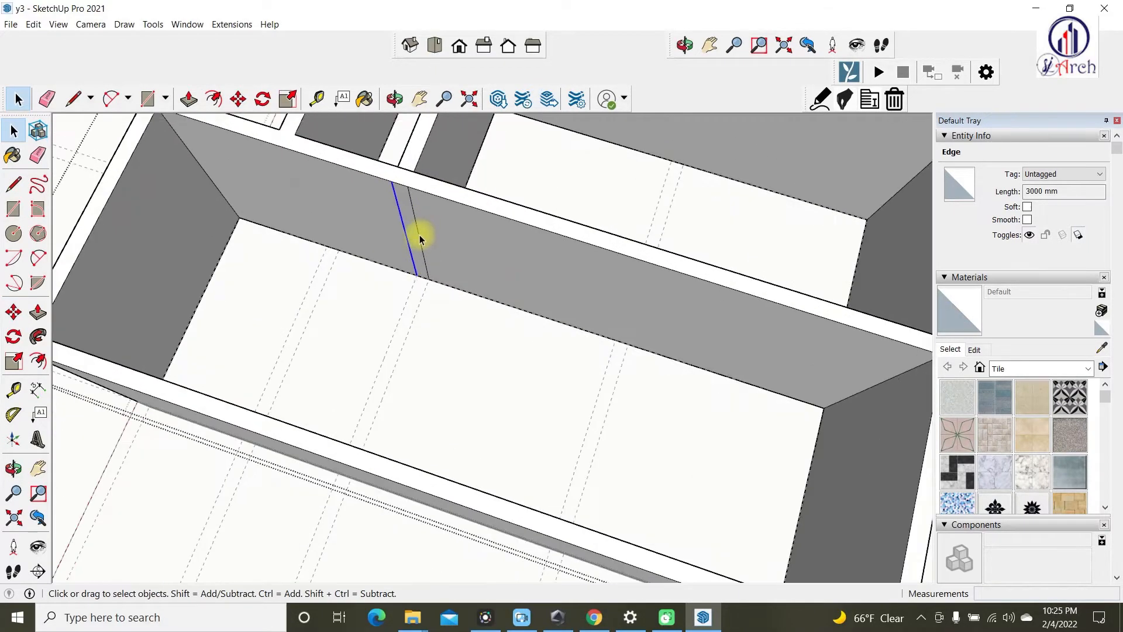
left_click(415, 227)
scroll(422, 238, "down", 3)
scroll(495, 287, "down", 2)
middle_click_drag(499, 304, 527, 336)
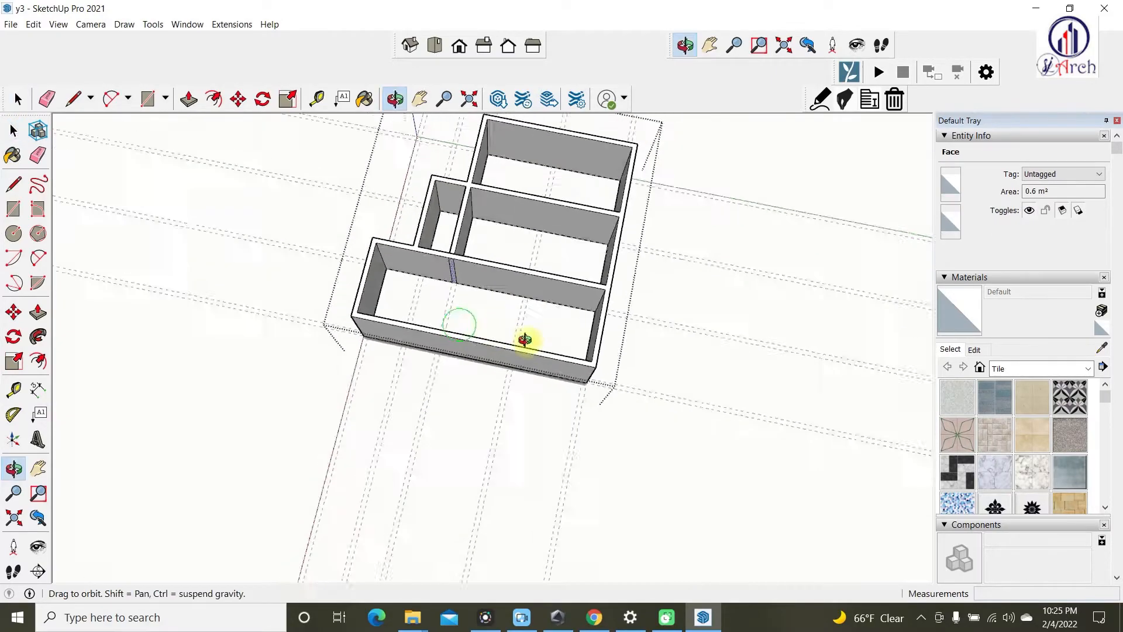
scroll(451, 286, "up", 4)
scroll(440, 297, "down", 3)
middle_click_drag(541, 296, 312, 275)
middle_click_drag(490, 344, 644, 459)
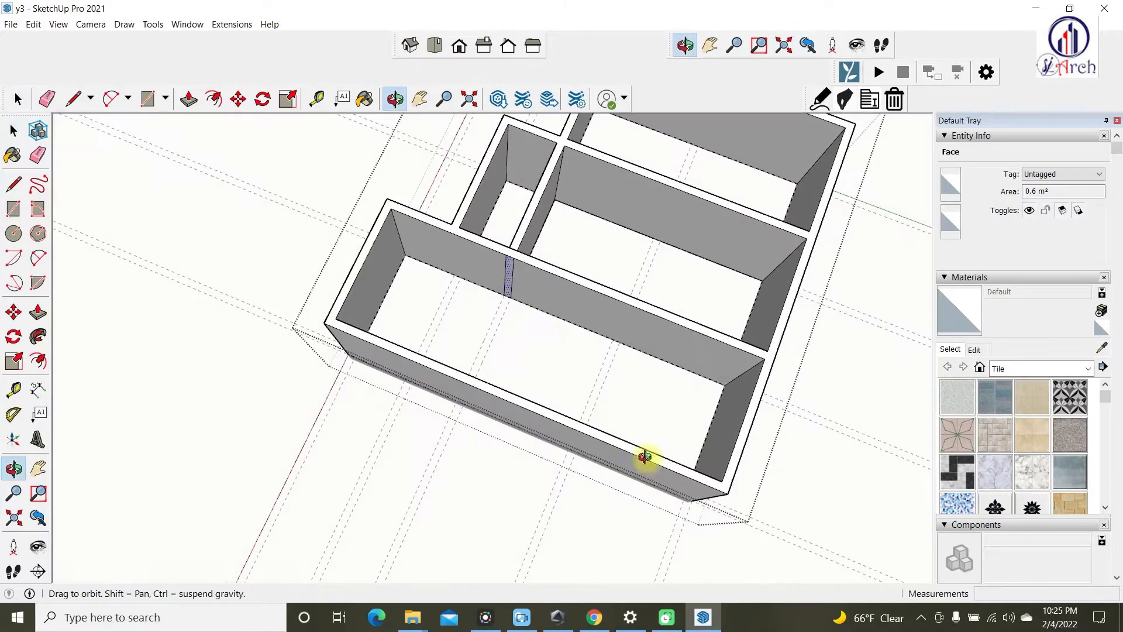
scroll(494, 286, "up", 4)
key("m")
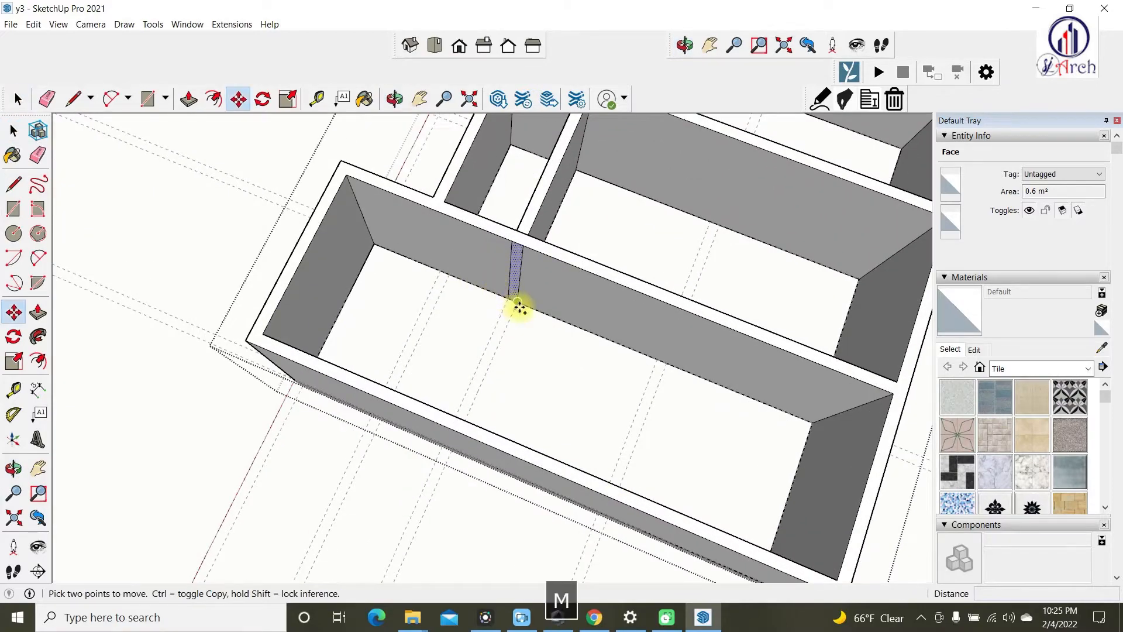
left_click(517, 302)
key("ctrl")
left_click(668, 365)
scroll(494, 255, "down", 4)
middle_click_drag(494, 255, 391, 357)
key("space")
- Copy the selected strip 6400 mm across the building onto the outer wall of the opposite end room
middle_click_drag(596, 379, 439, 379, "shift")
middle_click_drag(439, 379, 693, 339)
scroll(521, 305, "down", 2)
scroll(403, 409, "up", 4)
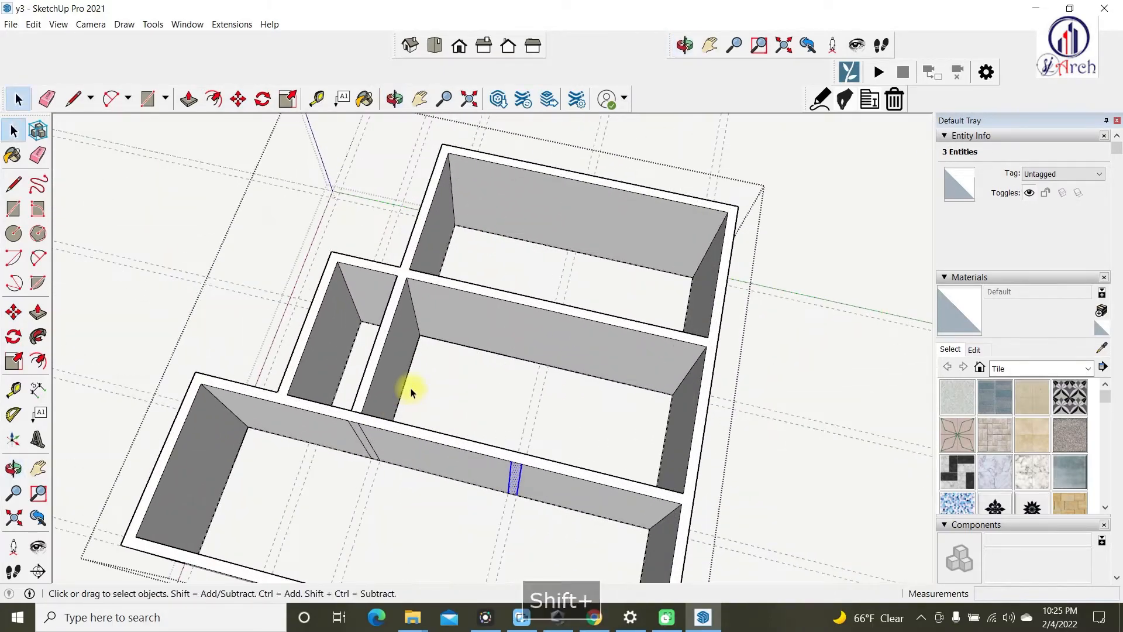
scroll(484, 319, "down", 2)
scroll(408, 408, "up", 2)
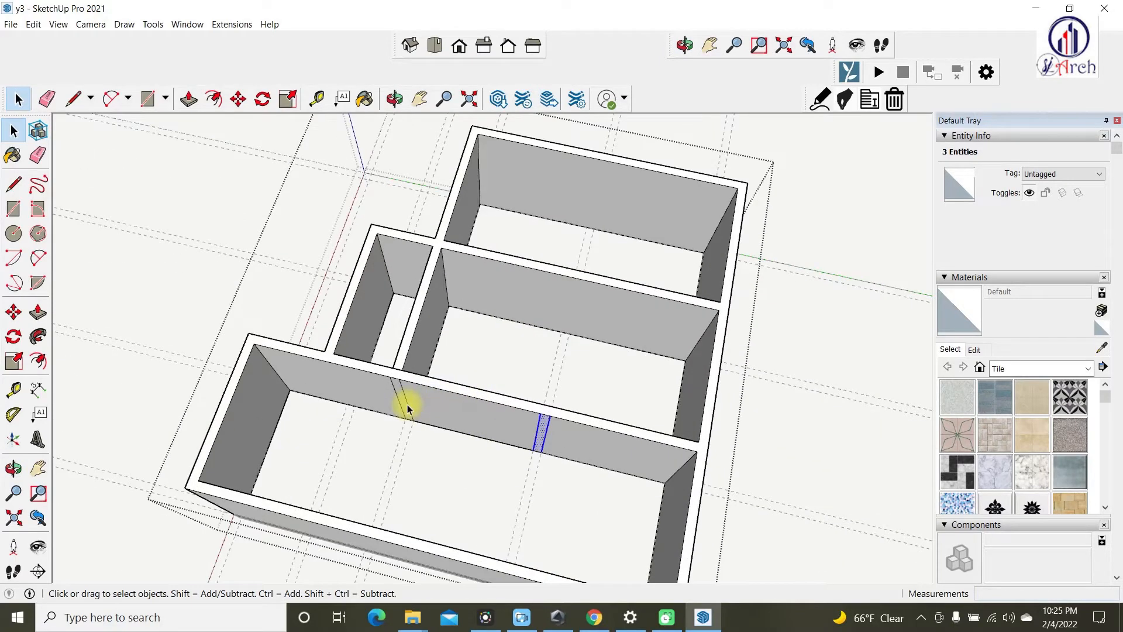
key("m")
scroll(406, 366, "up", 2)
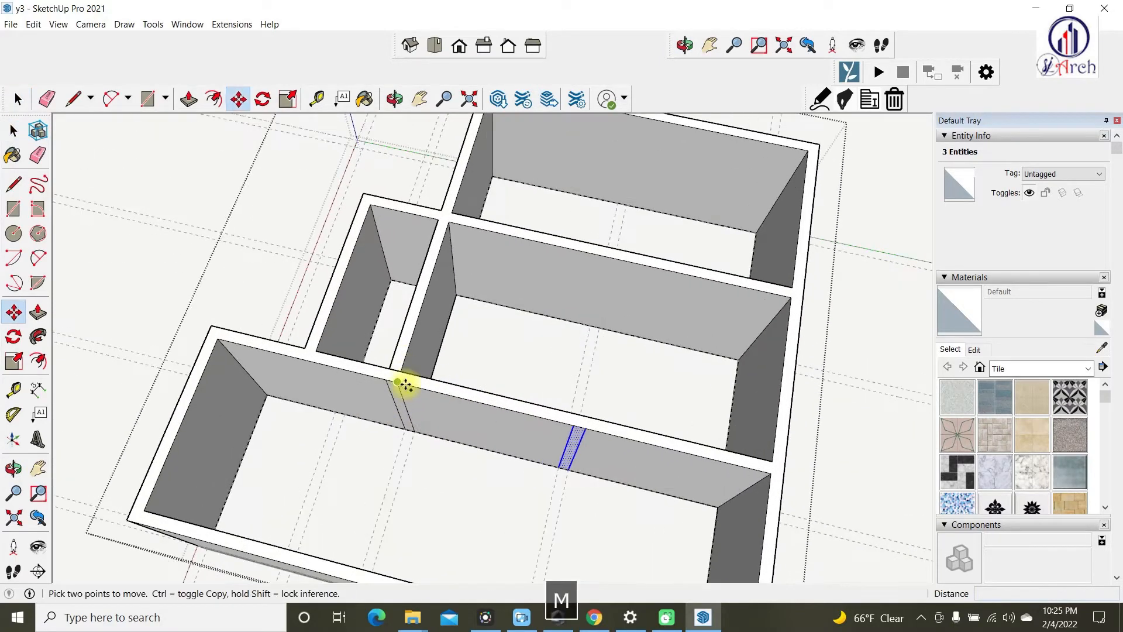
left_click(405, 384)
key("ctrl")
middle_click_drag(478, 124, 441, 296, "shift")
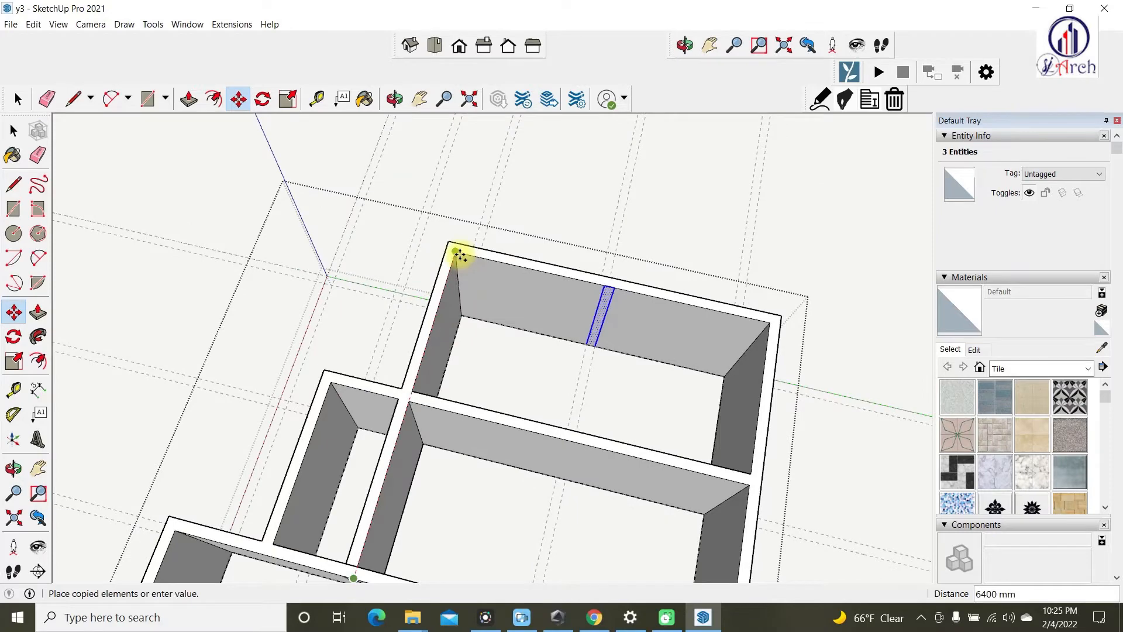
scroll(564, 289, "down", 2)
middle_click_drag(570, 290, 519, 308, "shift")
scroll(522, 308, "up", 2)
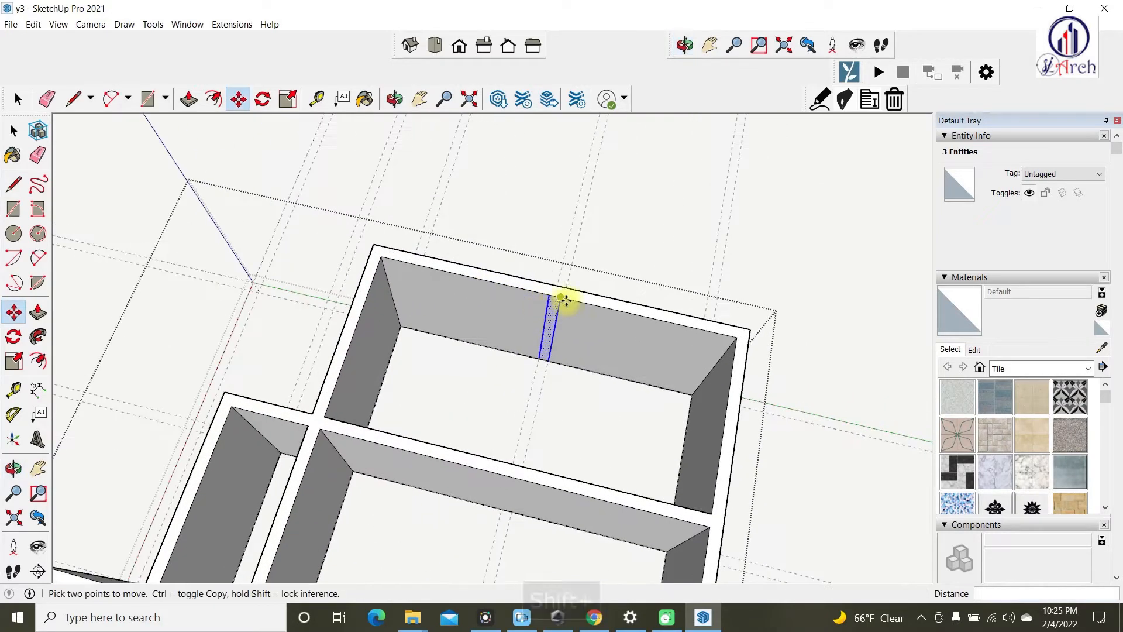
- Move the selected strip 1000 mm along the end room's outer wall, in the green axis direction
left_click(567, 300)
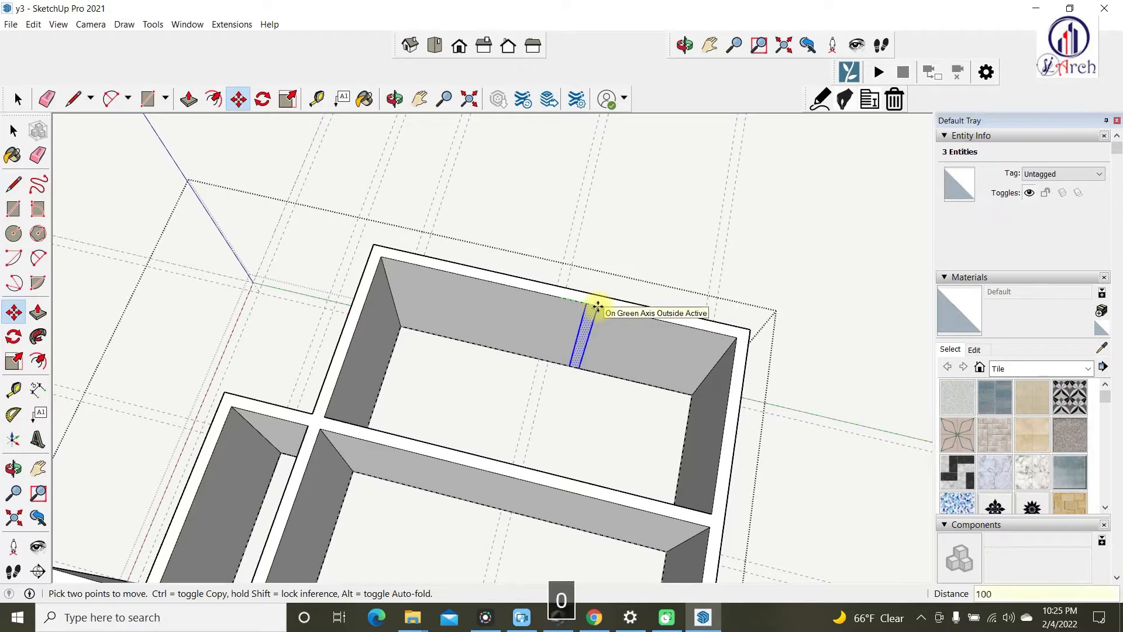
key("Return")
scroll(585, 301, "down", 3)
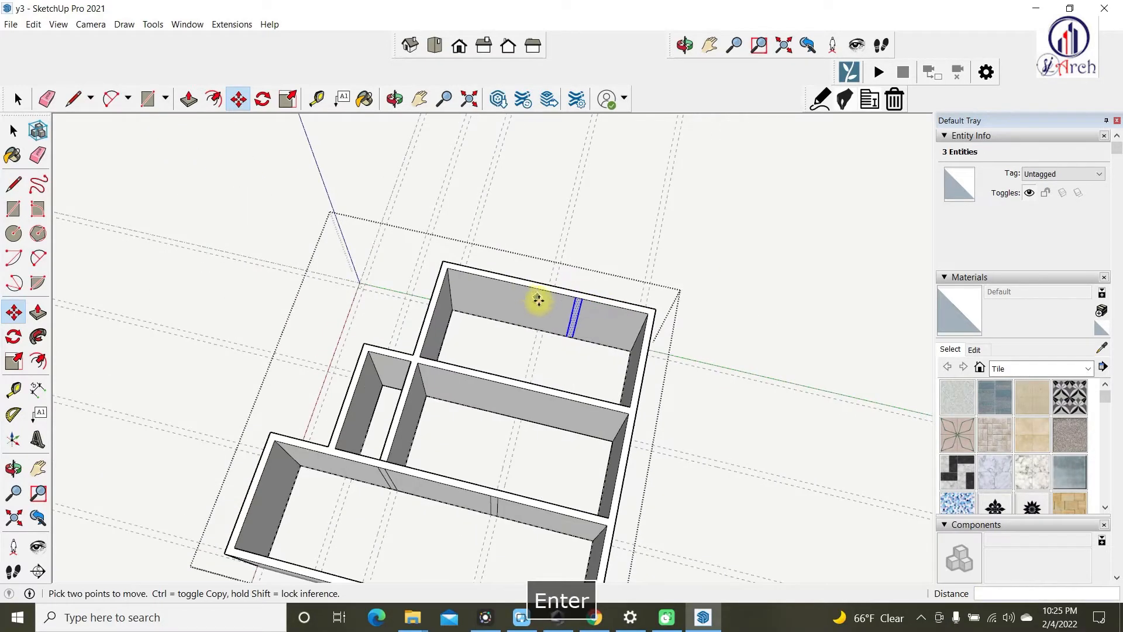
- Push/Pull the moved strip 3000 mm across the end room to the opposite partition
key("space")
scroll(556, 319, "up", 3)
key("p")
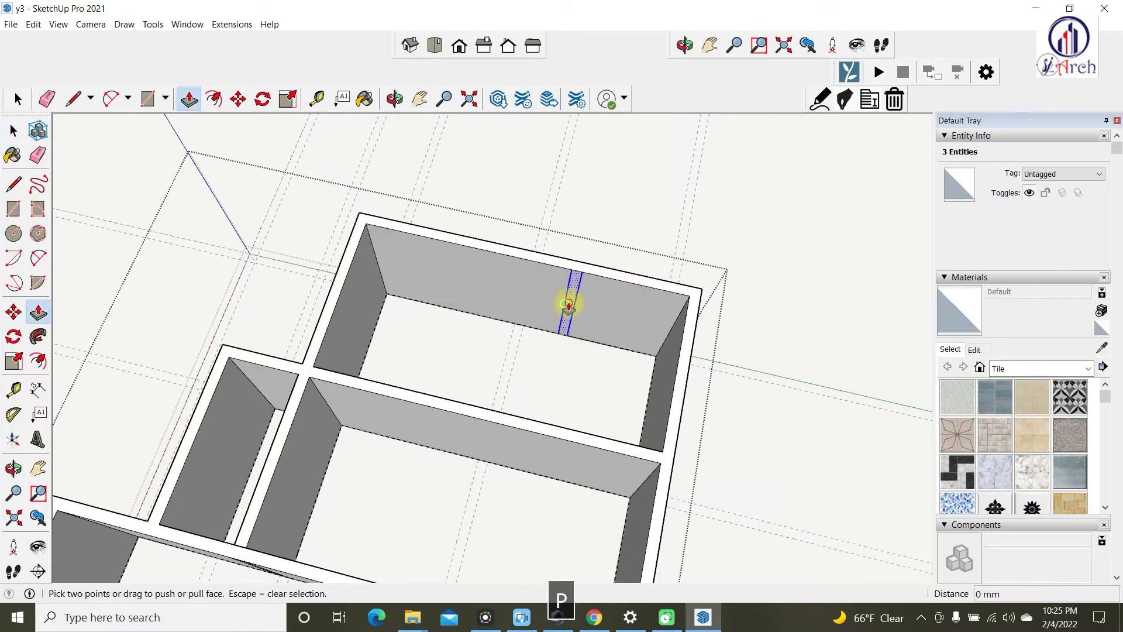
left_click(565, 304)
left_click(314, 367)
- Push/Pull the longest room's strip aligned with the middle room's cross wall 3000 mm to the outer wall
scroll(424, 328, "down", 3)
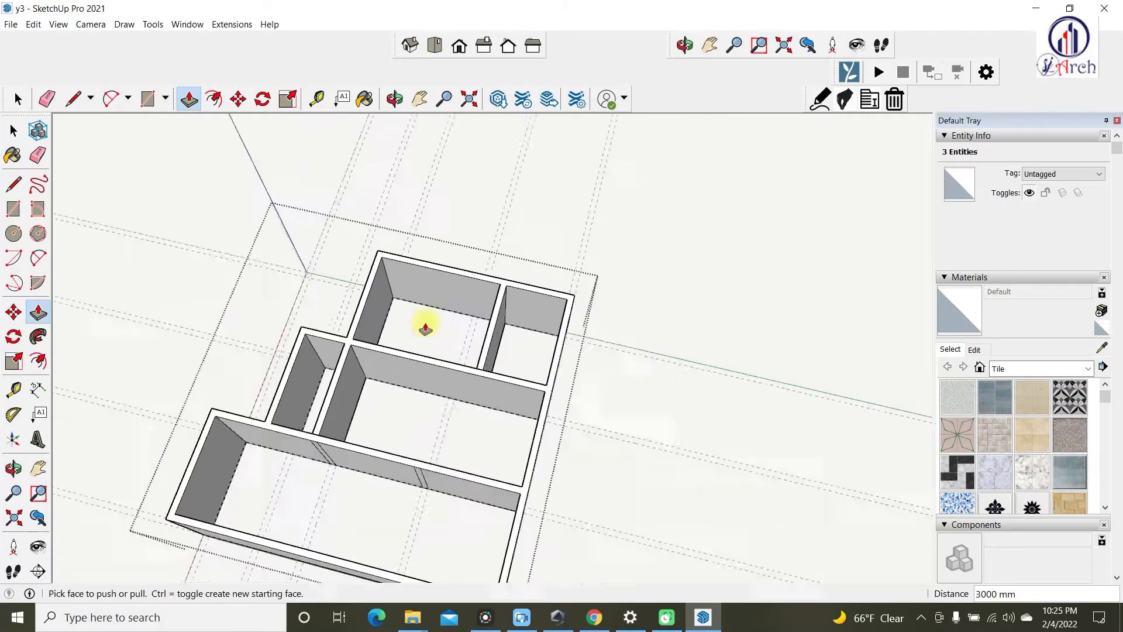
middle_click_drag(374, 412, 406, 321, "shift")
scroll(372, 347, "up", 3)
left_click(347, 331)
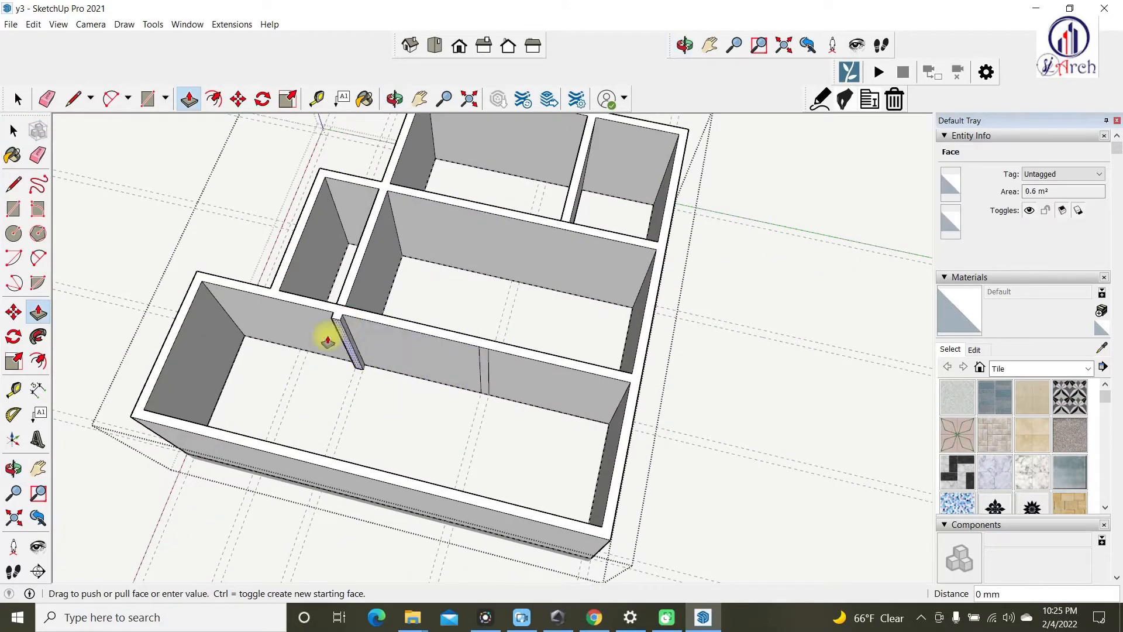
left_click(141, 413)
- Try to copy the longest room's remaining strip toward the new partition, and undo that partition's Push/Pull
scroll(371, 384, "up", 4)
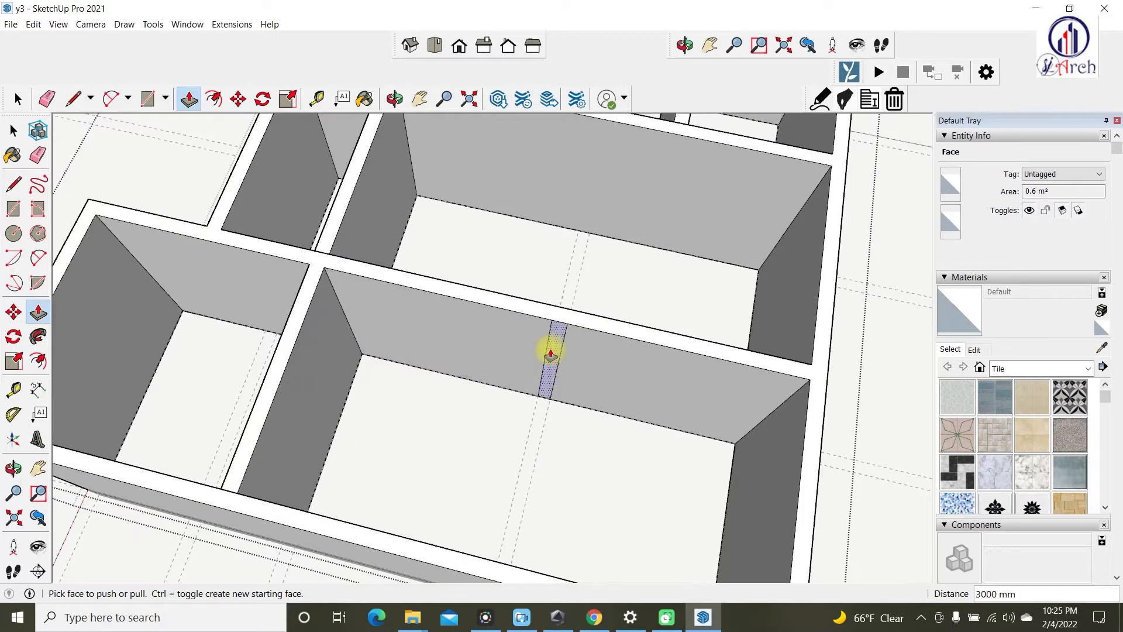
key("space")
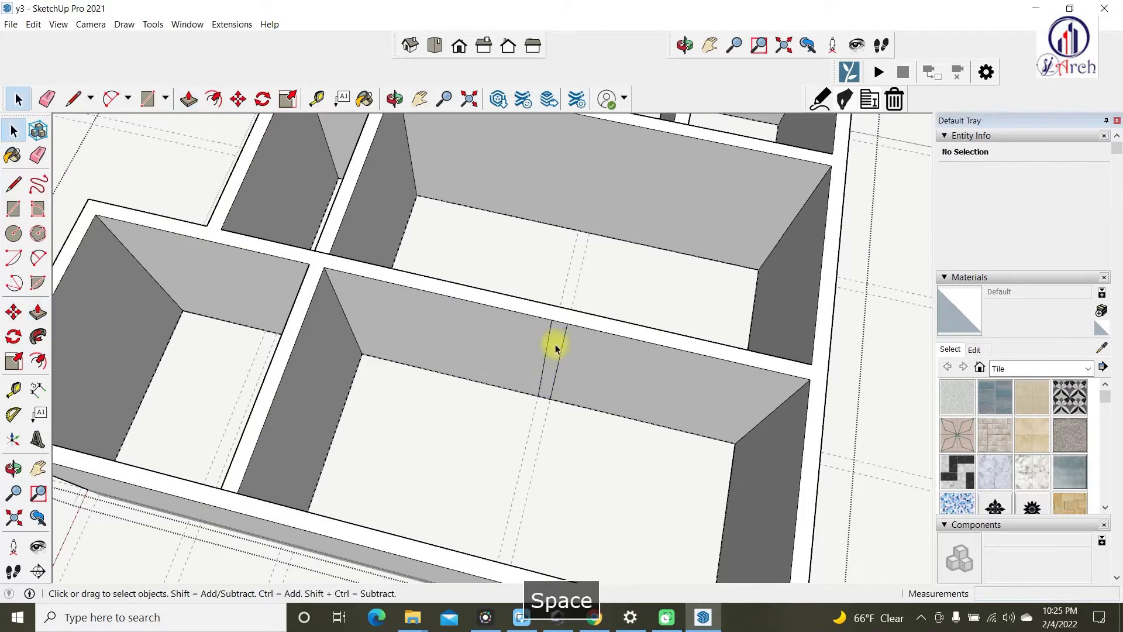
left_click(539, 370)
key("m")
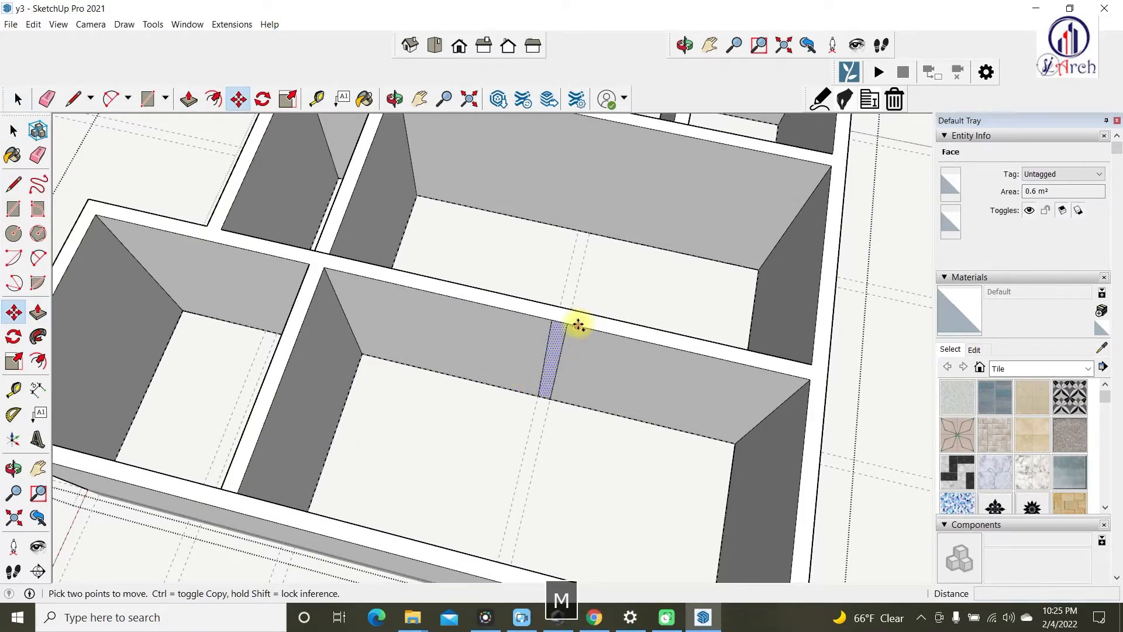
key("ctrl")
left_click(568, 323)
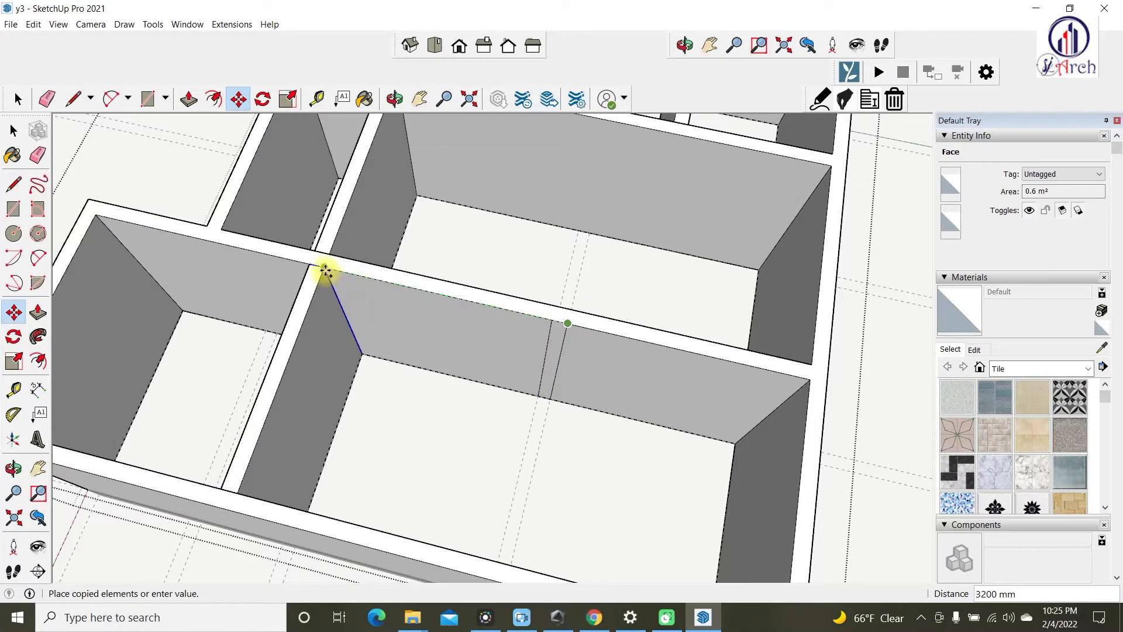
key("space")
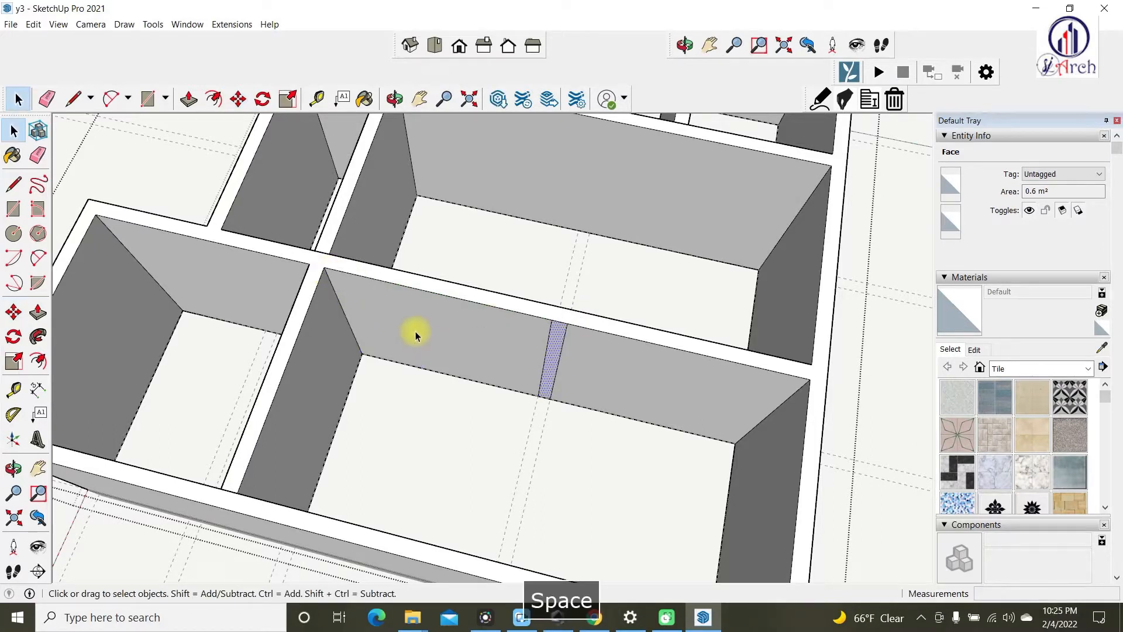
key("ctrl+z")
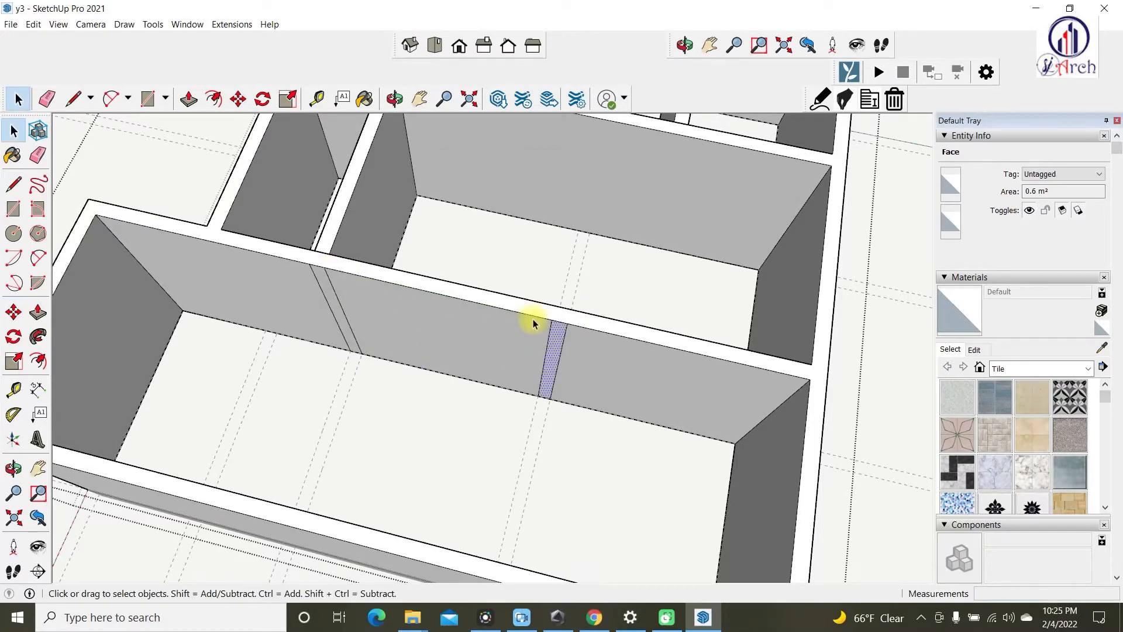
- Try to copy the remaining strip onto the strip aligned with the middle room's cross wall, dividing the distance by /2
key("m")
scroll(561, 319, "up", 2)
key("ctrl")
left_click(571, 327)
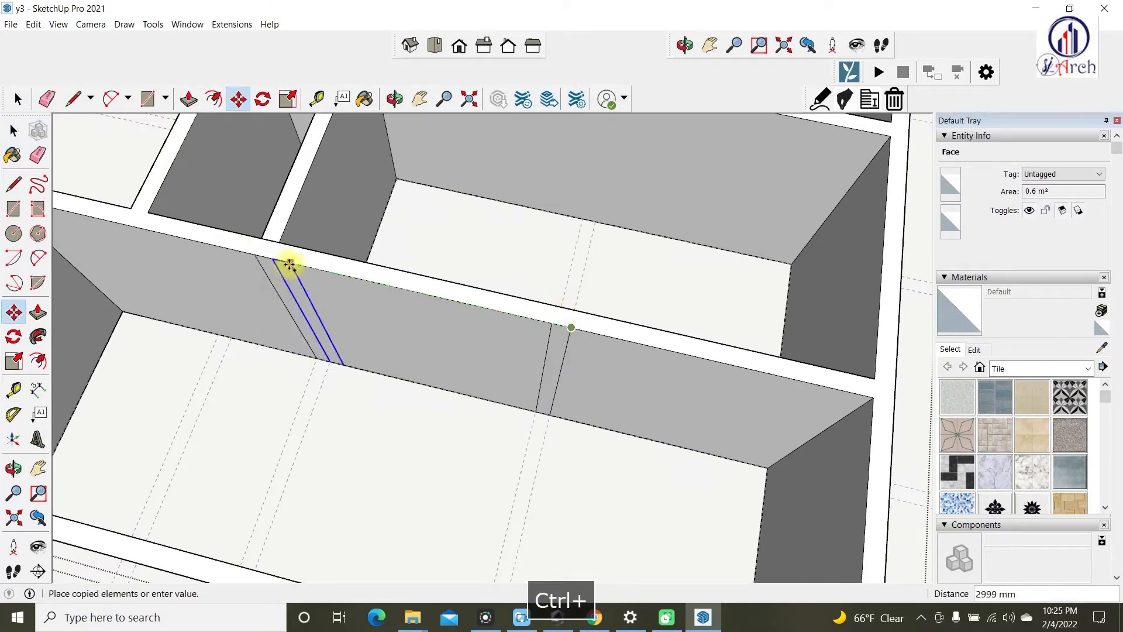
left_click(277, 256)
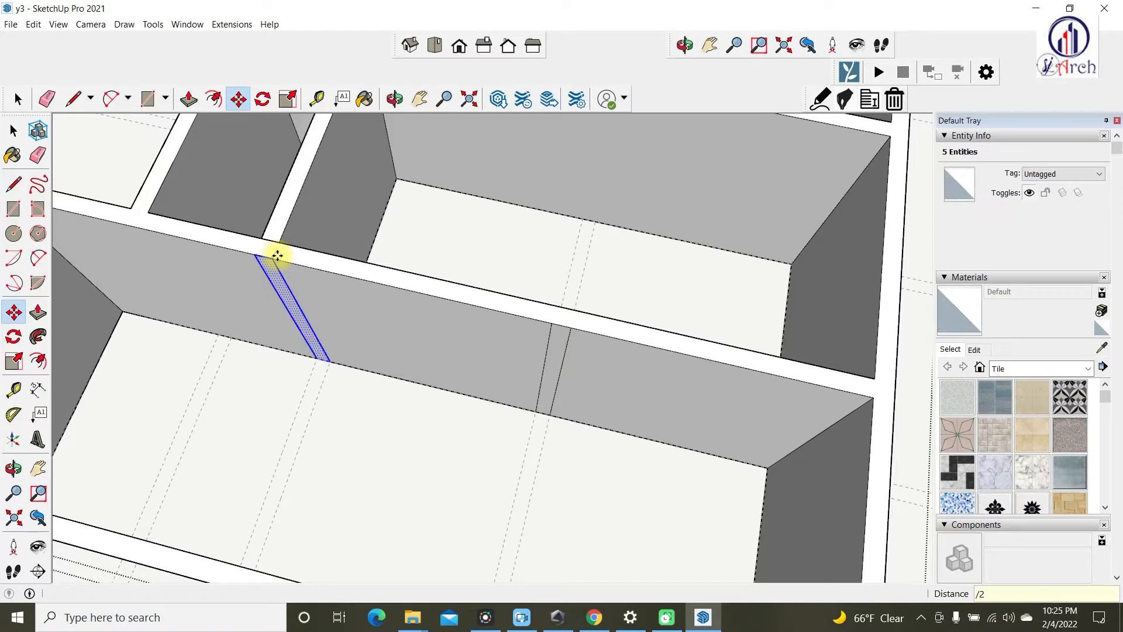
key("Return")
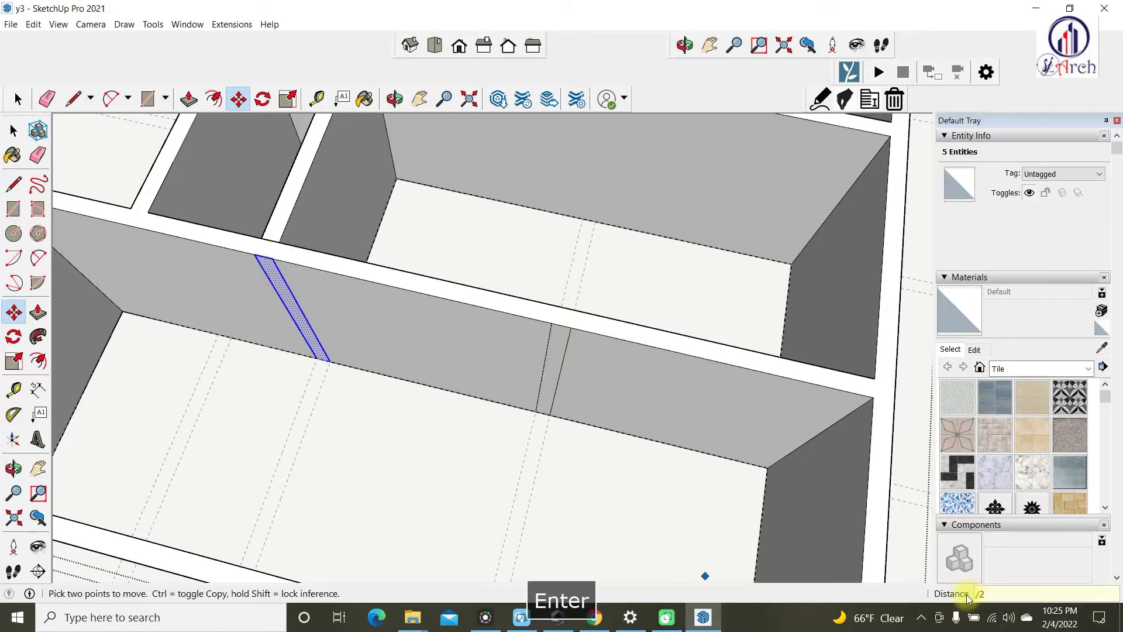
- Copy the selected strip 3200 mm onto the longest room's other strip and divide the distance by /2 to place one midway
scroll(552, 416, "down", 3)
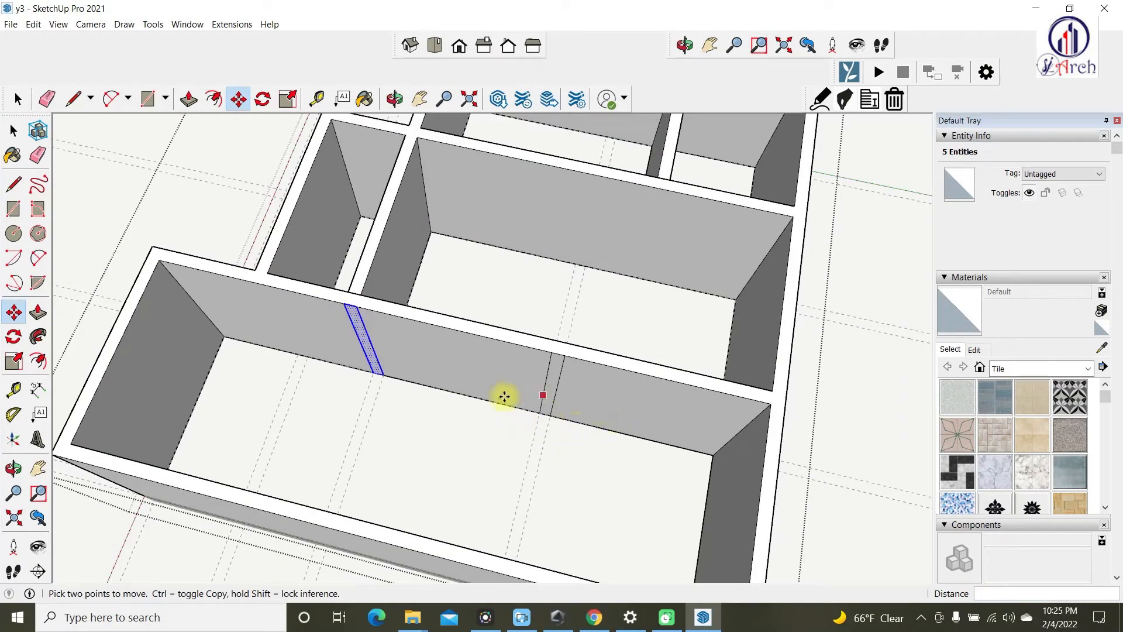
scroll(504, 397, "up", 3)
key("space")
key("m")
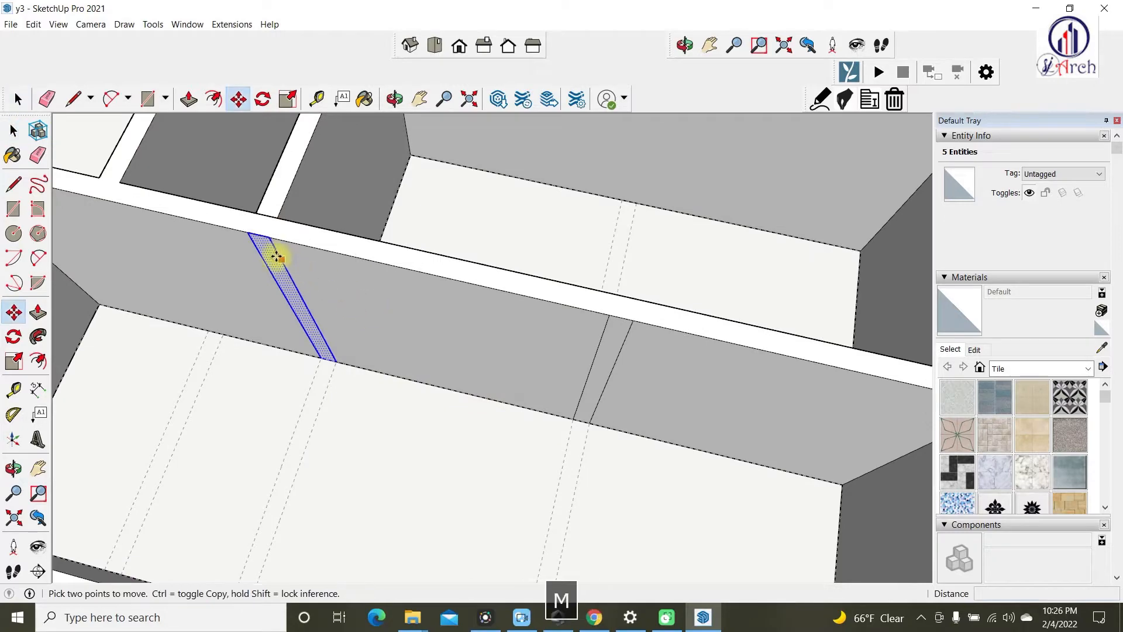
left_click(270, 238, "ctrl")
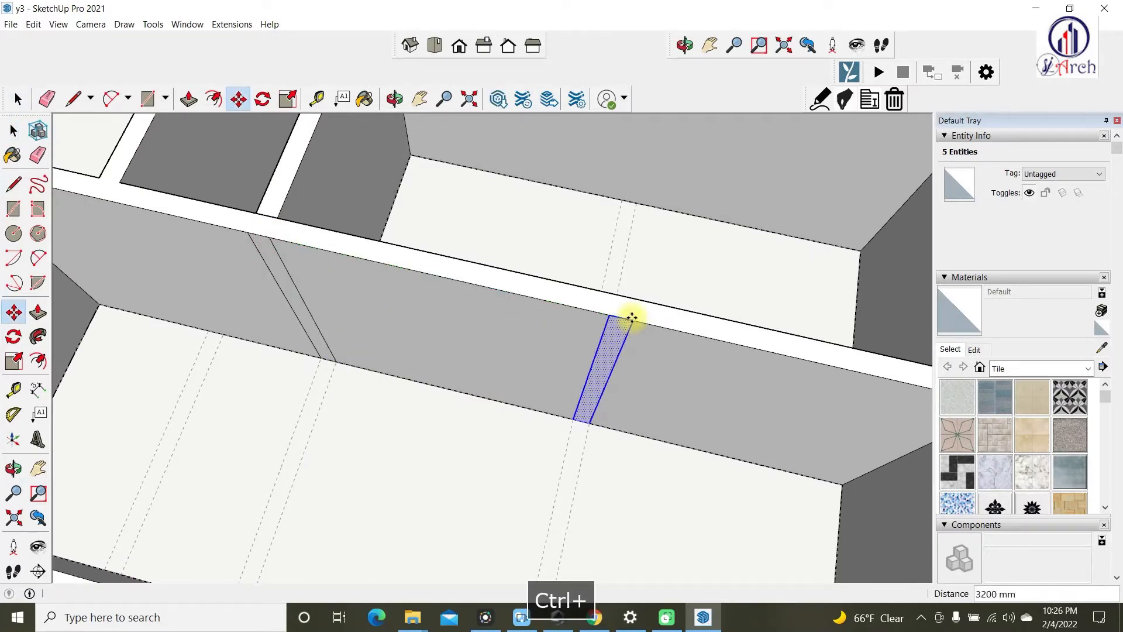
key("Return")
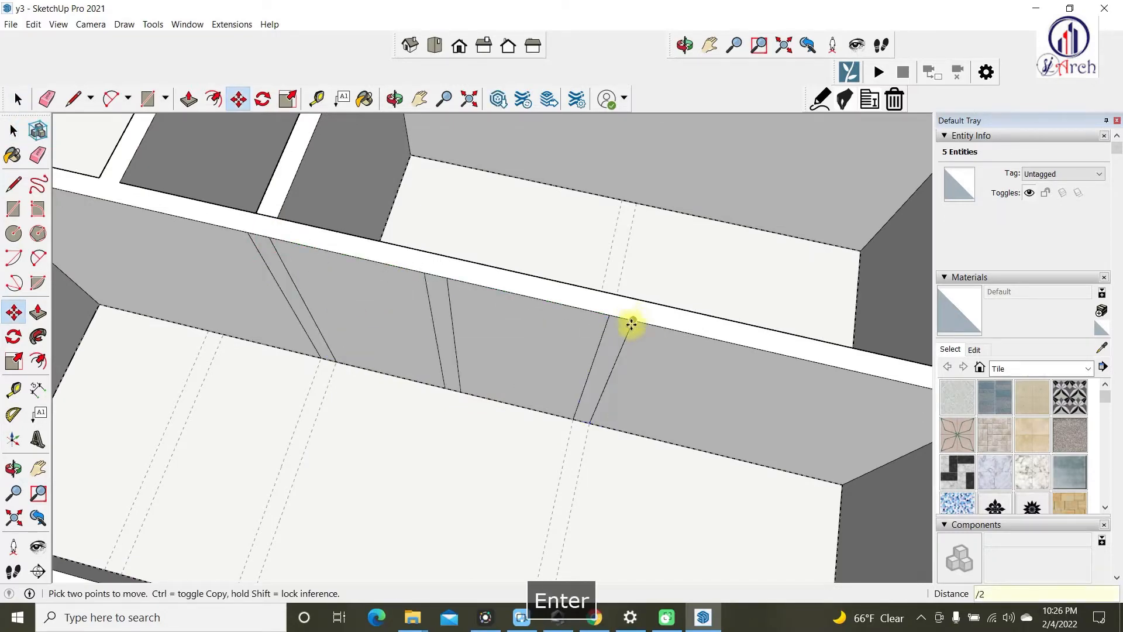
key("space")
- Push/Pull the strip aligned with the middle room's cross wall 3000 mm across the longest room to the outer wall
scroll(490, 366, "down", 5)
scroll(424, 357, "up", 4)
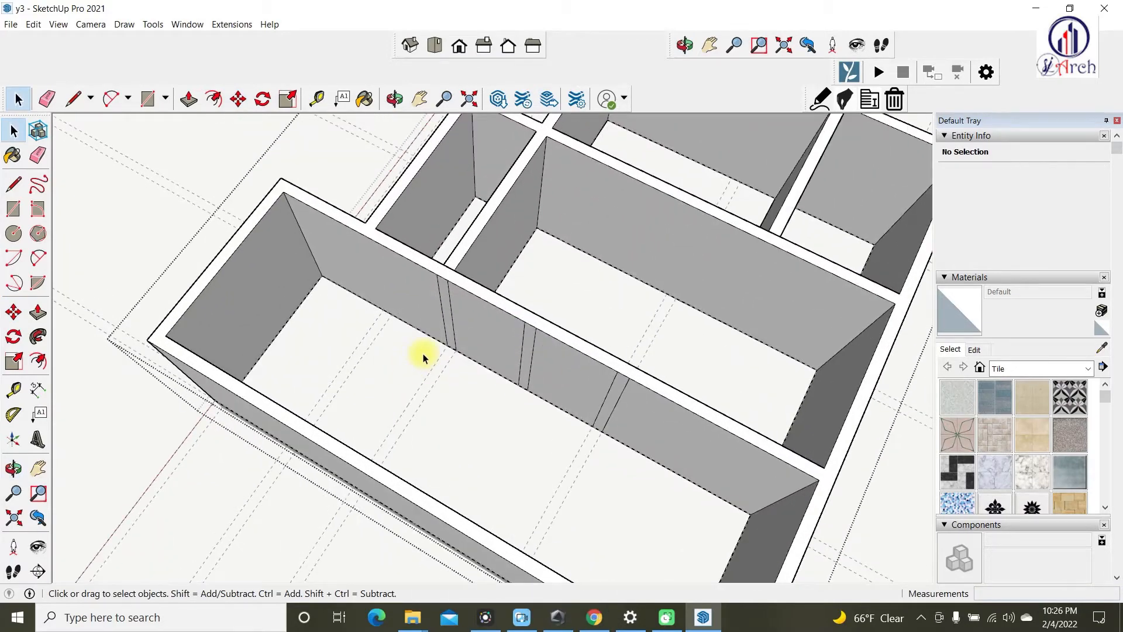
key("p")
scroll(433, 345, "up", 2)
left_click(442, 291)
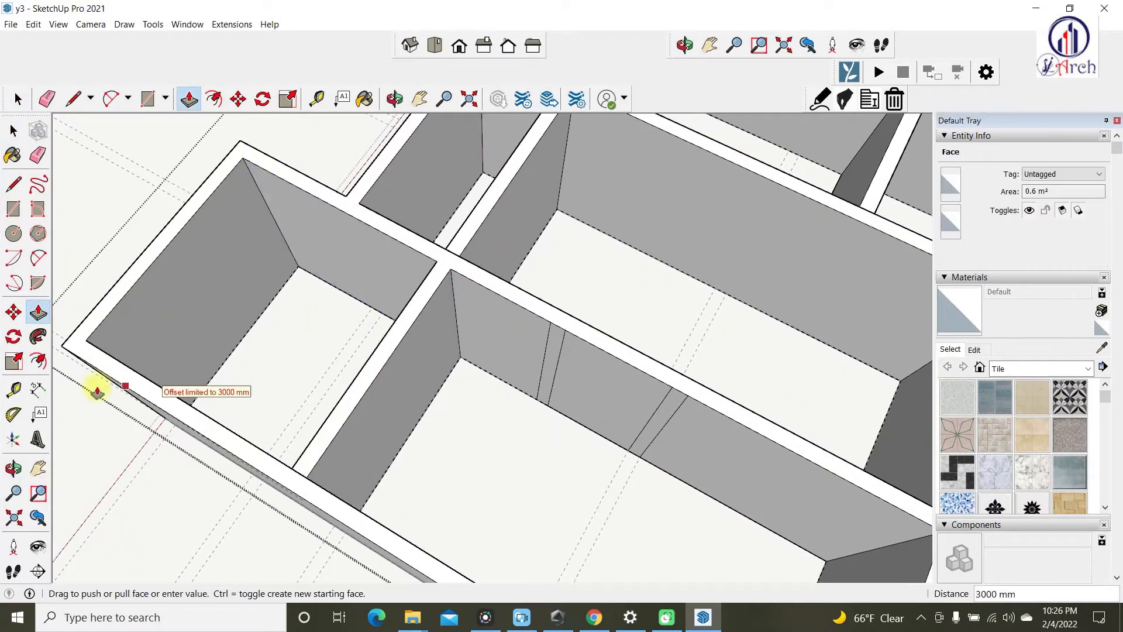
scroll(258, 321, "down", 5)
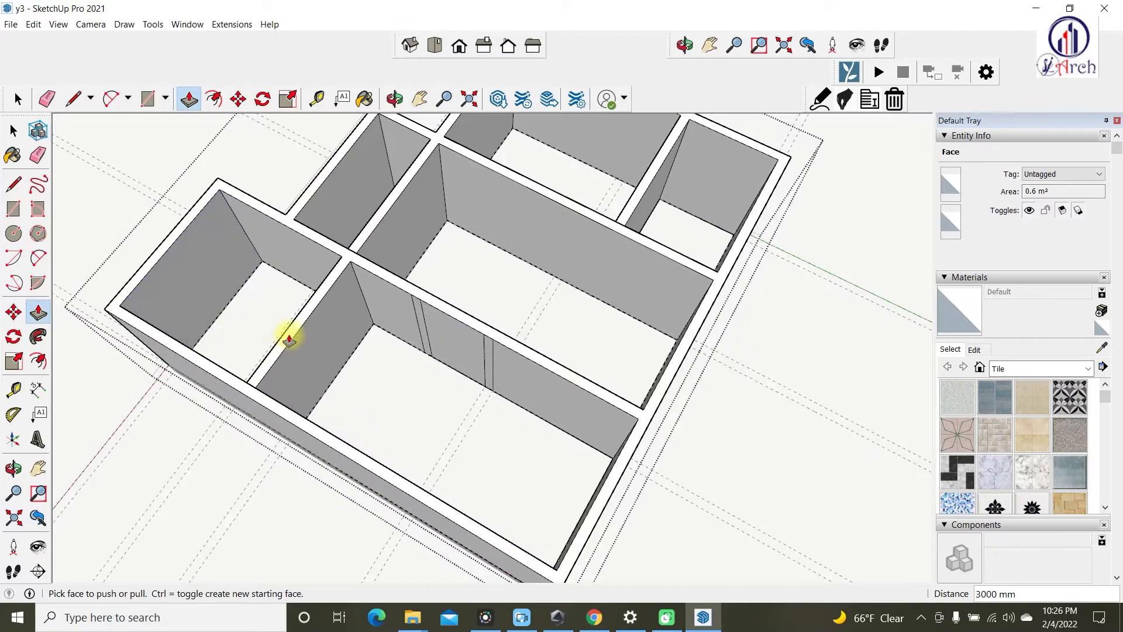
- Push/Pull the two remaining strips in the longest room 3000 mm each to the outer wall
scroll(434, 331, "up", 5)
left_click_drag(440, 321, 177, 423)
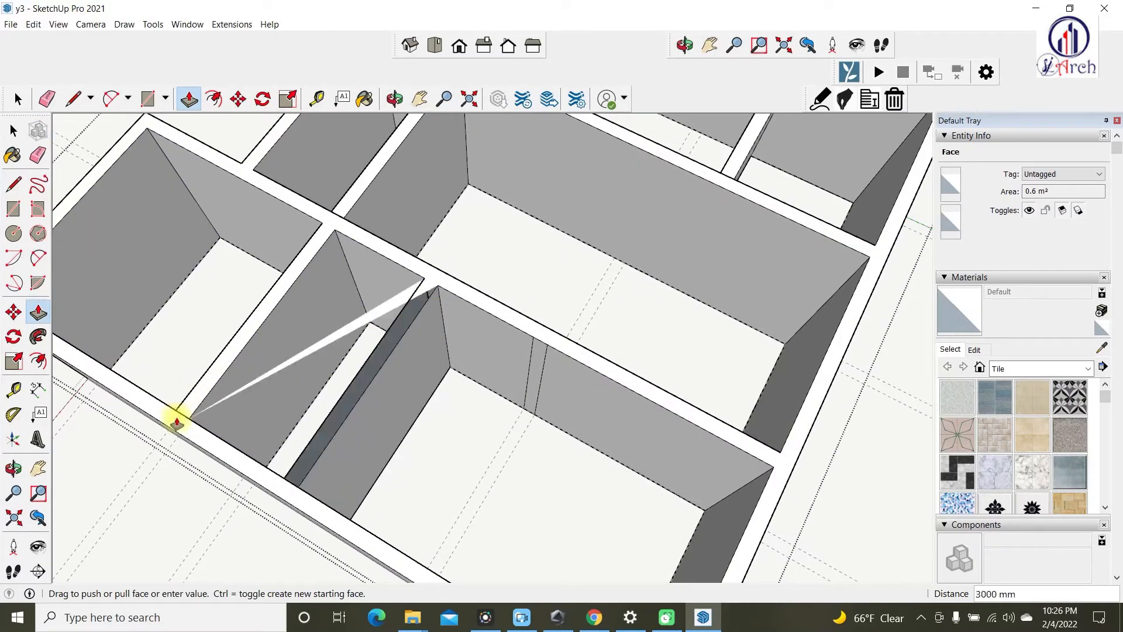
key("Escape")
scroll(351, 338, "down", 5)
scroll(439, 345, "up", 5)
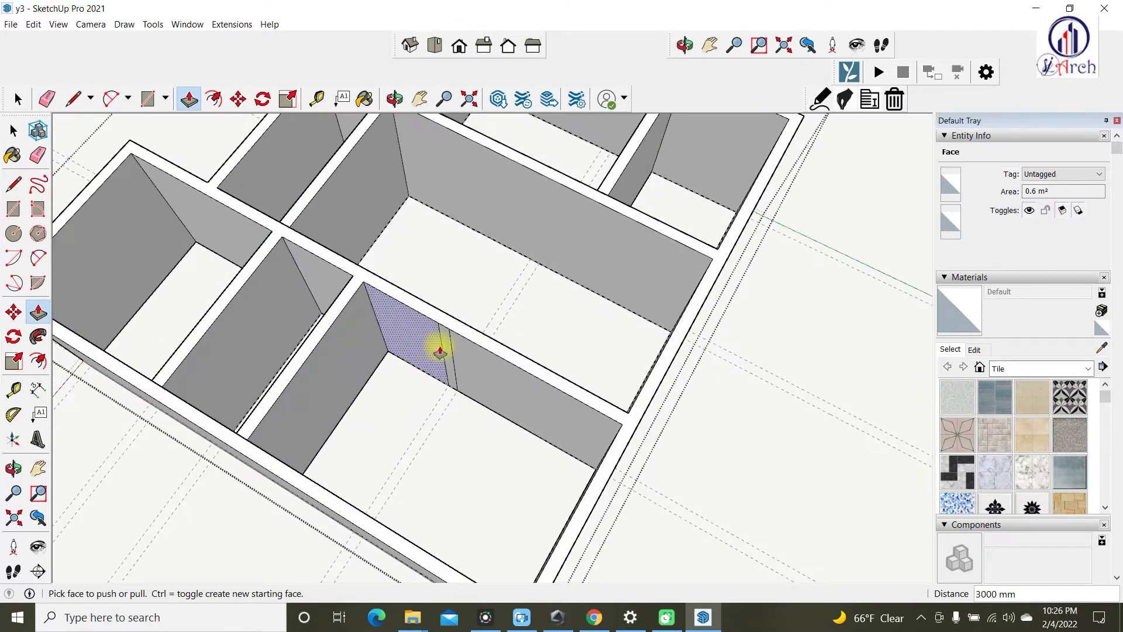
left_click_drag(448, 346, 266, 416)
left_click(238, 433)
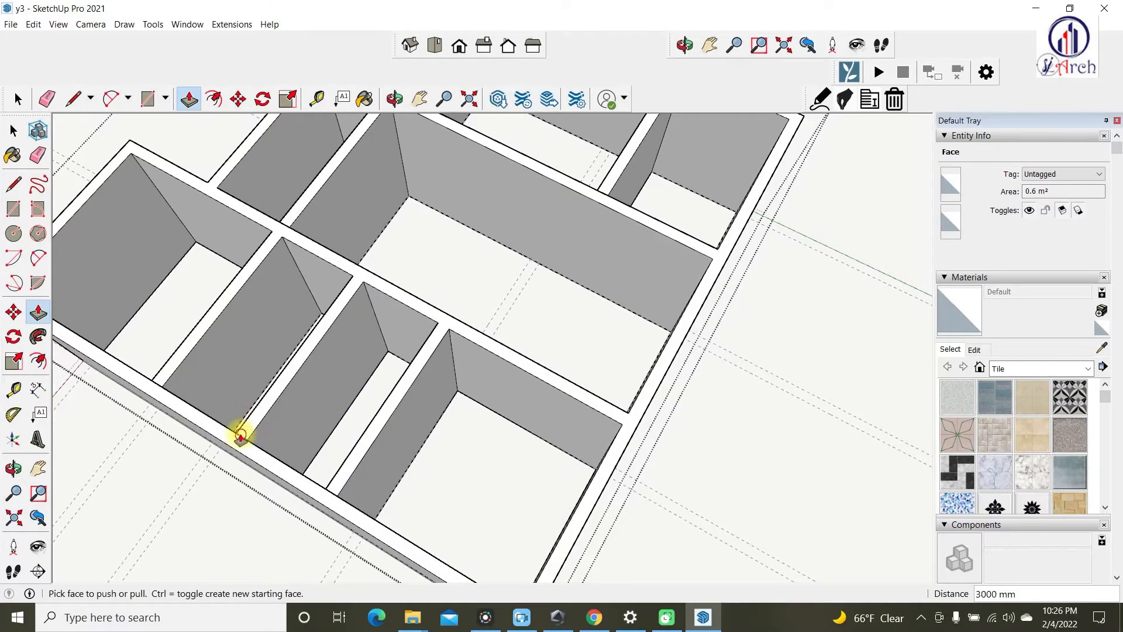
- Erase the leftover edge on the wall tops where a longest-room partition meets the outer wall
scroll(410, 401, "down", 6)
middle_click_drag(354, 427, 599, 451)
scroll(514, 251, "up", 3)
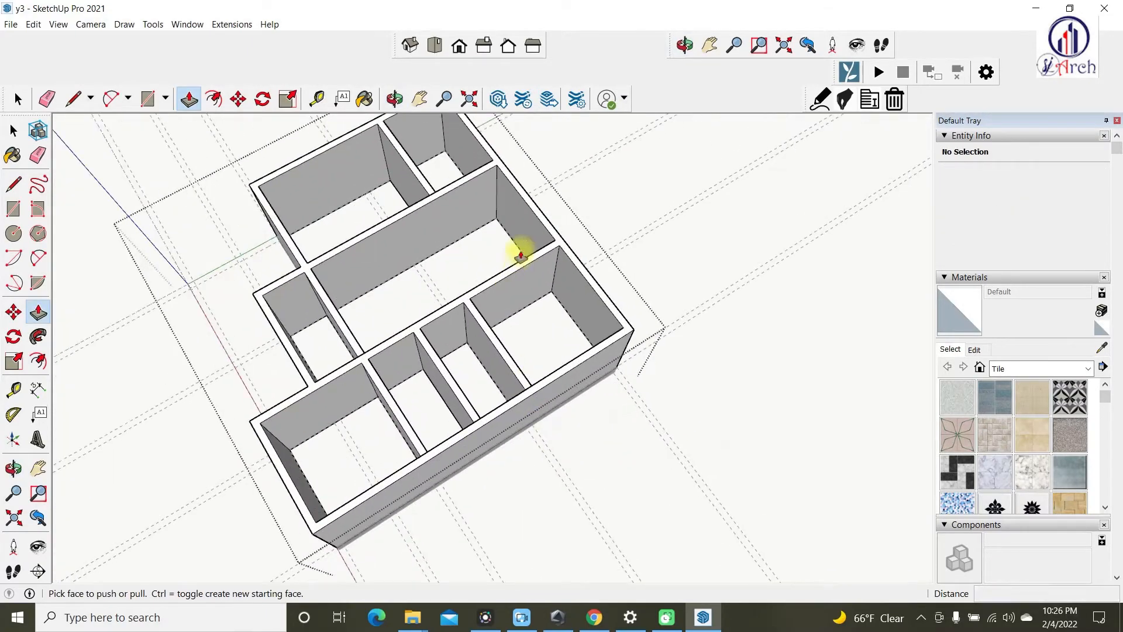
key("space")
scroll(493, 349, "up", 5)
left_click(46, 98)
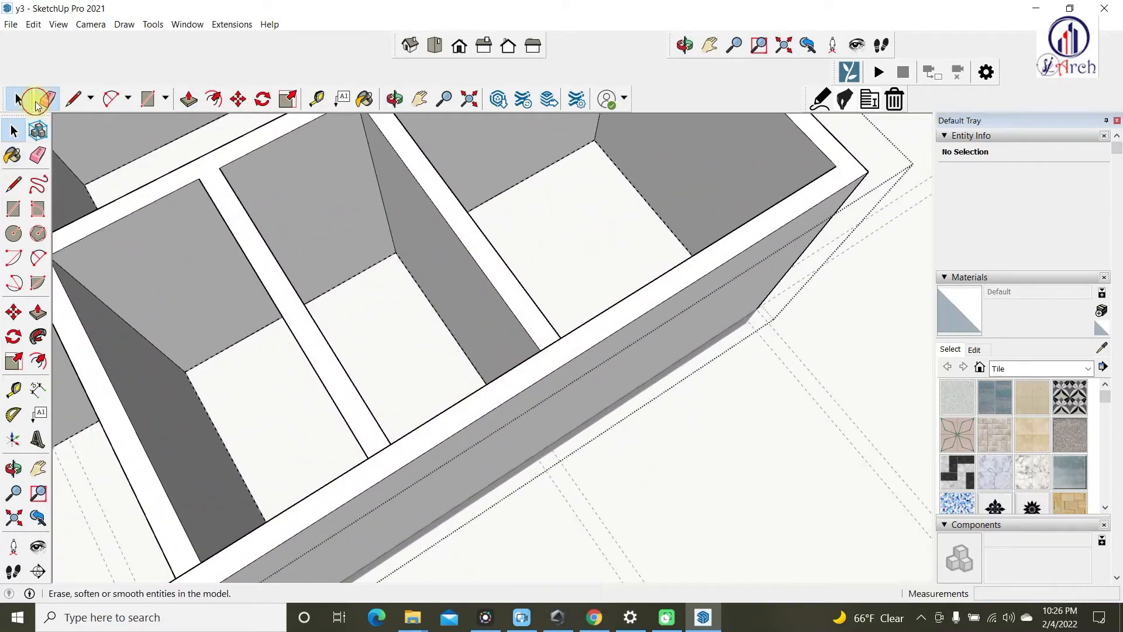
scroll(534, 327, "up", 2)
scroll(562, 340, "down", 4)
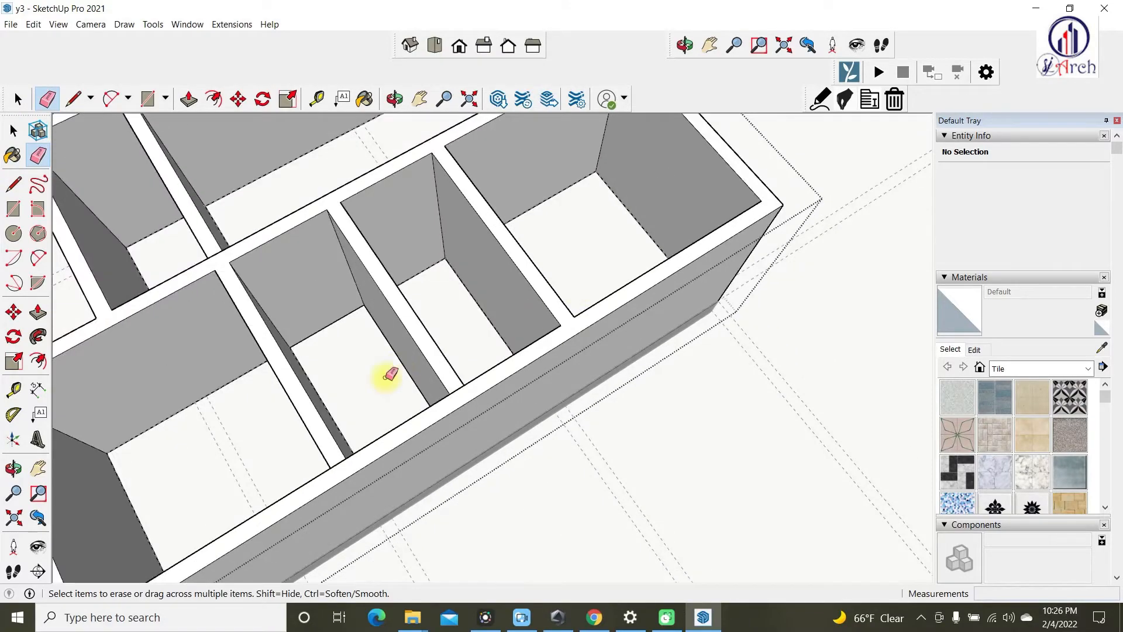
scroll(538, 380, "up", 4)
left_click(520, 395)
scroll(548, 290, "down", 3)
scroll(374, 451, "up", 2)
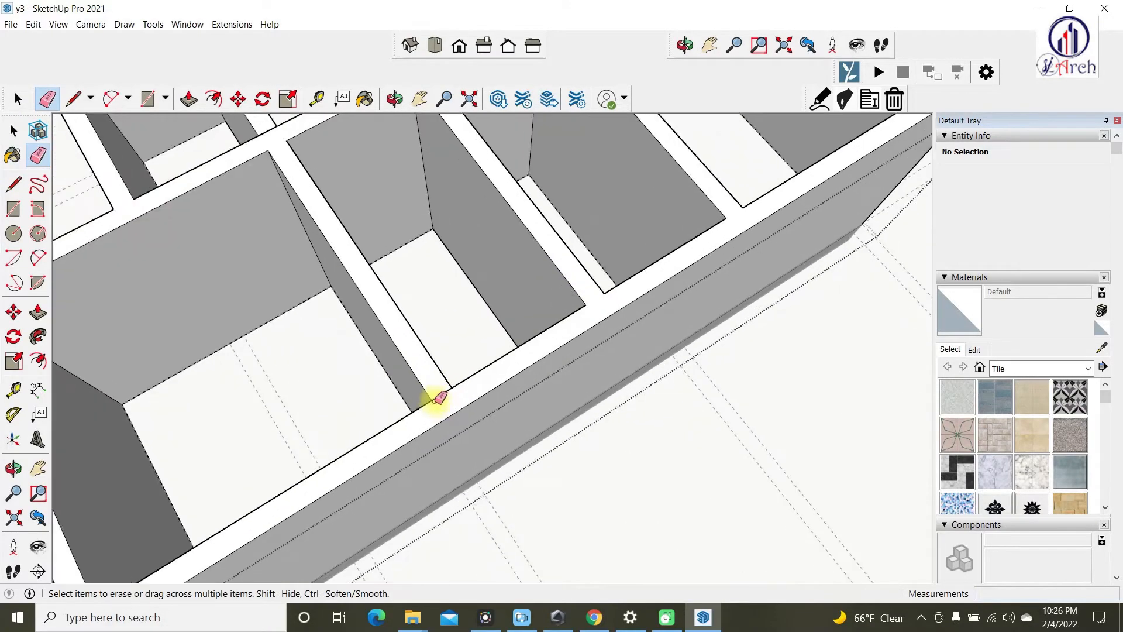
scroll(444, 392, "down", 5)
- Finish editing the building group and delete all the guide lines crossing the model
key("space")
scroll(436, 211, "up", 3)
middle_click_drag(436, 210, 367, 345)
scroll(430, 265, "down", 4)
scroll(366, 347, "down", 4)
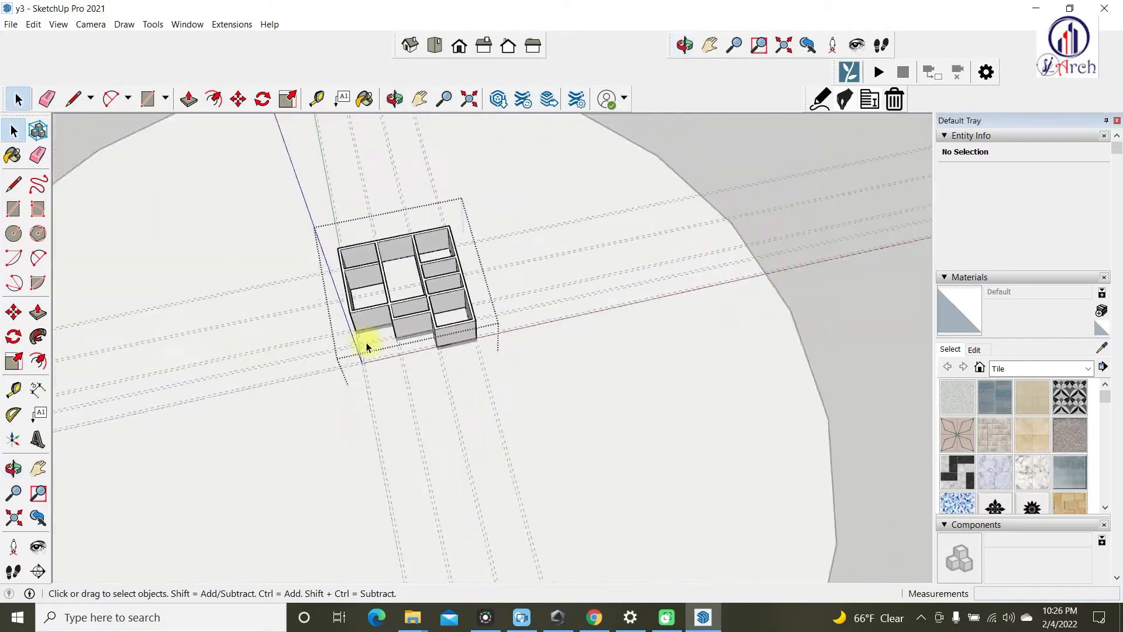
left_click(554, 303)
scroll(486, 316, "up", 3)
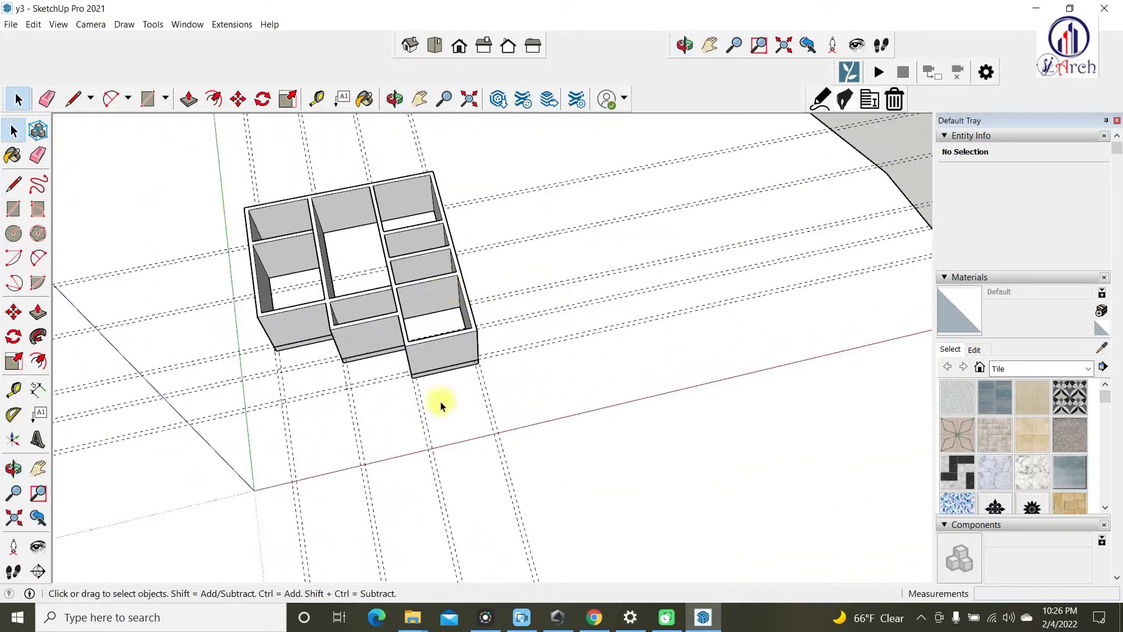
scroll(509, 388, "down", 6)
left_click_drag(514, 159, 361, 193, "ctrl")
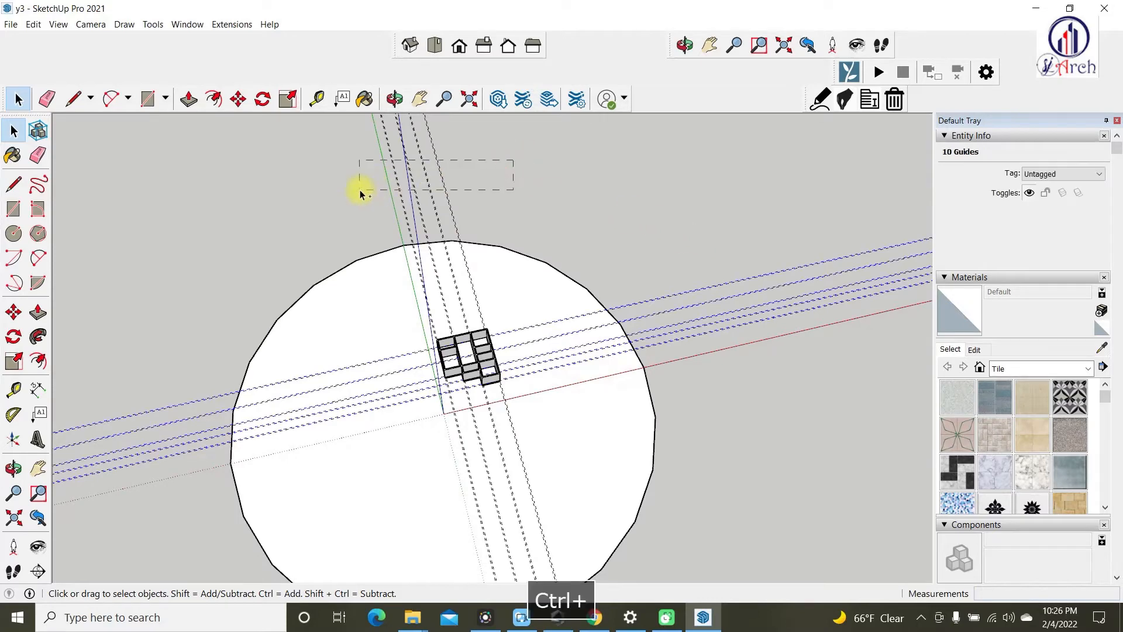
key("Delete")
- Hide the Camera toolbar that holds the orbit, pan, zoom and walk tools
middle_click_drag(349, 230, 417, 264)
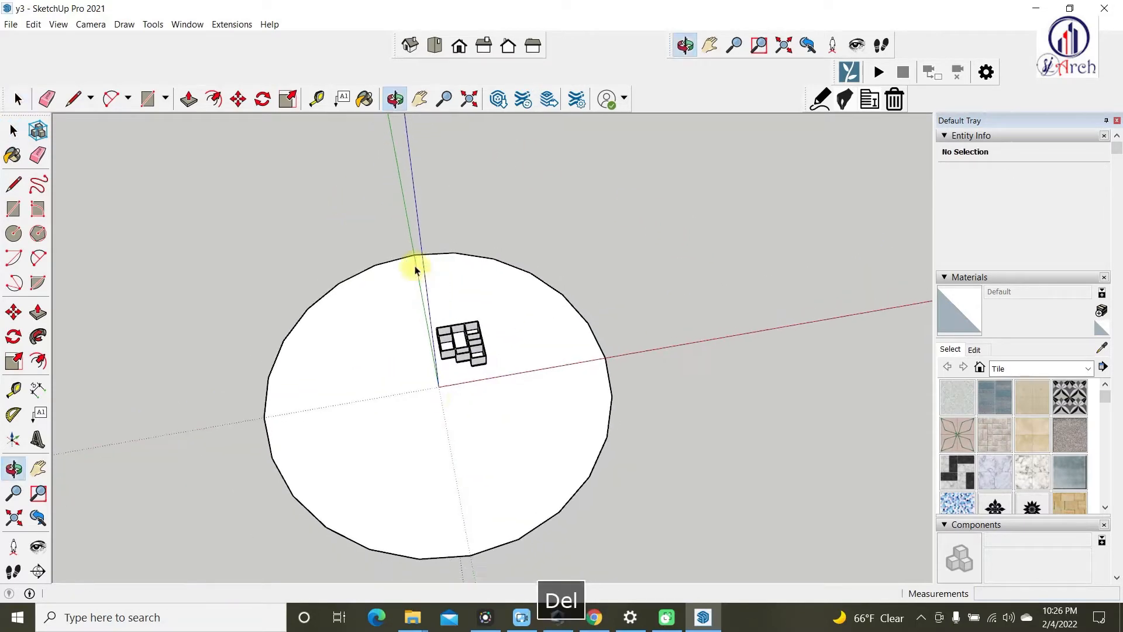
scroll(484, 412, "up", 4)
scroll(485, 412, "up", 3)
middle_click_drag(504, 353, 602, 474)
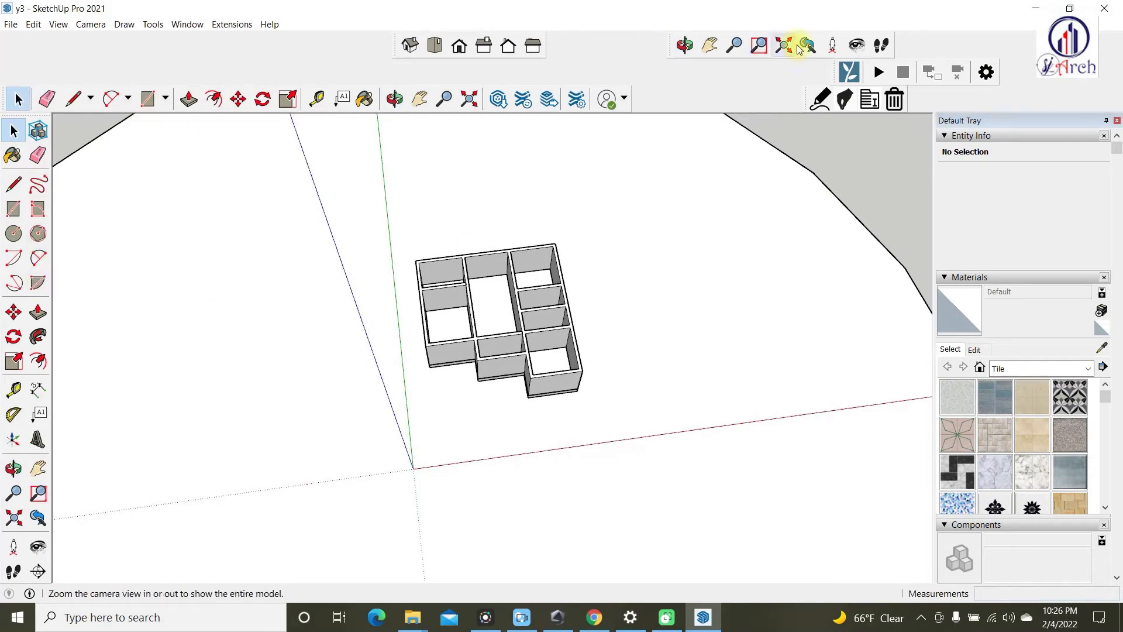
left_click(832, 46)
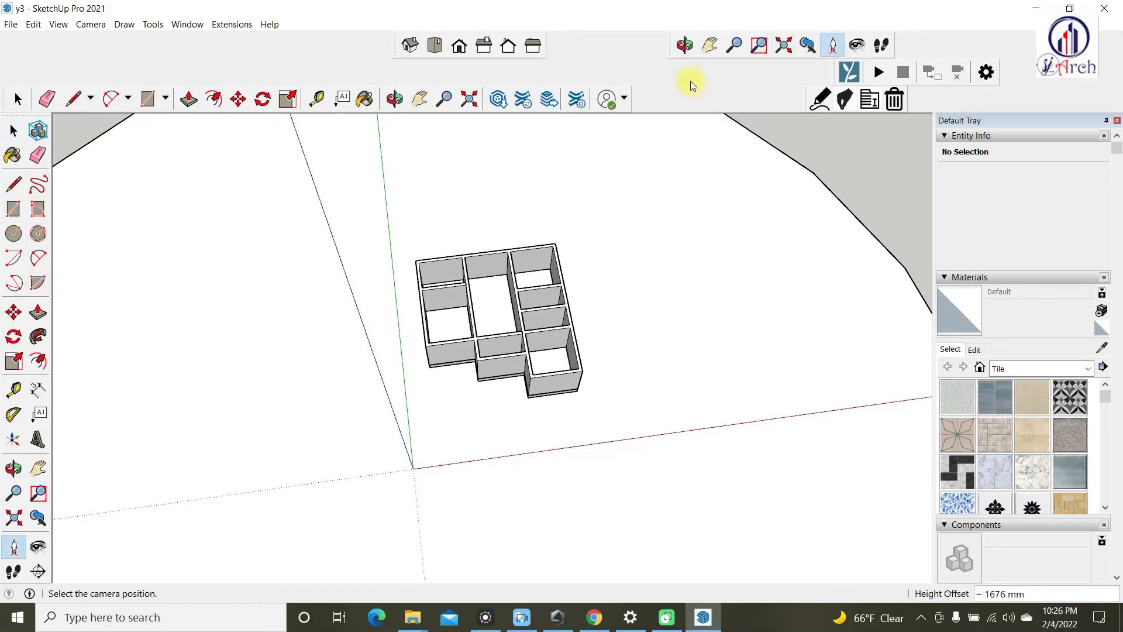
right_click(693, 86)
left_click(723, 100)
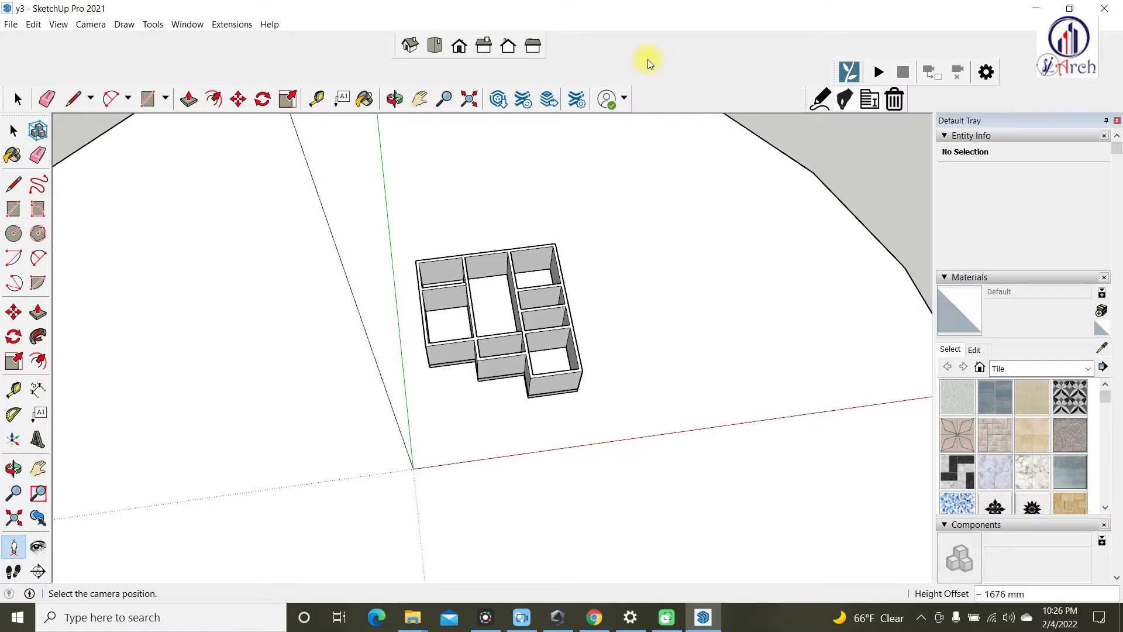
- Bring back the Camera toolbar and position the camera in front of the building, aimed at its front walls
right_click(676, 53)
left_click(711, 82)
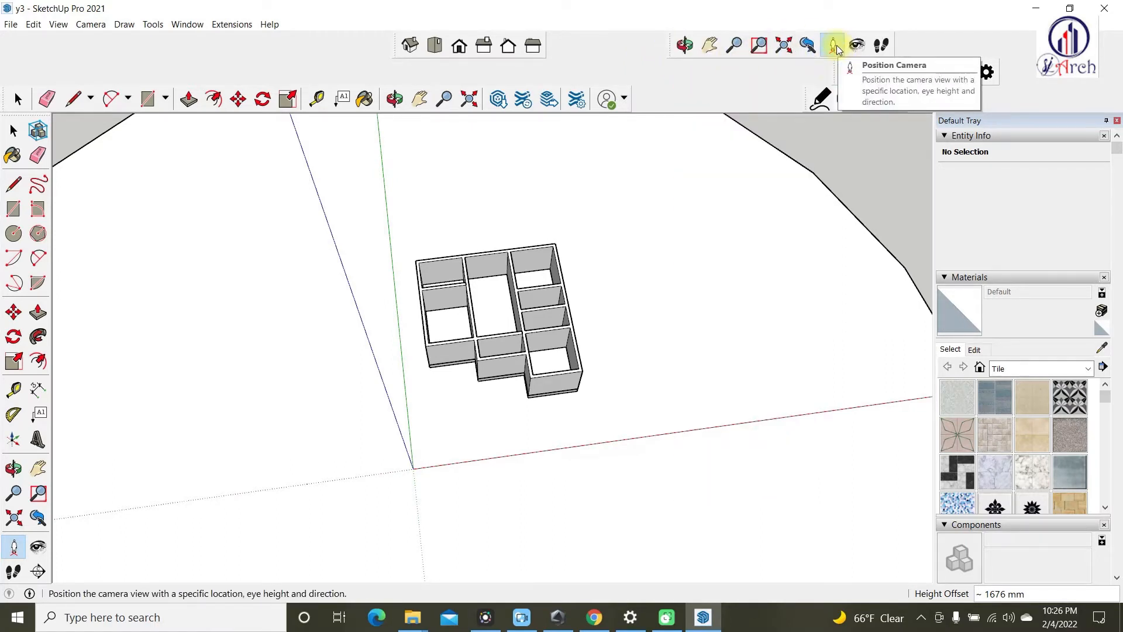
scroll(632, 326, "down", 4)
middle_click_drag(629, 326, 591, 234, "shift")
scroll(557, 370, "up", 5)
middle_click_drag(558, 388, 515, 417, "shift")
left_click_drag(516, 426, 512, 418)
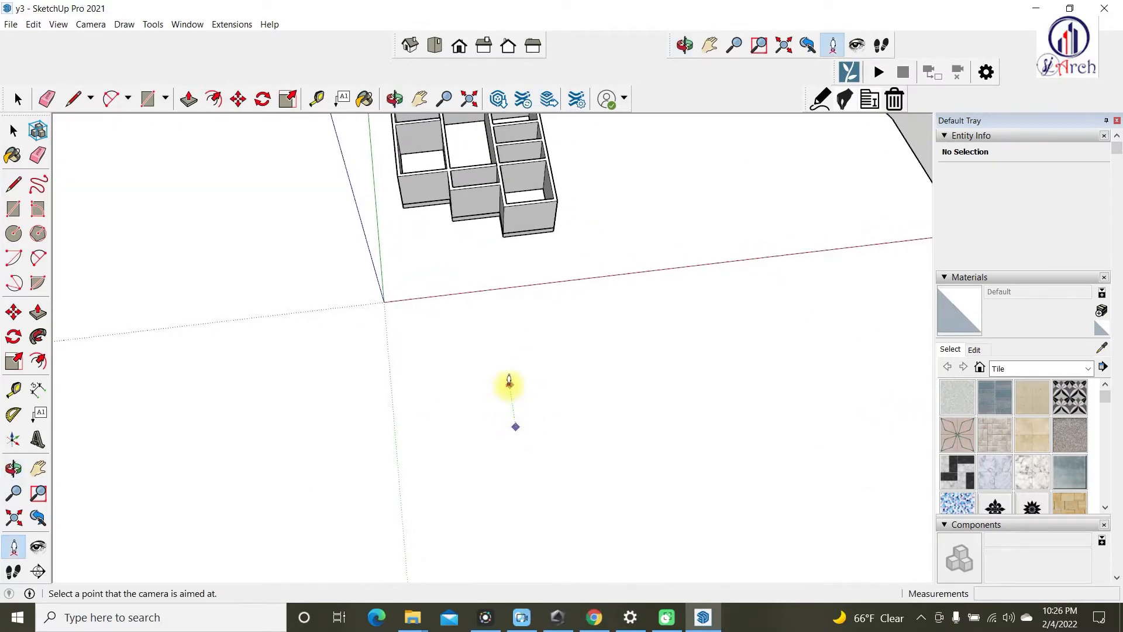
left_click_drag(509, 379, 508, 381)
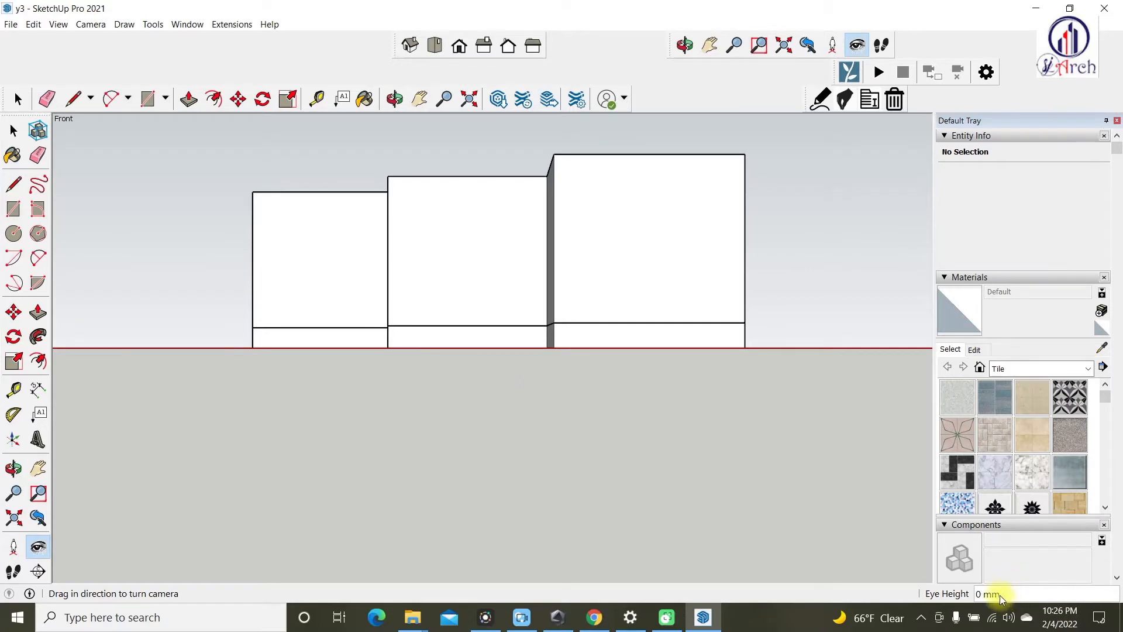
- Set the camera's eye height to 1500 mm and save the view as a new scene
type("1500")
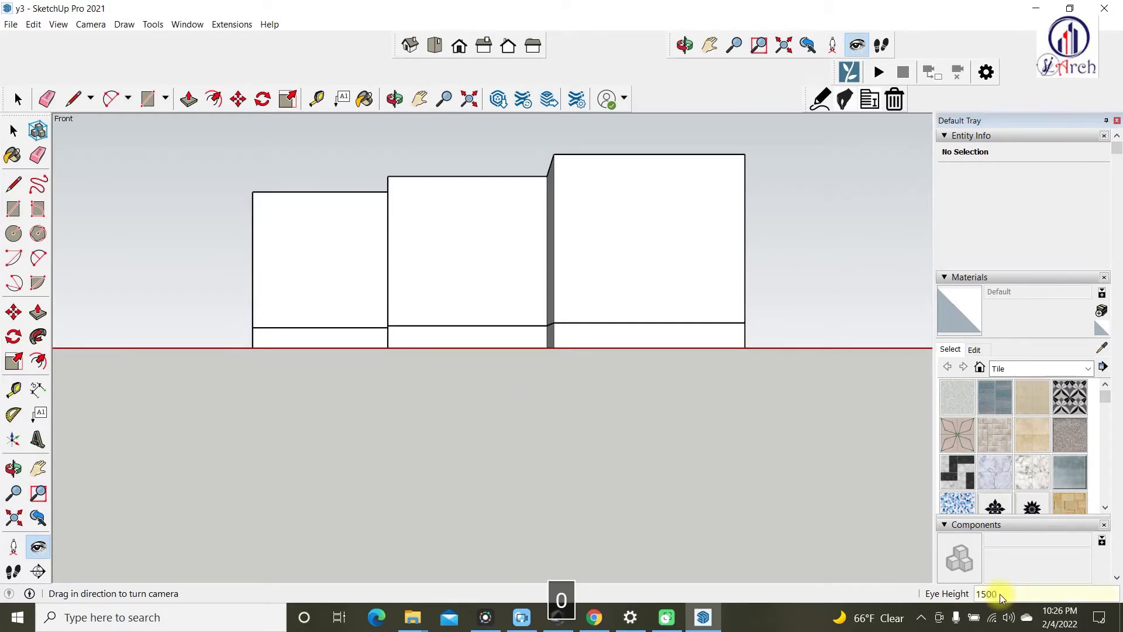
key("Return")
left_click(58, 24)
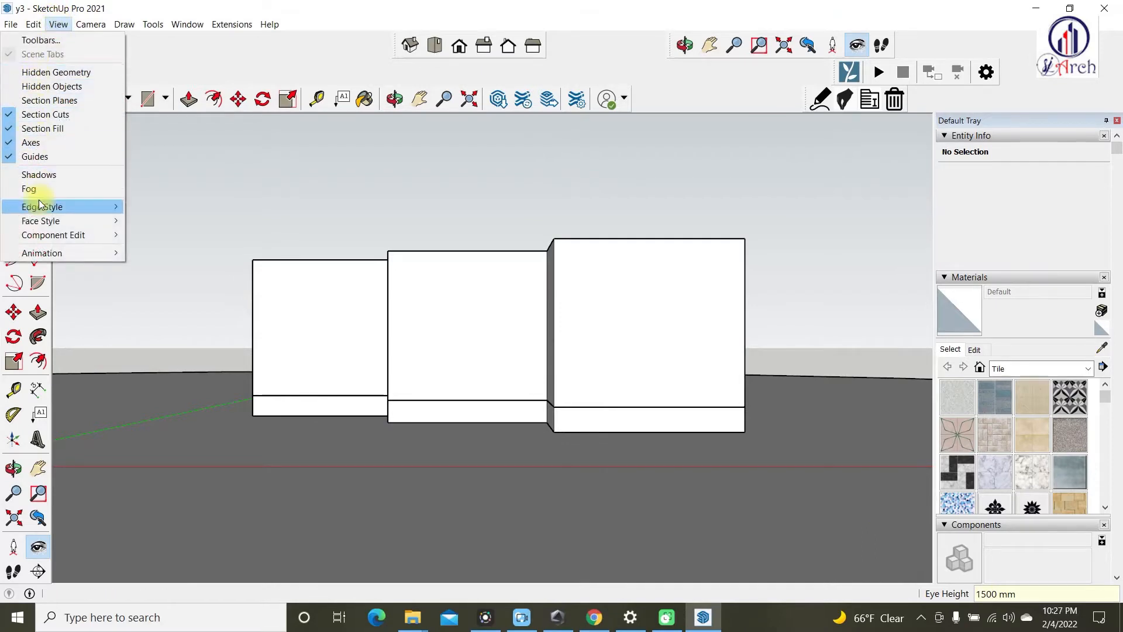
mouse_move(42, 251)
left_click(170, 255)
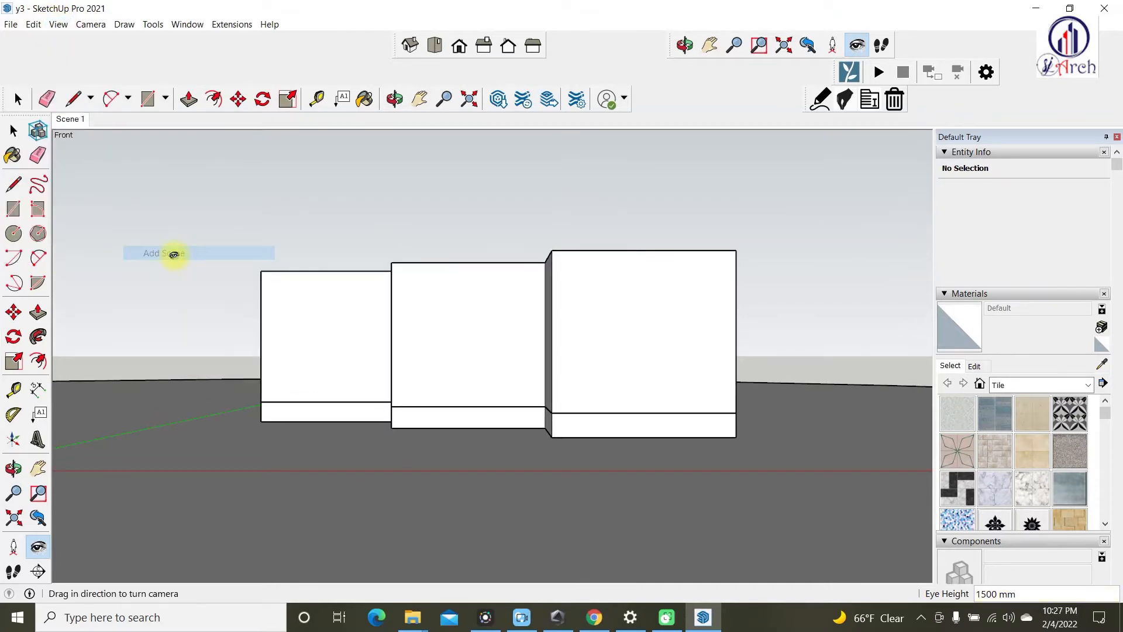
left_click(18, 100)
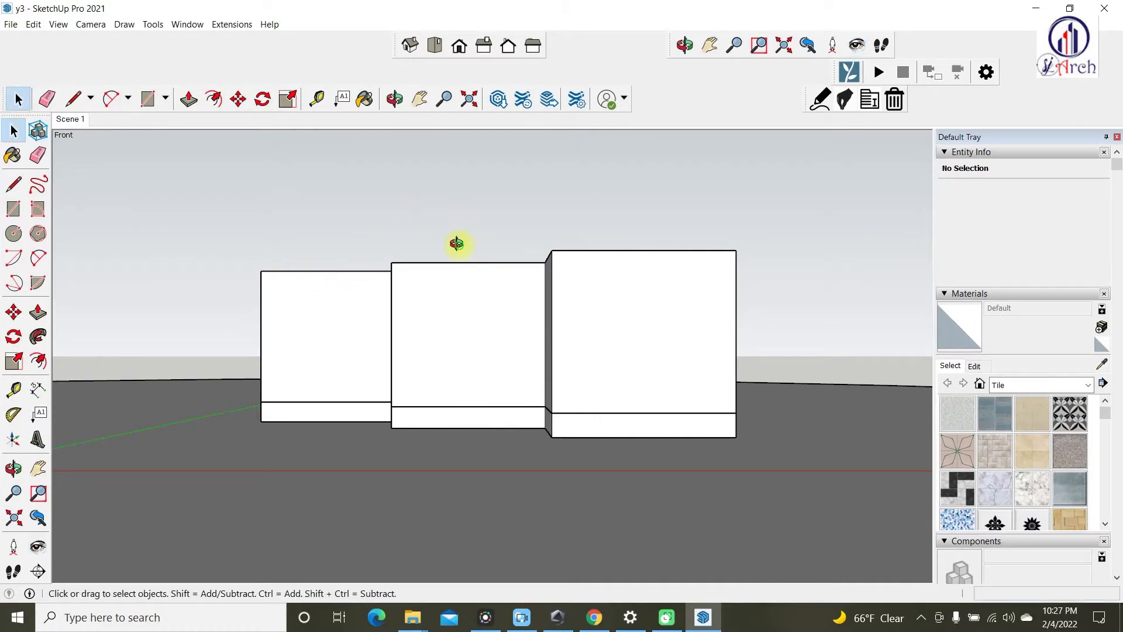
- In the building group, copy the small middle front room's front-wall and outer side-wall inner base edges 2100 mm upward
middle_click_drag(457, 243, 321, 467)
scroll(469, 324, "down", 3)
mouse_move(469, 324)
middle_mouse_down()
mouse_move(398, 364)
mouse_move(263, 345)
middle_mouse_up()
scroll(356, 276, "up", 4)
middle_click_drag(398, 286, 201, 301)
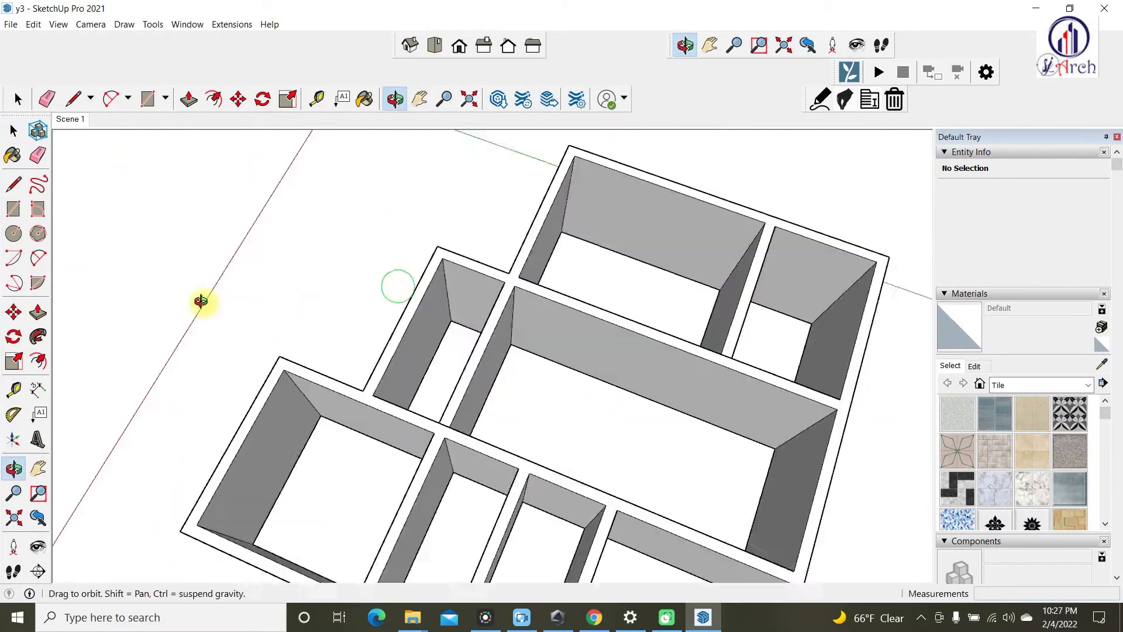
scroll(481, 338, "up", 6)
scroll(506, 309, "up", 2)
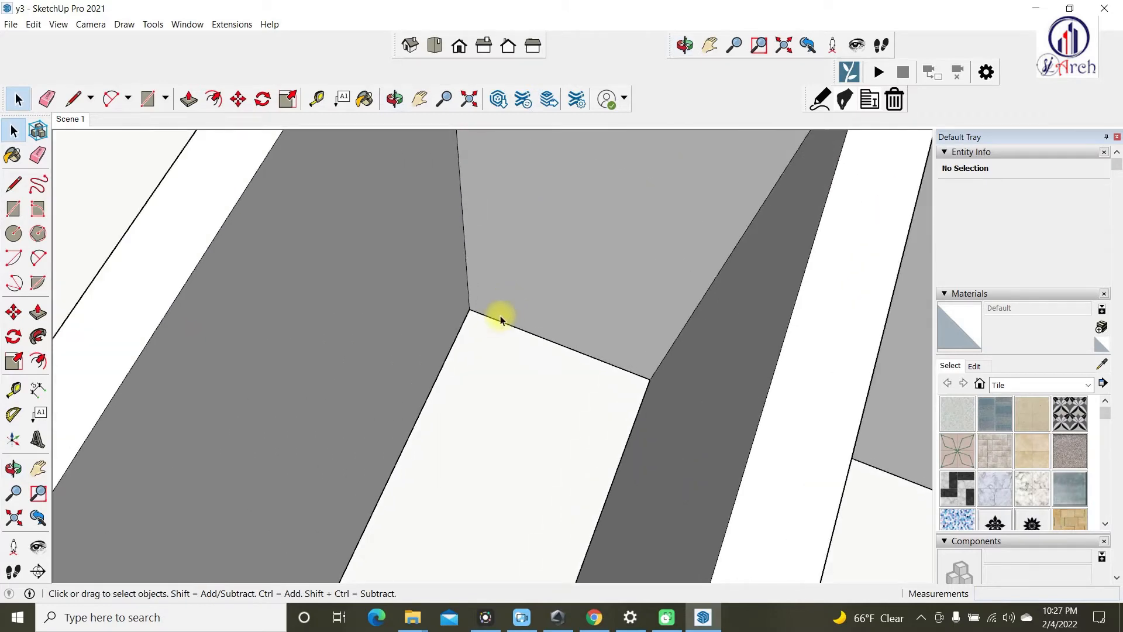
scroll(509, 359, "down", 5)
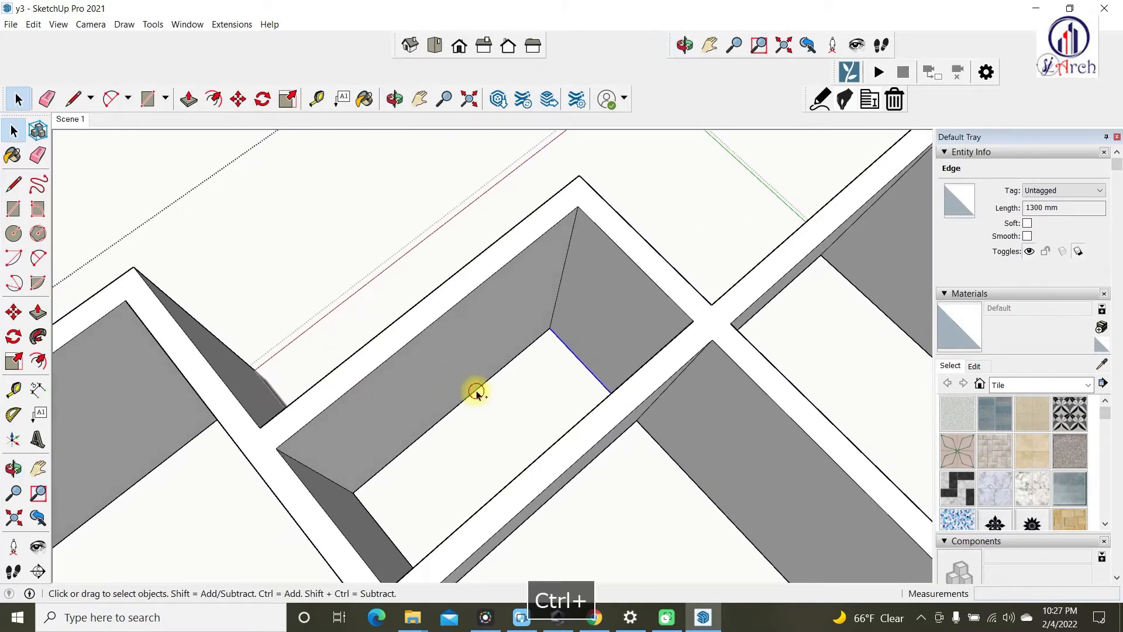
key("m")
scroll(553, 329, "up", 2)
key("ctrl")
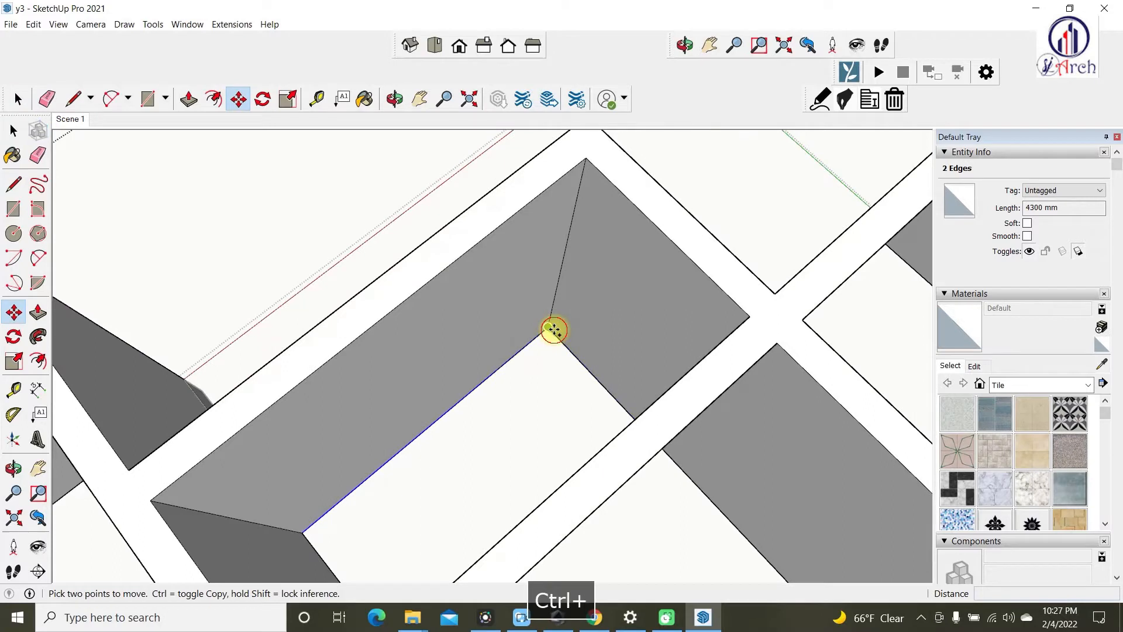
left_click(550, 328)
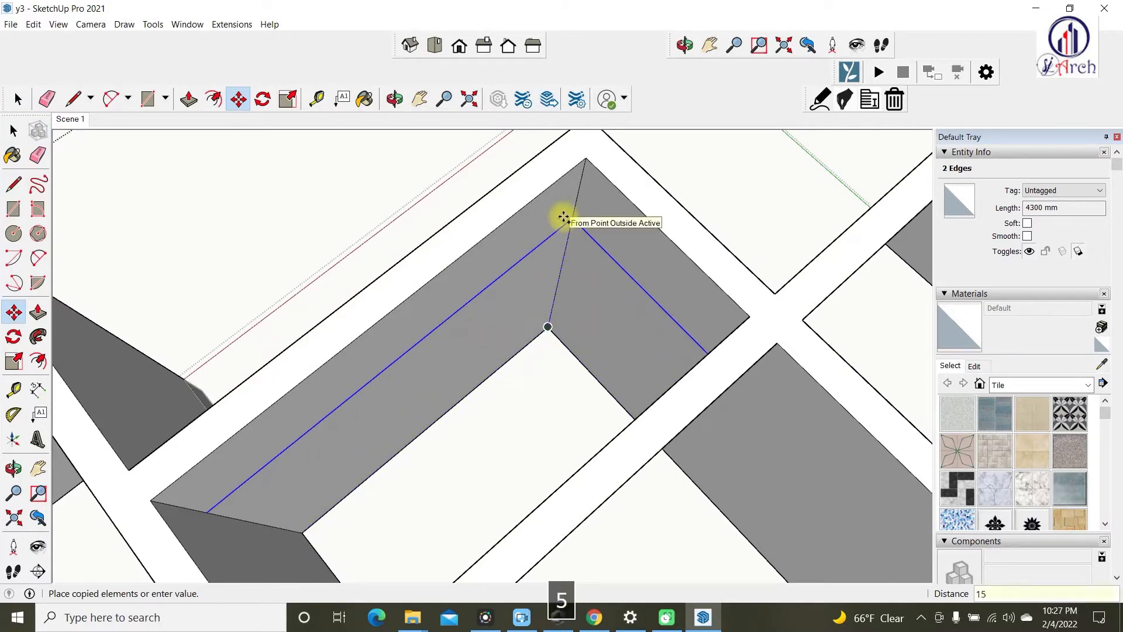
type("1500")
key("BackSpace")
key("BackSpace")
key("BackSpace")
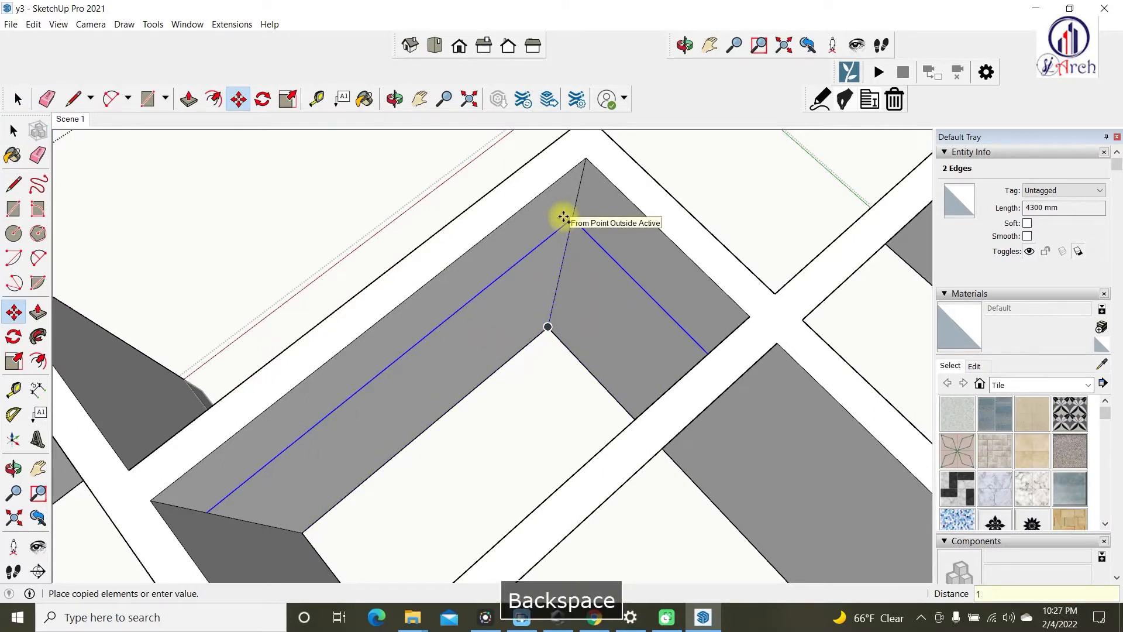
type("2100")
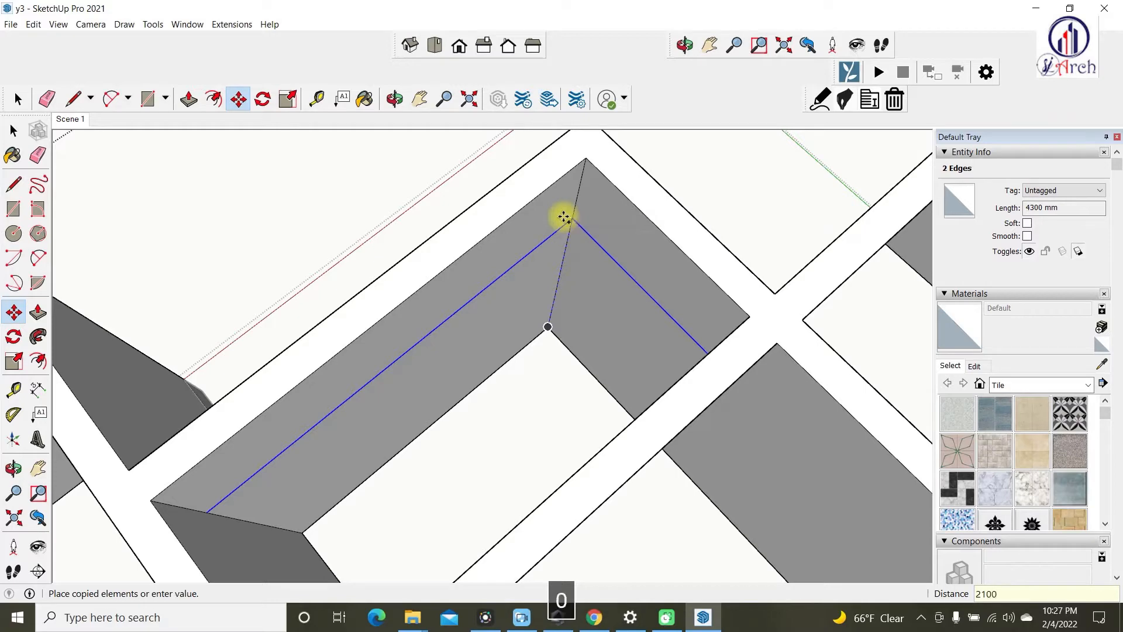
key("Return")
key("space")
- Push/Pull the small front room's front wall face below the copied edge outward to open the wall
scroll(589, 281, "down", 2)
scroll(552, 296, "up", 4)
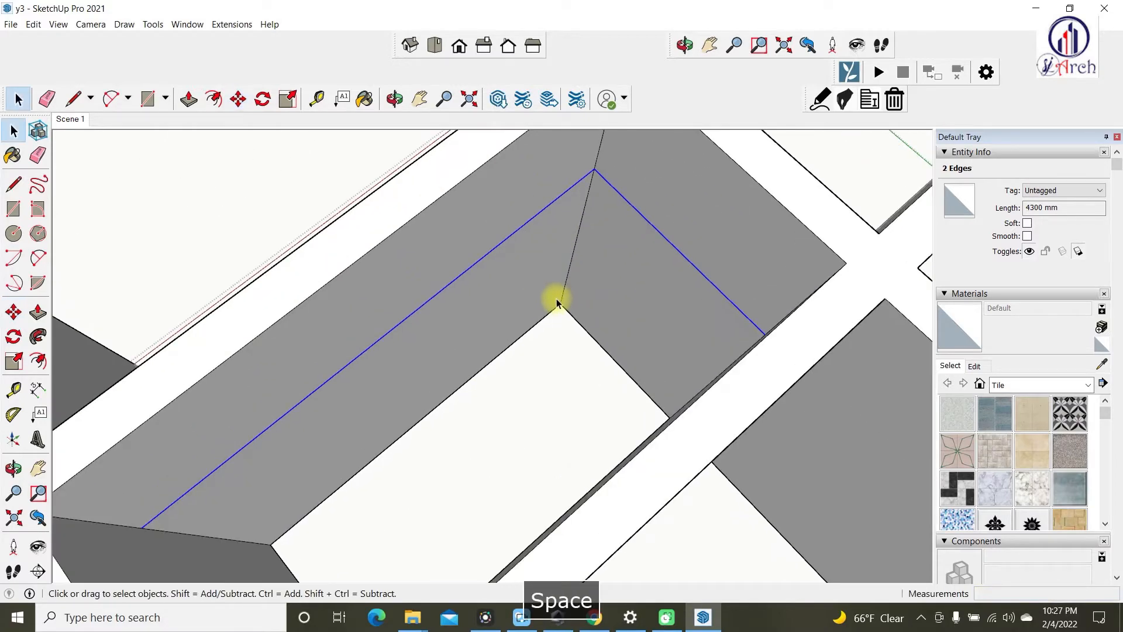
key("p")
scroll(609, 304, "down", 3)
left_click(571, 306)
left_click(621, 170)
key("space")
scroll(603, 234, "up", 3)
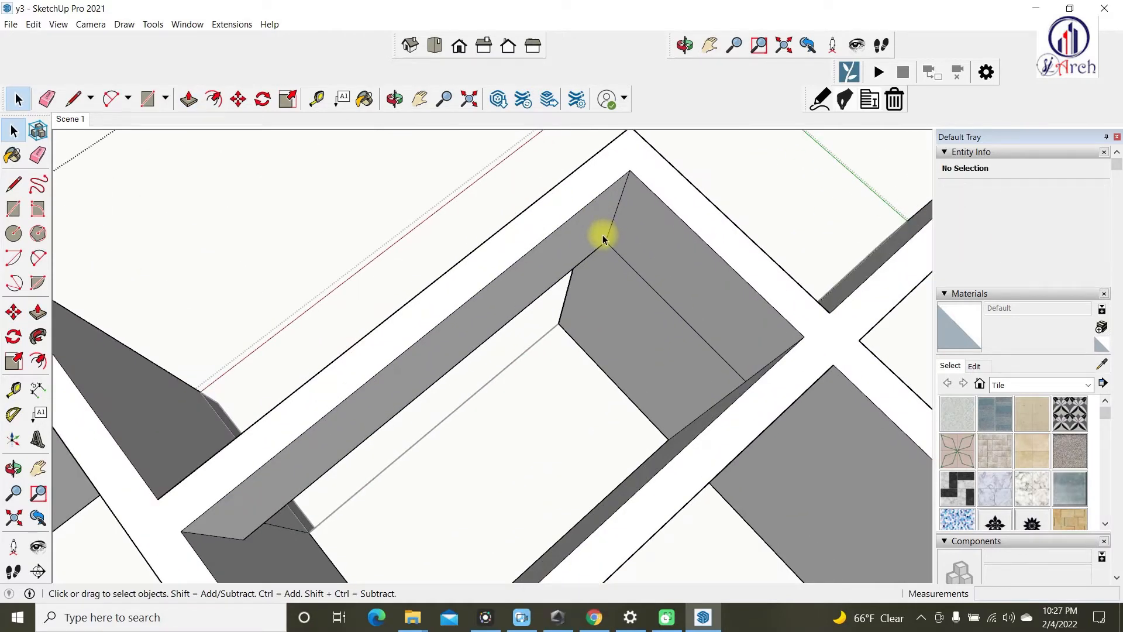
- Draw a 2100 mm vertical line on the small front room's side wall, from the copied edge's front end to the base
left_click(25, 193)
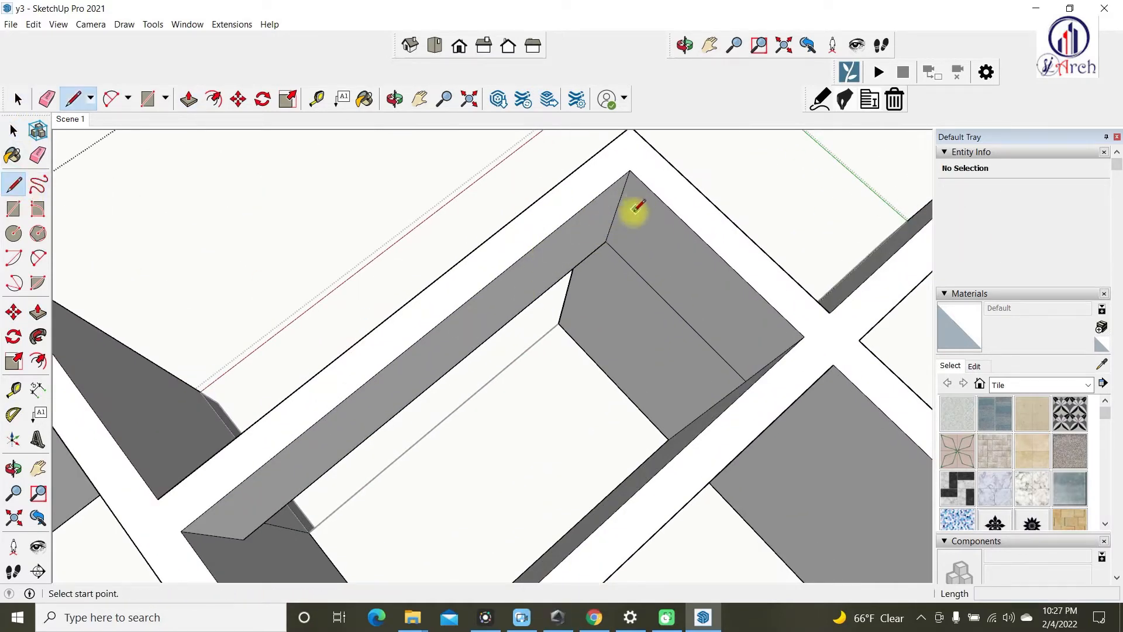
left_click(606, 240)
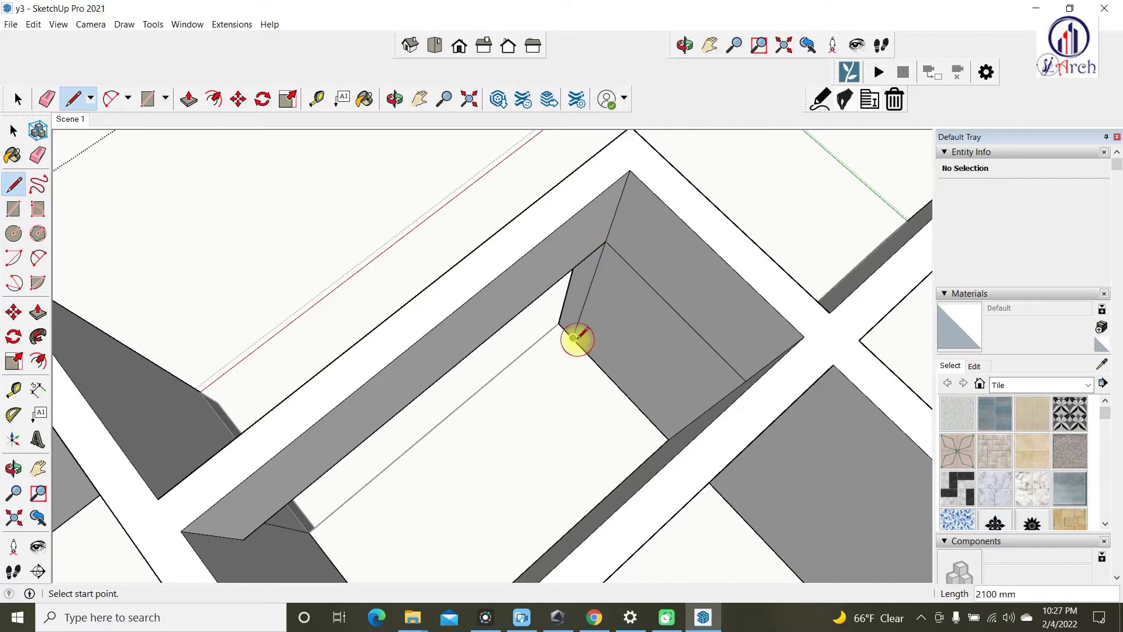
key("space")
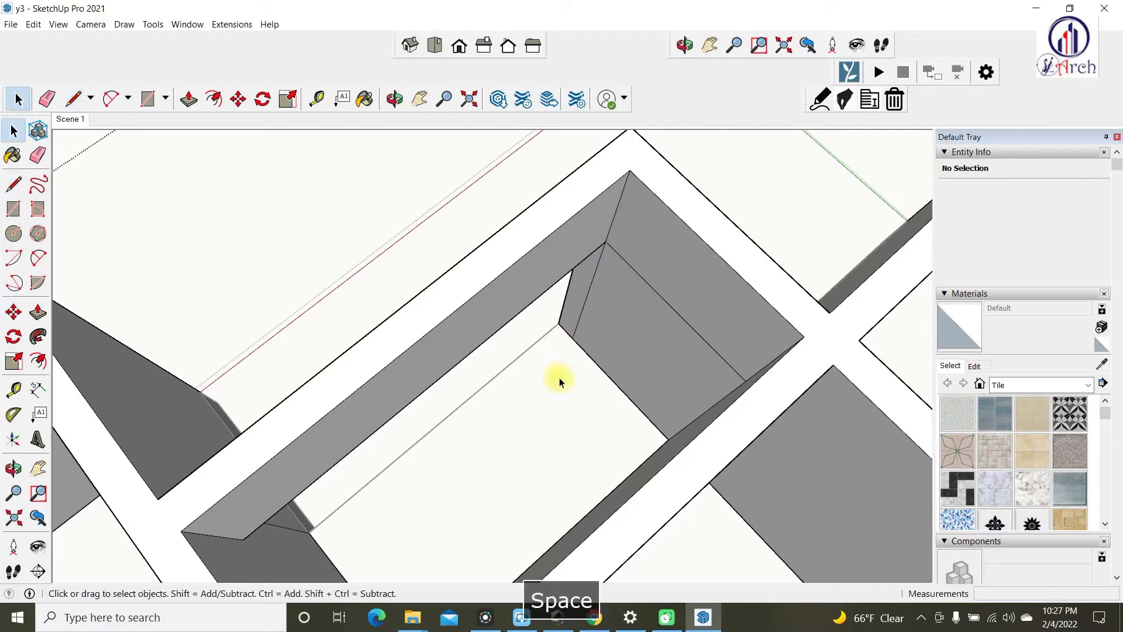
- Push/Pull the side wall face below the copied edge 200 mm through the wall, leaving a post at the front corner
left_click(38, 312)
scroll(656, 333, "up", 1)
left_click_drag(664, 332, 653, 236)
scroll(655, 281, "down", 2)
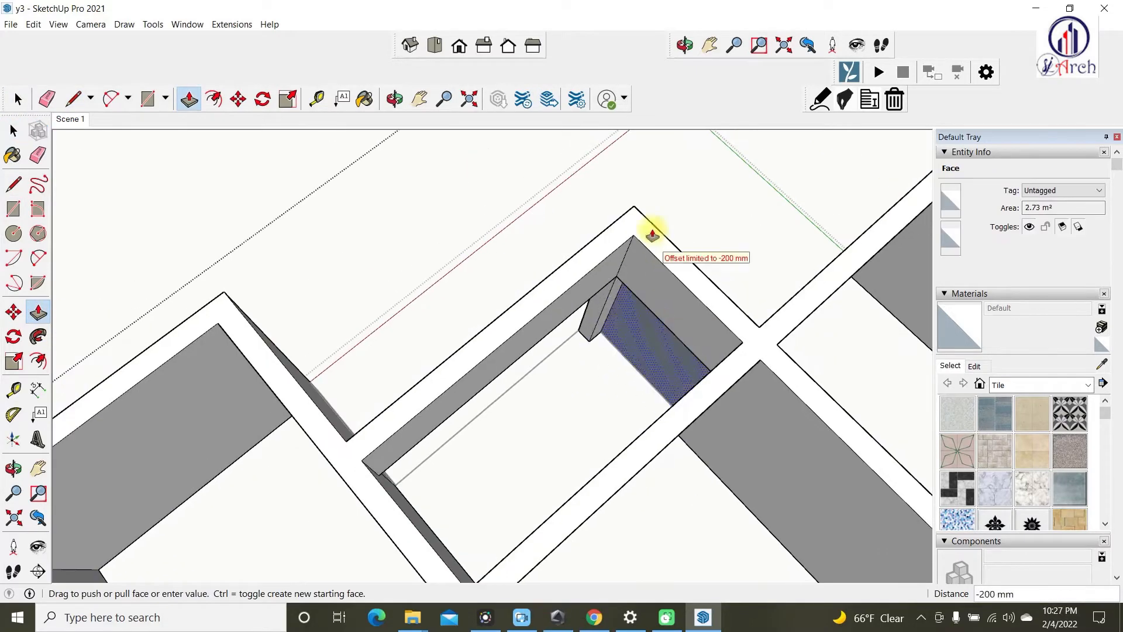
left_click(632, 206)
scroll(462, 345, "down", 3)
middle_click_drag(463, 349, 687, 353)
key("space")
- Erase the leftover vertical edge on the adjoining front wall beside the new side opening
scroll(440, 300, "down", 3)
middle_click_drag(440, 300, 661, 275)
middle_click_drag(474, 302, 865, 178)
scroll(581, 260, "up", 3)
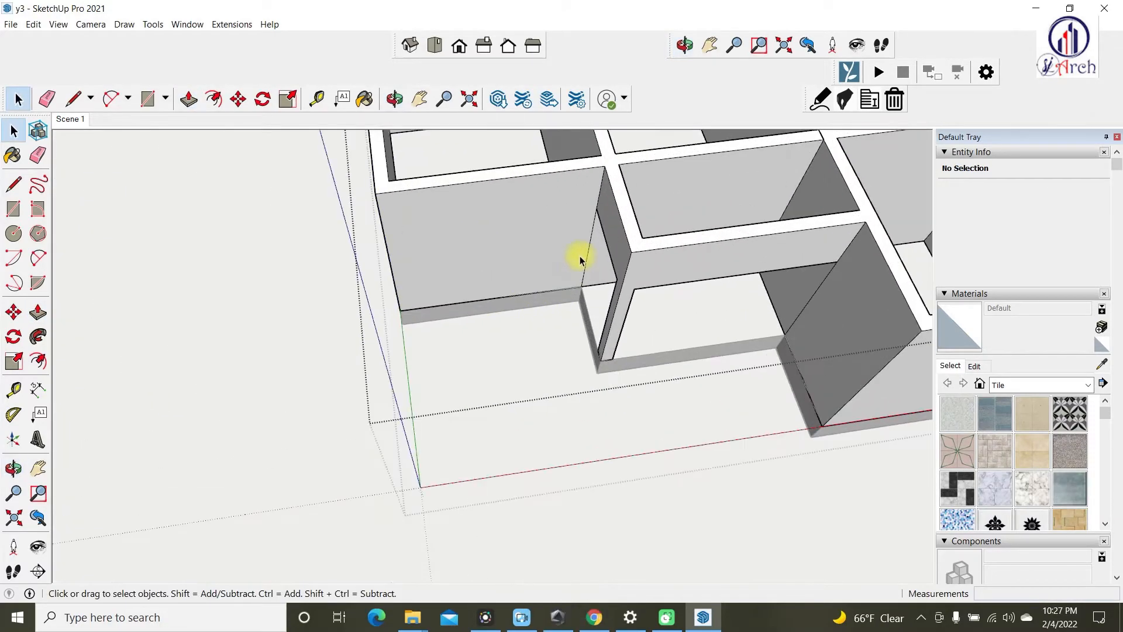
key("e")
left_click(585, 243)
key("space")
- Close the building group and view the front of the model from Scene 1
scroll(550, 281, "down", 5)
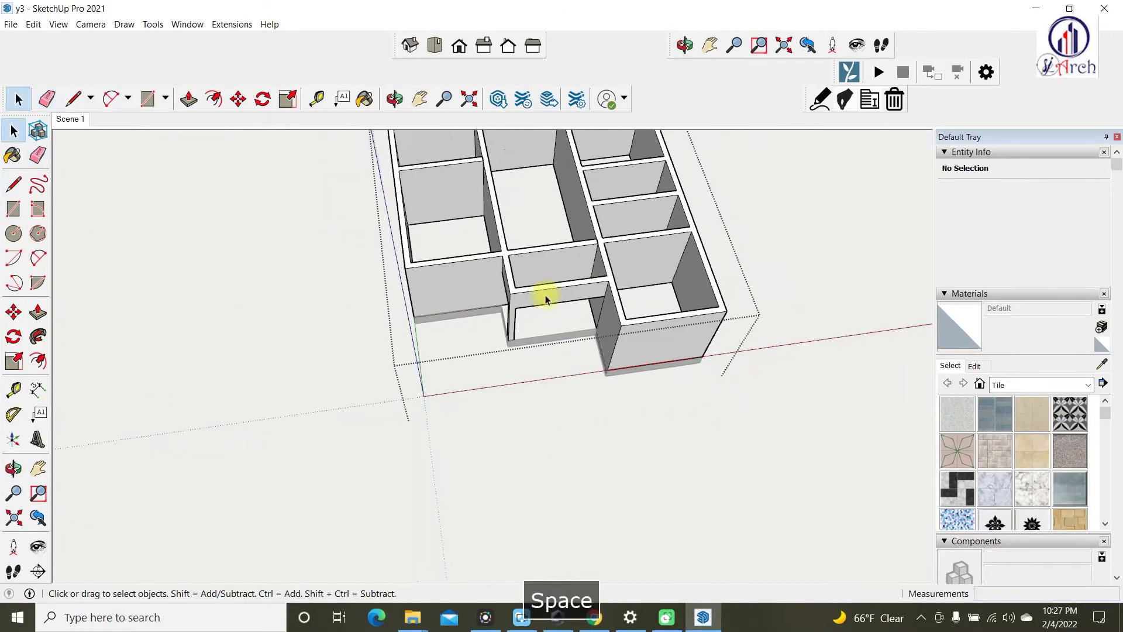
right_click(719, 429)
left_click(761, 434)
middle_click_drag(757, 434, 635, 374)
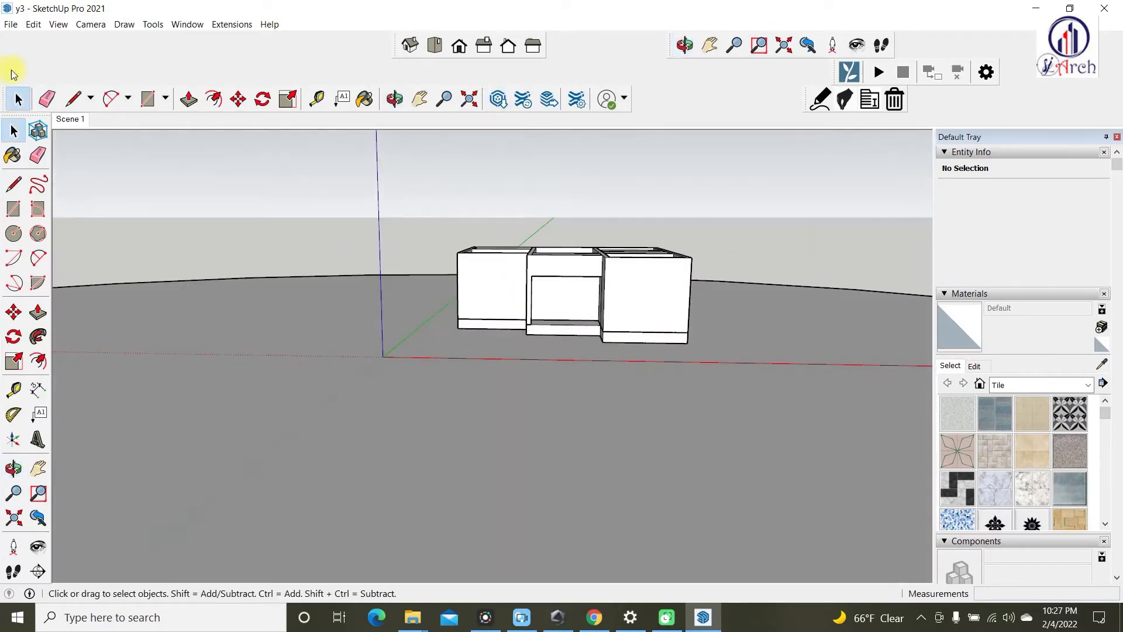
left_click(69, 120)
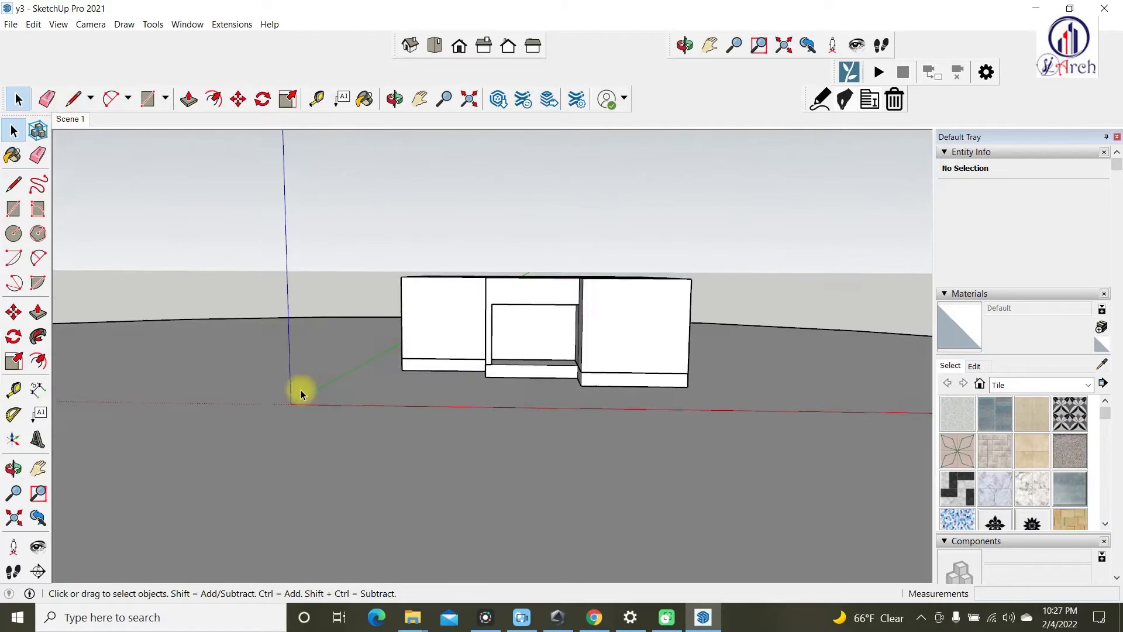
- Place a vertical guide through the middle of the projecting front room's front wall on its inner face
middle_click_drag(601, 359, 406, 433)
scroll(411, 395, "down", 4)
middle_click_drag(579, 314, 263, 448)
scroll(439, 357, "up", 4)
scroll(472, 316, "down", 3)
middle_click_drag(471, 316, 366, 283)
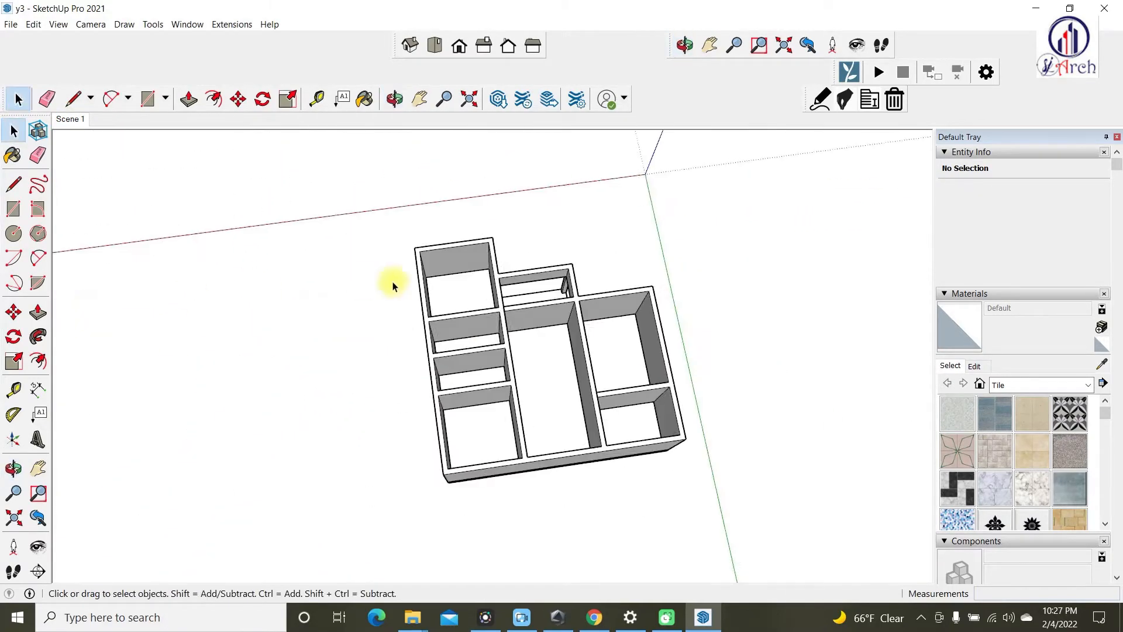
scroll(499, 225, "up", 8)
scroll(331, 277, "up", 2)
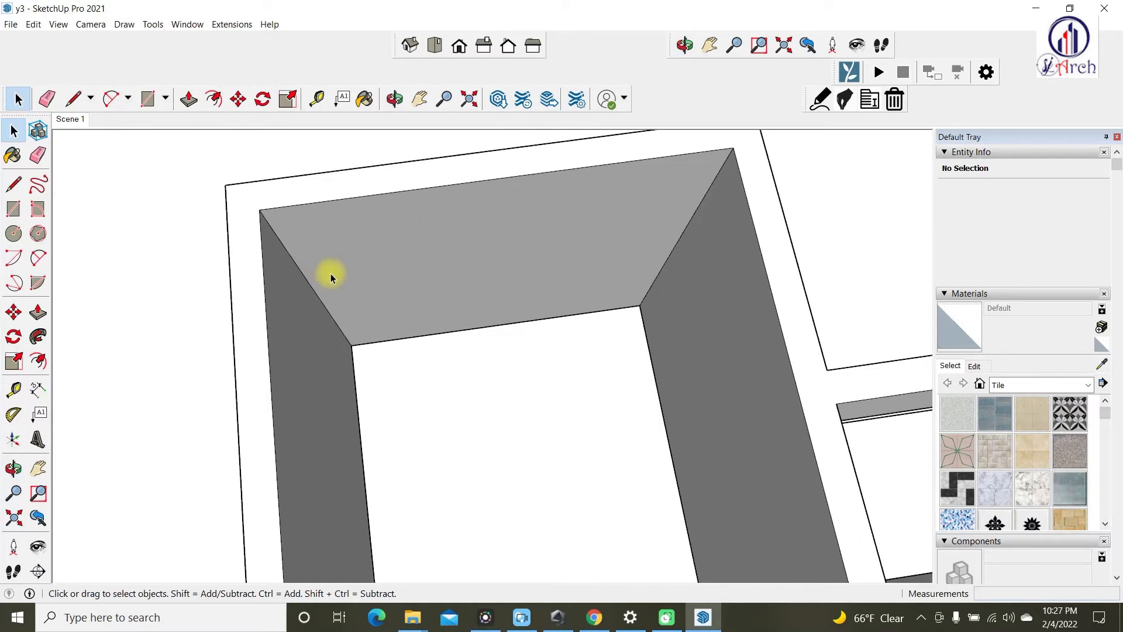
key("t")
left_click(296, 264)
scroll(398, 301, "down", 2)
key("Escape")
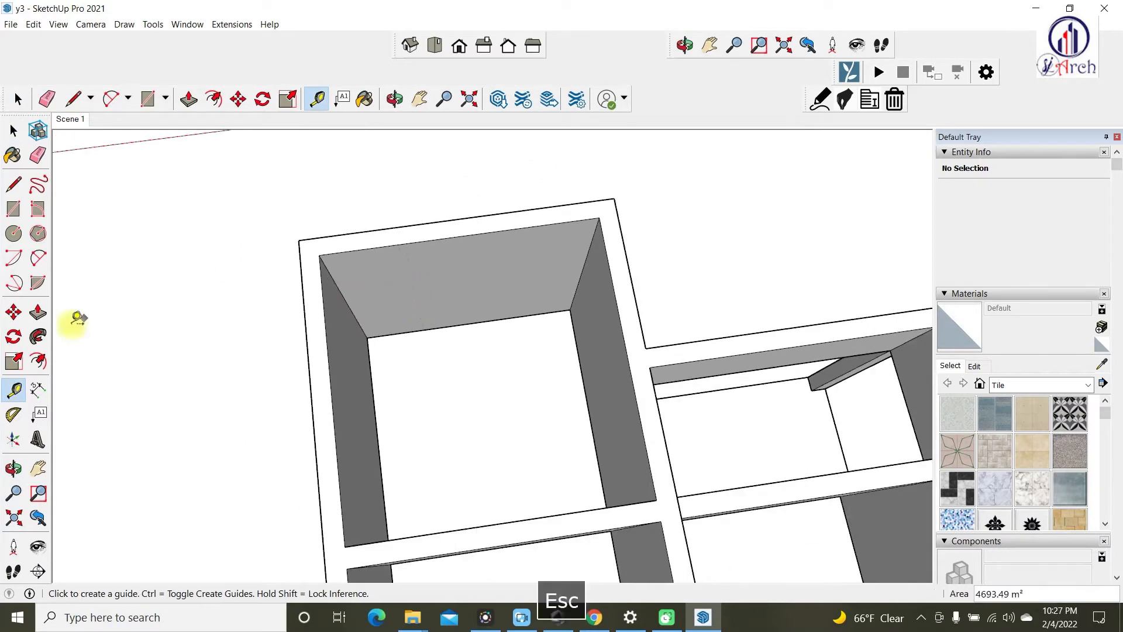
left_click(13, 389)
scroll(333, 301, "up", 2)
left_click(339, 276)
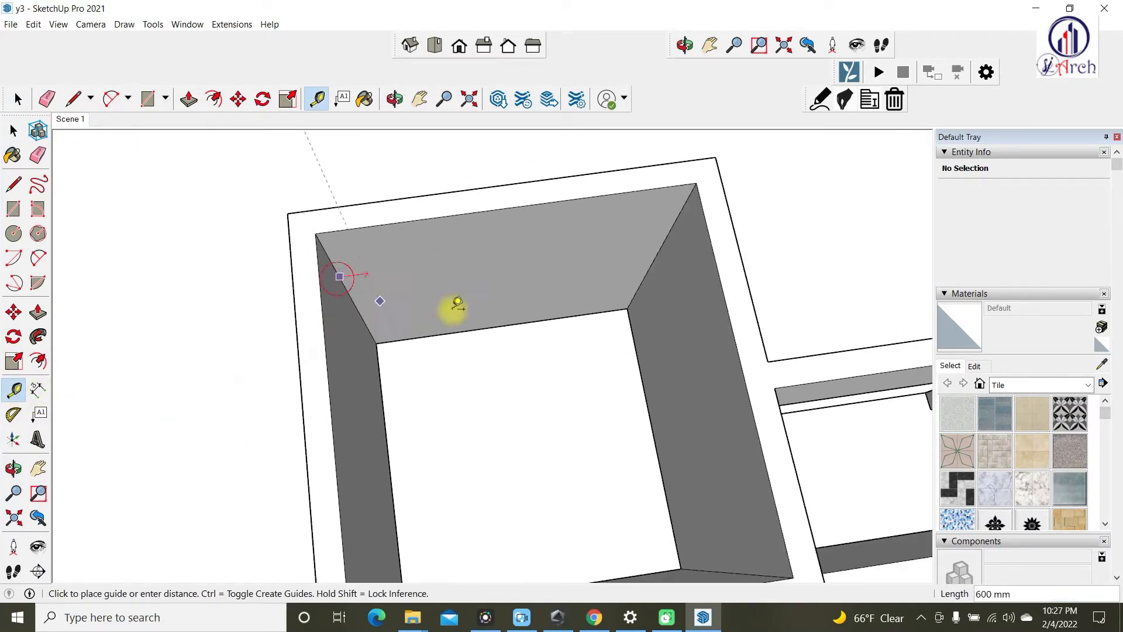
left_click(515, 212)
- Place vertical guides 750 mm to each side of the centre guide on the front wall
scroll(441, 251, "down", 2)
scroll(461, 265, "up", 2)
left_click(429, 257)
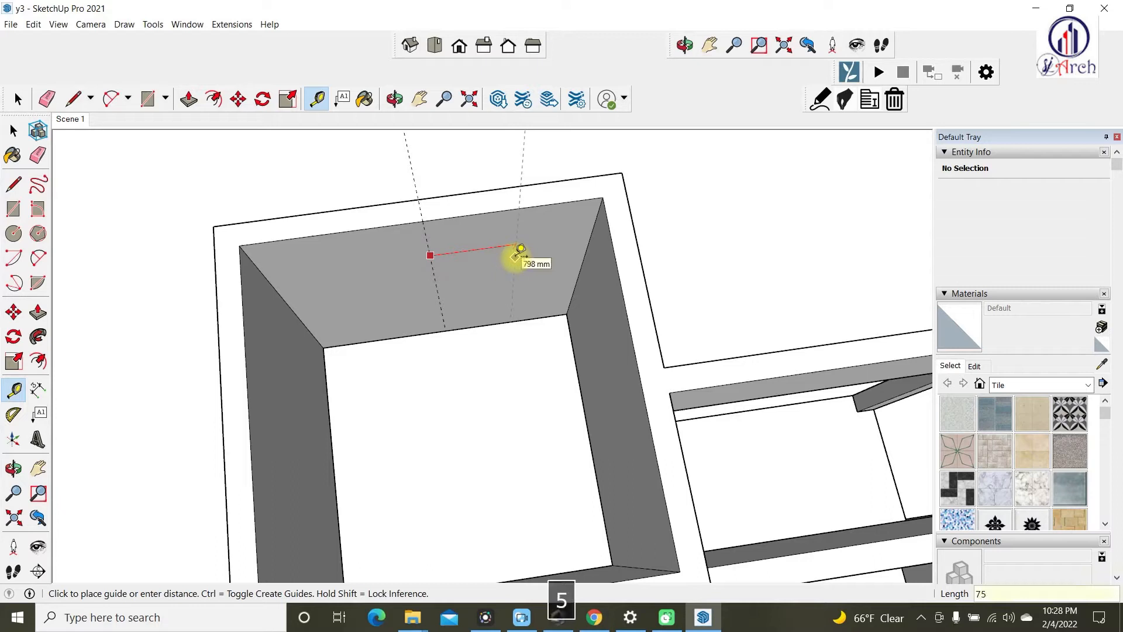
type("750")
key("Return")
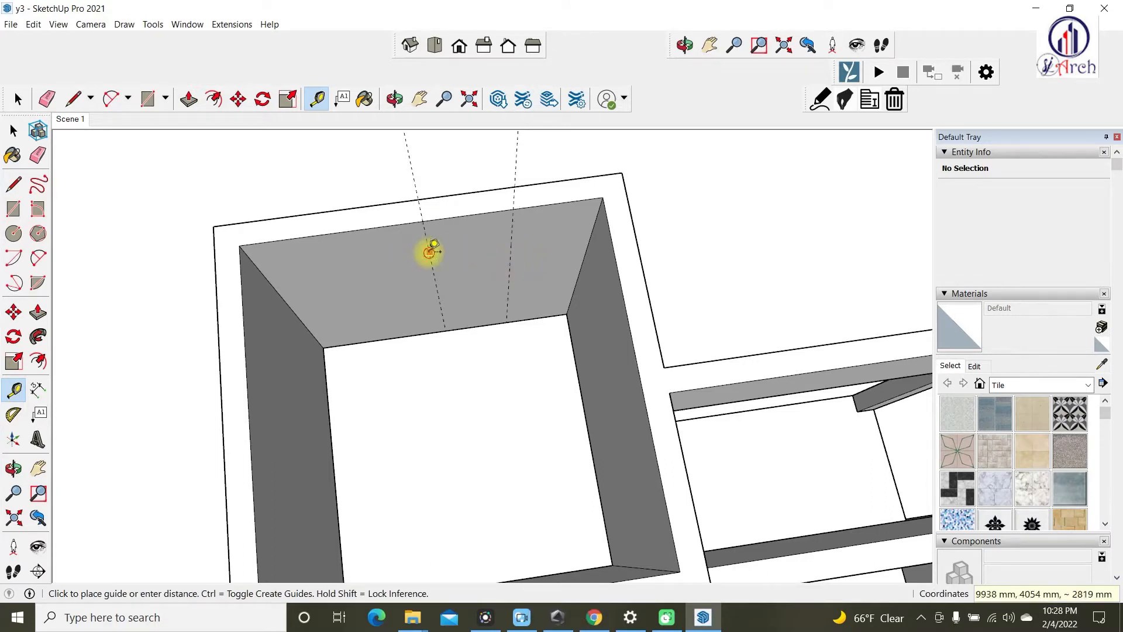
left_click(430, 252)
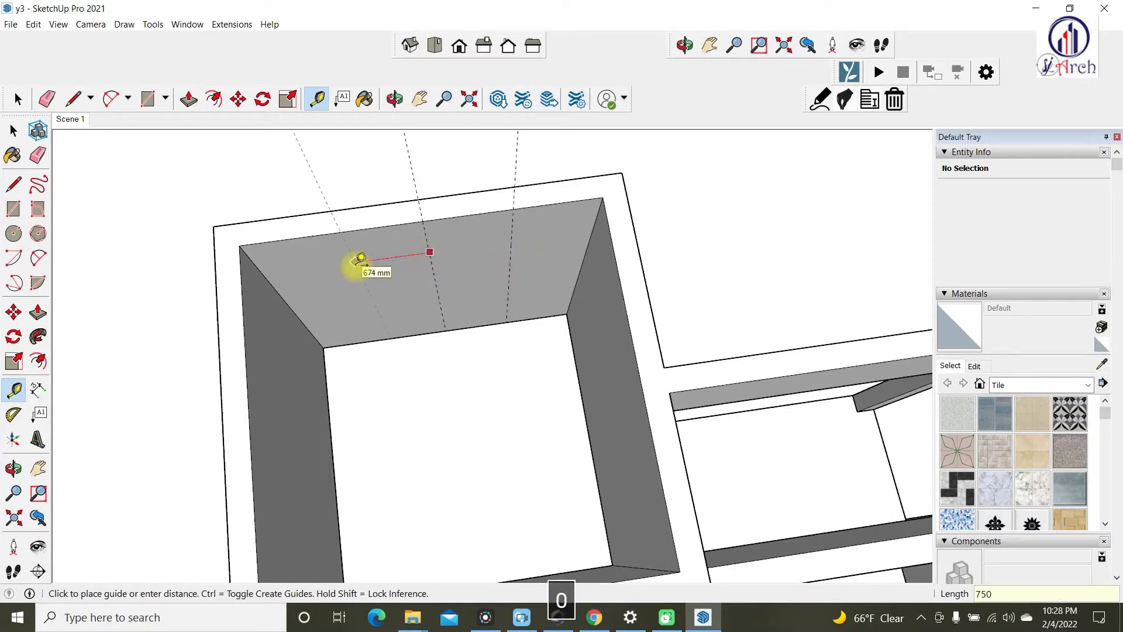
key("Return")
- Place a horizontal guide above the front wall's inner base edge and a second one below that guide
scroll(409, 243, "up", 2)
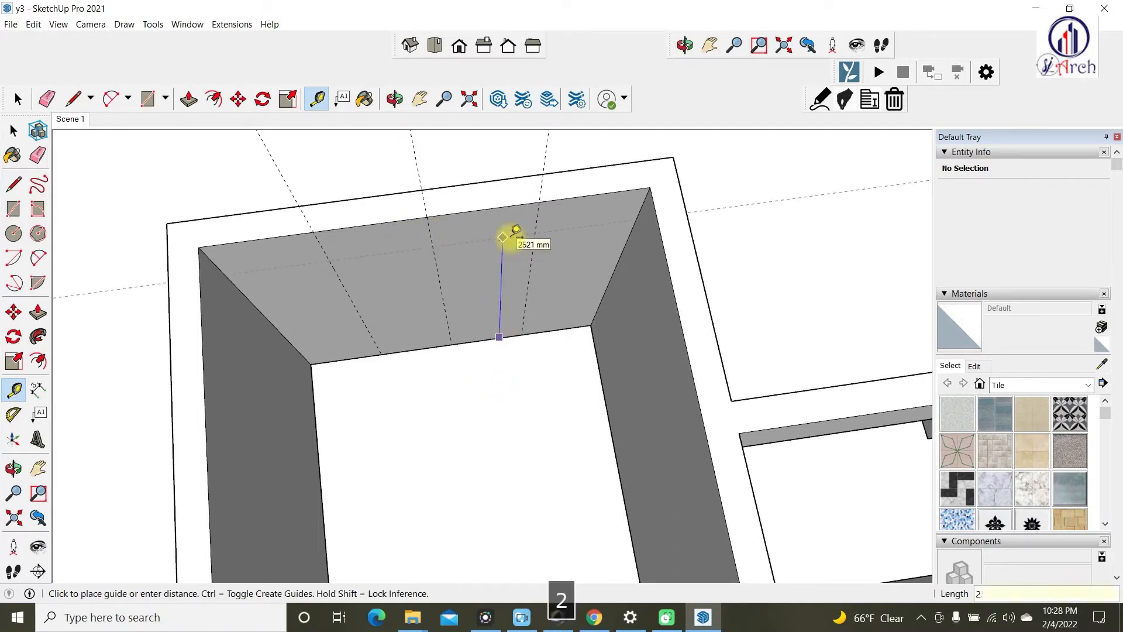
key("Return")
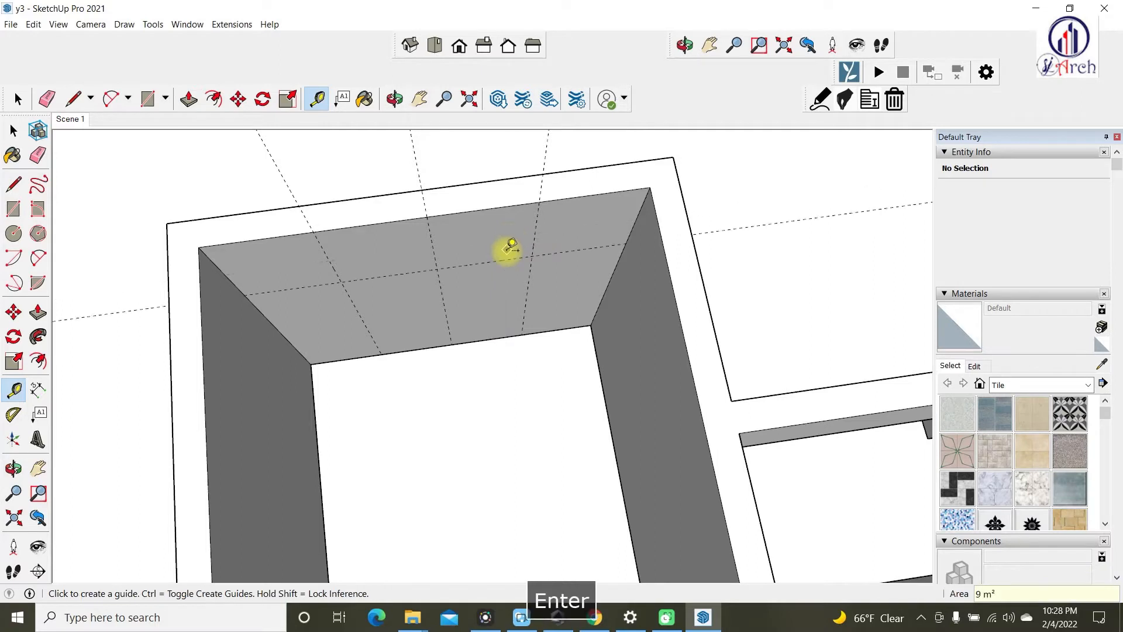
left_click(507, 258)
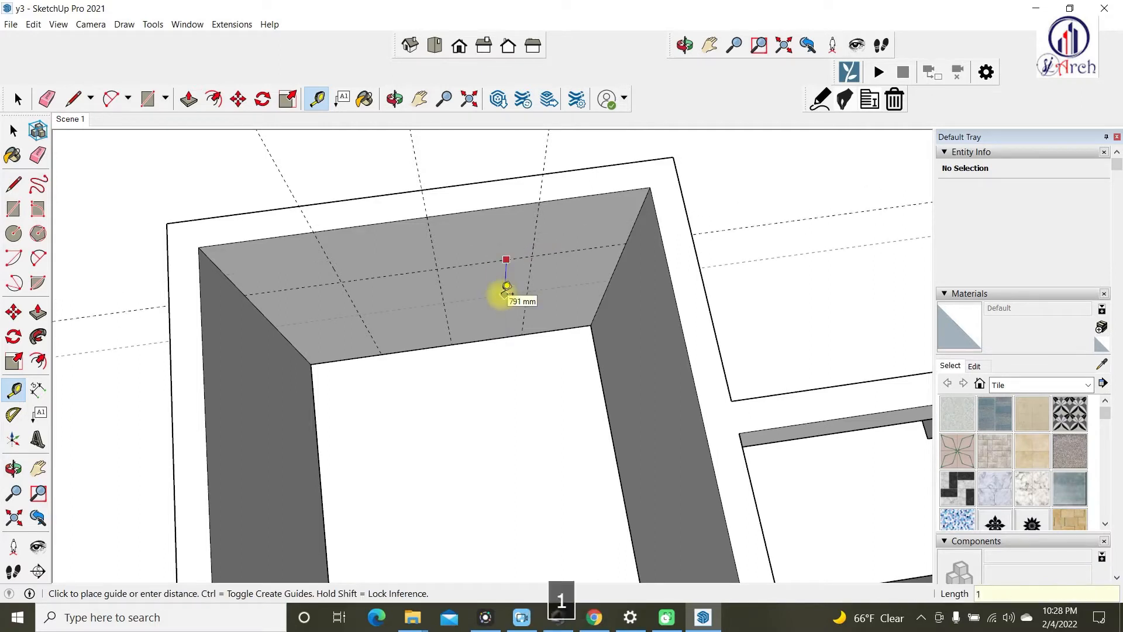
key("Return")
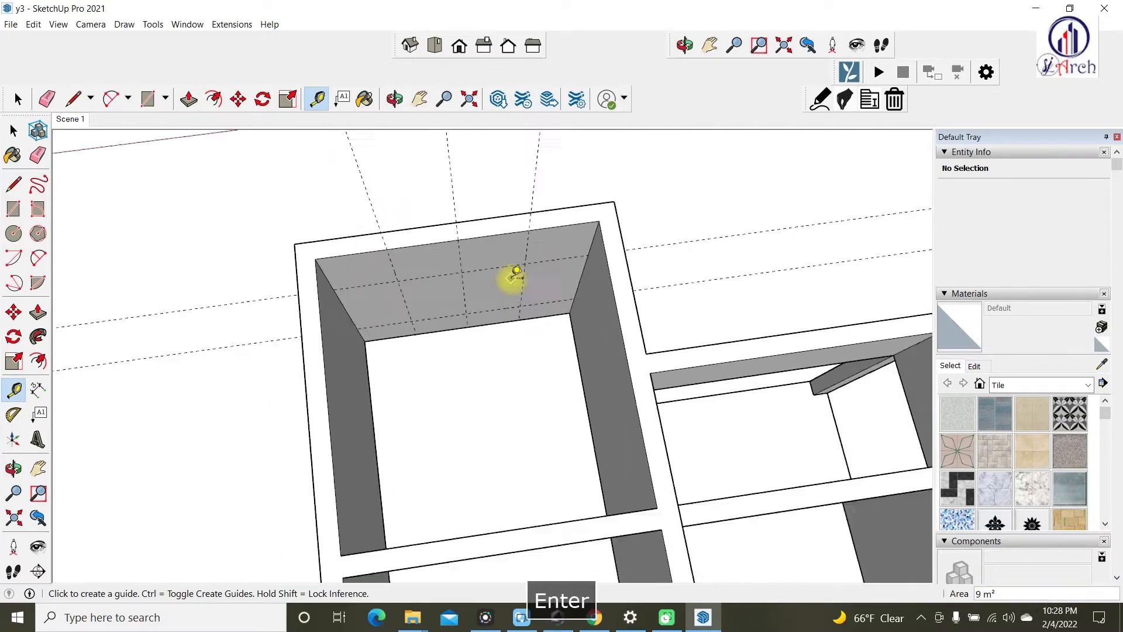
- Draw a 1500 x 1500 mm window rectangle between the guides on the projecting front room's front wall
key("space")
scroll(433, 281, "up", 5)
scroll(406, 261, "down", 4)
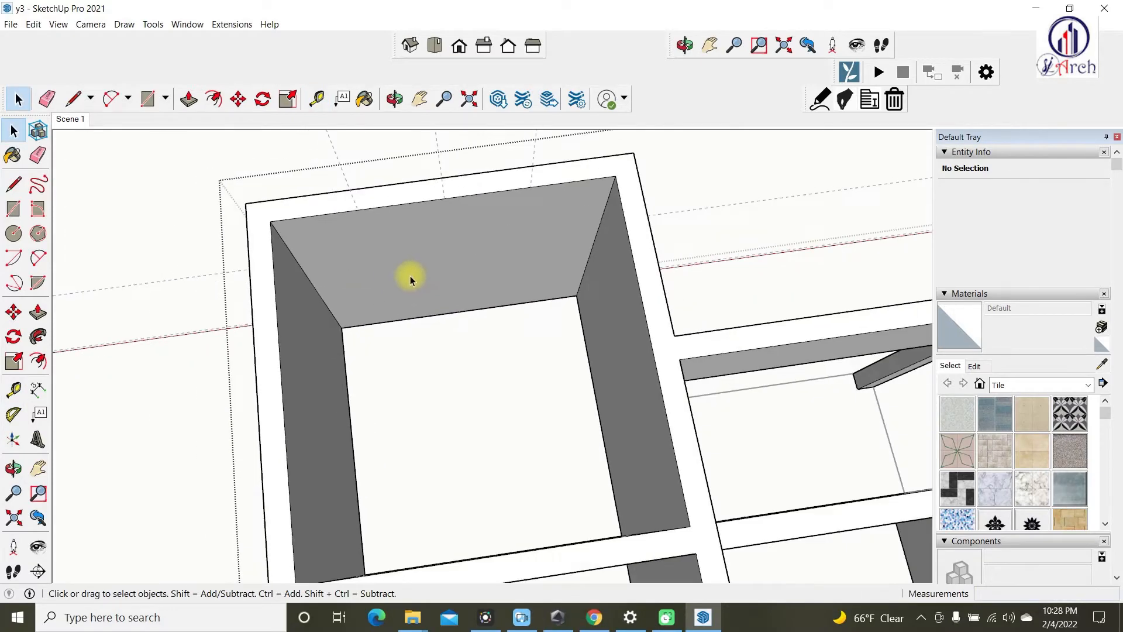
middle_click_drag(410, 275, 354, 139)
scroll(357, 144, "up", 3)
key("r")
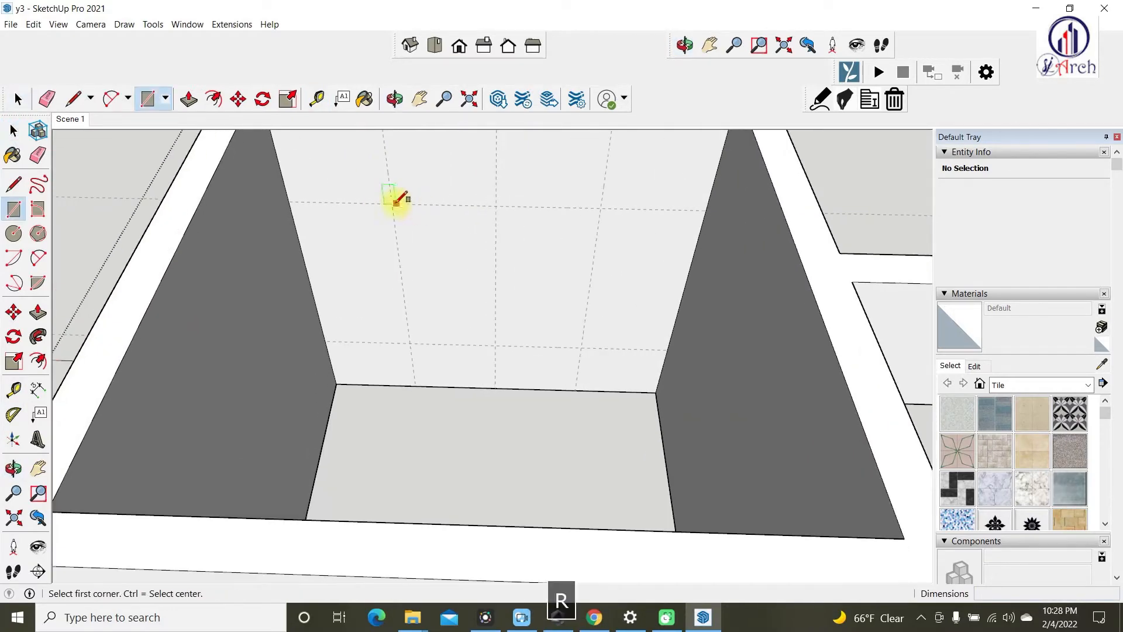
left_click(392, 202)
left_click(581, 347)
scroll(549, 471, "down", 4)
- Copy the window outline from the front wall onto the same room's outer side wall
key("space")
left_click(537, 368)
middle_click_drag(541, 360, 517, 409)
scroll(519, 380, "down", 2)
key("m")
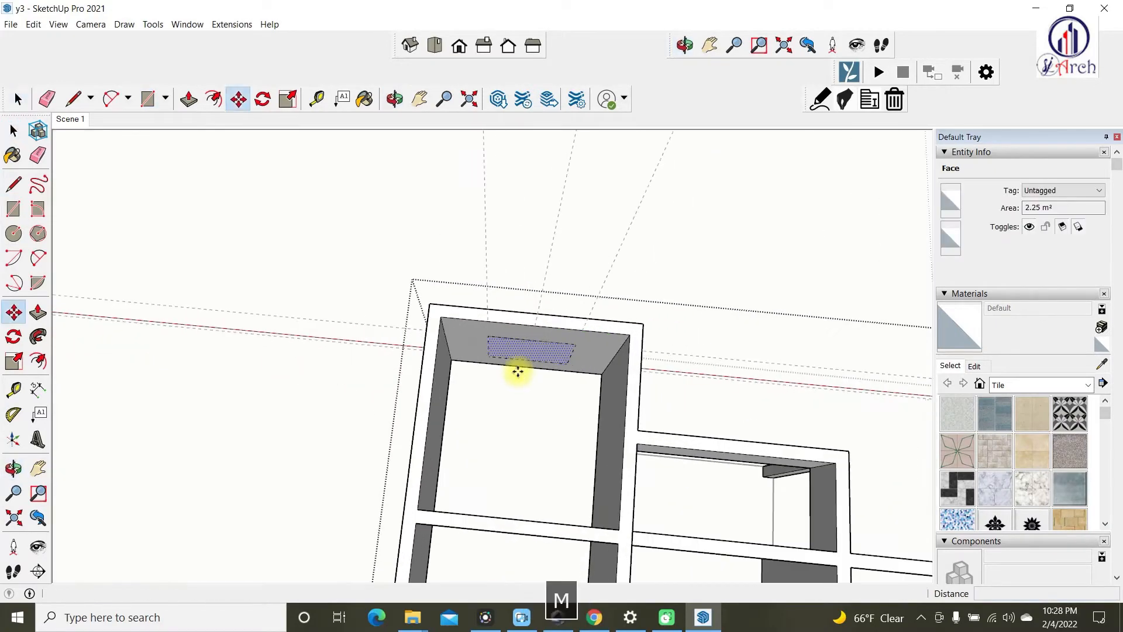
scroll(524, 351, "up", 1)
left_click(542, 315)
key("ctrl")
middle_click_drag(466, 340, 363, 214)
left_click(349, 336)
- Copy the window outline 6400 mm along the side wall into the rear corner room, and again onto that room's rear wall
key("ctrl")
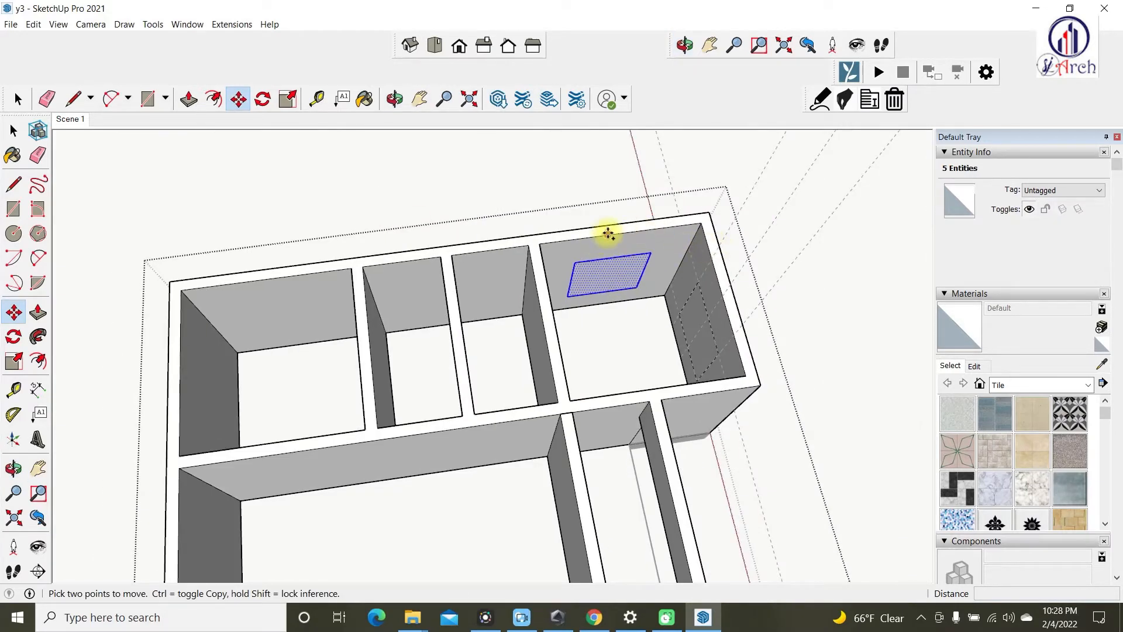
left_click(619, 234)
key("ctrl")
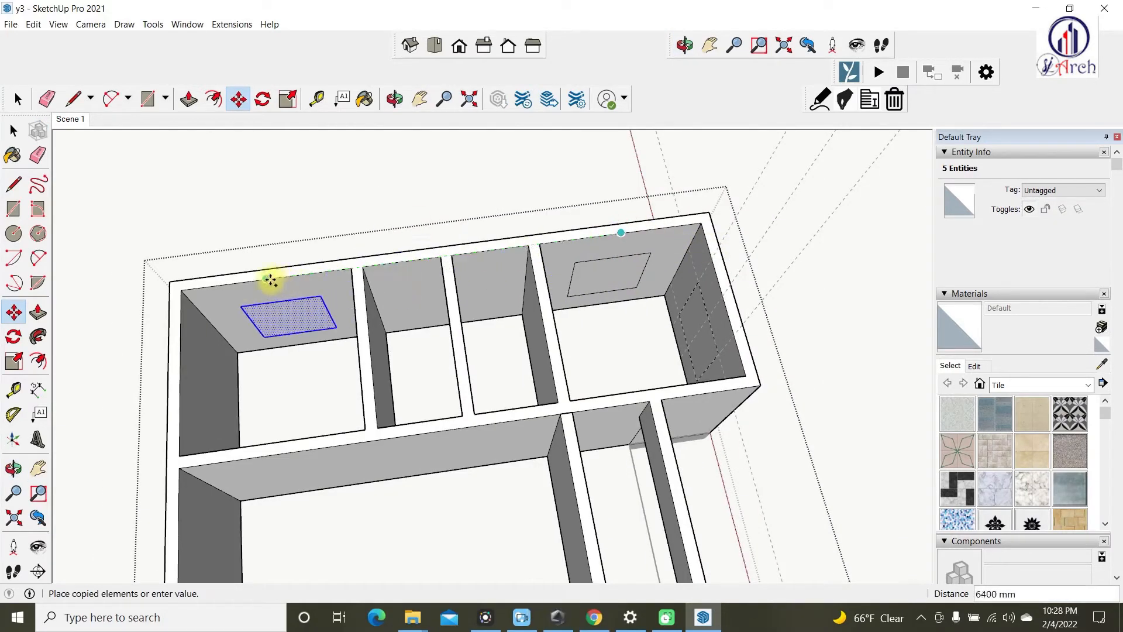
left_click(270, 281)
left_click(269, 278)
key("ctrl")
middle_click_drag(233, 314, 168, 283)
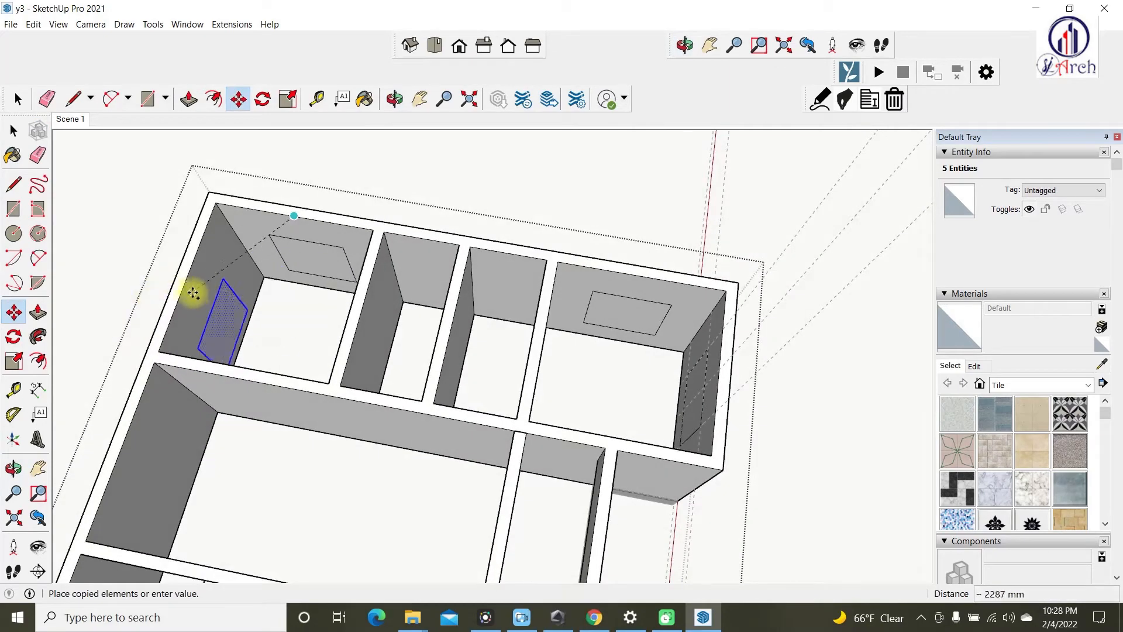
left_click(188, 282)
- Copy the rear corner room's window outline 3200 mm along the rear wall into the central hall
middle_click_drag(326, 281, 501, 251)
scroll(503, 246, "up", 2)
left_click(513, 185)
key("ctrl")
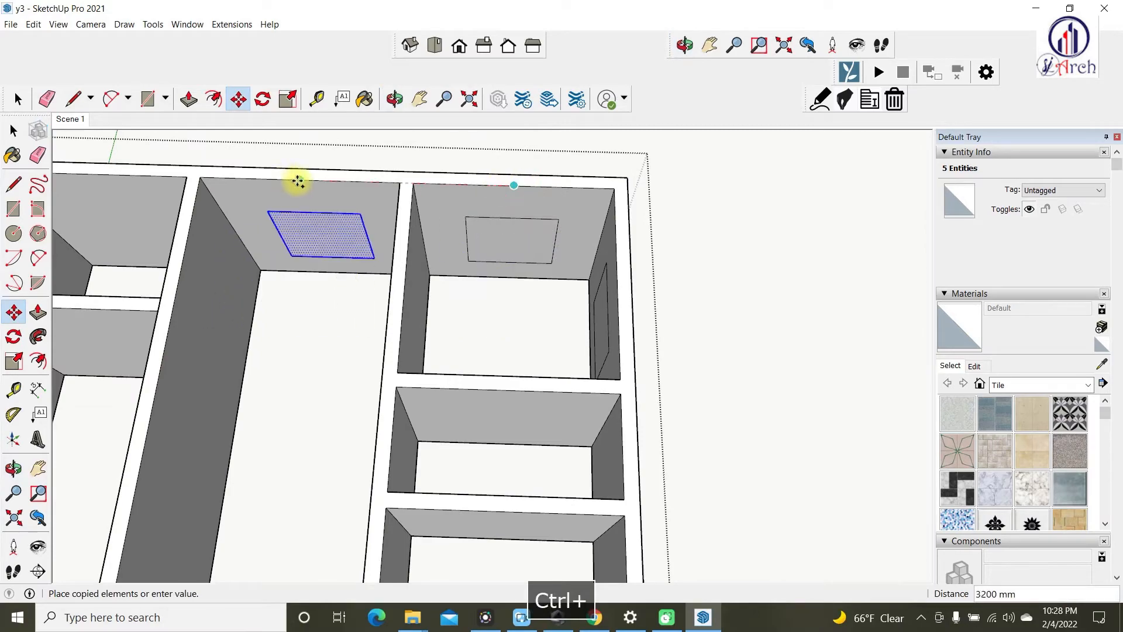
left_click(299, 182)
- Copy the window outline onto the outer side wall of the front room across the hall, and again onto that room's front wall
scroll(369, 189, "down", 2)
middle_click_drag(369, 189, 526, 292, "shift")
key("m")
left_click(759, 318)
key("ctrl")
middle_click_drag(421, 306, 481, 268)
left_click(471, 249)
key("ctrl")
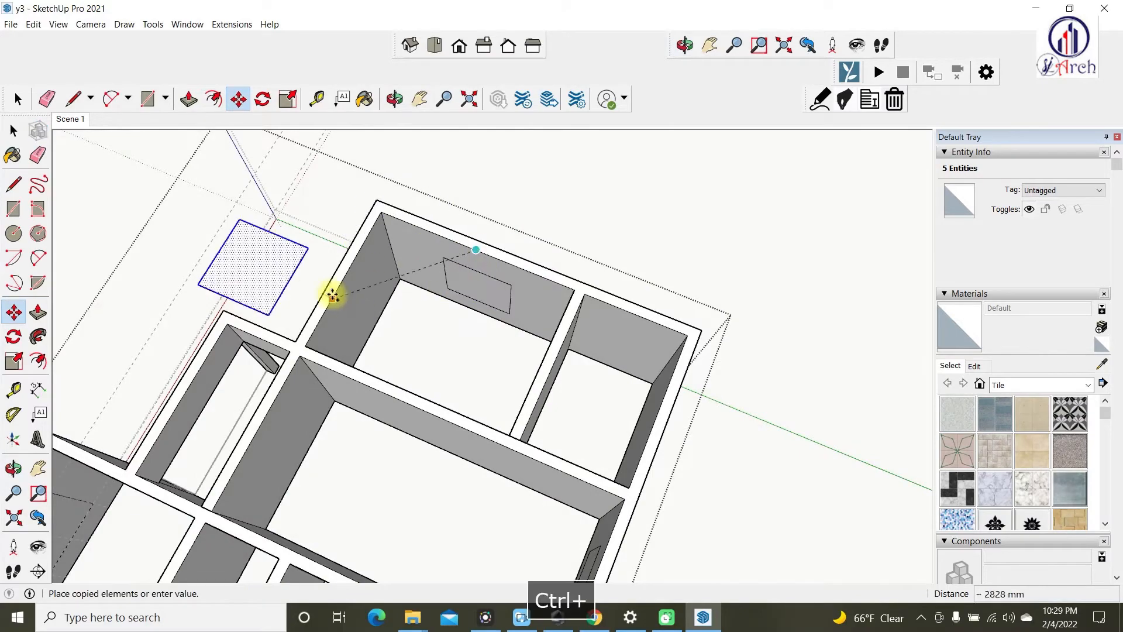
left_click(342, 285)
- Copy the window outline from that room's front wall onto the adjacent front wall of the central hall
key("ctrl")
scroll(341, 284, "down", 4)
middle_click_drag(341, 284, 409, 368, "shift")
key("space")
scroll(480, 342, "up", 2)
middle_click_drag(479, 341, 197, 189, "shift")
scroll(571, 262, "up", 3)
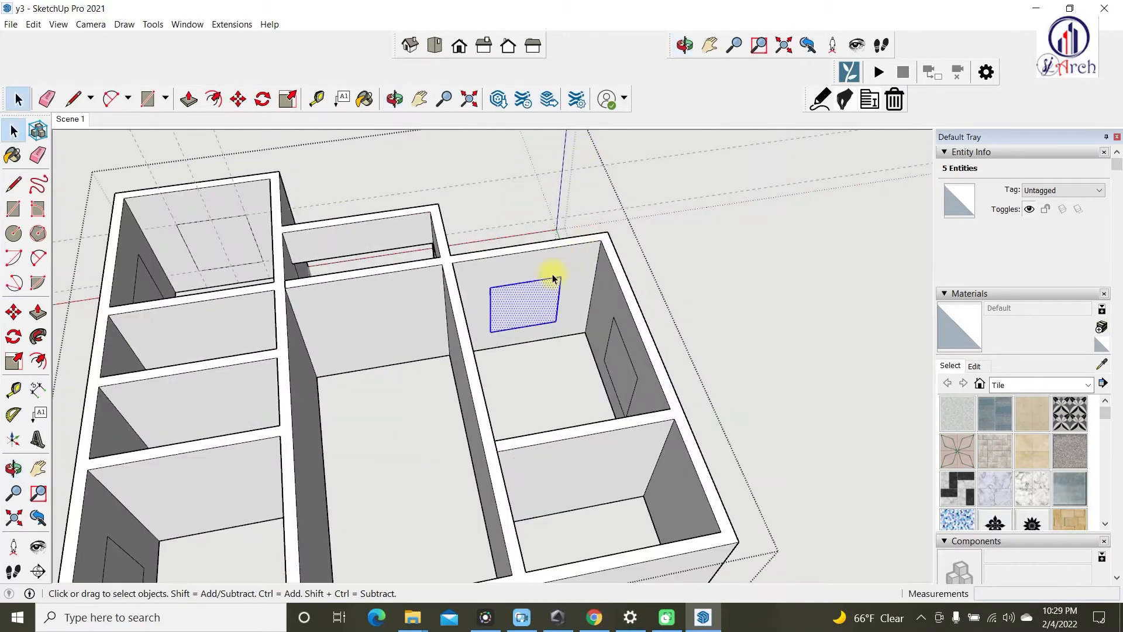
scroll(553, 278, "up", 1)
key("m")
left_click(526, 246)
key("ctrl")
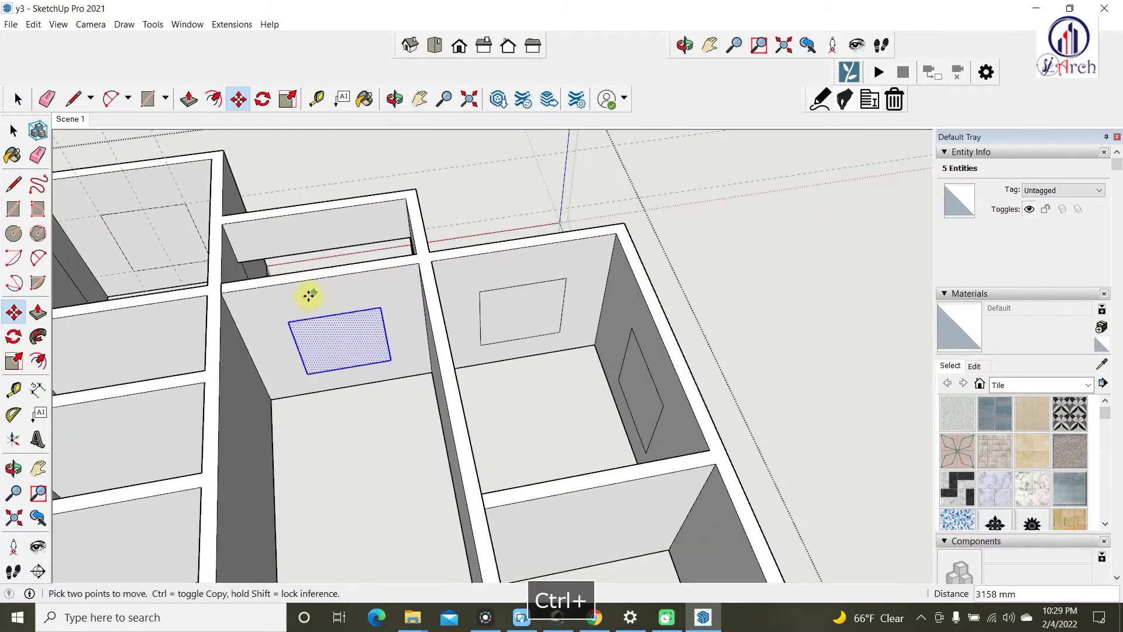
- Slide the hall's front window outline along its wall towards the partition shared with the neighbouring windowed room
scroll(309, 295, "up", 4)
left_click(466, 322)
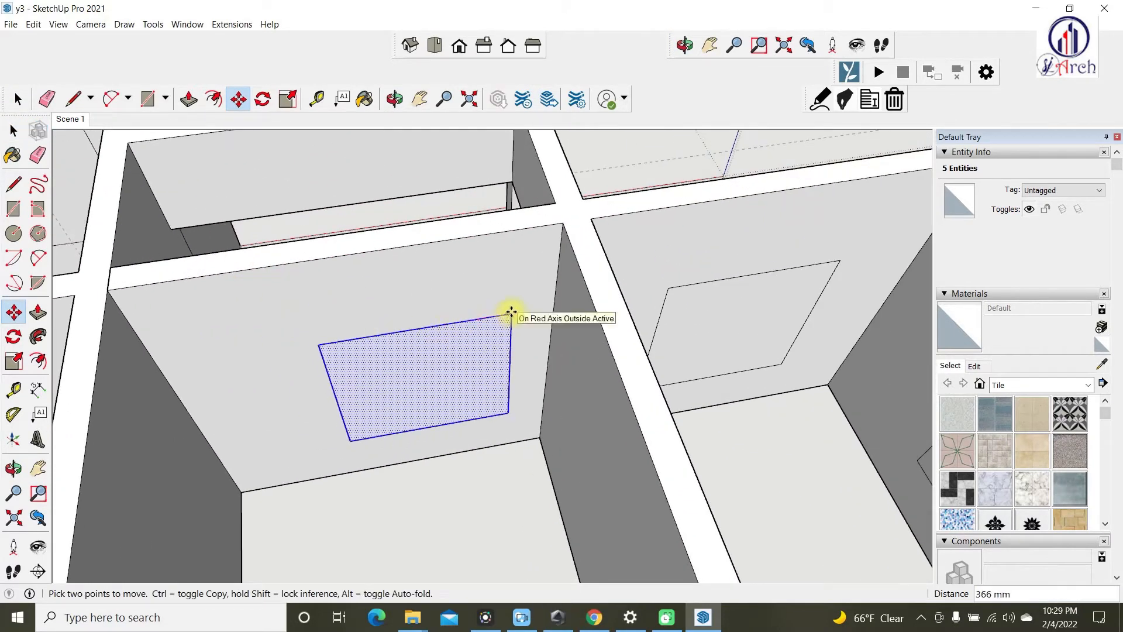
key("Return")
scroll(325, 383, "up", 1)
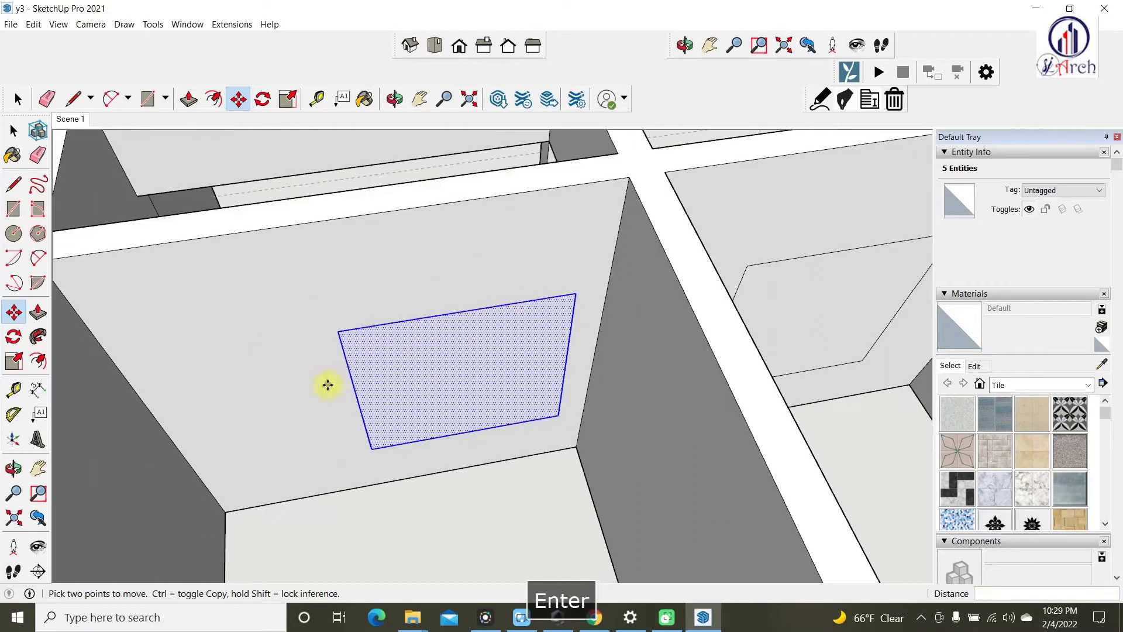
- Narrow the hall's front window by moving its side edge nearest the partition 500 mm inward
key("space")
left_click(571, 319)
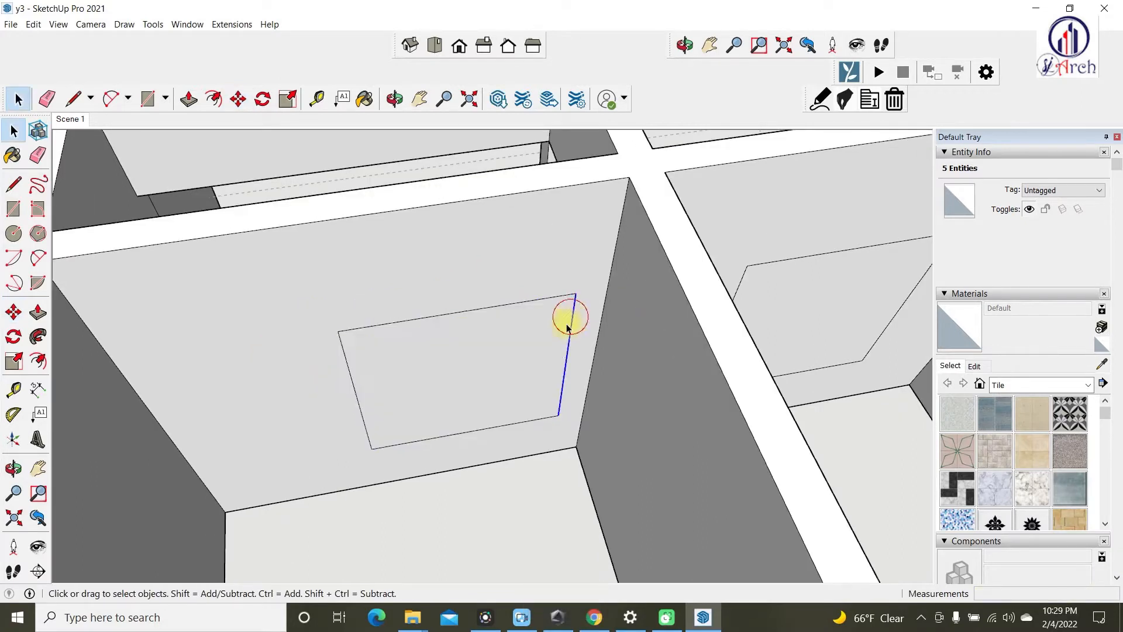
left_click(13, 312)
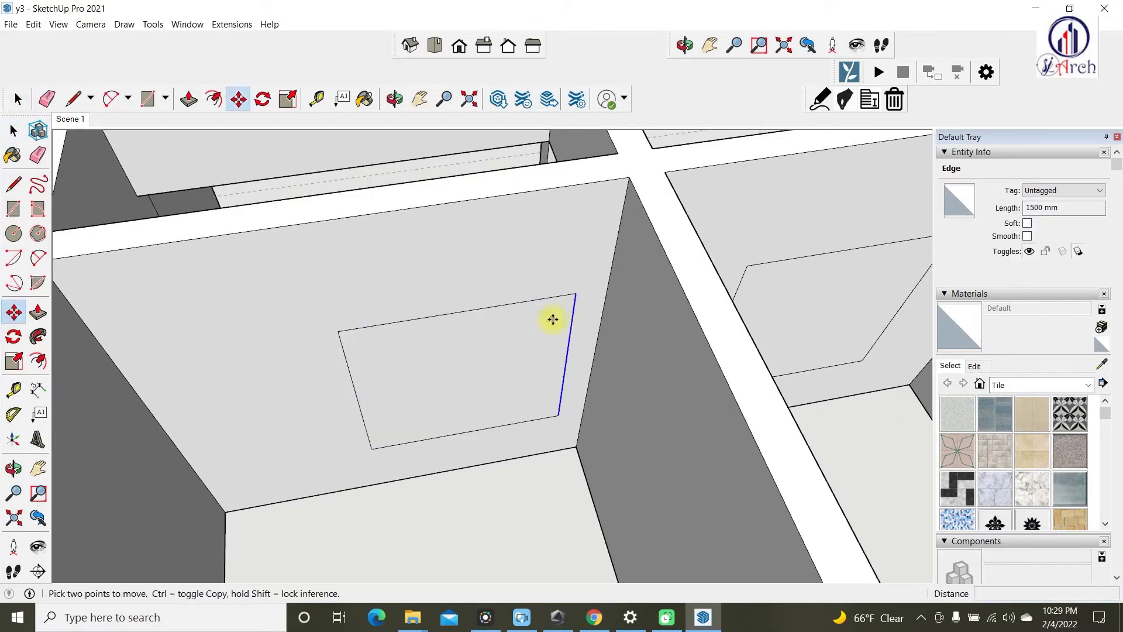
left_click(573, 296)
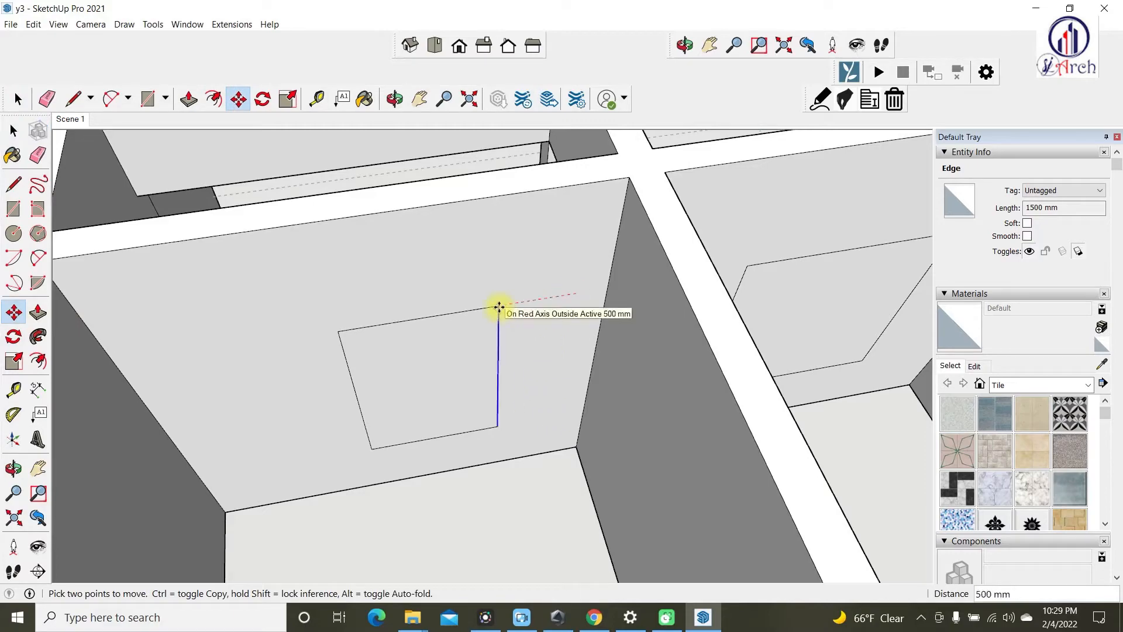
key("Return")
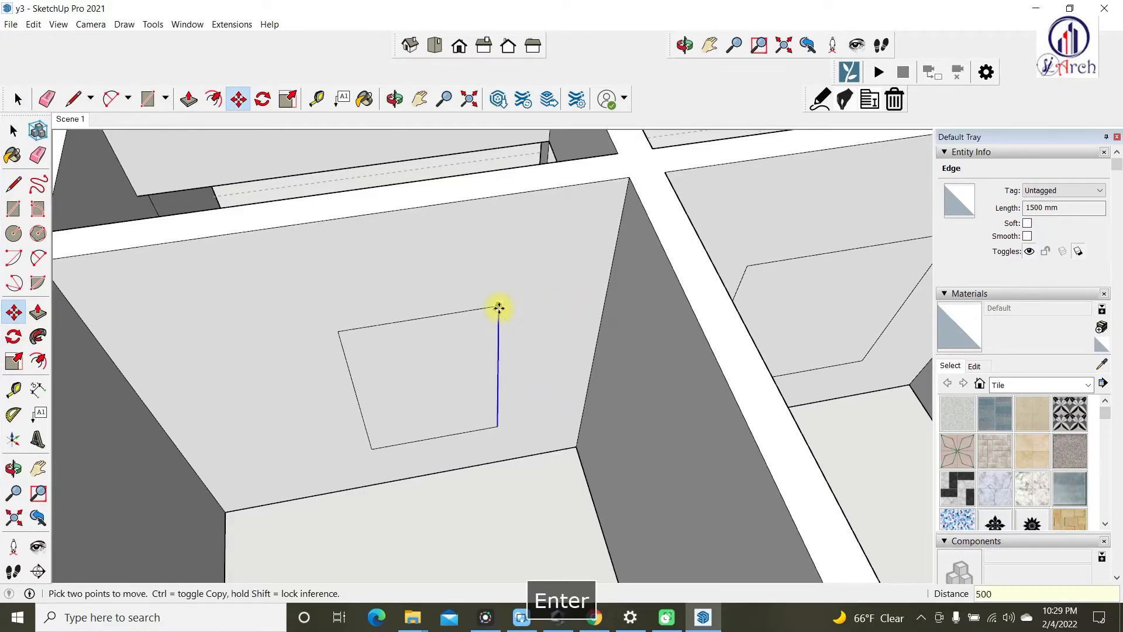
- Copy the vertical corner edge beside the hall's front window 1000 mm along the wall to mark the door width
scroll(499, 307, "down", 6)
key("space")
middle_click_drag(431, 261, 353, 349)
scroll(318, 309, "up", 5)
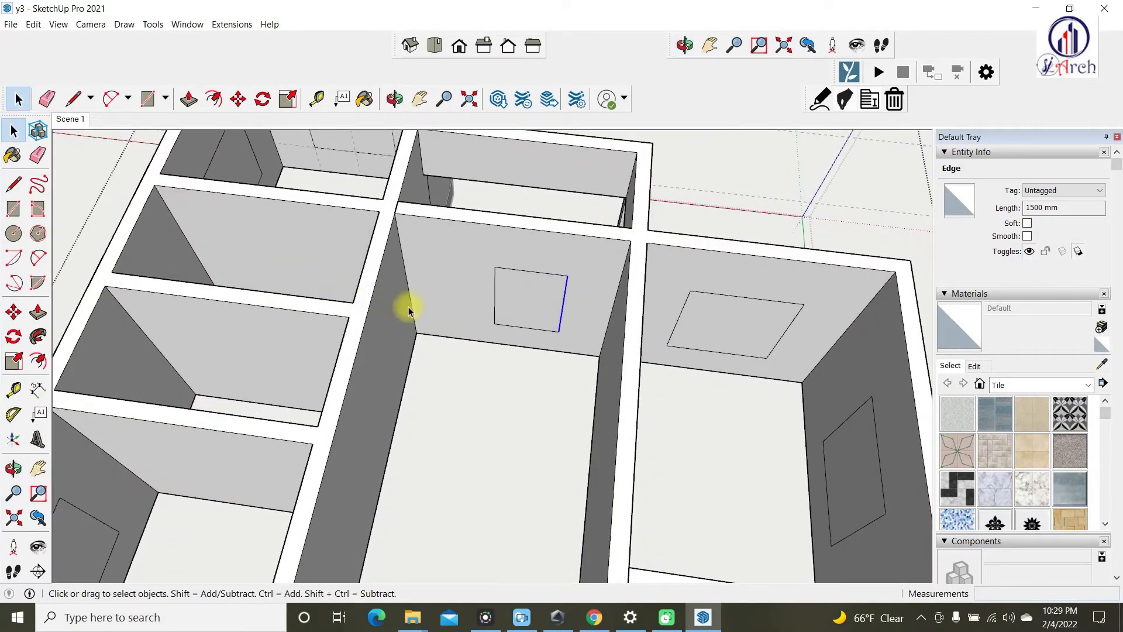
scroll(411, 313, "up", 3)
key("m")
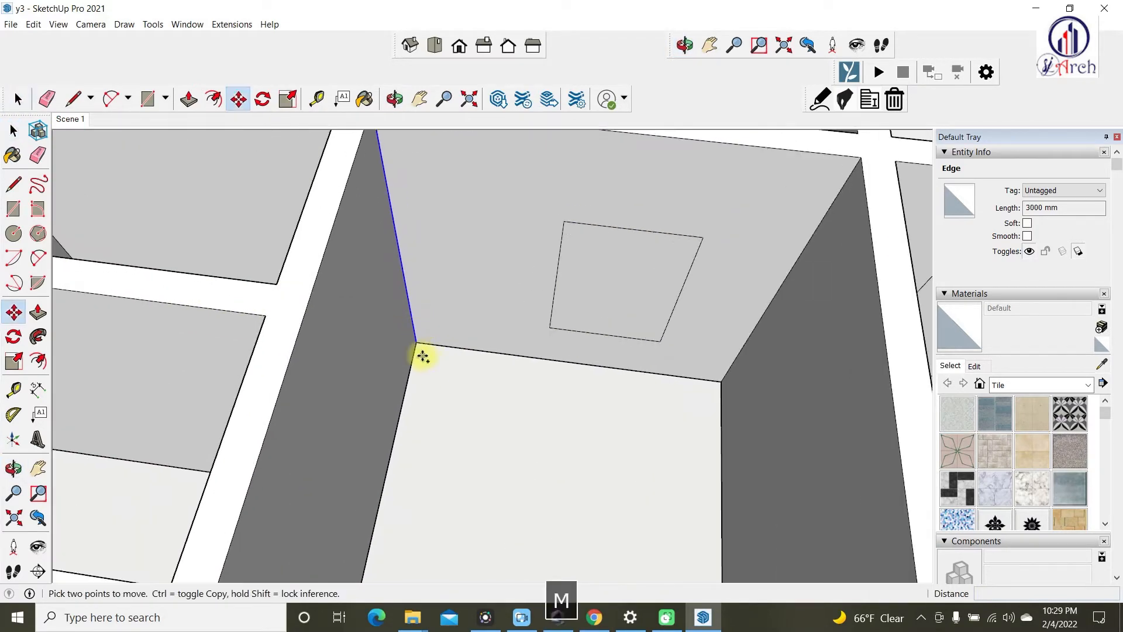
left_click(416, 332)
key("ctrl")
type("100")
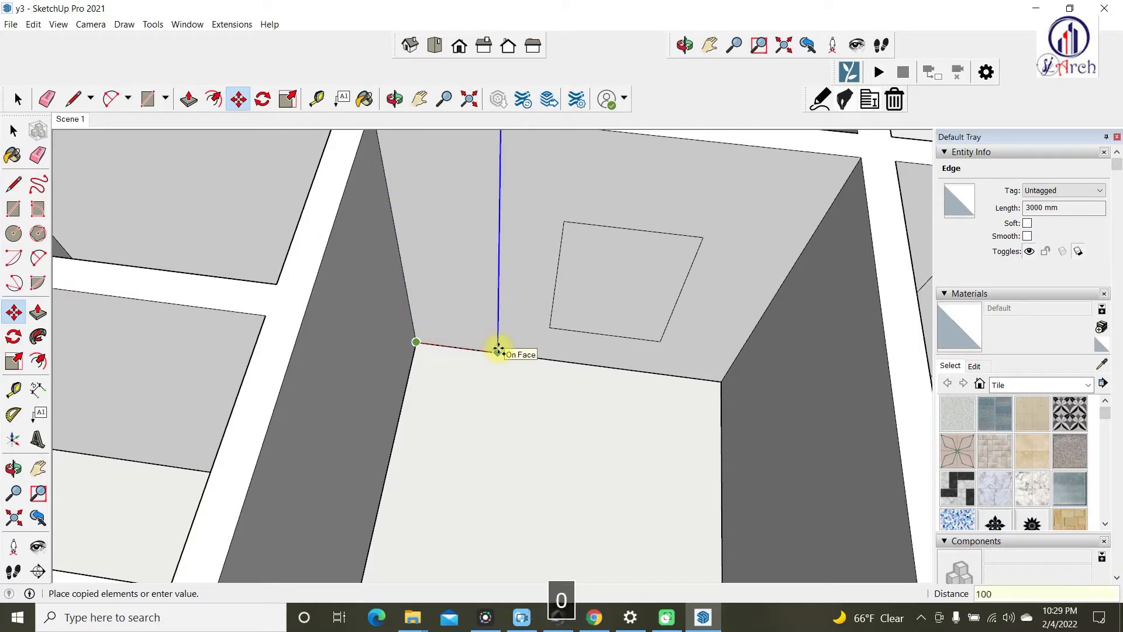
type("0")
key("Return")
key("space")
- Copy the door's 1000 mm base edge up 2100 mm, level with the window head, to form the door top
scroll(491, 373, "down", 5)
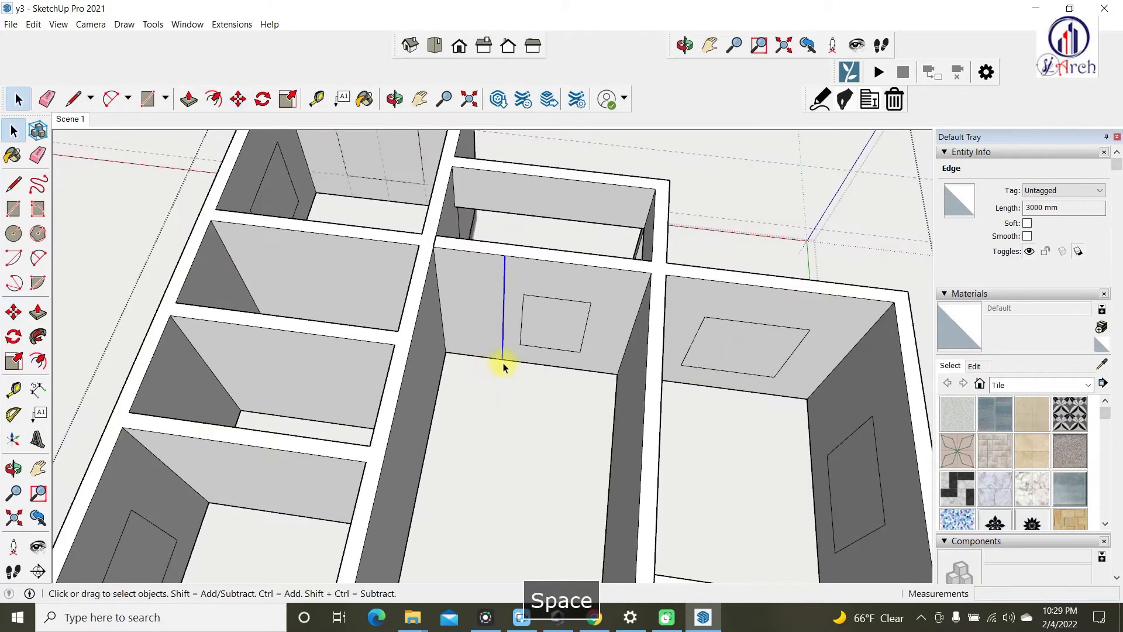
scroll(503, 367, "up", 2)
key("Escape")
scroll(497, 375, "up", 2)
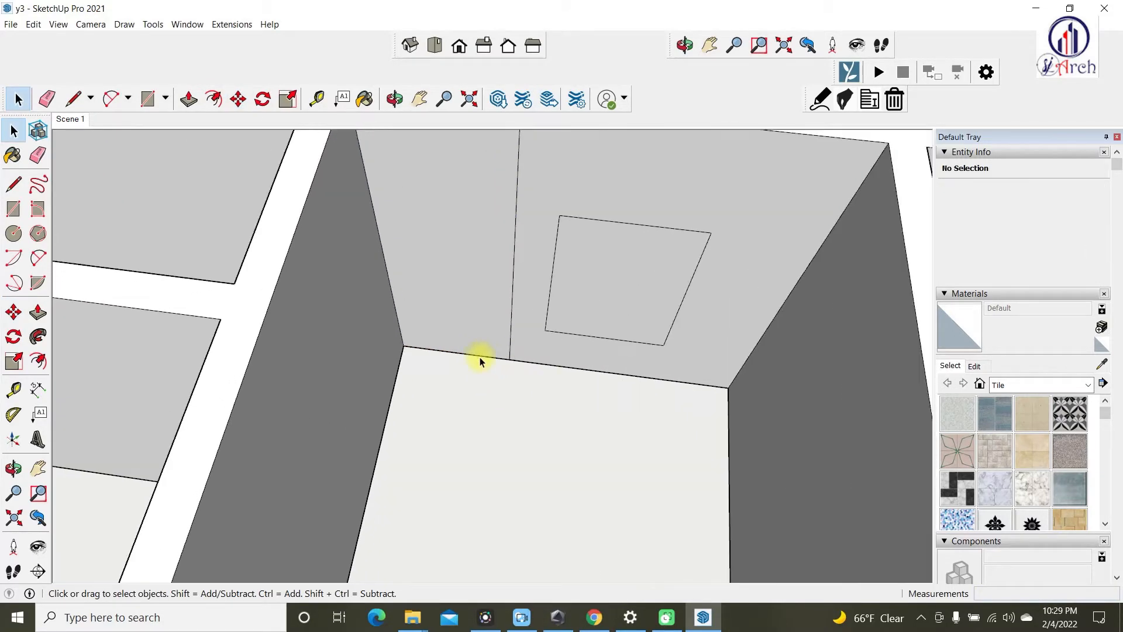
scroll(574, 431, "down", 3)
key("m")
scroll(572, 381, "up", 3)
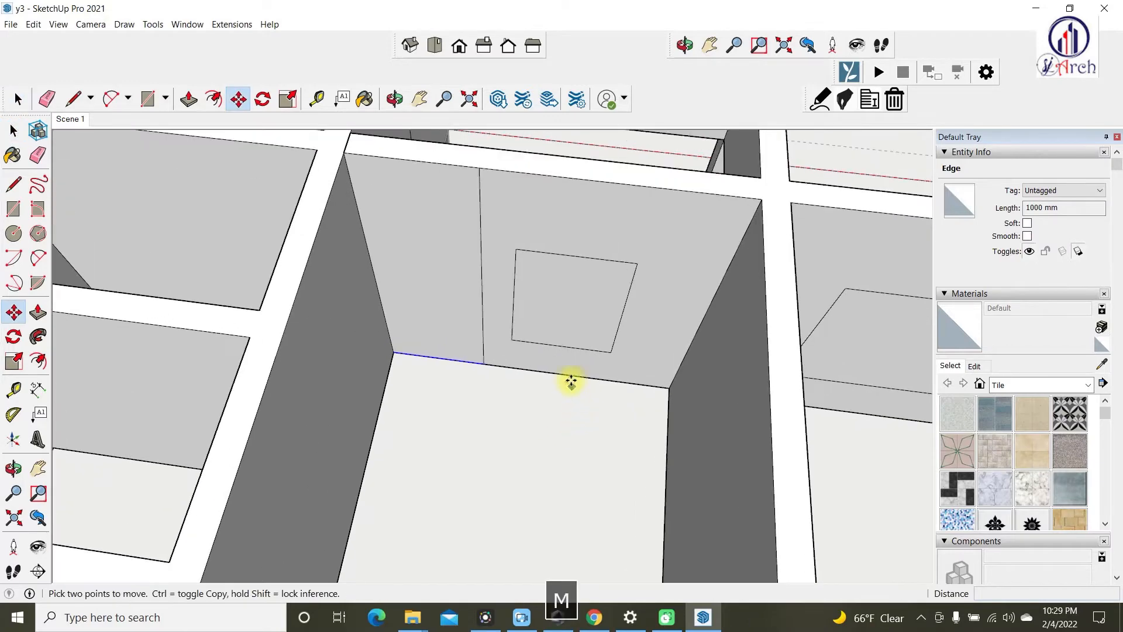
key("ctrl")
left_click(571, 379)
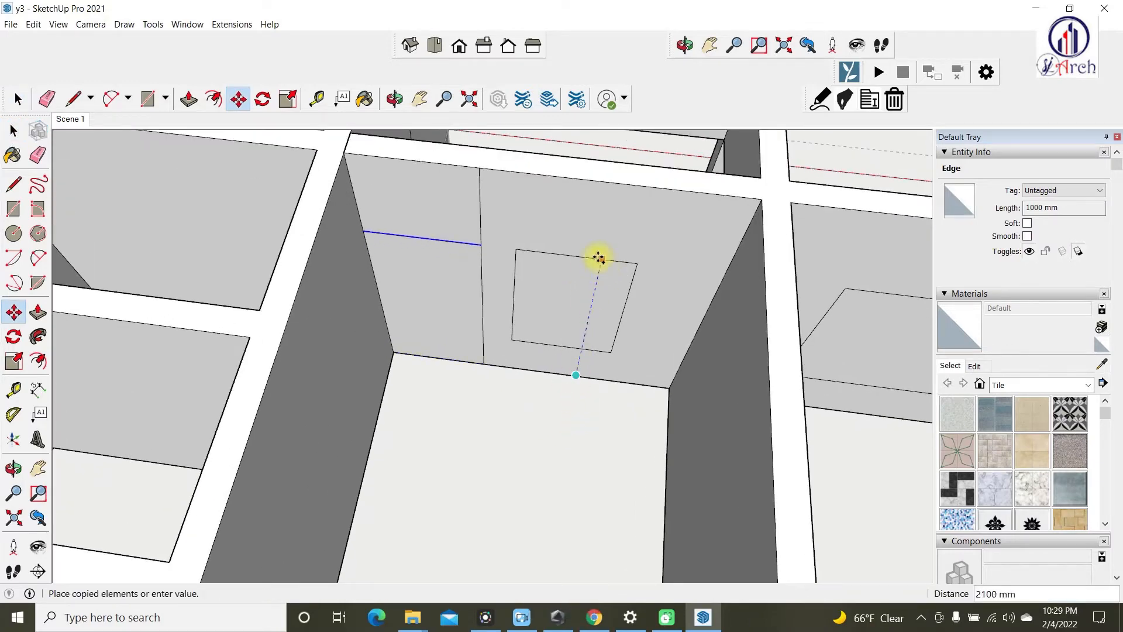
left_click(599, 257)
key("ctrl")
- Erase the leftover vertical line above the door outline on the hall's front wall
scroll(485, 347, "down", 3)
scroll(451, 296, "up", 3)
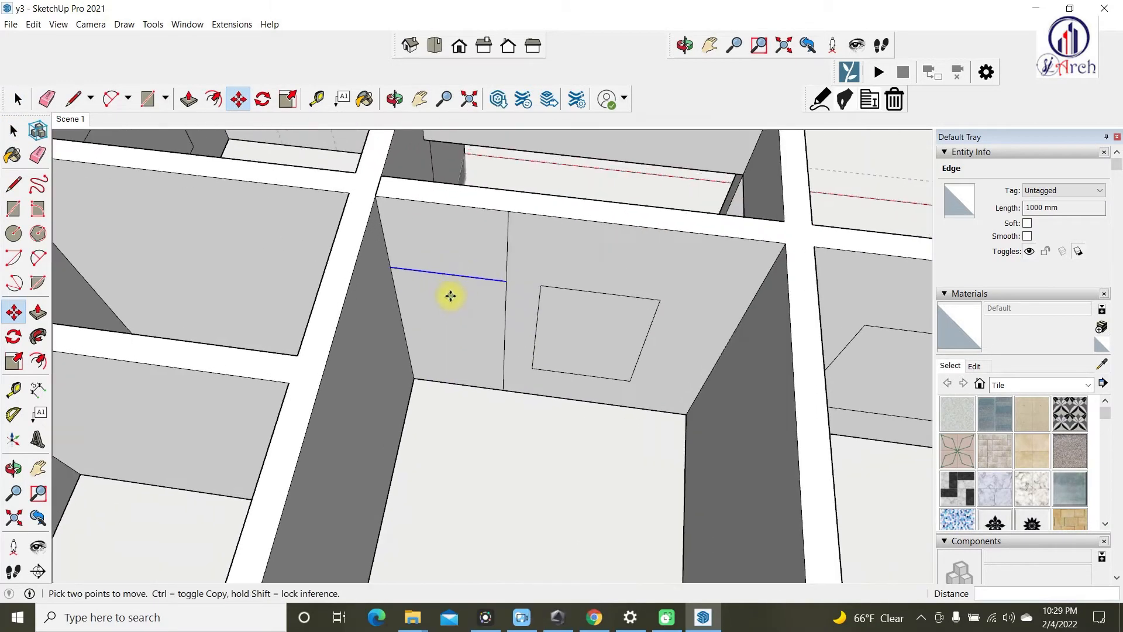
key("e")
key("space")
- Draw a 600 x 600 mm window rectangle on the outer wall of the small room beside the rear corner room
scroll(502, 244, "down", 5)
mouse_move(483, 299)
middle_mouse_down()
mouse_move(426, 316)
mouse_move(376, 379)
mouse_move(468, 369)
mouse_move(313, 388)
middle_mouse_up()
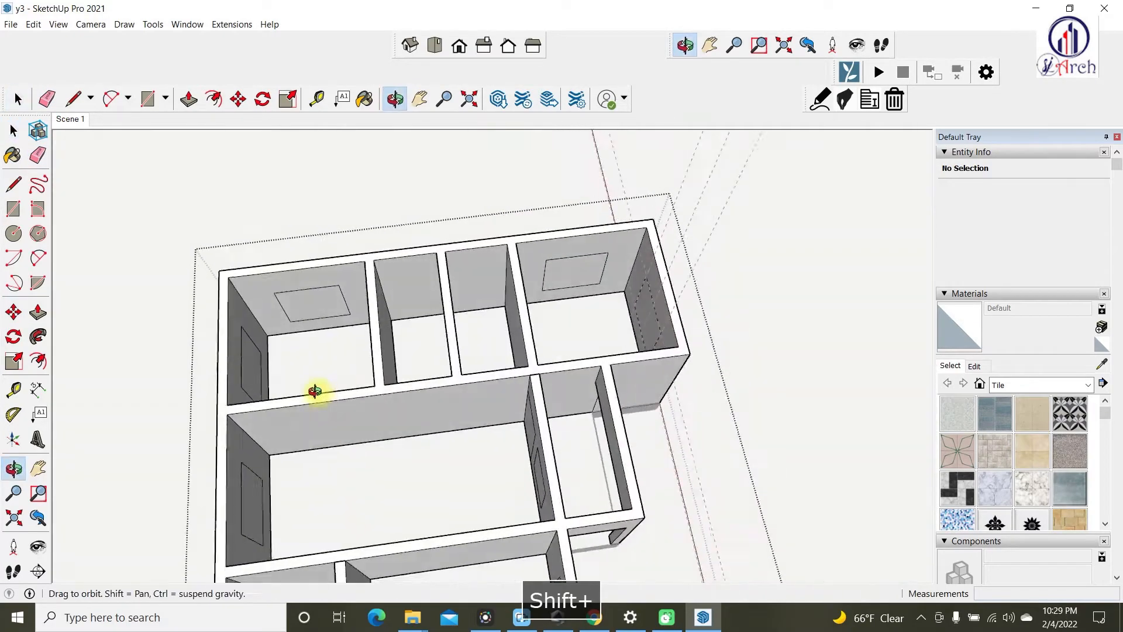
scroll(383, 271, "up", 5)
middle_click_drag(384, 271, 304, 333, "shift")
scroll(503, 307, "up", 3)
middle_click_drag(504, 307, 427, 325, "shift")
scroll(451, 277, "down", 3)
scroll(469, 294, "up", 3)
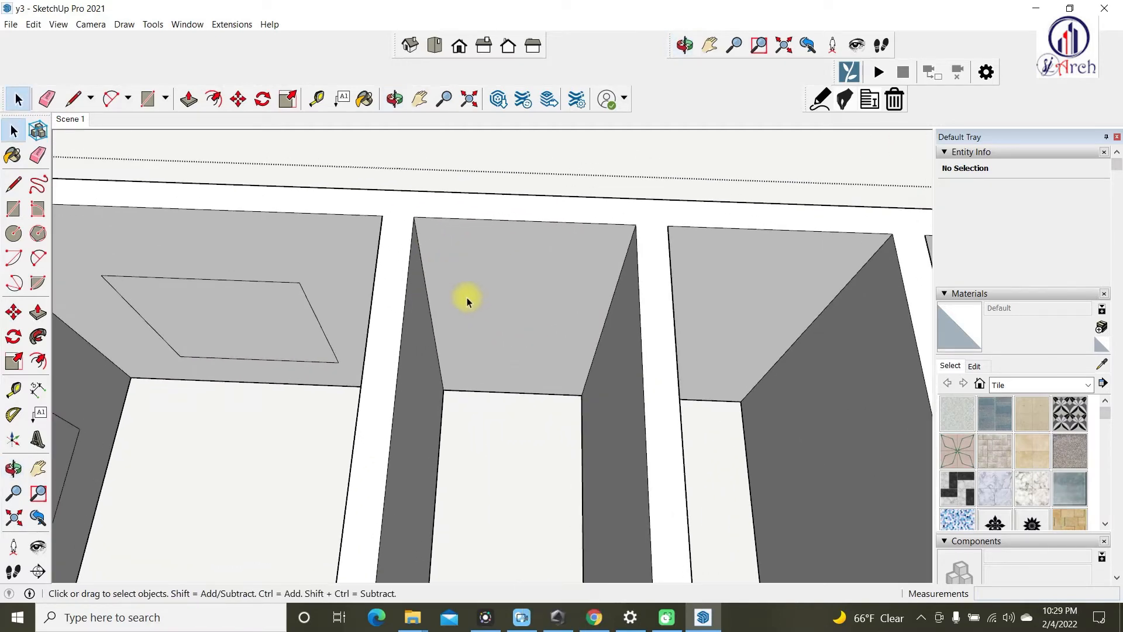
key("r")
left_click(470, 268)
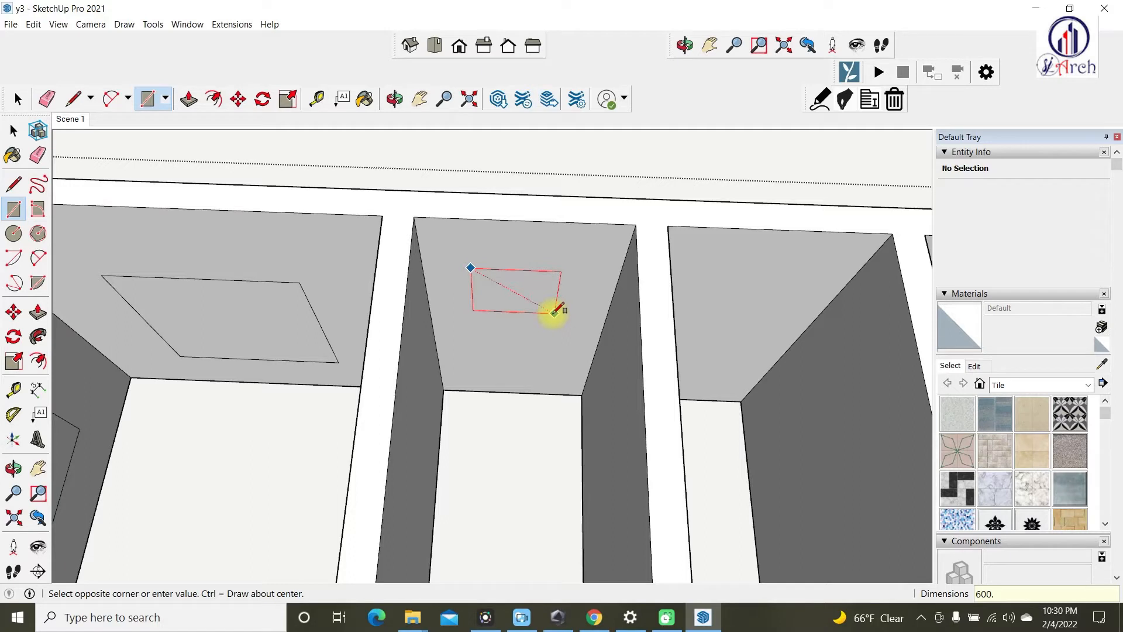
key("BackSpace")
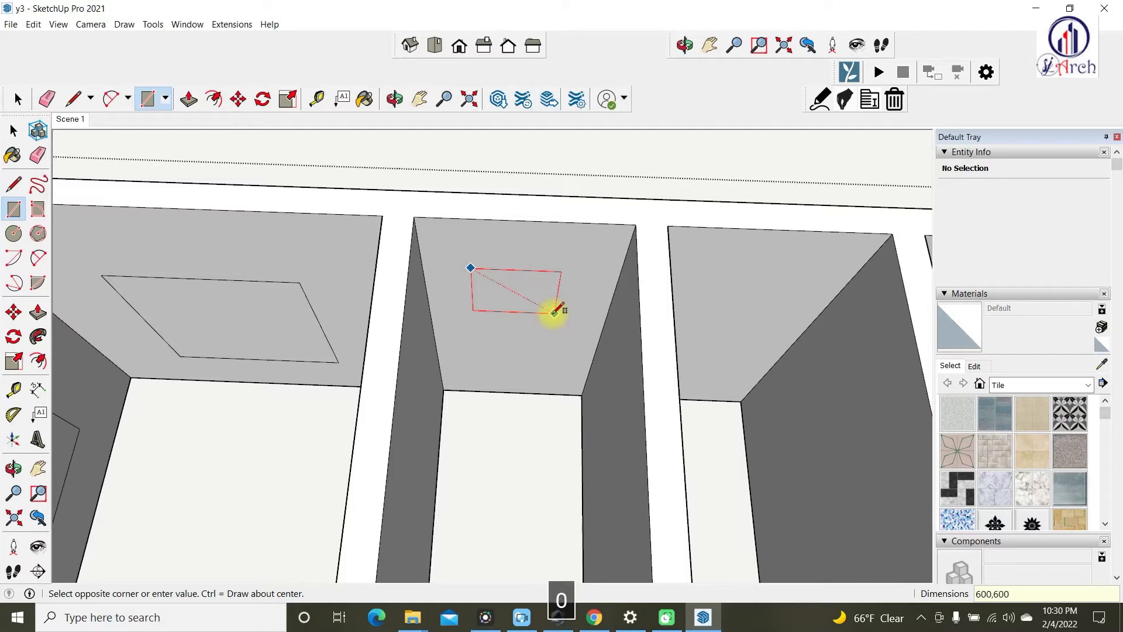
key("space")
- Move the small window face sideways so its top edge is centred on the wall's midpoint
scroll(515, 279, "up", 2)
left_click(515, 279)
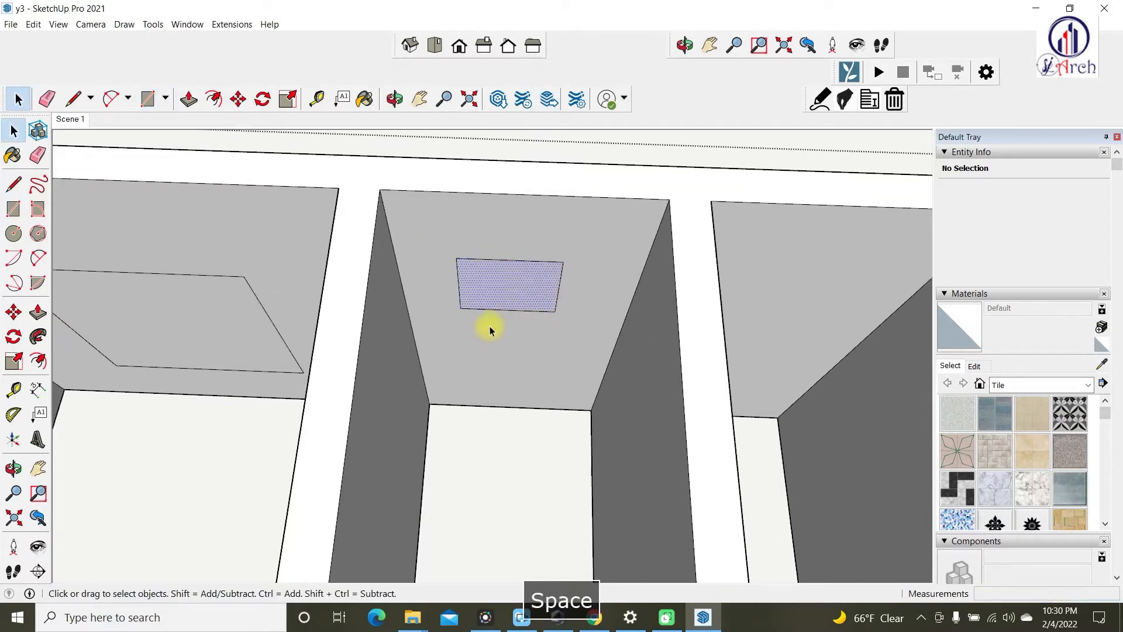
key("m")
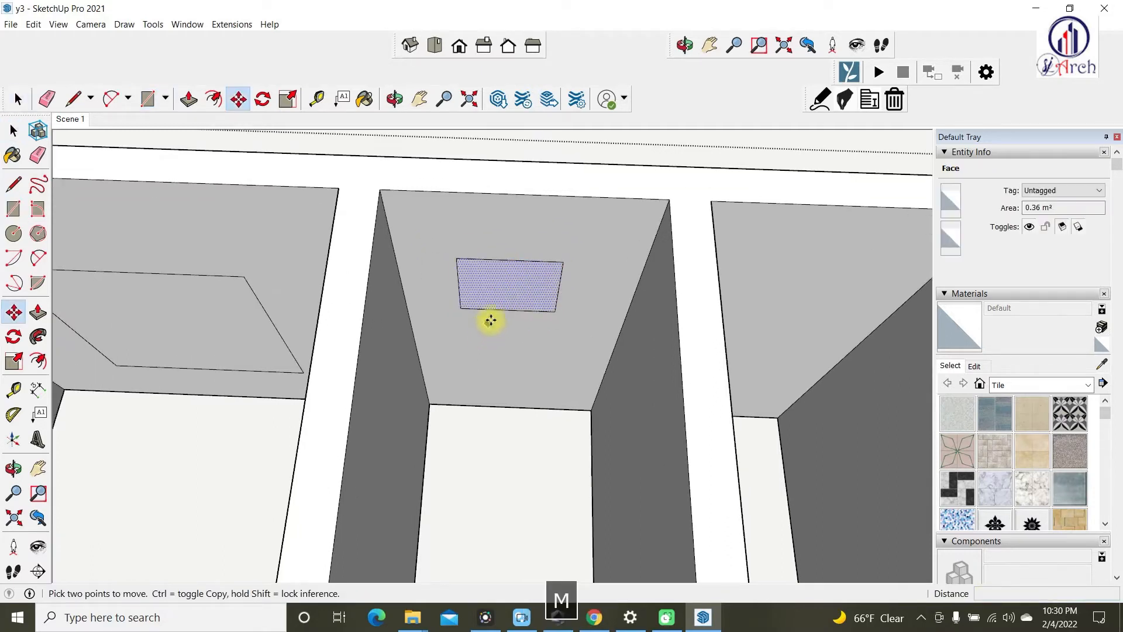
left_click(510, 263)
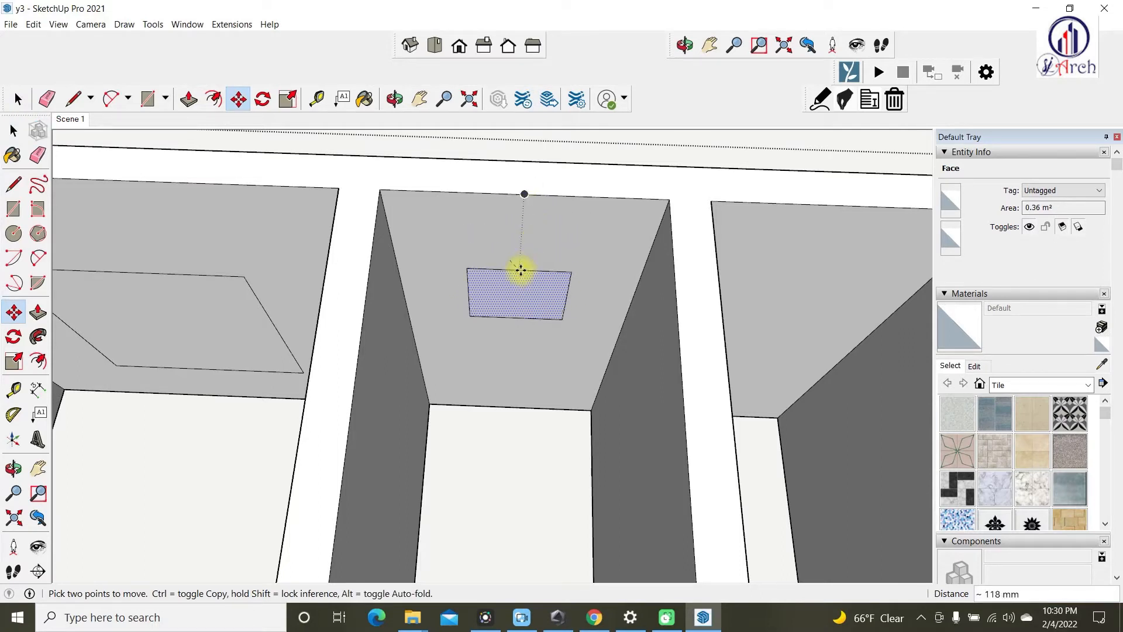
left_click(524, 259)
- Place a horizontal guide along the top edge of the rear corner room's window, across the adjoining small rooms
scroll(554, 287, "down", 2)
scroll(374, 301, "up", 2)
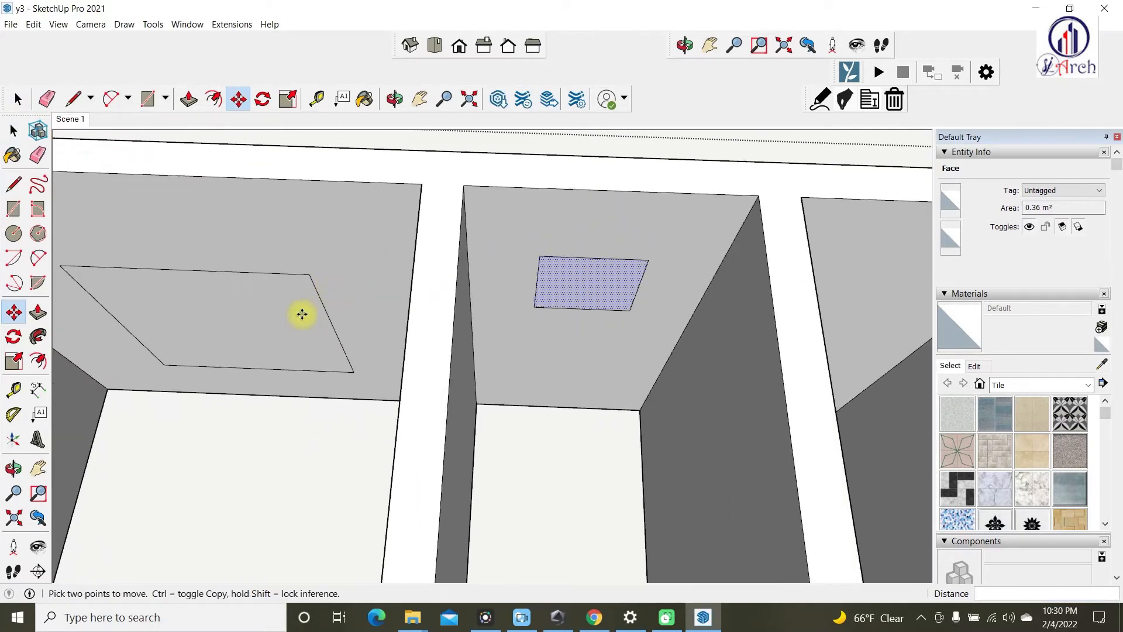
key("t")
left_click(240, 272)
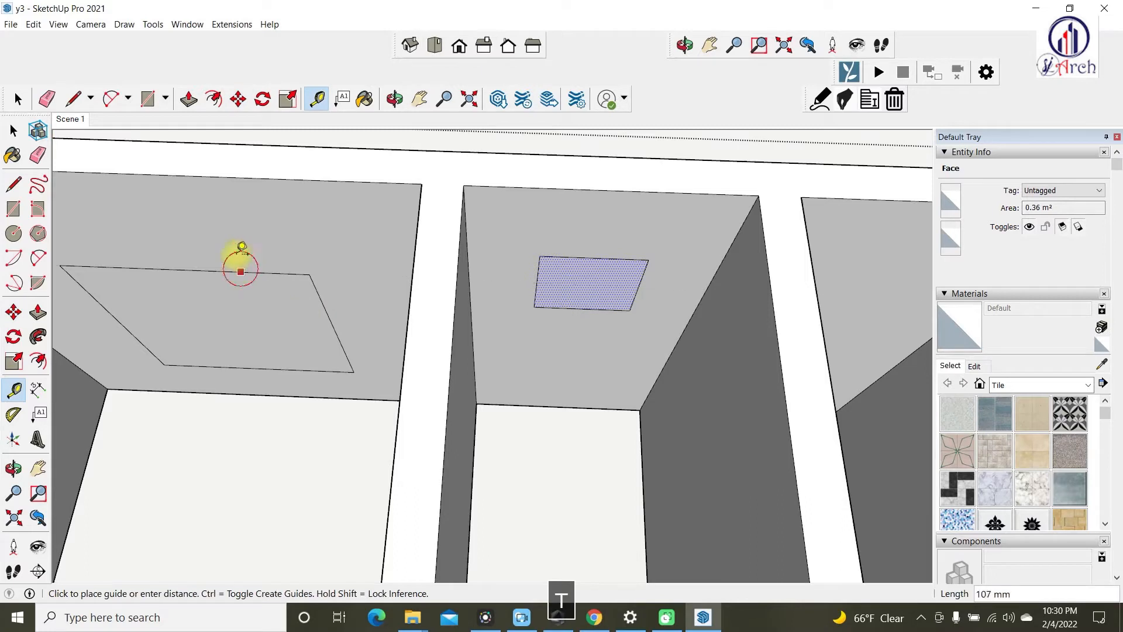
left_click(239, 278)
scroll(614, 287, "up", 2)
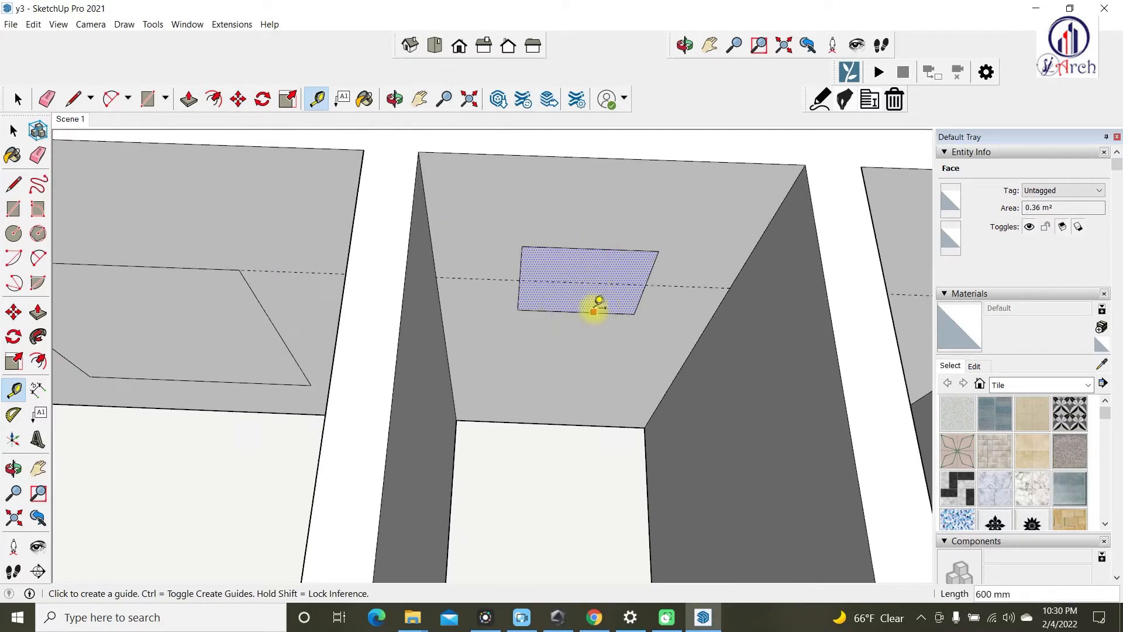
- Move the small window face down by its top-edge midpoint until it meets the window-head guide
key("m")
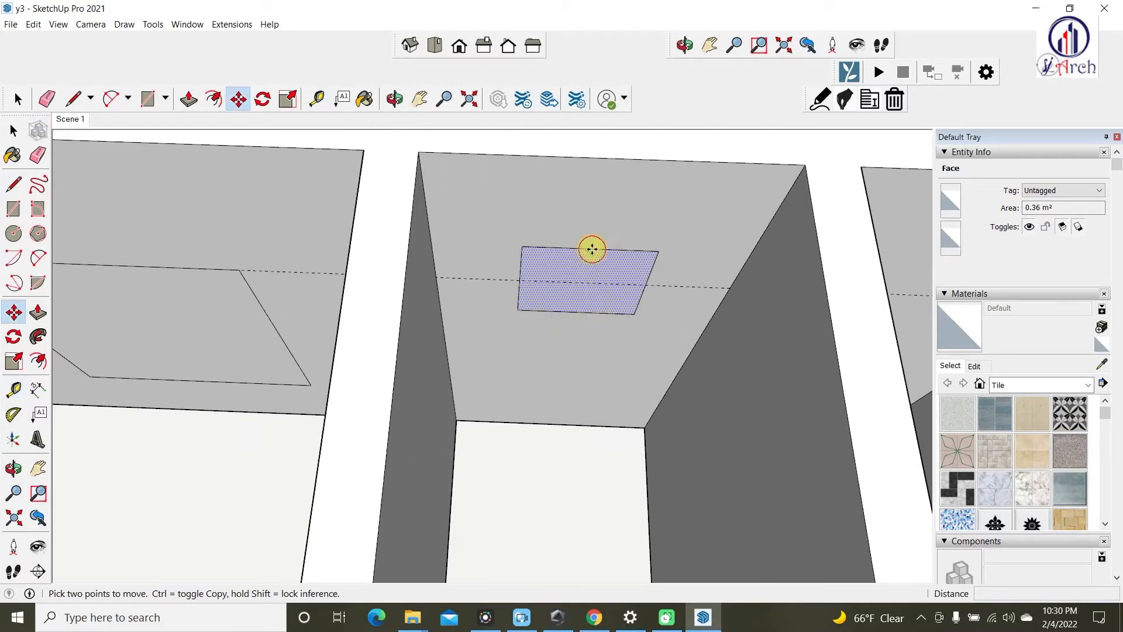
left_click(592, 250)
left_click(585, 285)
- Copy the small window face 1600 mm along the outer wall into the neighbouring small room, wall midpoint to wall midpoint
scroll(476, 321, "down", 5)
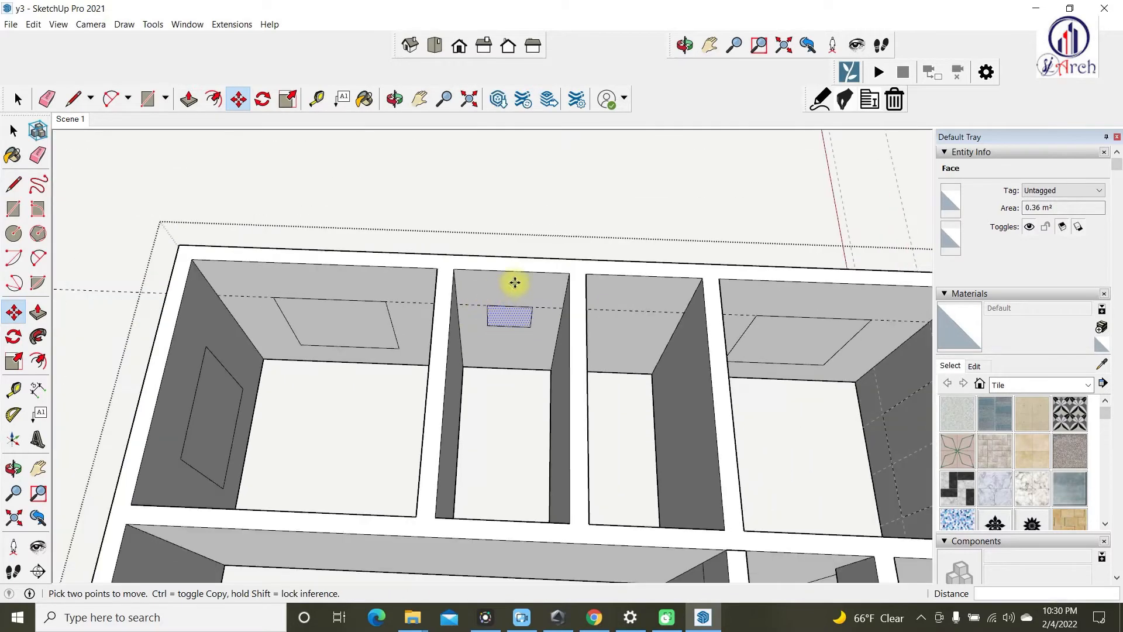
key("ctrl")
left_click(513, 270)
left_click(642, 277)
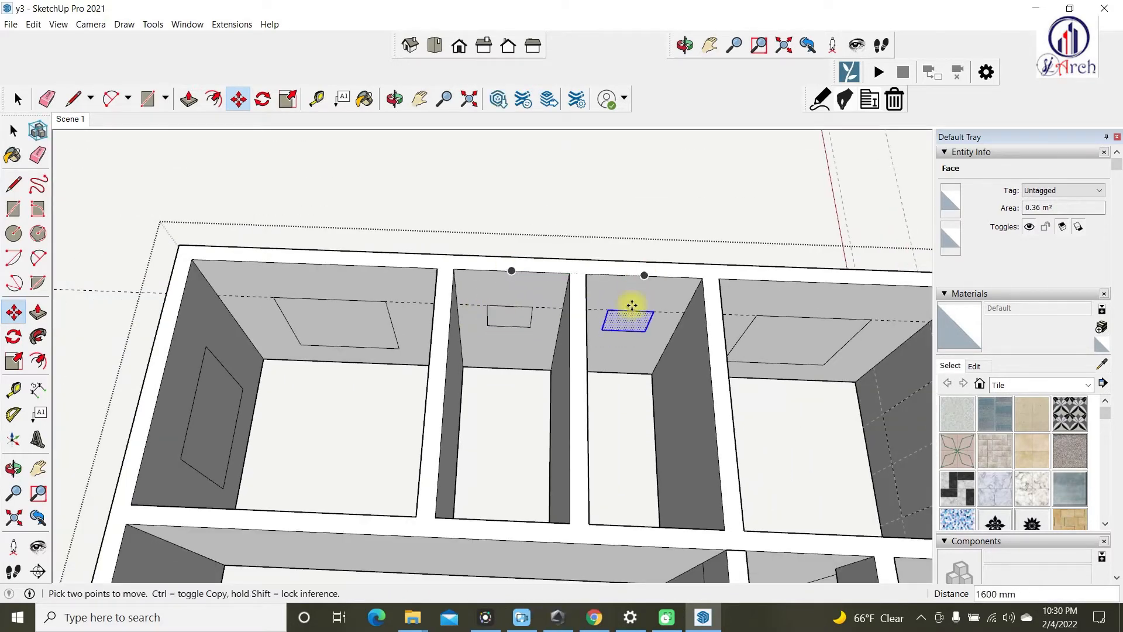
- Delete the horizontal window-head guide running through the small rooms
key("space")
scroll(428, 306, "up", 5)
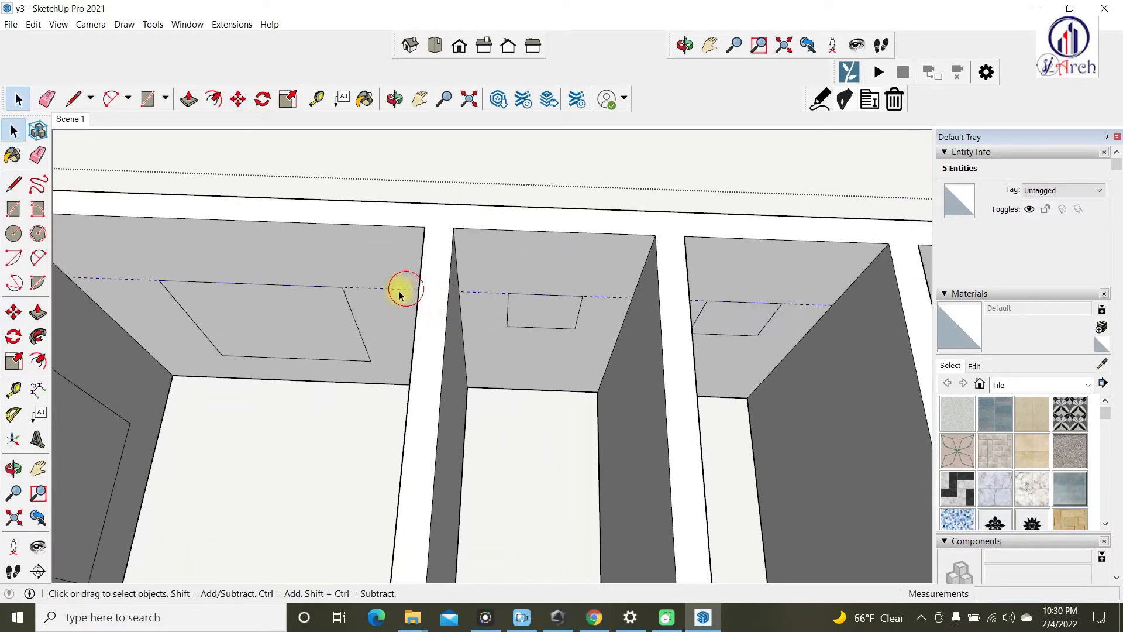
scroll(410, 328, "down", 4)
key("Delete")
- Push the window face on the front corner room's front wall 200 mm through the wall to open it
scroll(456, 299, "down", 5)
middle_click_drag(427, 314, 404, 235)
scroll(472, 244, "down", 3)
scroll(452, 266, "up", 3)
scroll(509, 253, "down", 3)
scroll(490, 427, "up", 2)
middle_click_drag(490, 427, 271, 371)
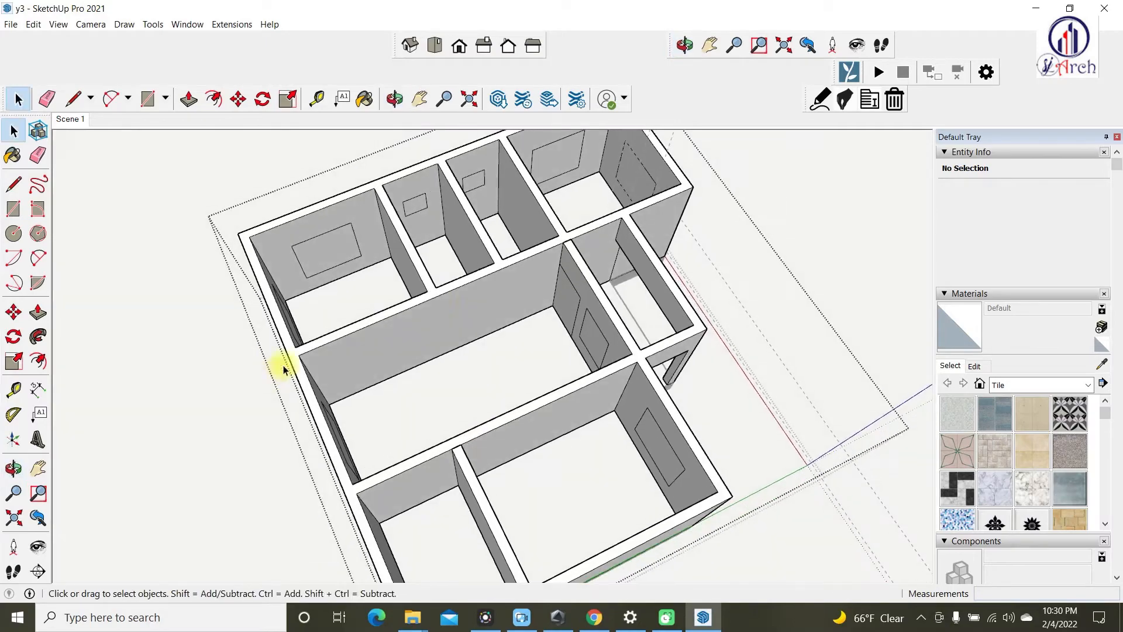
scroll(509, 261, "up", 2)
scroll(453, 316, "up", 2)
scroll(454, 319, "down", 3)
middle_click_drag(465, 363, 439, 474, "shift")
middle_click_drag(404, 234, 456, 271)
scroll(457, 270, "up", 2)
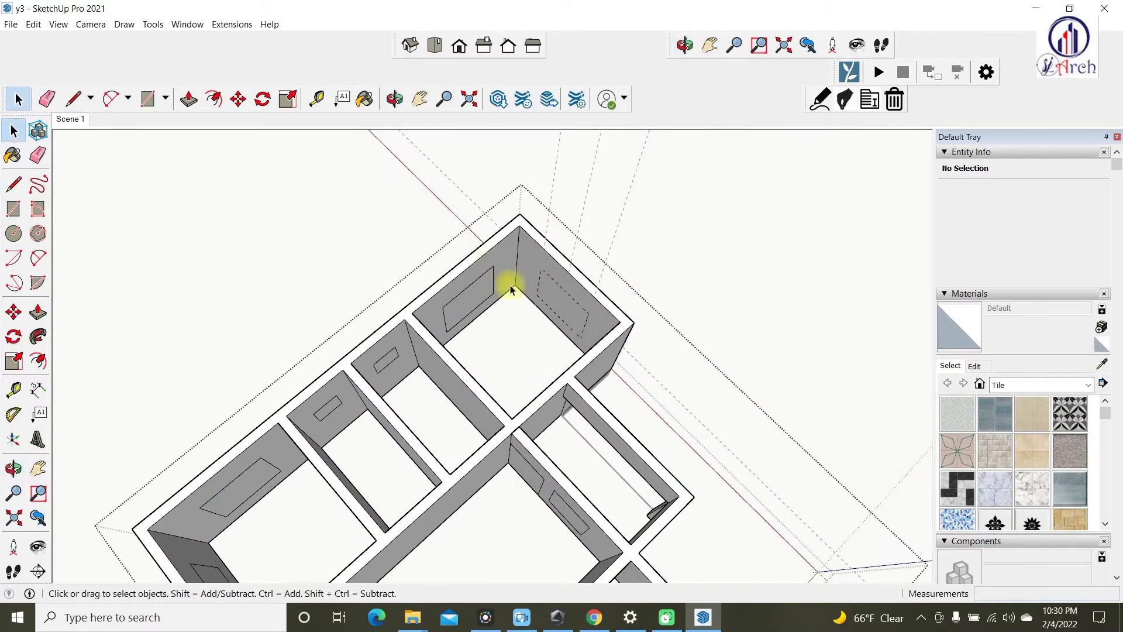
key("p")
scroll(511, 289, "up", 2)
left_click_drag(560, 306, 666, 349)
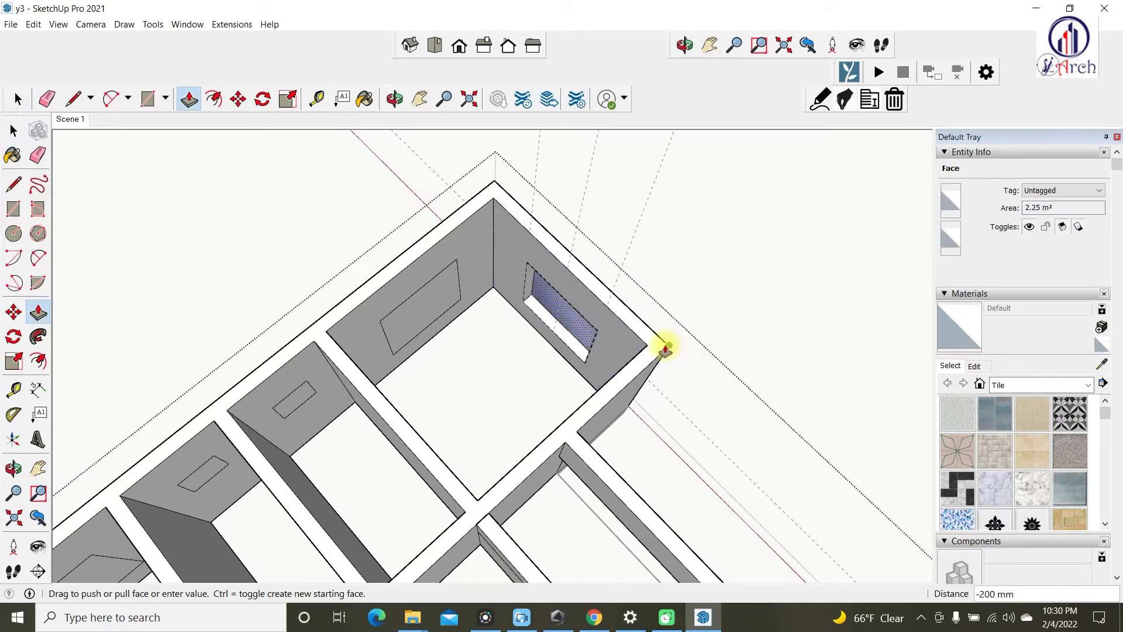
left_click(666, 346)
- Push the window face on the front corner room's outer side wall through the wall's thickness
scroll(521, 400, "down", 1)
scroll(454, 320, "up", 1)
left_click(457, 314)
left_click(499, 220)
- Push the window faces of both small rooms 200 mm through the outer wall
scroll(430, 349, "up", 4)
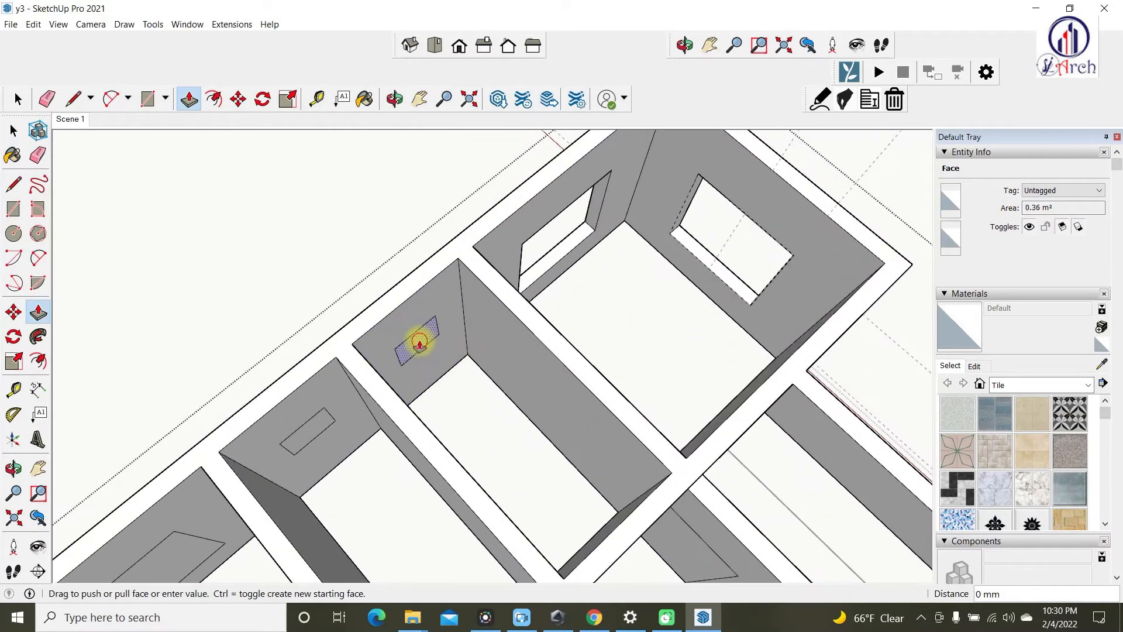
left_click(442, 252)
scroll(442, 252, "down", 2)
scroll(429, 322, "up", 2)
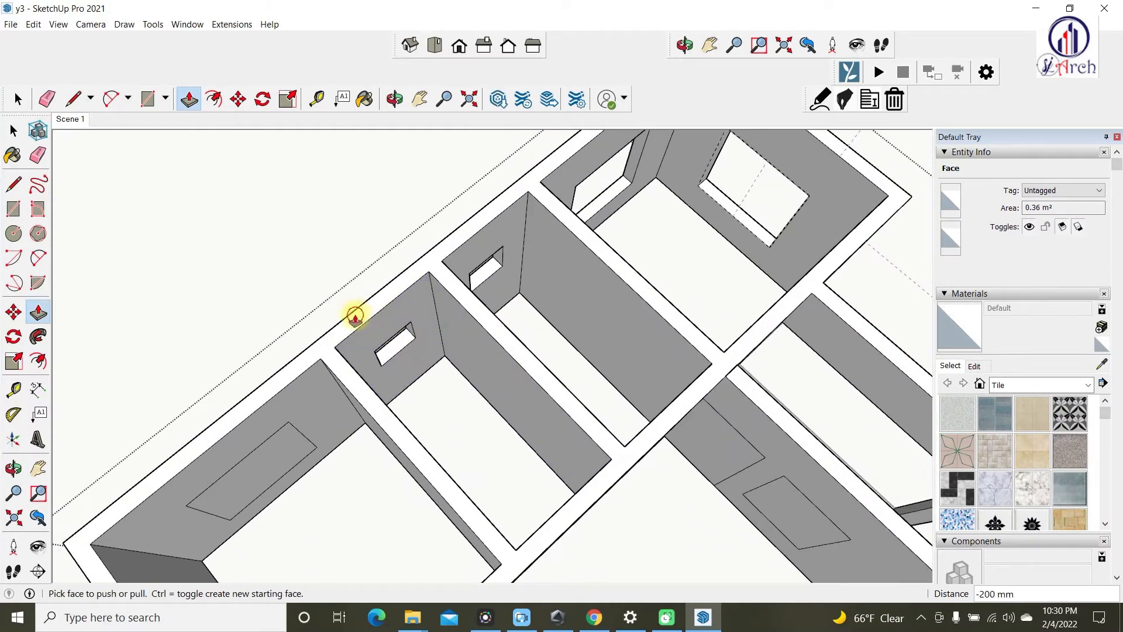
- Push the rear corner room's side-wall and rear-wall window faces 200 mm through to cut both openings
scroll(321, 432, "down", 2)
scroll(308, 423, "up", 2)
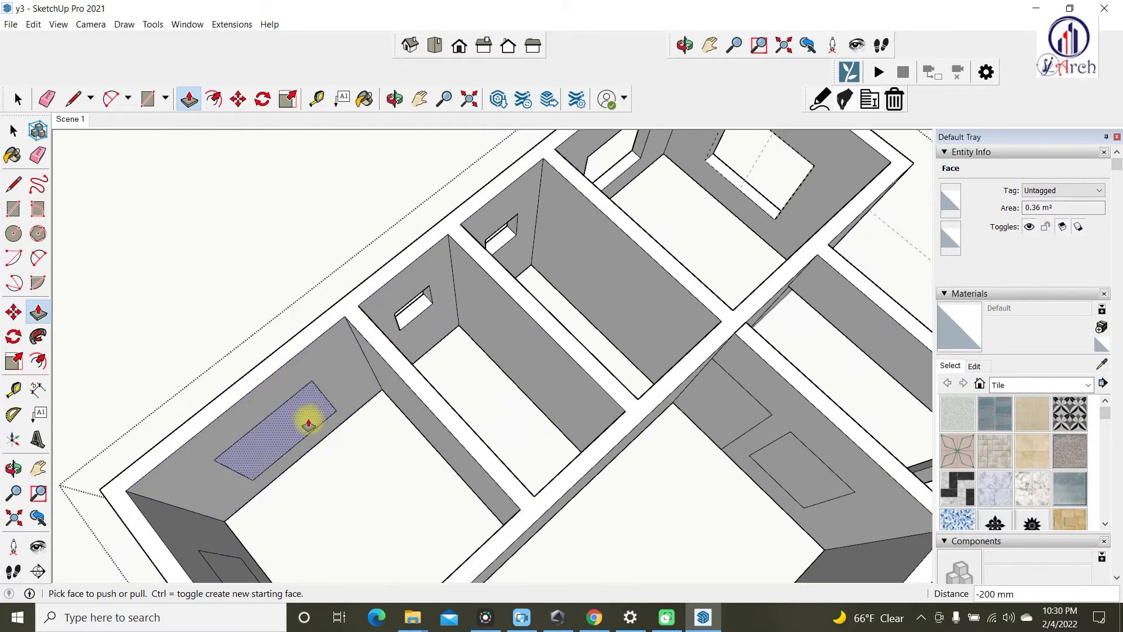
left_click(237, 383)
scroll(459, 326, "down", 2)
middle_click_drag(459, 326, 117, 304)
scroll(312, 246, "up", 2)
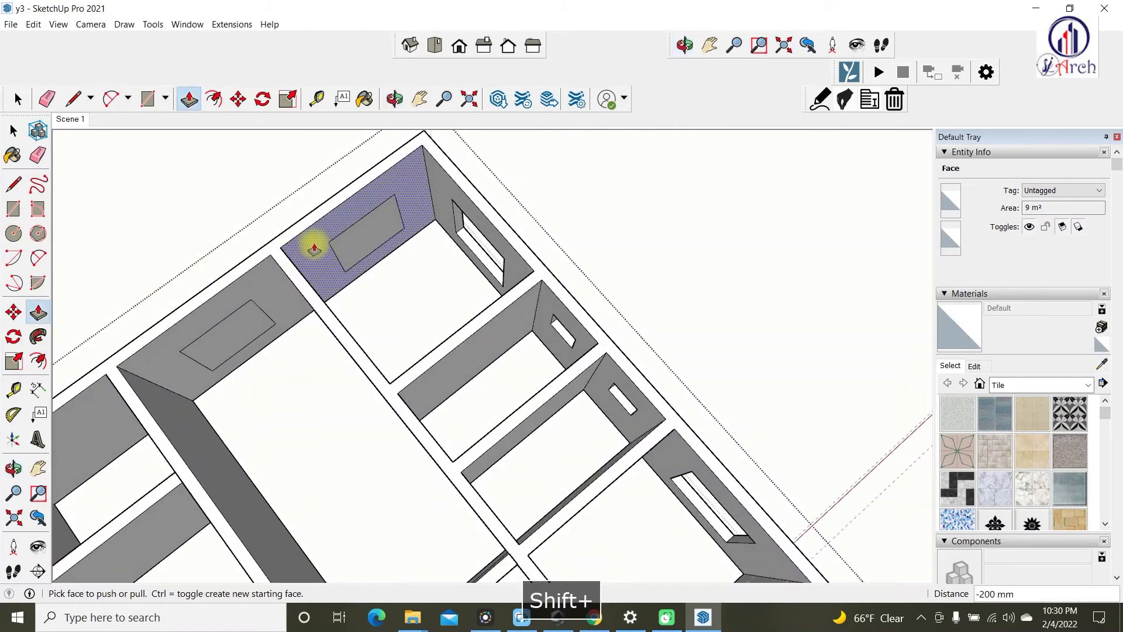
left_click(358, 234)
left_click(248, 253)
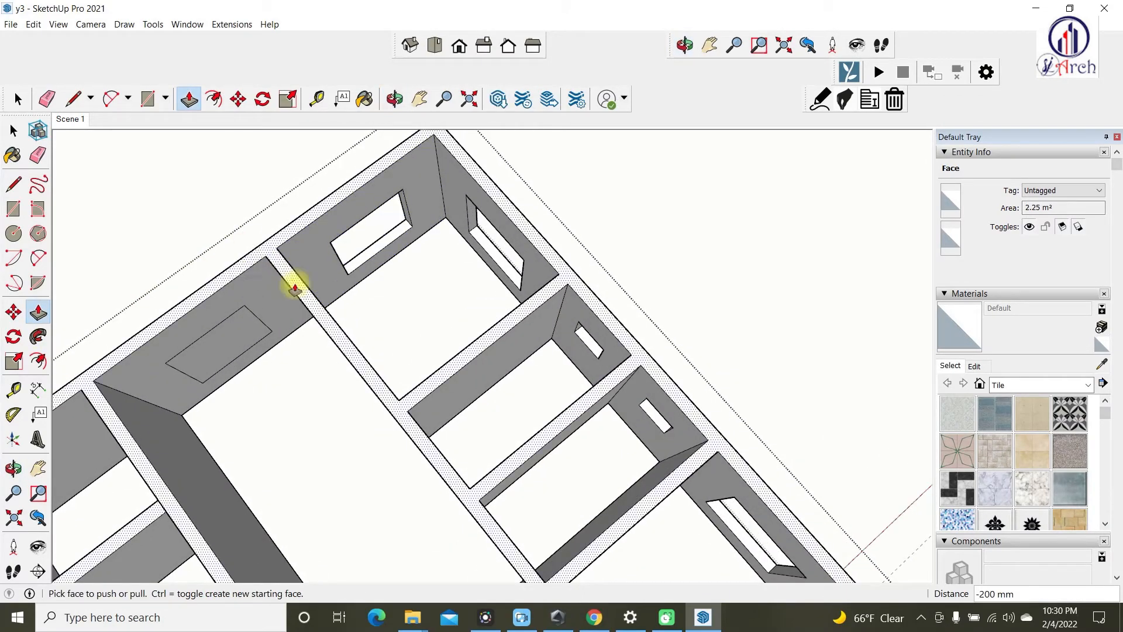
- Push the window face on the hall's rear wall 200 mm through the wall
scroll(294, 286, "down", 1)
middle_click_drag(293, 286, 386, 338, "shift")
scroll(383, 328, "up", 1)
left_click(381, 326)
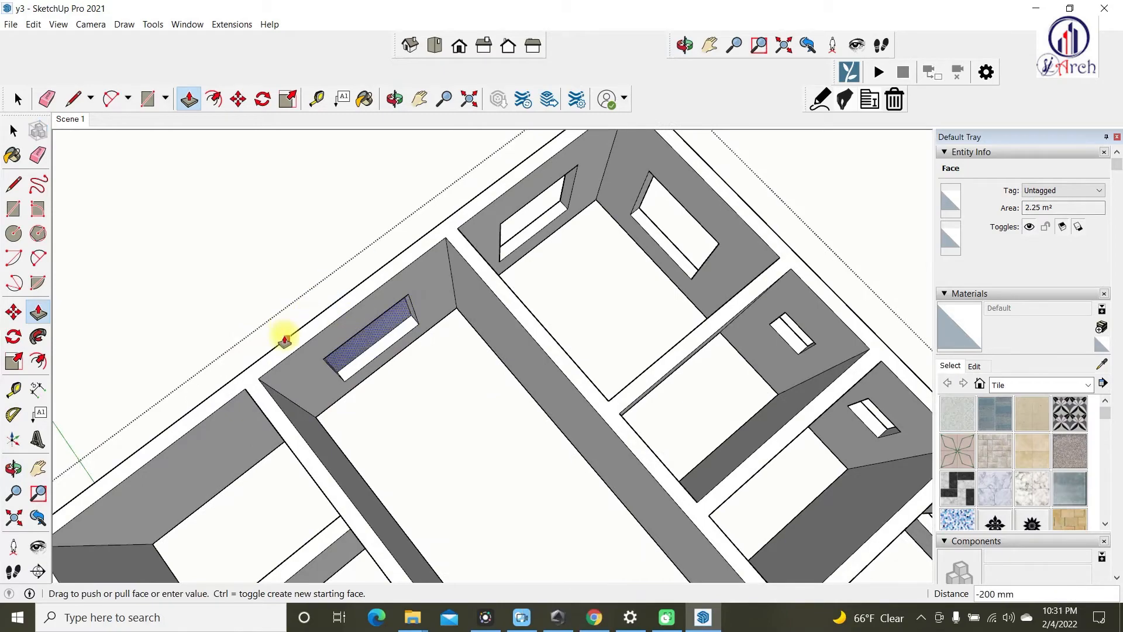
left_click(284, 336)
- Push the window face on the outer side wall of the opposite front room through the wall
scroll(296, 378, "down", 2)
middle_click_drag(296, 379, 405, 328, "shift")
middle_click_drag(406, 328, 70, 318)
scroll(318, 237, "up", 1)
scroll(317, 240, "up", 1)
left_click(339, 294)
left_click(207, 348)
- Push the window face on that same room's front wall through to the outside
scroll(207, 347, "down", 3)
middle_click_drag(208, 348, 572, 188)
scroll(431, 243, "up", 3)
left_click(431, 245)
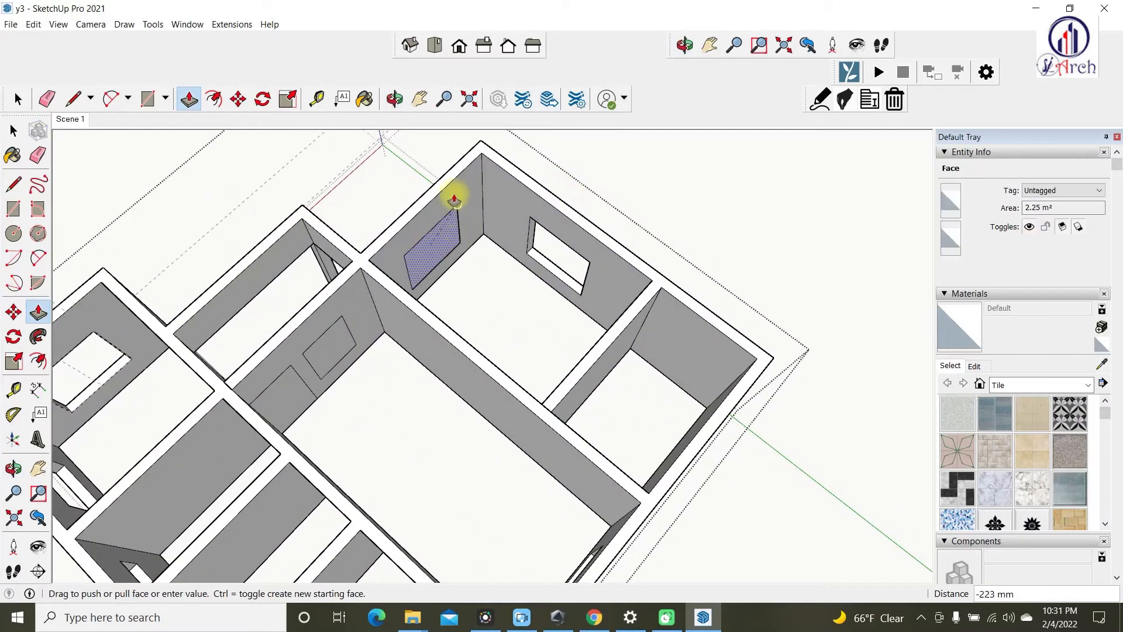
middle_click_drag(449, 215, 483, 345, "shift")
left_click(509, 307)
- Push the door face on the hall's front wall 200 mm through to open the doorway to the porch
scroll(509, 308, "down", 3)
middle_click_drag(409, 394, 316, 220)
scroll(452, 360, "up", 3)
scroll(449, 362, "up", 2)
middle_click_drag(439, 383, 396, 468)
left_click(351, 416)
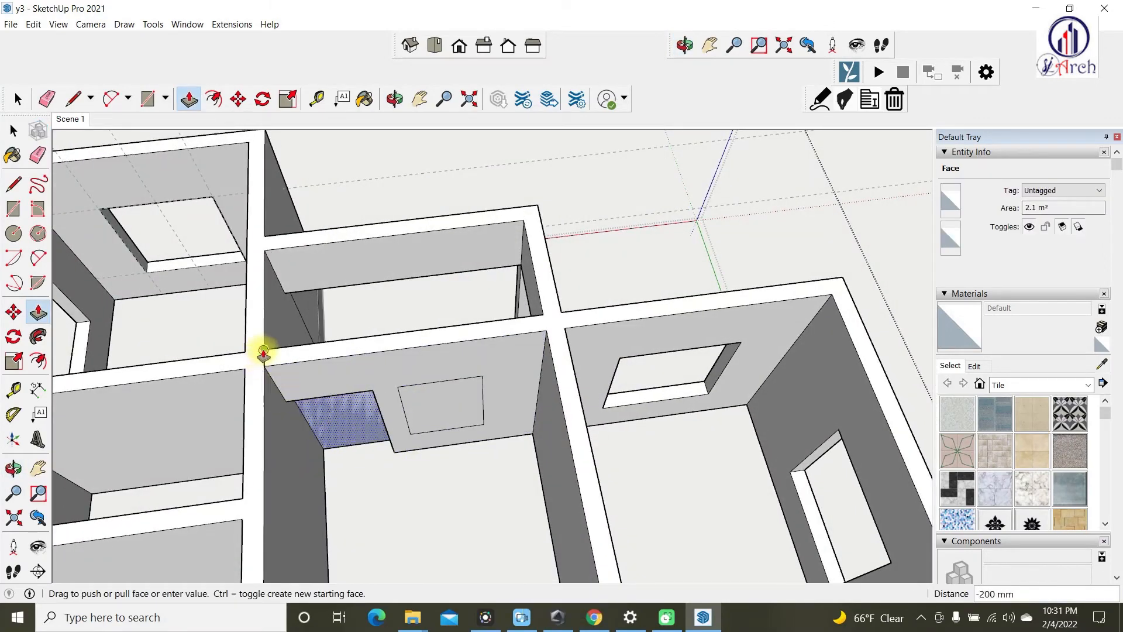
left_click(263, 354)
- Push the window face beside the hall doorway 200 mm through the wall
scroll(386, 404, "up", 2)
left_click(479, 409)
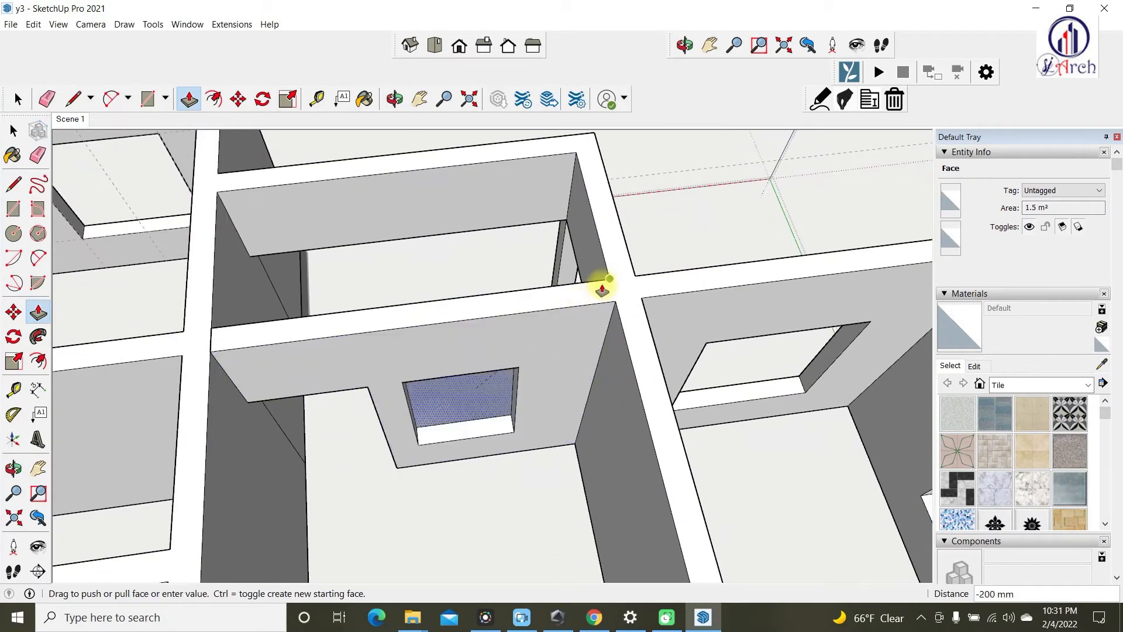
left_click(602, 288)
scroll(421, 351, "down", 5)
scroll(371, 369, "up", 4)
- Erase the leftover line on the hall's side wall next to the doorway
key("space")
middle_click_drag(371, 369, 339, 336)
key("e")
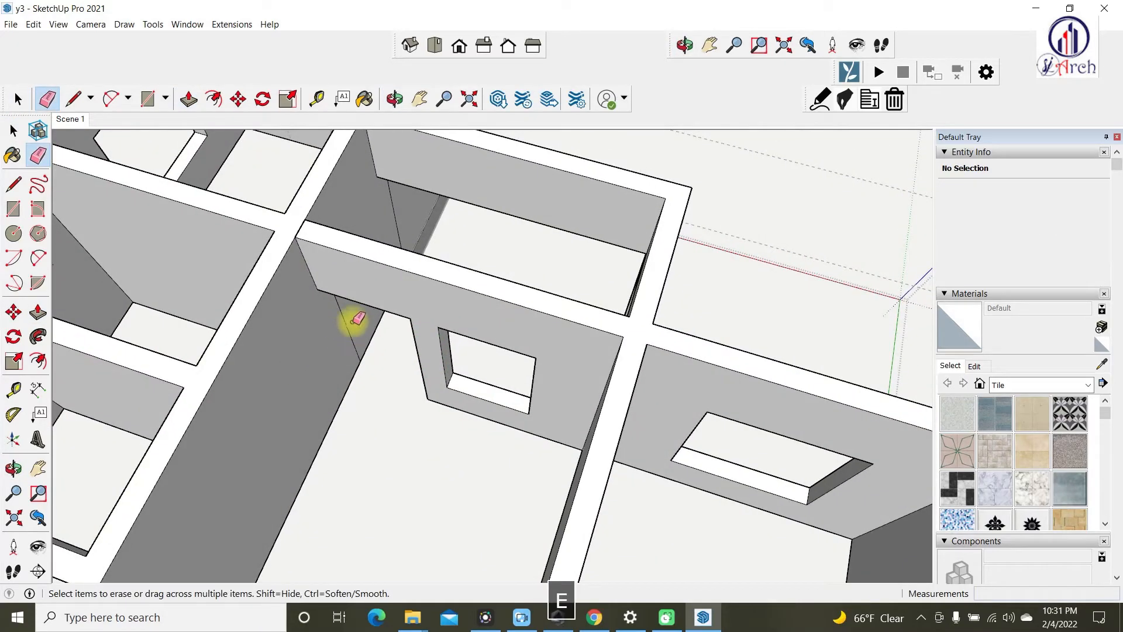
key("space")
- Inspect the cut window and door openings around the building from several sides
scroll(374, 292, "down", 8)
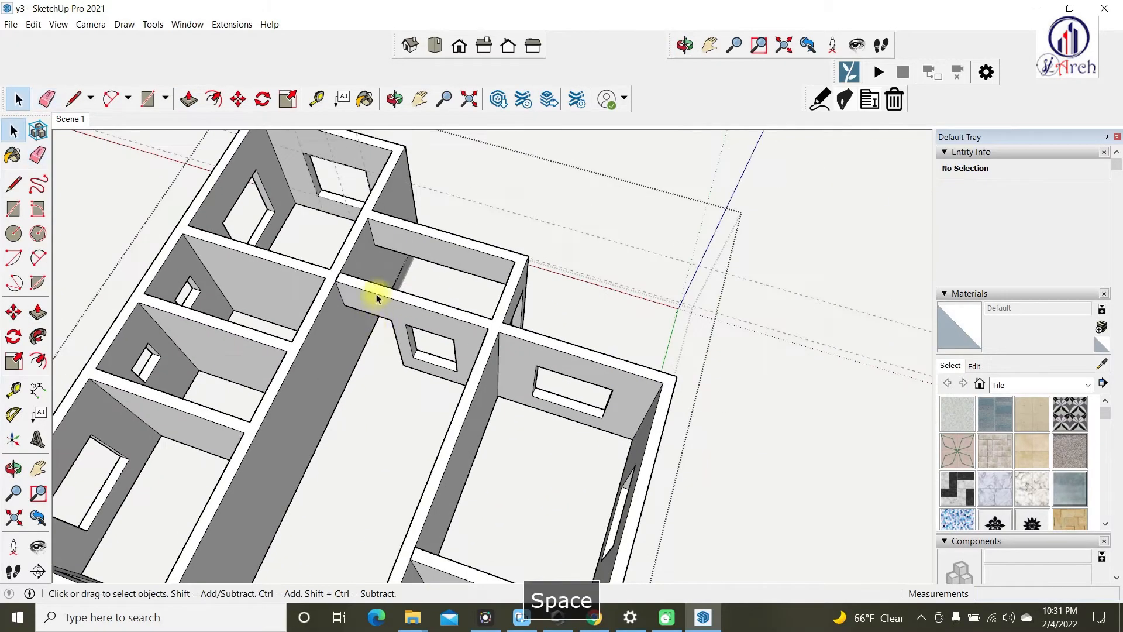
mouse_move(368, 311)
middle_mouse_down()
mouse_move(526, 237)
mouse_move(489, 181)
middle_mouse_up()
scroll(439, 389, "down", 3)
middle_click_drag(439, 389, 691, 414)
scroll(556, 341, "up", 4)
middle_click_drag(556, 341, 574, 409, "shift")
scroll(459, 258, "up", 5)
middle_click_drag(458, 258, 421, 329)
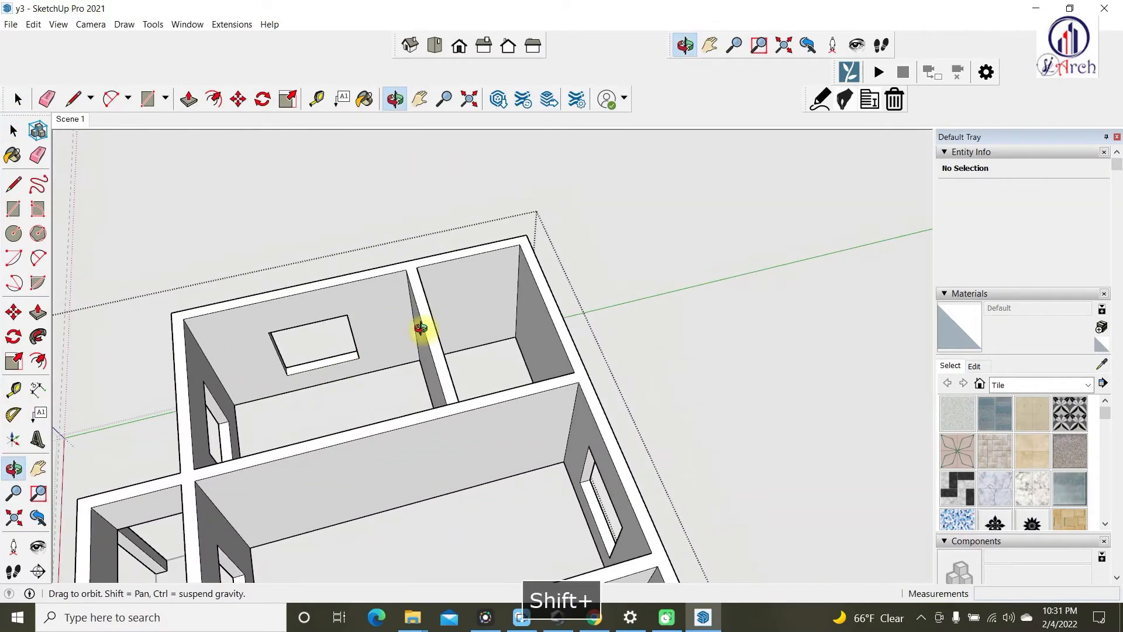
scroll(454, 407, "down", 3)
middle_click_drag(453, 406, 436, 439)
- Delete the three vertical guides and the two long horizontal guides crossing the building
scroll(435, 437, "down", 4)
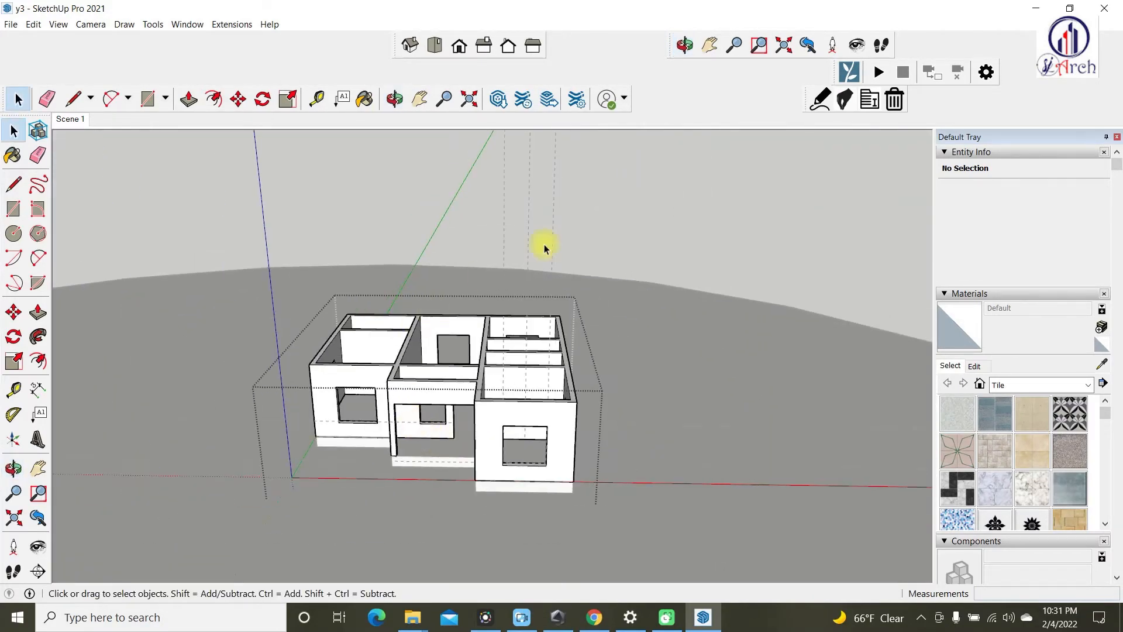
left_click(591, 159)
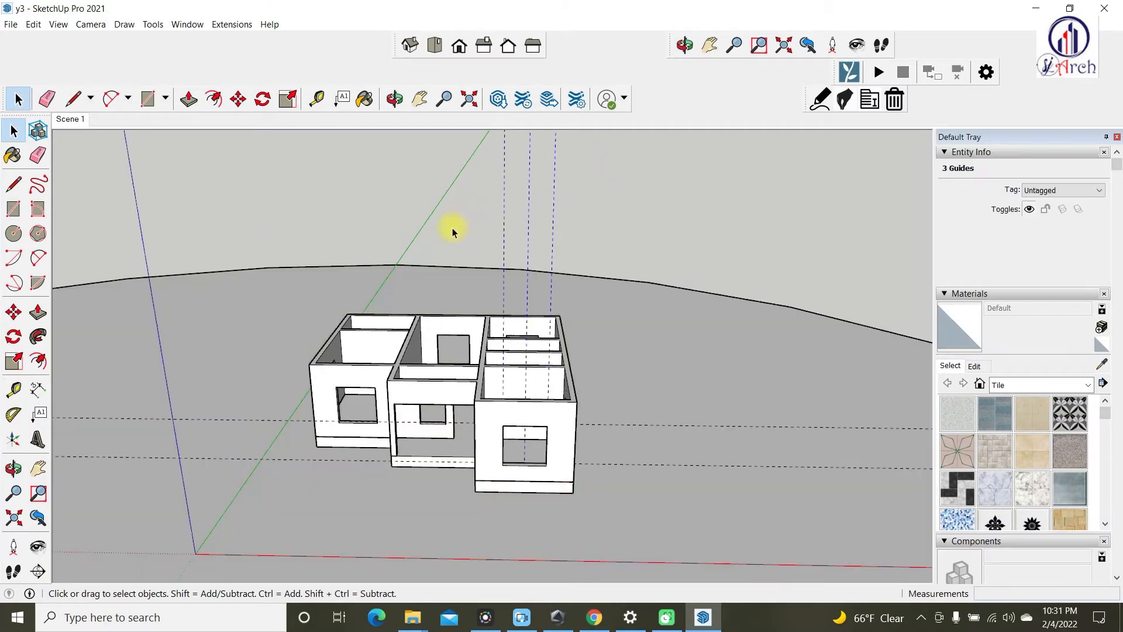
scroll(463, 257, "down", 3)
scroll(561, 382, "down", 2)
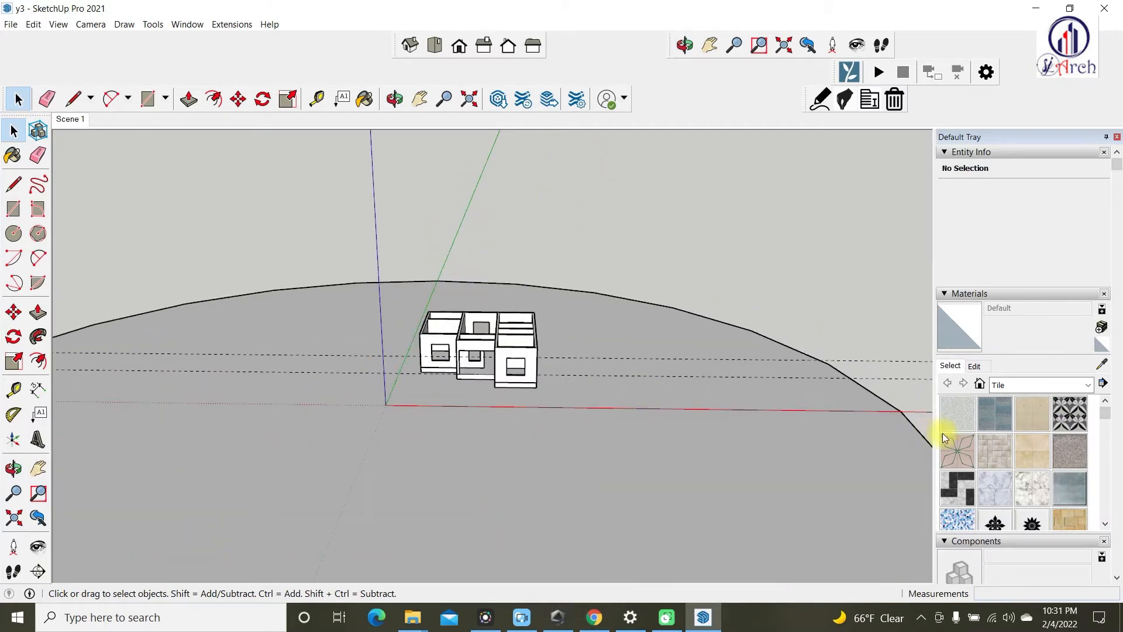
left_click_drag(883, 328, 842, 367)
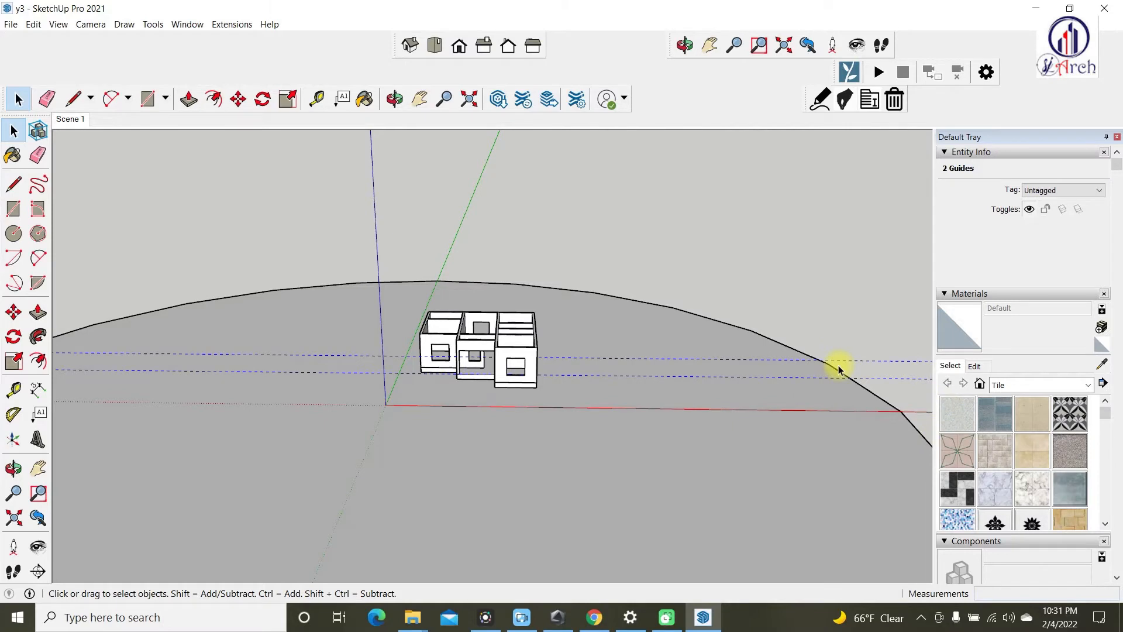
key("Delete")
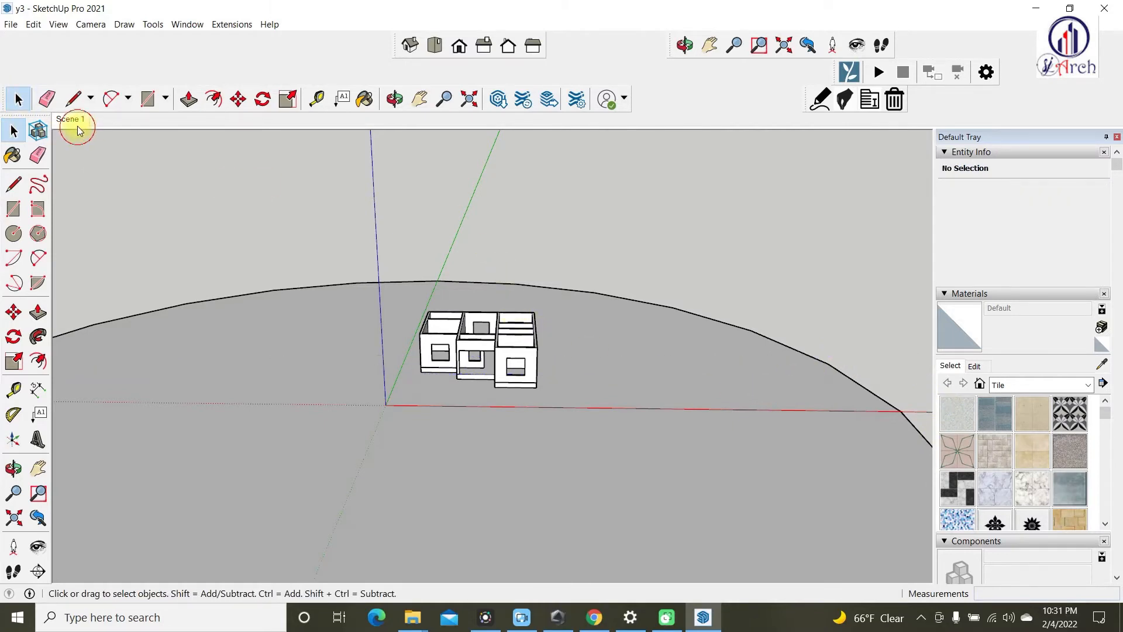
- Turn on shadows in the Scene 1 view and set the sun to 01:54 PM on 12/06
left_click(71, 120)
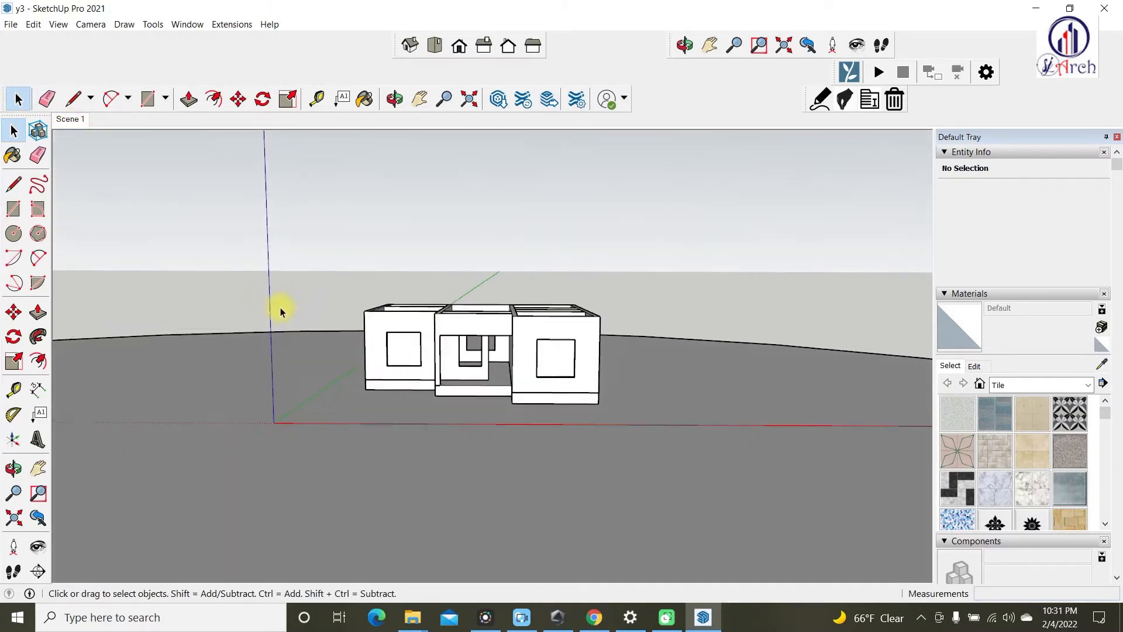
scroll(1006, 416, "down", 15)
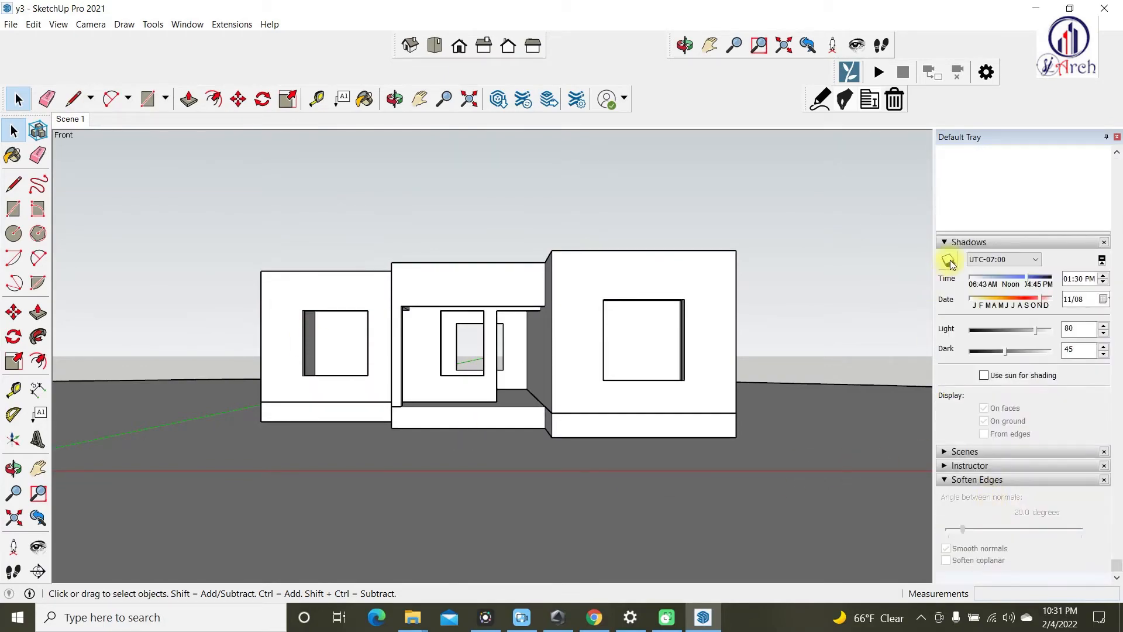
left_click(949, 261)
middle_click_drag(515, 371, 436, 386)
left_click_drag(1030, 284, 1030, 285)
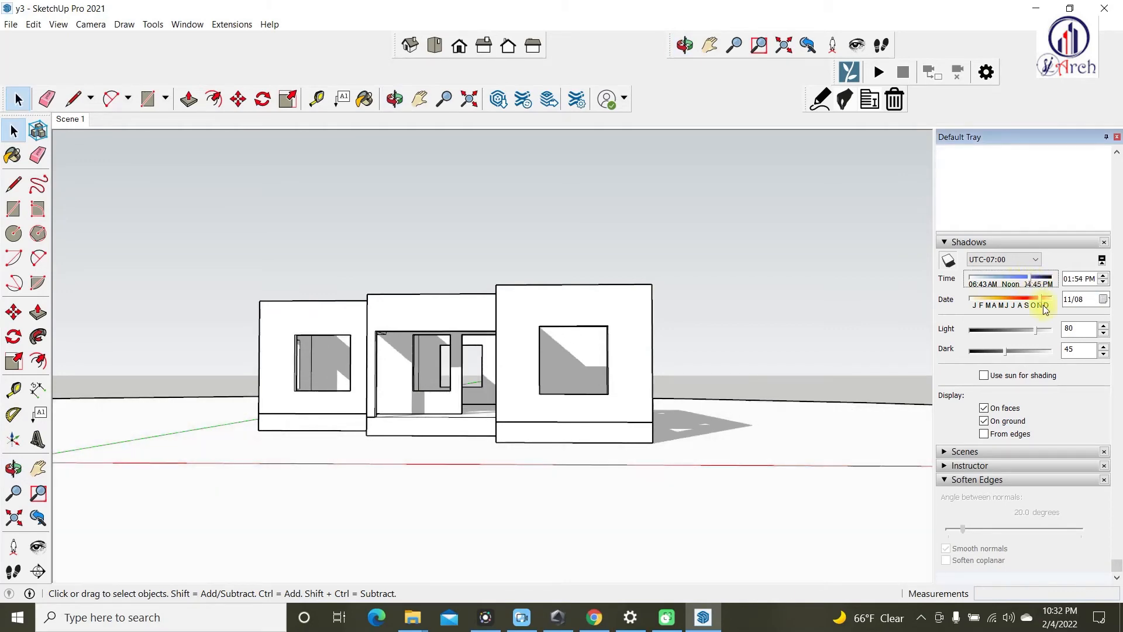
left_click_drag(1044, 311, 1046, 310)
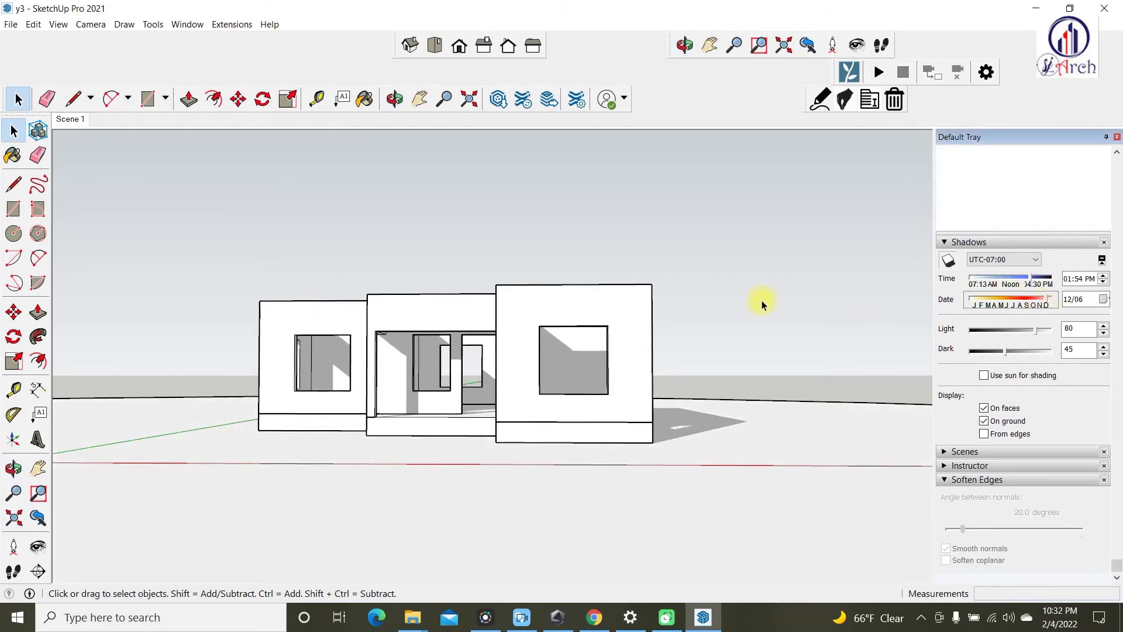
- View the building's shadows from above, and turn the shadow display off
middle_click_drag(515, 316, 431, 441)
scroll(396, 196, "down", 4)
middle_click_drag(396, 195, 435, 273, "shift")
left_click(948, 261)
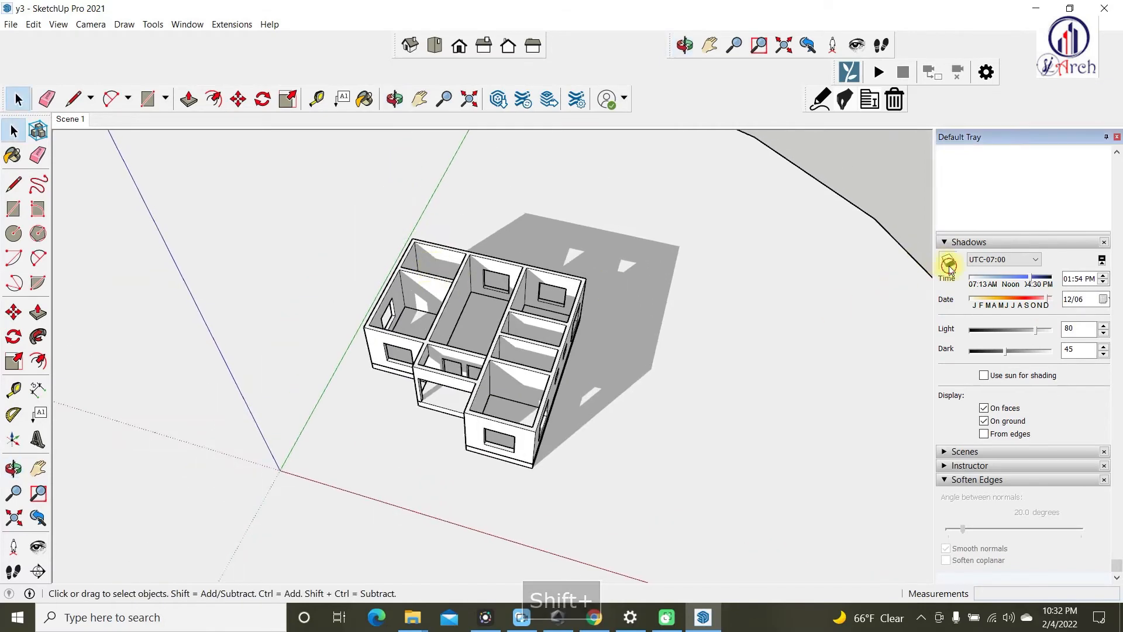
- Hide the walls group so that only the stepped slab is displayed
scroll(503, 329, "down", 3)
middle_click_drag(410, 354, 426, 419, "shift")
scroll(478, 436, "up", 4)
middle_click_drag(481, 445, 522, 363)
right_click(523, 363)
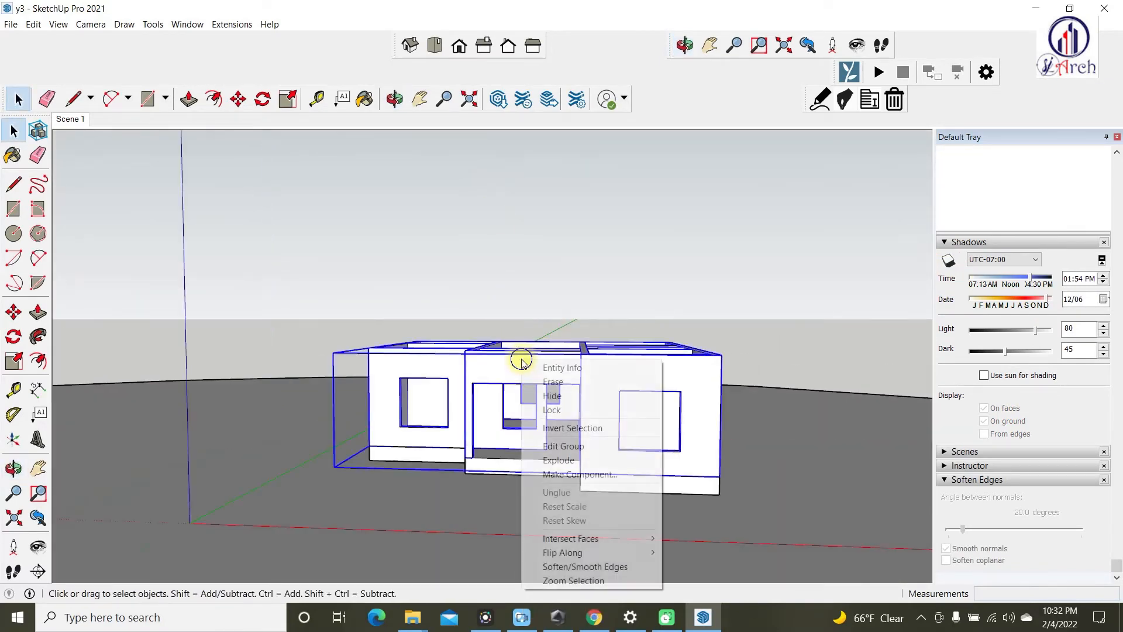
left_click(553, 396)
middle_click_drag(553, 404, 494, 403)
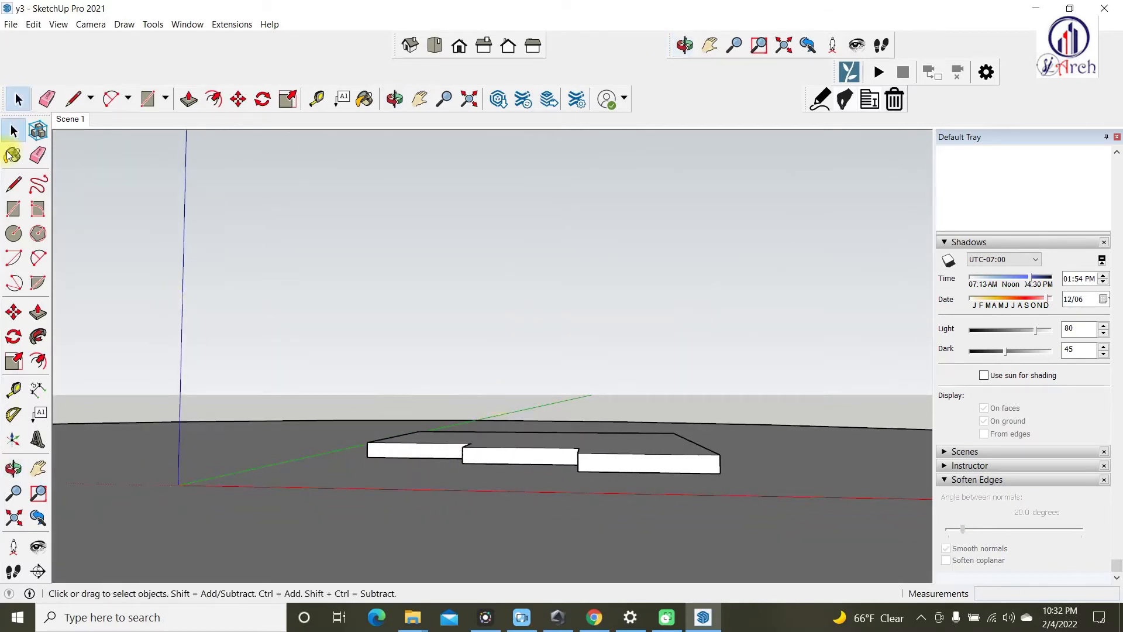
left_click(58, 25)
left_click(46, 75)
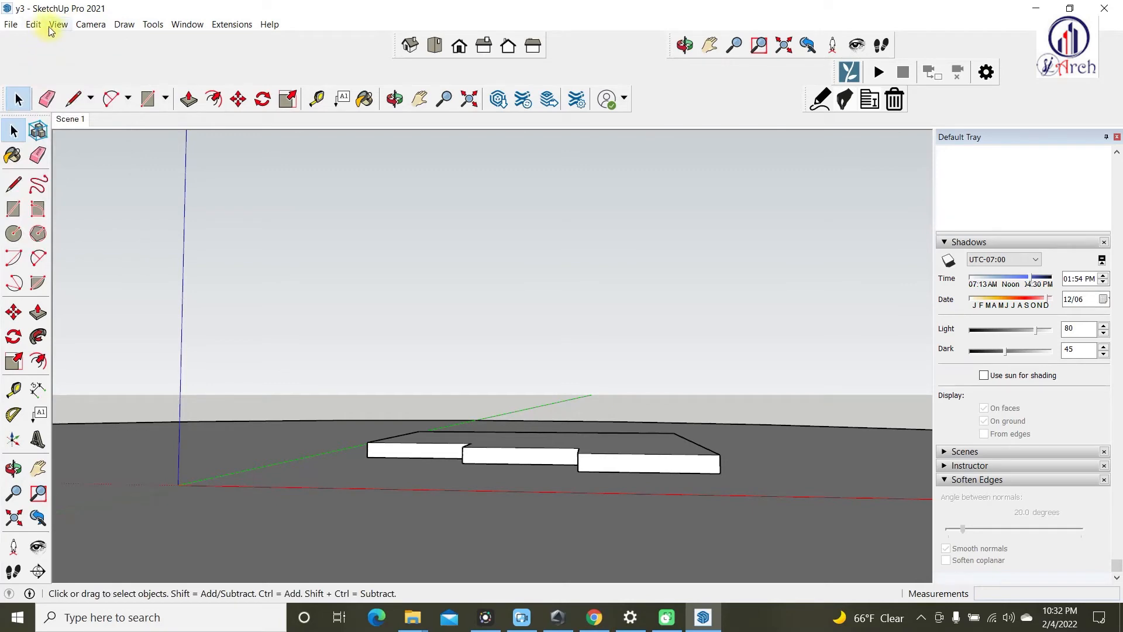
- Display the hidden objects and unhide the walls group above the stepped slab
left_click(58, 25)
left_click(51, 71)
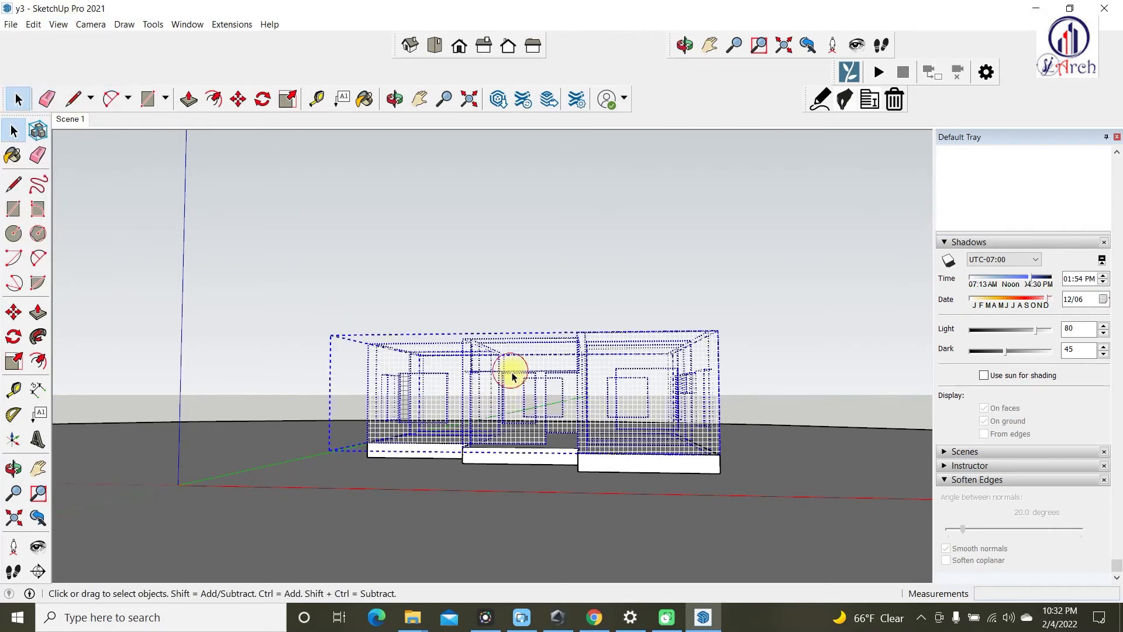
right_click(647, 361)
left_click(653, 390)
middle_click_drag(437, 274, 413, 625)
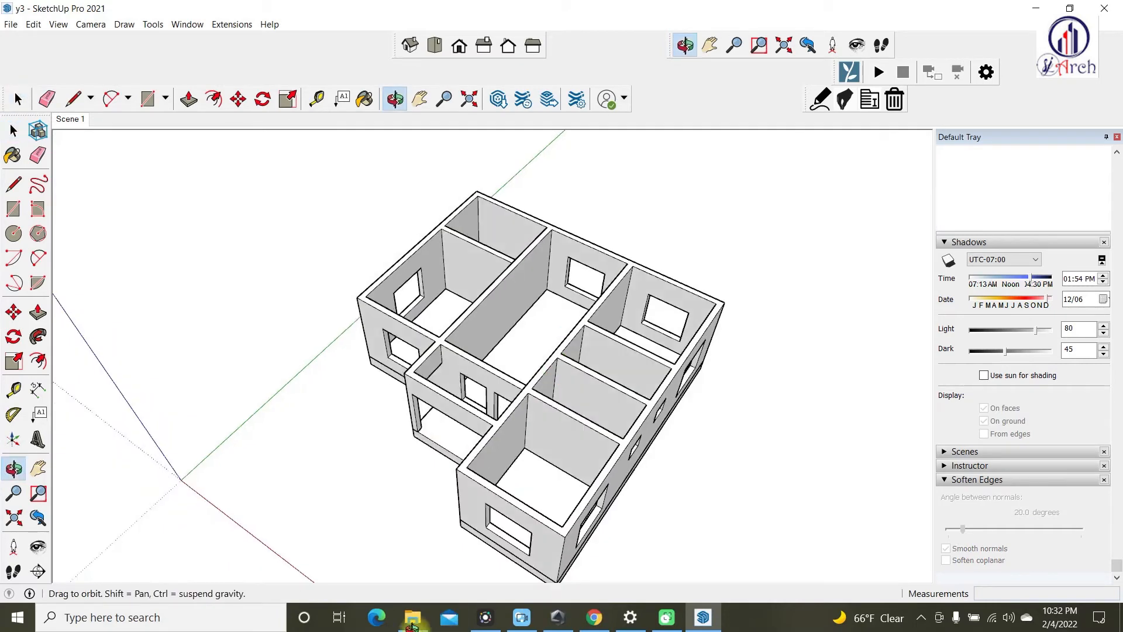
- Inside the walls group, erase the edge crossing the wall tops at the junction beside the porch
scroll(451, 414, "down", 3)
middle_click_drag(489, 396, 439, 328, "shift")
scroll(363, 363, "up", 4)
middle_click_drag(443, 394, 511, 492, "shift")
scroll(499, 409, "up", 5)
scroll(421, 359, "down", 2)
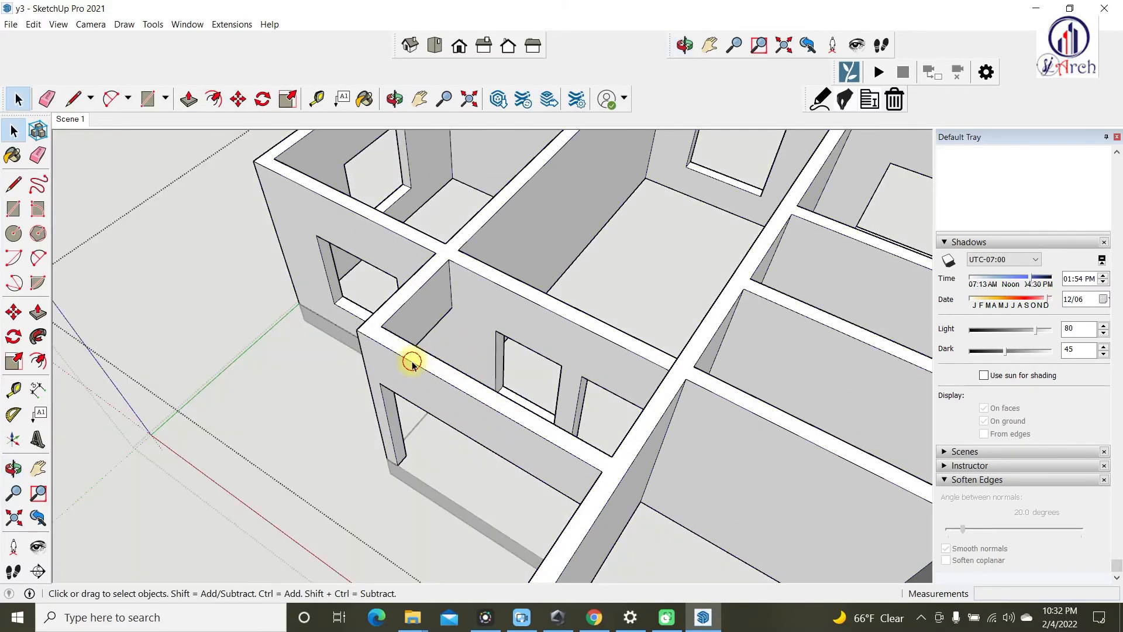
middle_click_drag(409, 363, 752, 489)
scroll(522, 384, "up", 3)
scroll(442, 326, "up", 2)
left_click(443, 322)
scroll(444, 320, "down", 4)
middle_click_drag(444, 320, 486, 416, "shift")
scroll(515, 354, "up", 3)
scroll(565, 224, "up", 2)
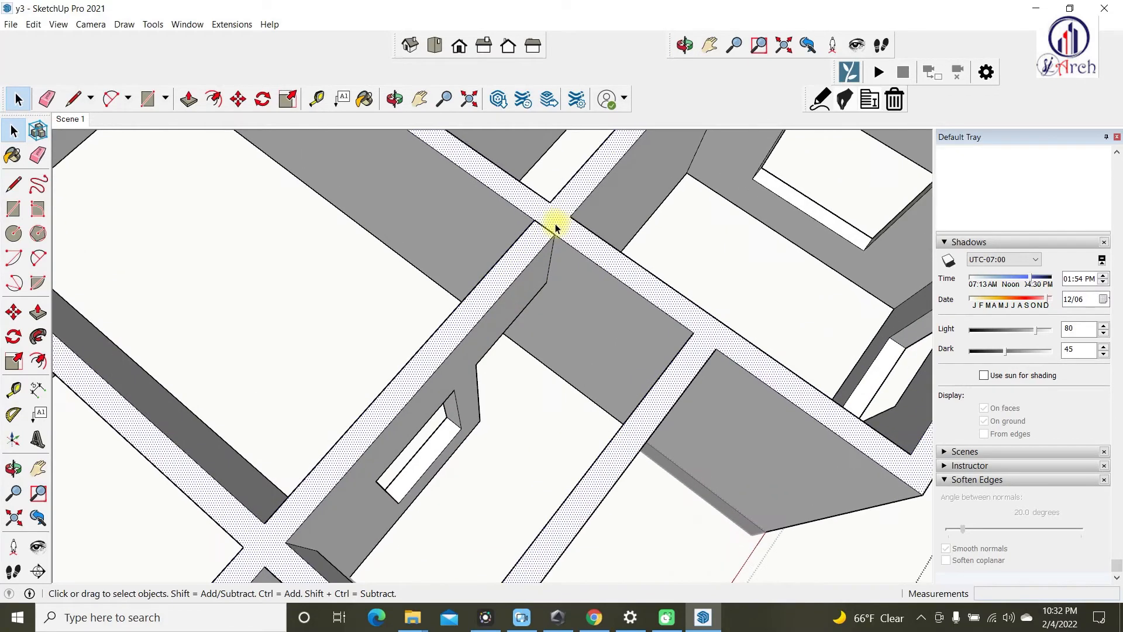
left_click(546, 235)
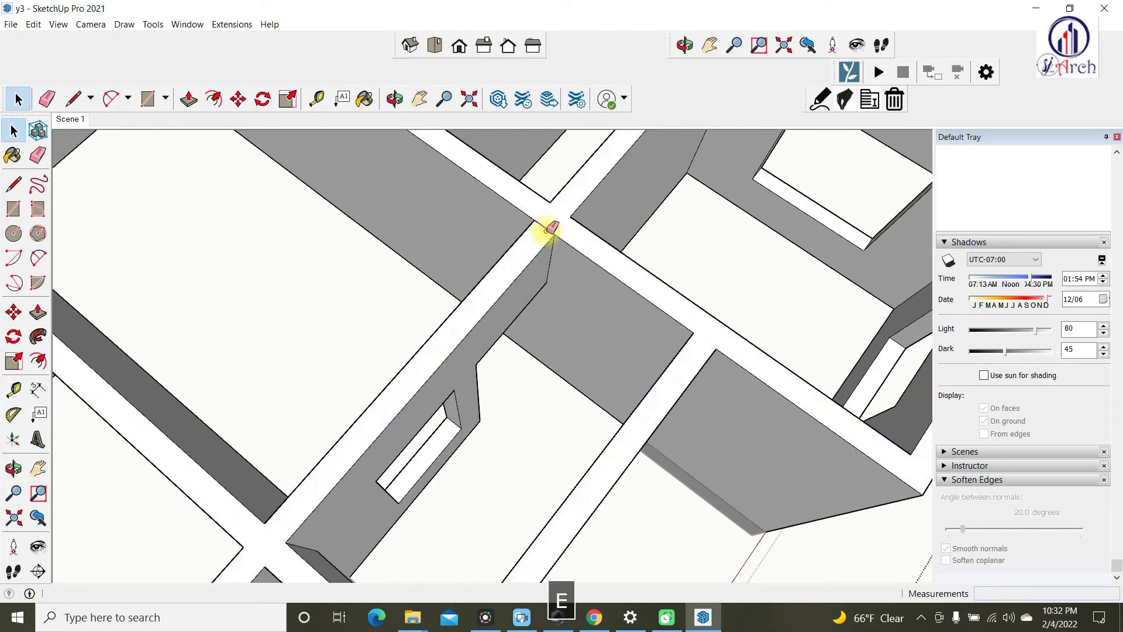
scroll(550, 228, "down", 5)
key("space")
- Draw 200 mm edges across the wall tops where the porch beam meets the main walls, separating the beam's top face
scroll(489, 351, "up", 3)
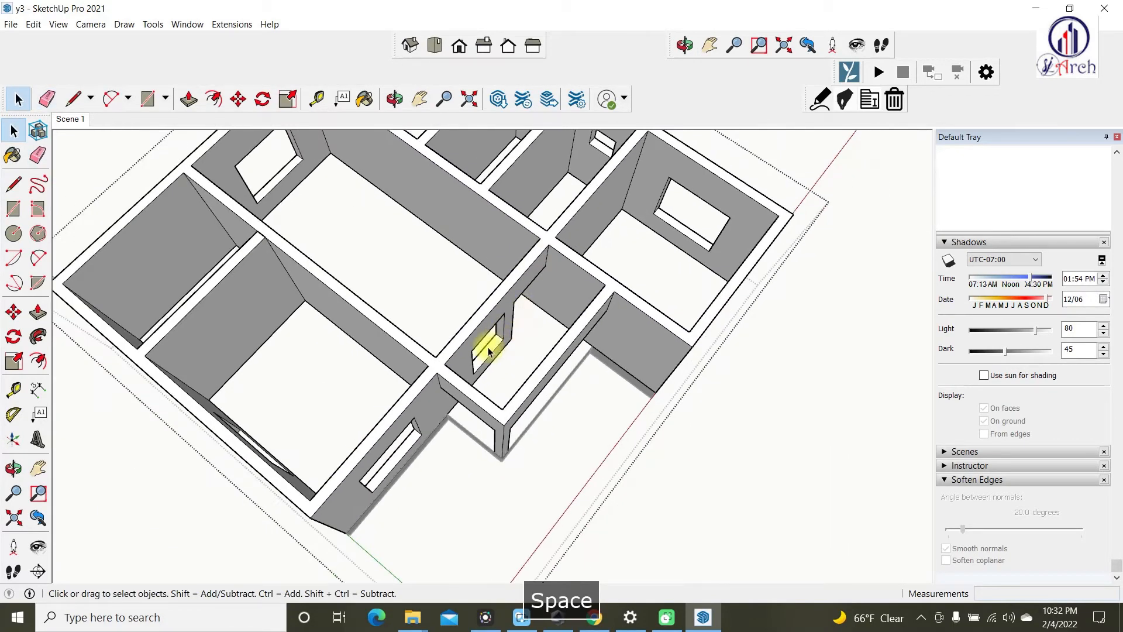
key("l")
scroll(440, 369, "up", 3)
left_click(435, 376)
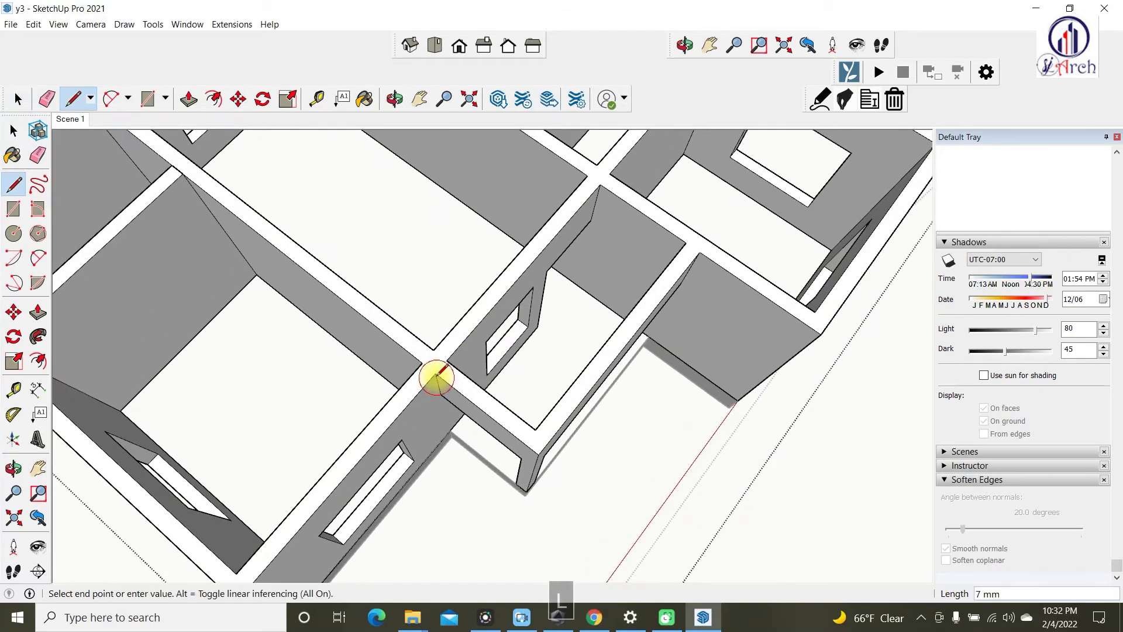
key("Escape")
scroll(436, 375, "up", 2)
left_click(435, 373)
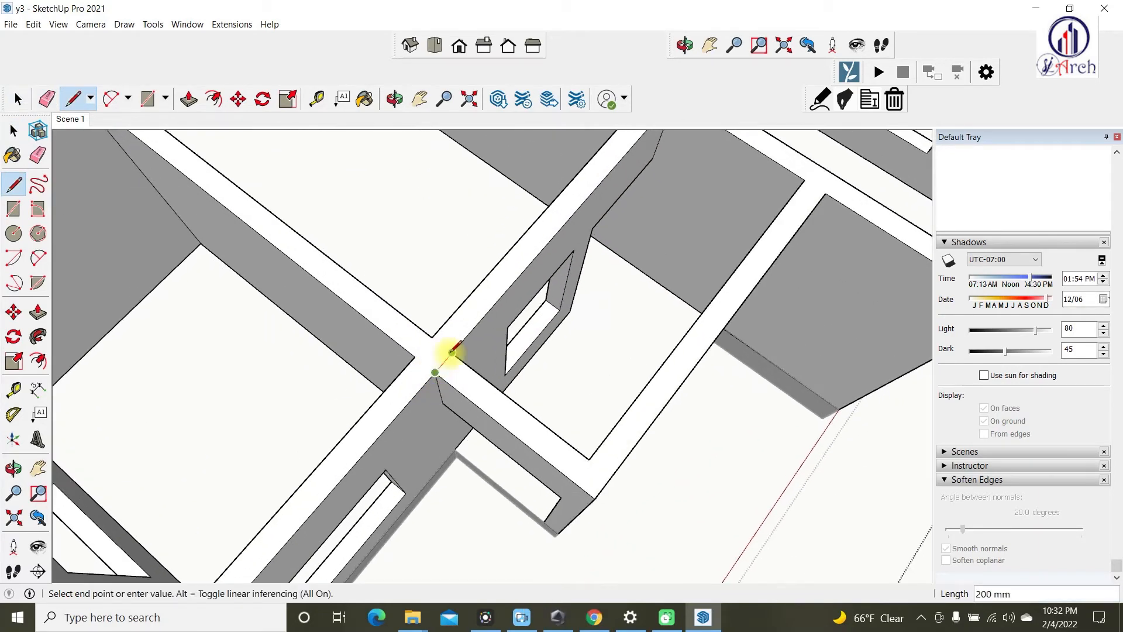
key("Escape")
scroll(453, 351, "down", 4)
scroll(536, 263, "up", 4)
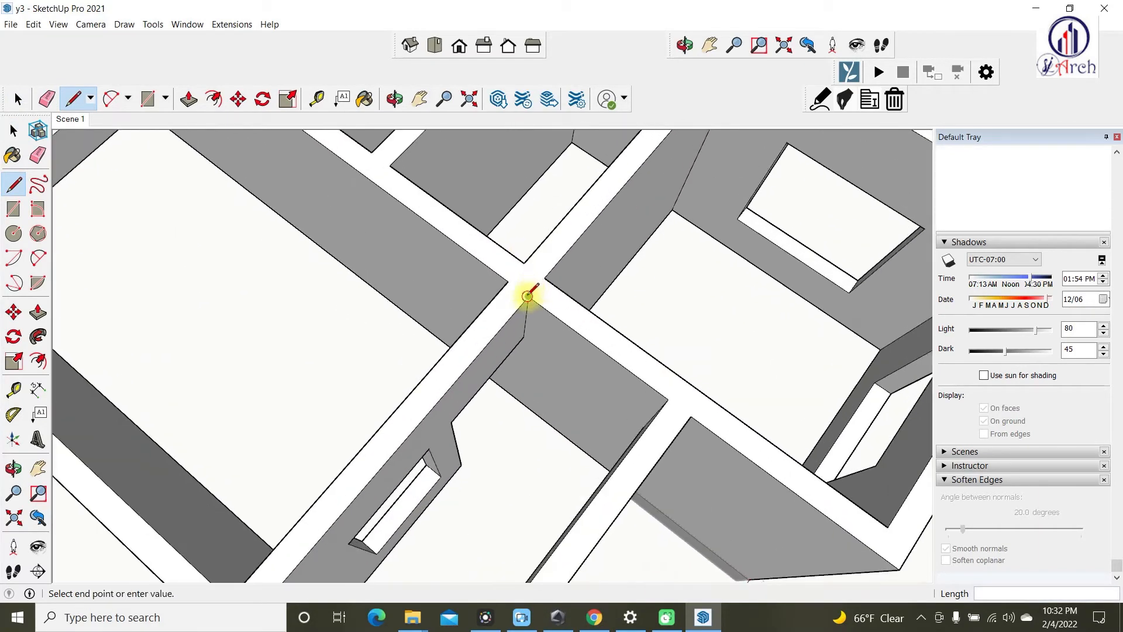
scroll(532, 248, "down", 3)
scroll(610, 324, "up", 3)
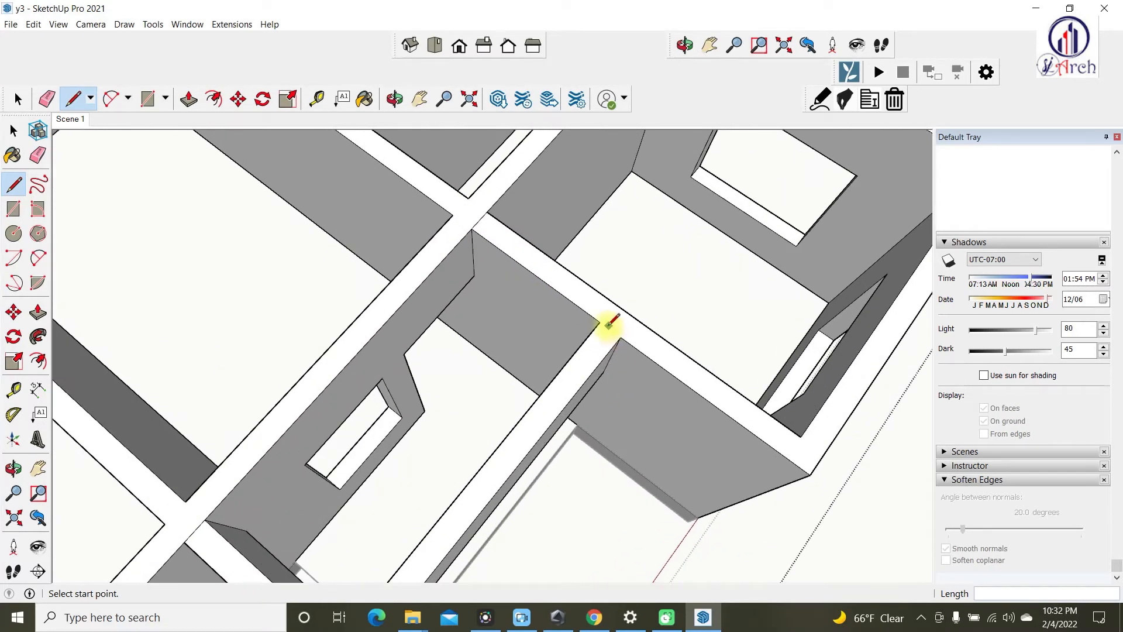
key("space")
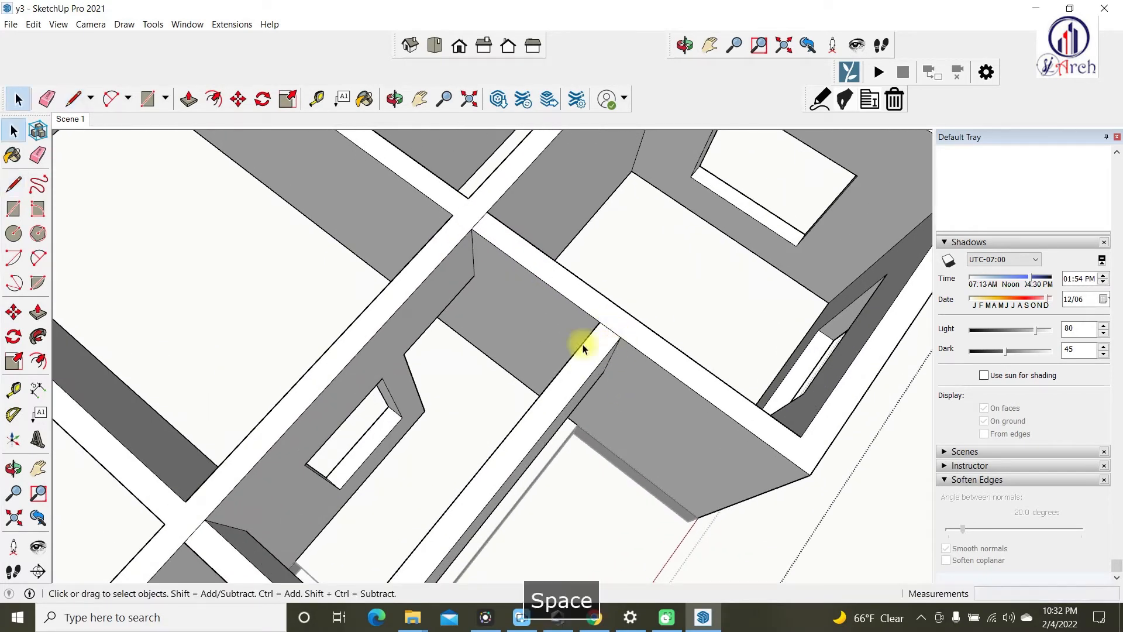
- Erase the extra short edge across the wall top at the porch's inner corner
scroll(605, 351, "down", 3)
scroll(527, 275, "up", 4)
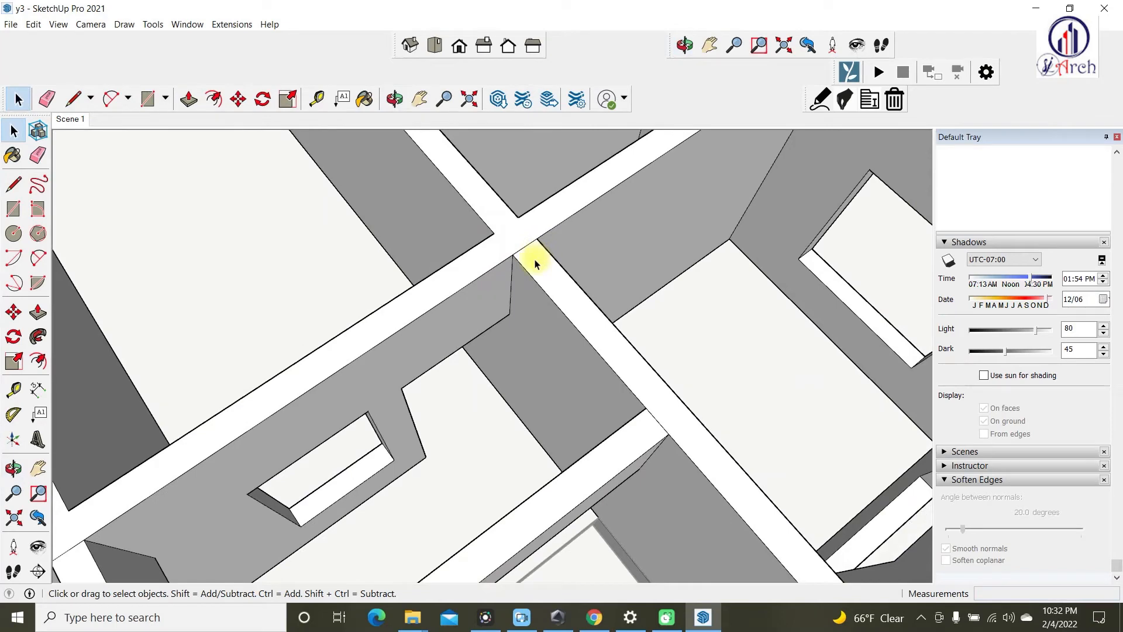
key("e")
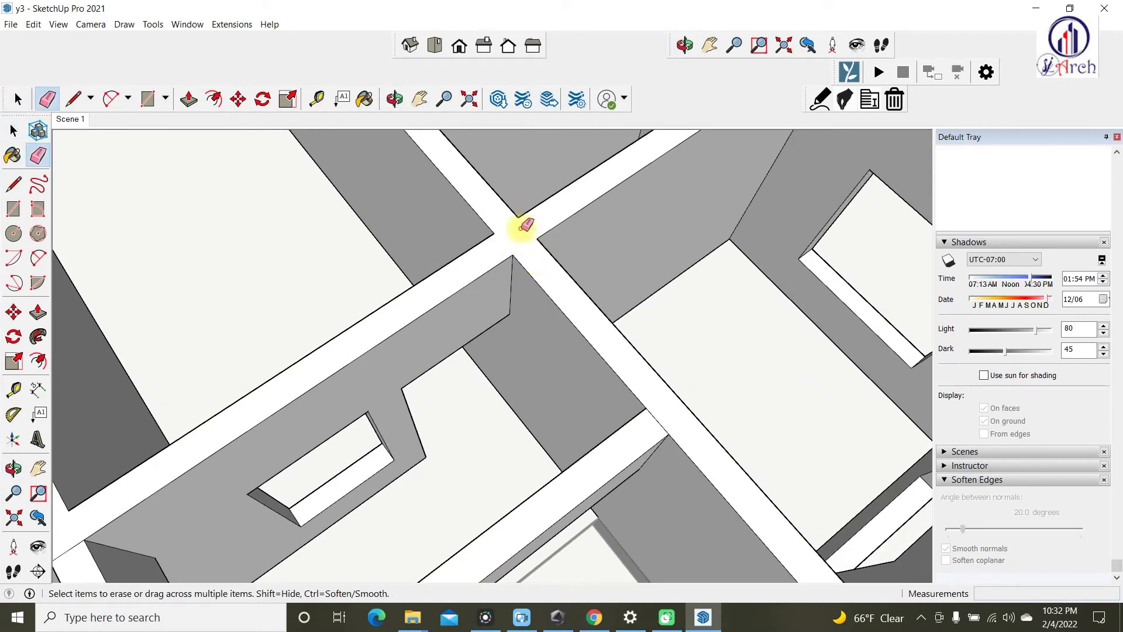
key("space")
scroll(529, 242, "down", 3)
scroll(532, 329, "up", 3)
- Push the L-shaped porch beam's top face down by 500 mm
key("p")
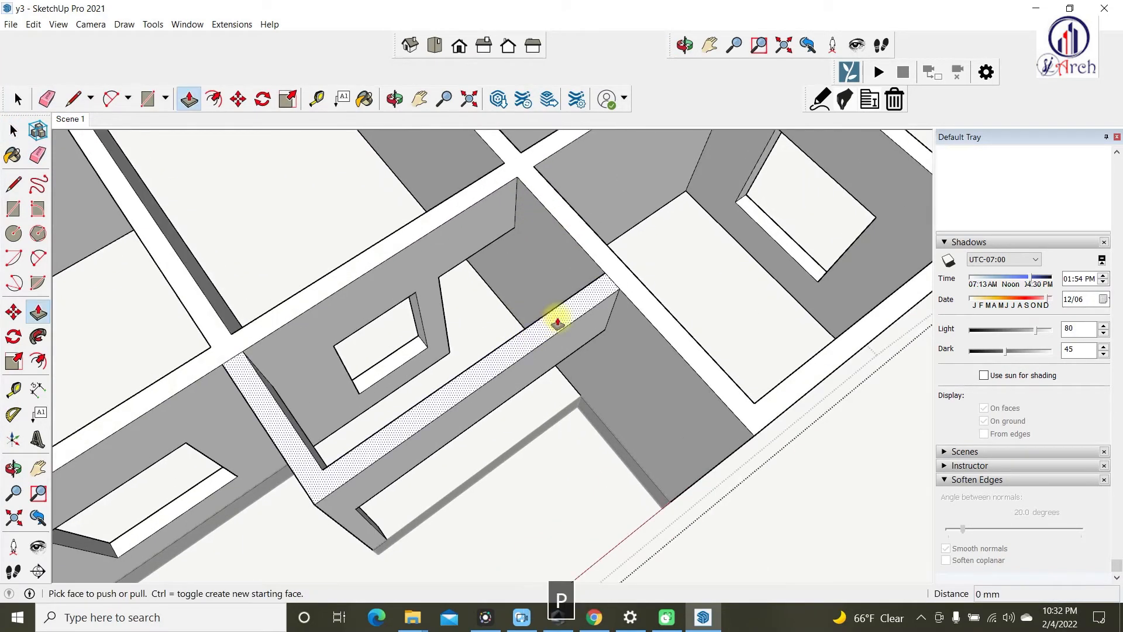
left_click(554, 324)
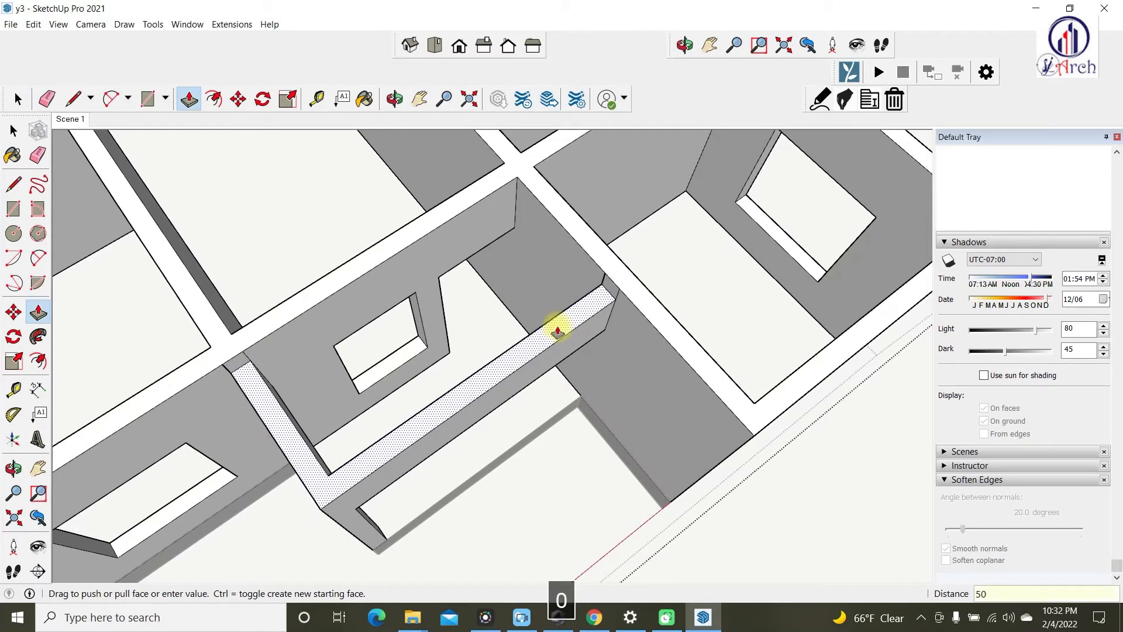
type("500")
key("Return")
key("space")
- Erase the leftover vertical edges on the main walls above both ends of the lowered porch beam
scroll(585, 269, "up", 3)
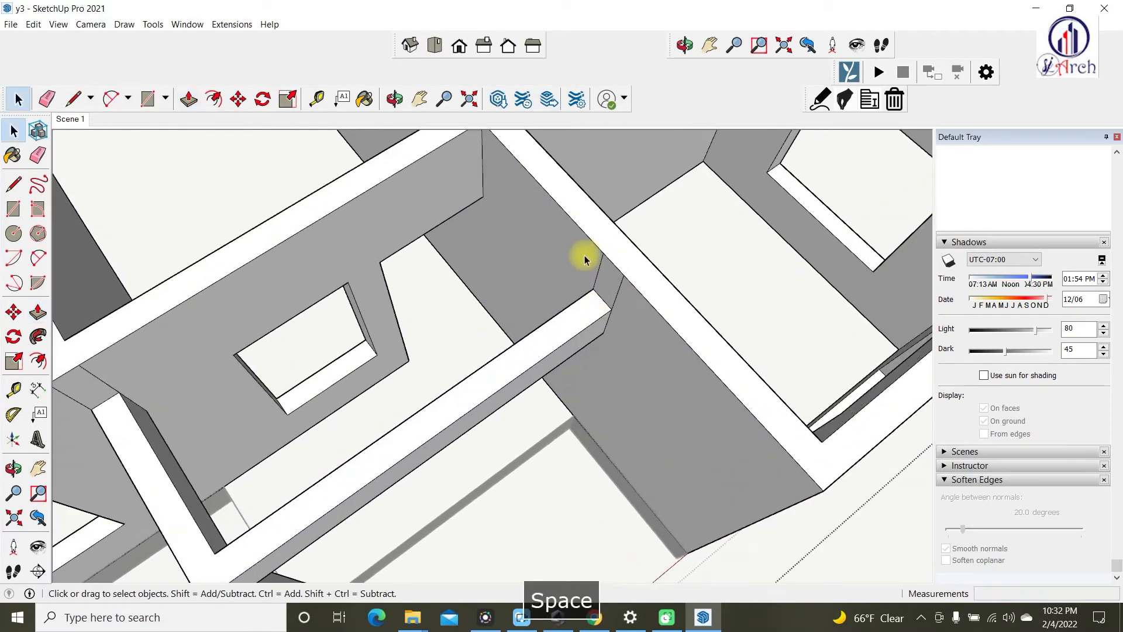
key("e")
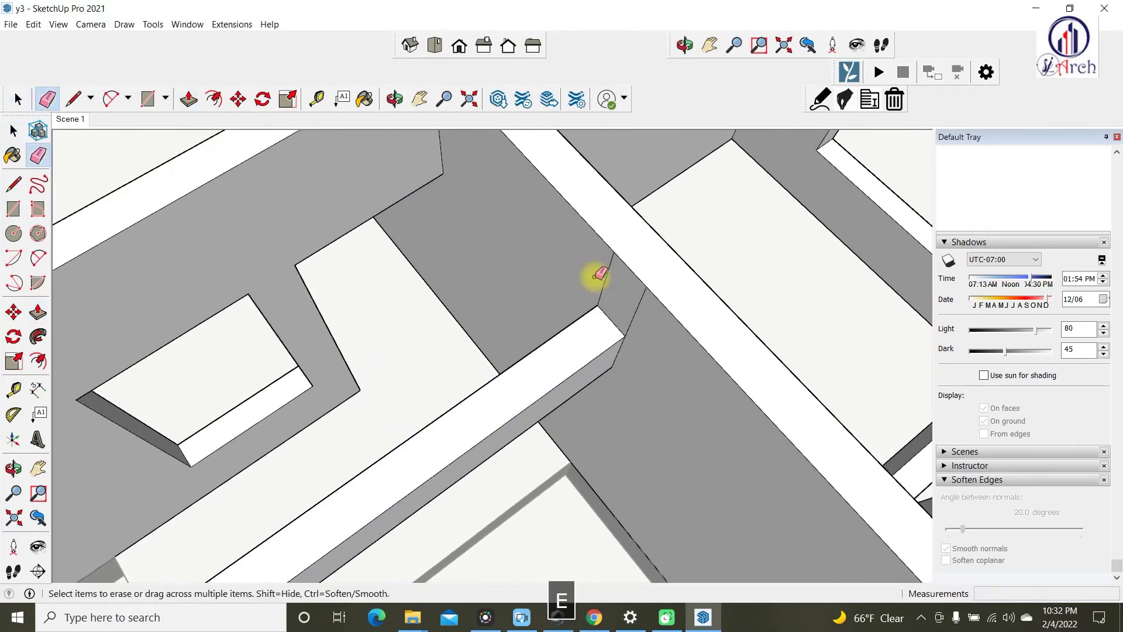
scroll(635, 313, "down", 5)
scroll(449, 351, "up", 5)
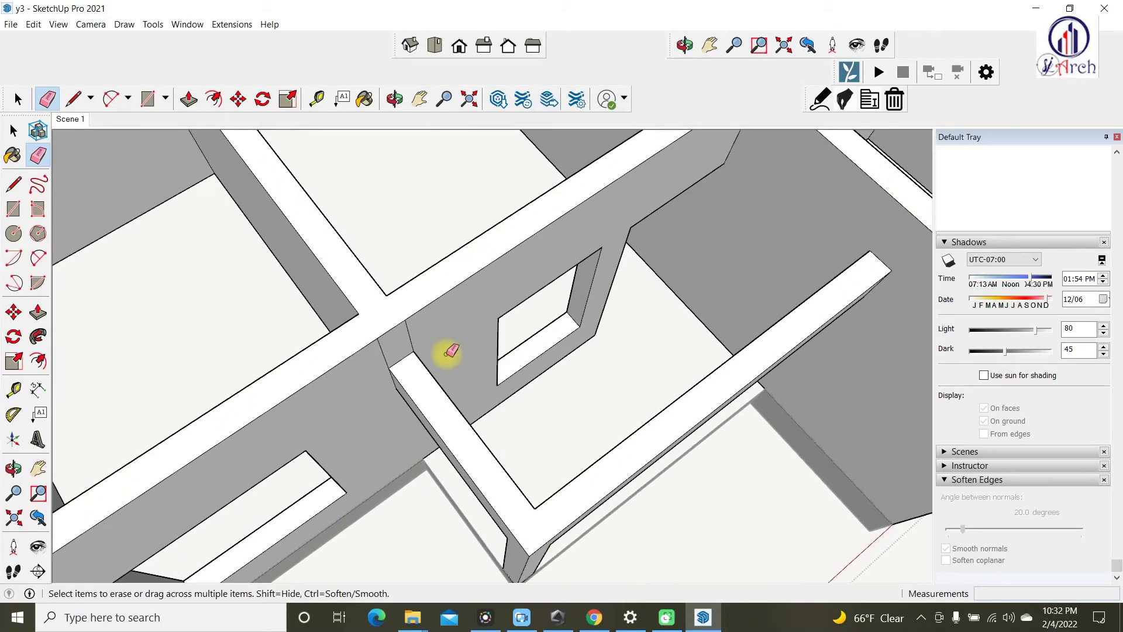
key("space")
scroll(504, 319, "down", 8)
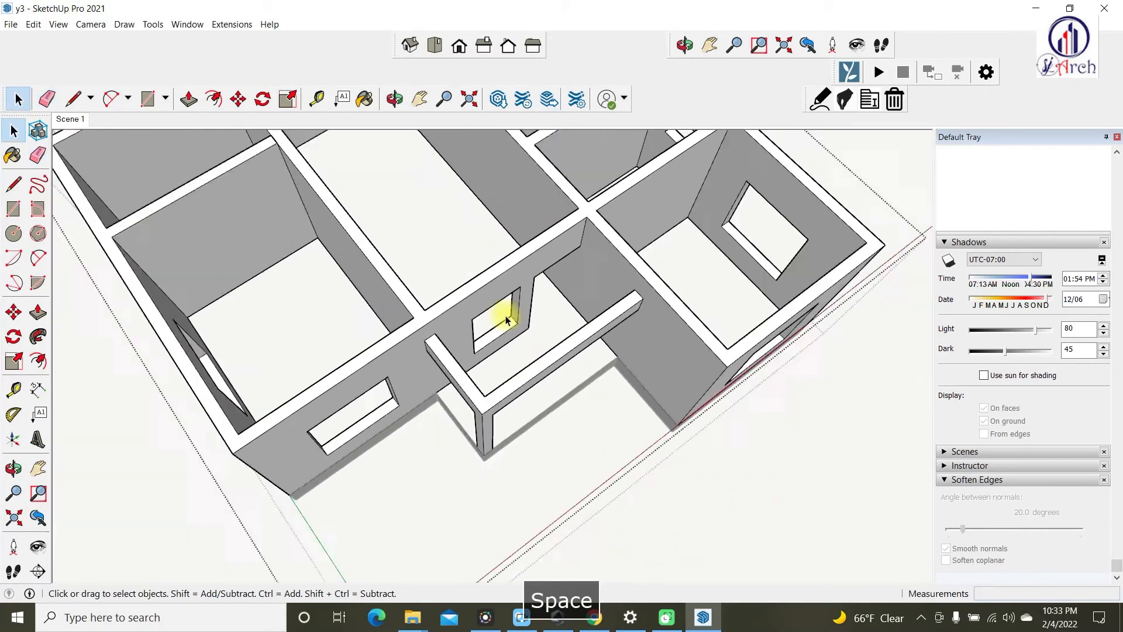
left_click(629, 433)
- Inspect the lowered porch beam and the front walls from several directions
middle_click_drag(604, 469, 483, 236)
middle_click_drag(692, 235, 469, 476)
scroll(484, 376, "up", 5)
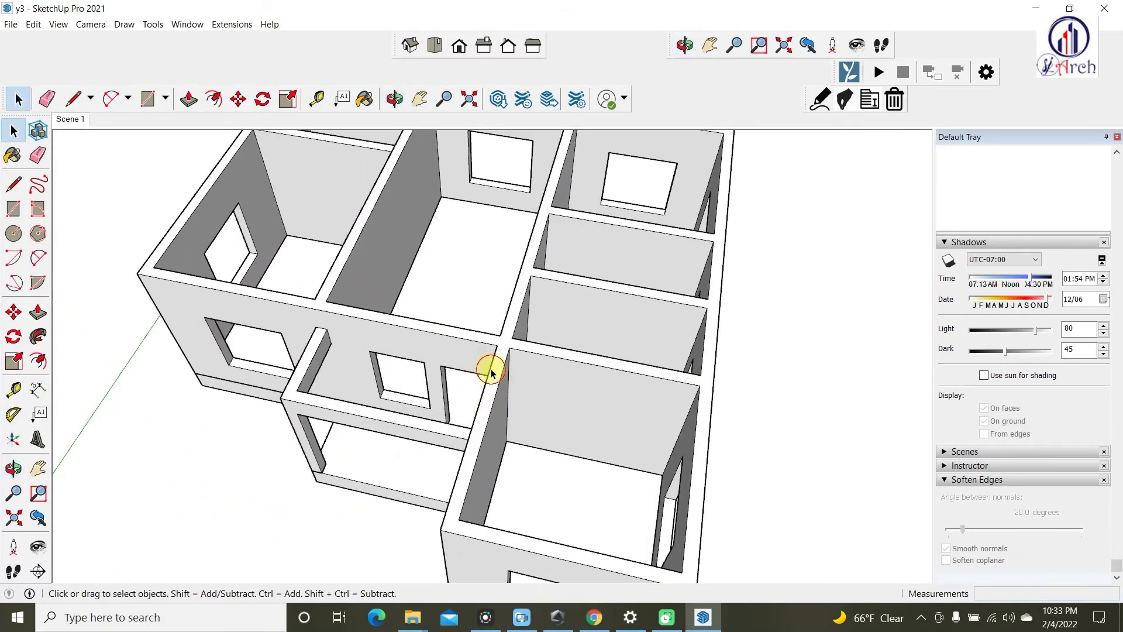
scroll(490, 371, "down", 6)
middle_click_drag(402, 321, 634, 310)
scroll(503, 374, "up", 5)
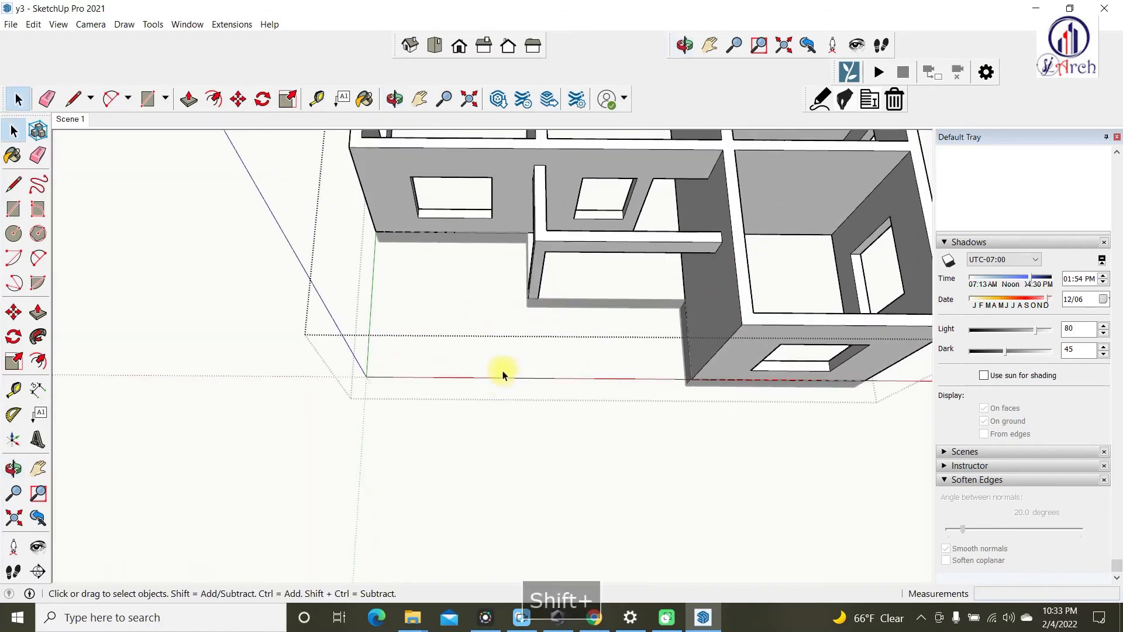
scroll(457, 410, "down", 4)
middle_click_drag(429, 393, 549, 346)
scroll(501, 292, "up", 5)
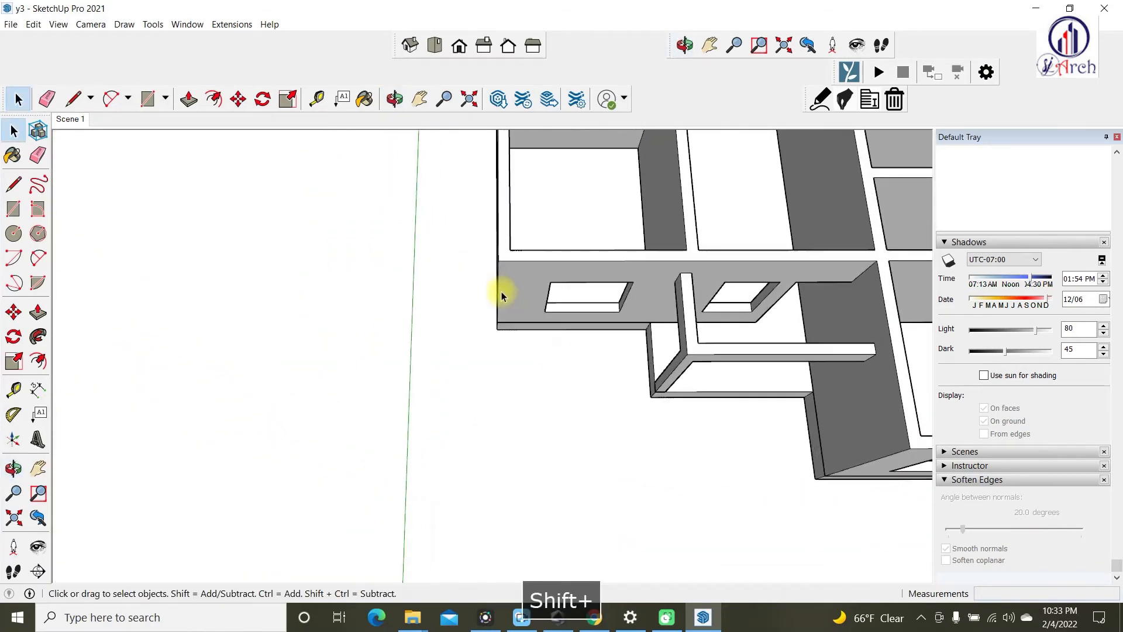
scroll(501, 291, "down", 3)
key("space")
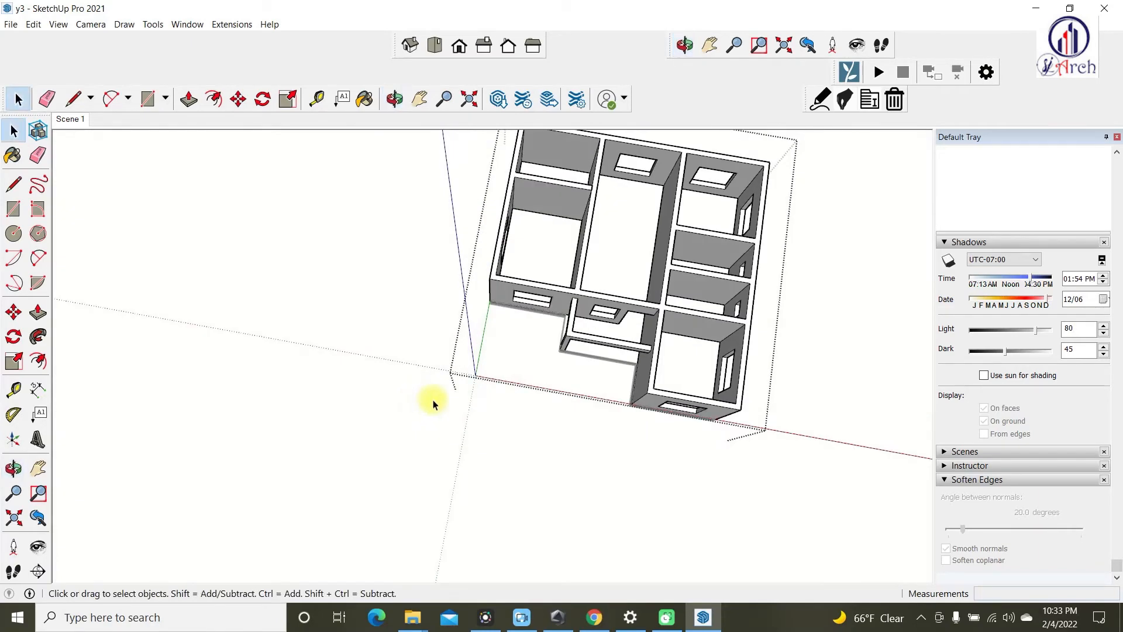
- Copy the front wall's outer vertical corner edge inward along the wall by one wall thickness
scroll(489, 274, "up", 6)
left_click(484, 271)
left_click(472, 273)
key("m")
scroll(488, 217, "up", 2)
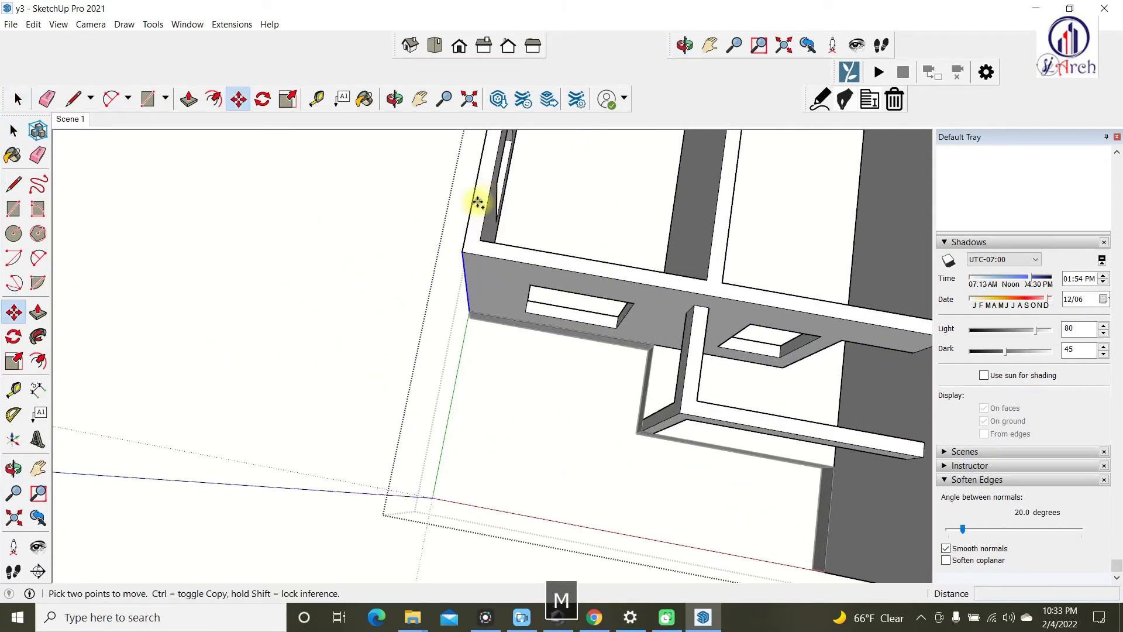
left_click(473, 205, "ctrl")
scroll(466, 253, "down", 3)
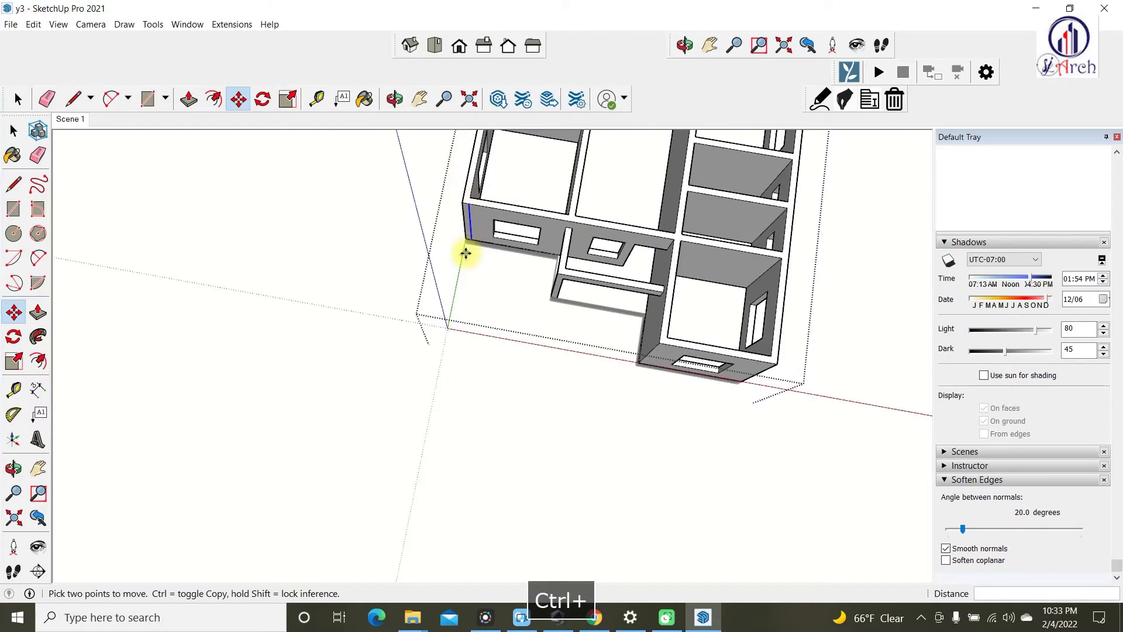
- Extrude the narrow corner strip of the front wall forward until it aligns with the projecting room's front face
key("p")
scroll(465, 246, "up", 2)
left_click(472, 224)
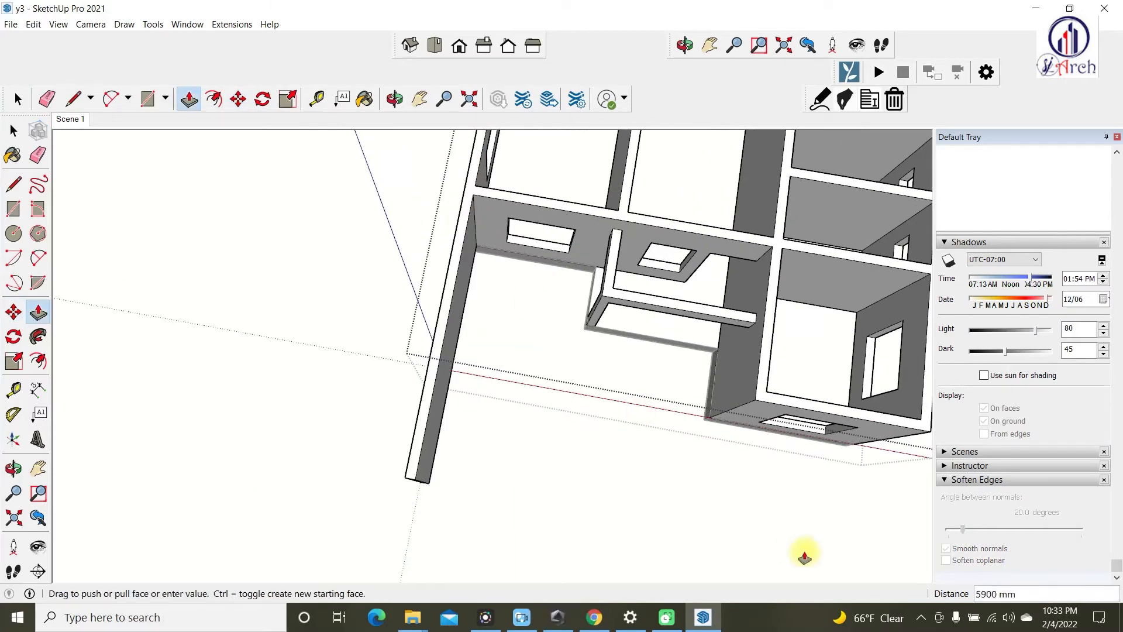
left_click(771, 403)
key("space")
- Copy the vertical edge at the extended wall's free end 200 mm back along its inner face
scroll(527, 349, "up", 2)
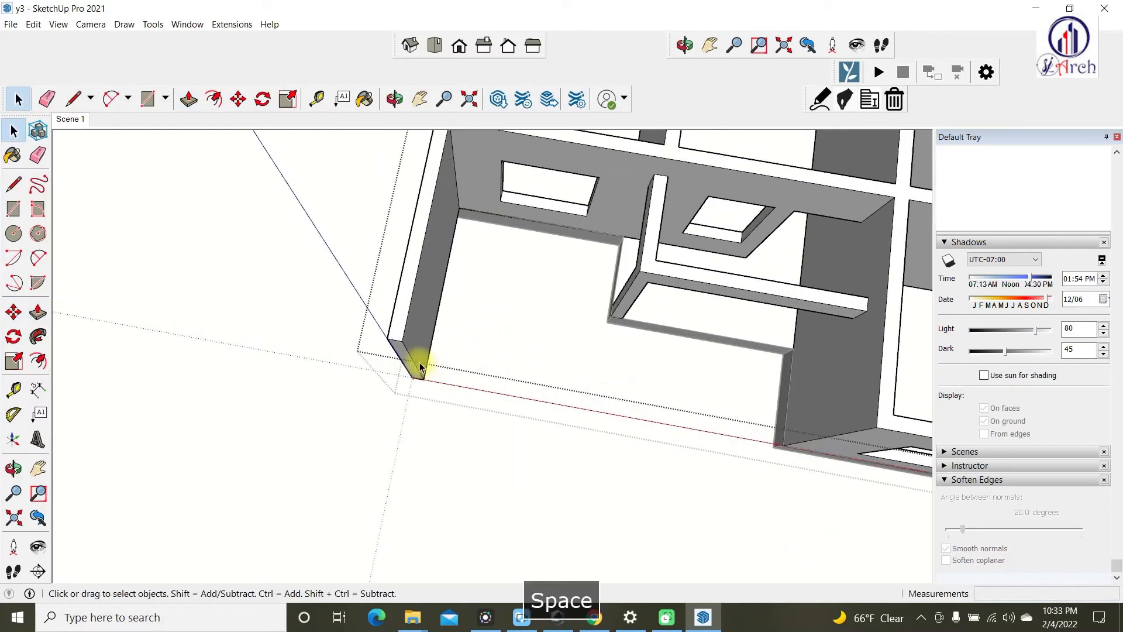
scroll(404, 381, "down", 3)
key("m")
scroll(652, 368, "up", 2)
scroll(606, 414, "up", 2)
left_click(614, 415)
key("ctrl")
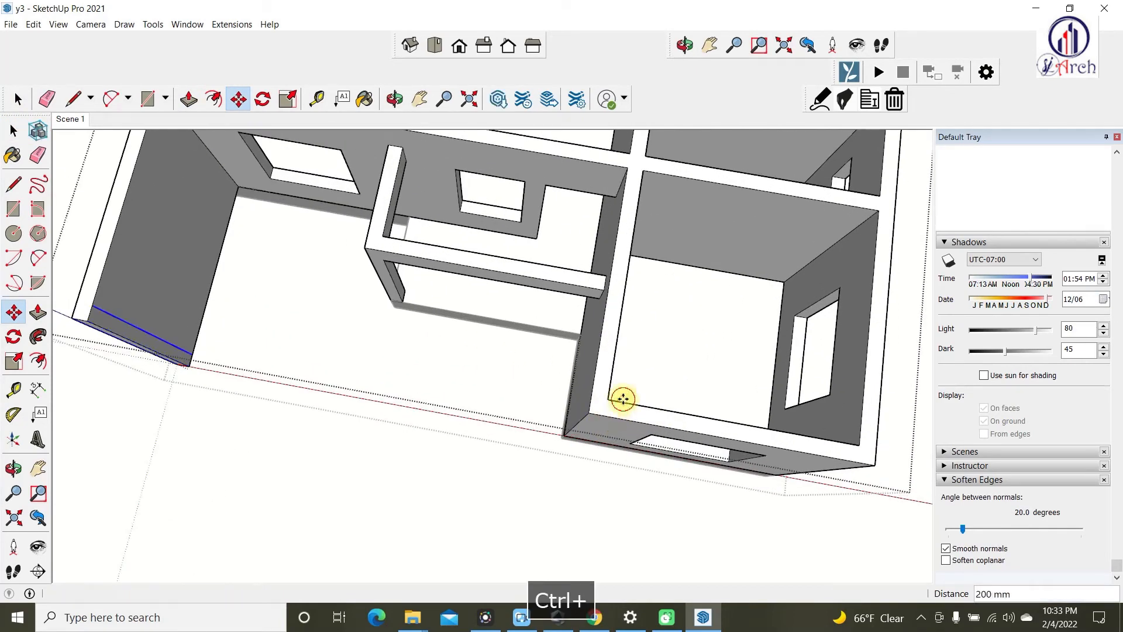
scroll(623, 400, "down", 3)
scroll(441, 316, "up", 4)
type(";")
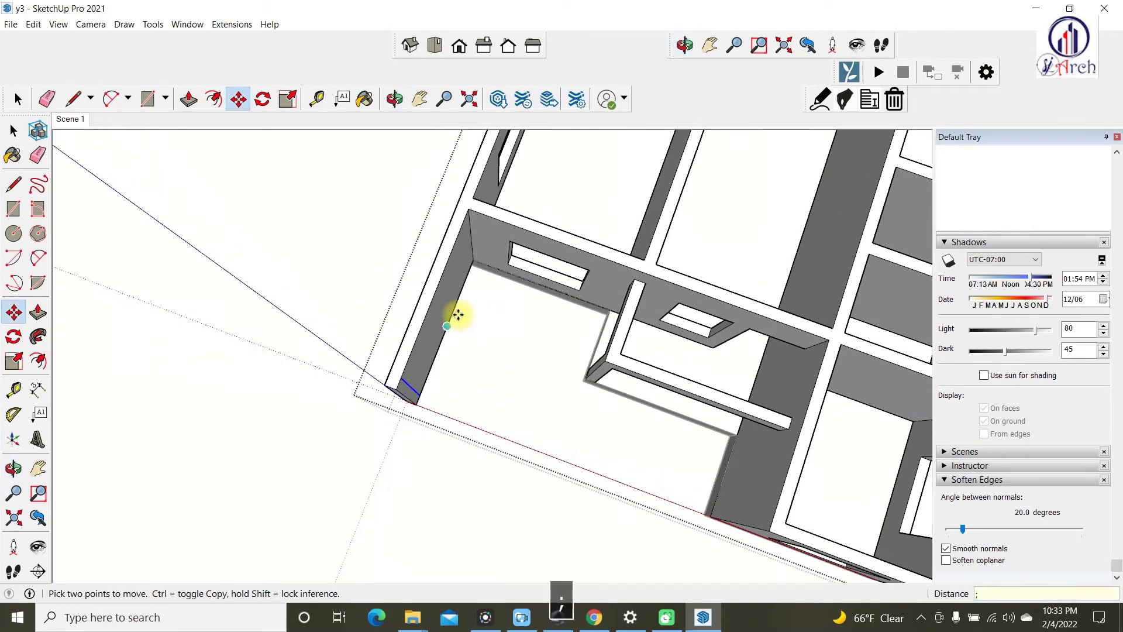
- Push the extended wall's inner face through its thickness, leaving only a column at the free end
type("p")
scroll(453, 299, "up", 2)
left_click(446, 283)
left_click(380, 354)
mouse_move(381, 354)
middle_mouse_down()
mouse_move(446, 258)
mouse_move(419, 286)
mouse_move(431, 271)
middle_mouse_up()
key("space")
- Erase the leftover edge between the freestanding column and the building's front corner
key("e")
left_click(447, 255)
scroll(465, 313, "up", 2)
key("space")
middle_click_drag(462, 305, 409, 394)
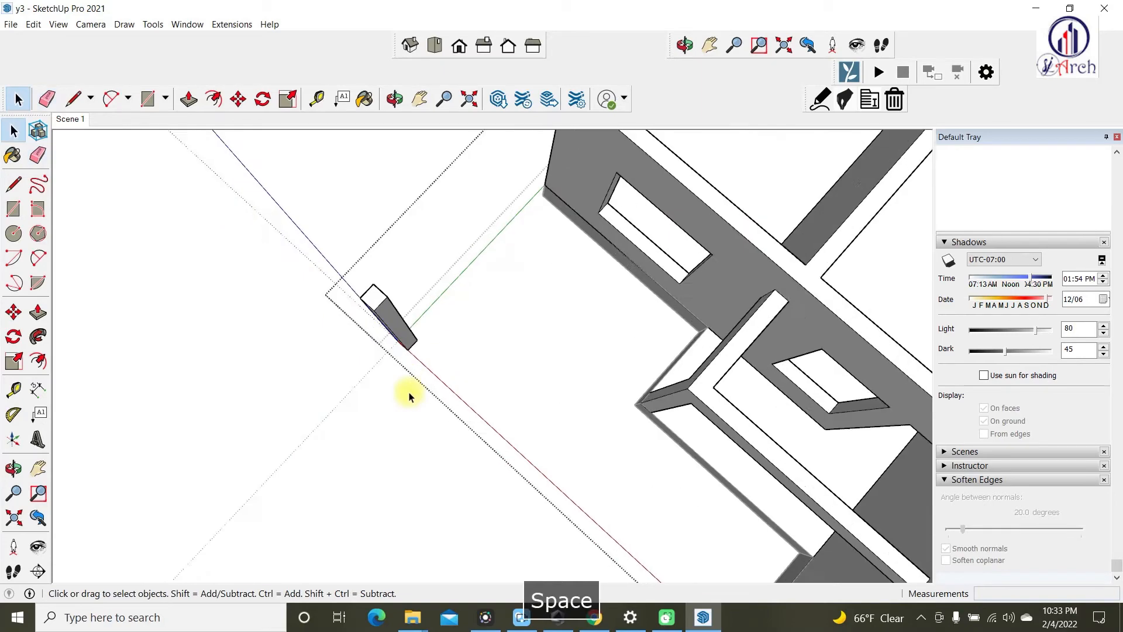
- Extend the freestanding column's bottom face downward below the ground axes
scroll(412, 387, "up", 3)
left_click_drag(430, 315, 343, 389)
middle_click_drag(343, 388, 508, 103)
scroll(446, 368, "down", 3)
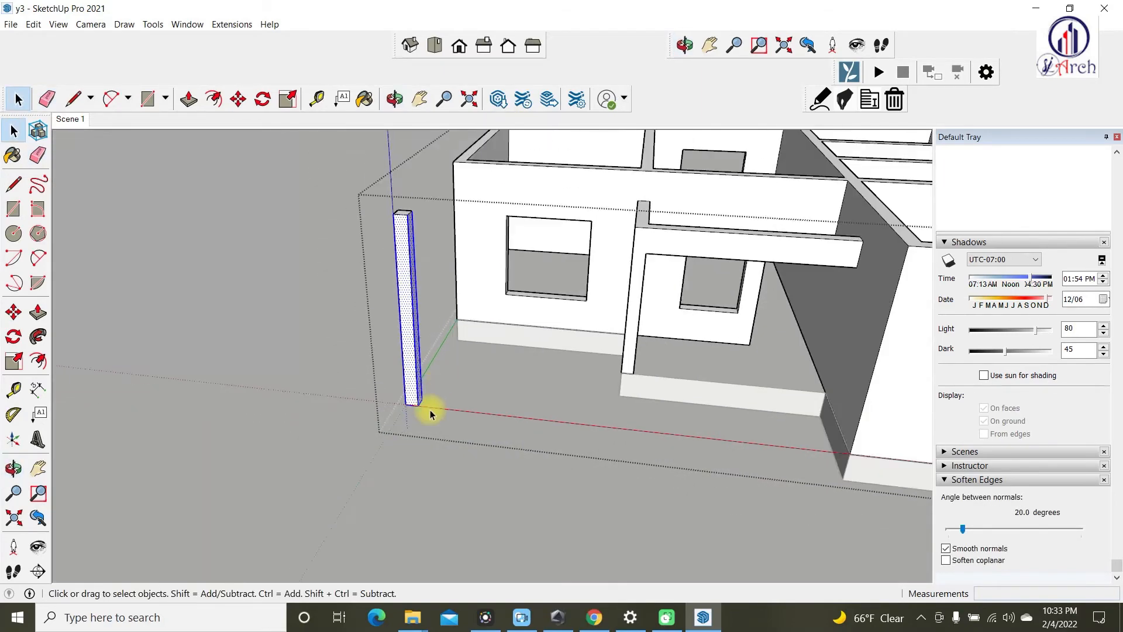
scroll(433, 412, "up", 2)
scroll(392, 417, "up", 2)
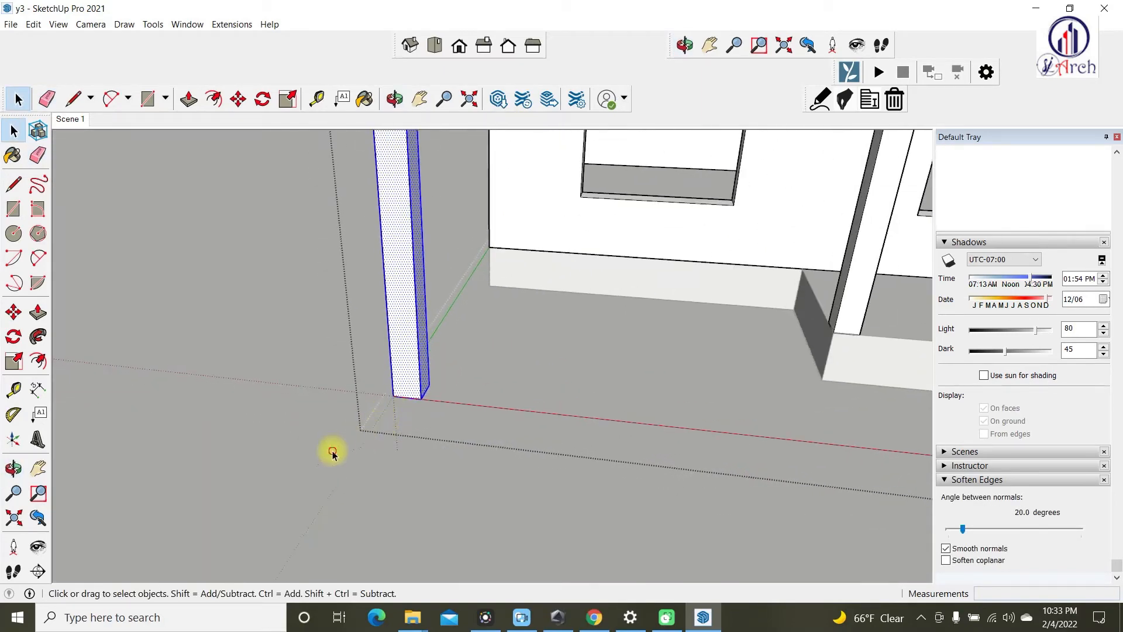
left_click(587, 335)
key("p")
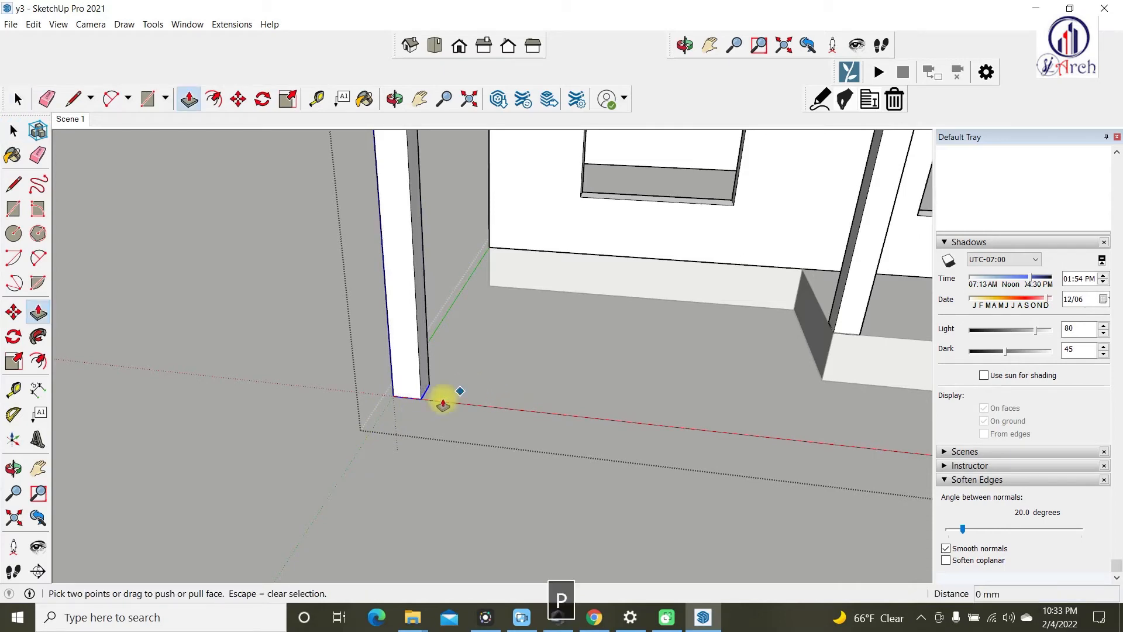
left_click(422, 400)
left_click(446, 461)
key("space")
- Lower the freestanding column's top face to the level of the porch beam's top
scroll(477, 389, "down", 4)
middle_click_drag(528, 244, 427, 371)
scroll(380, 388, "up", 3)
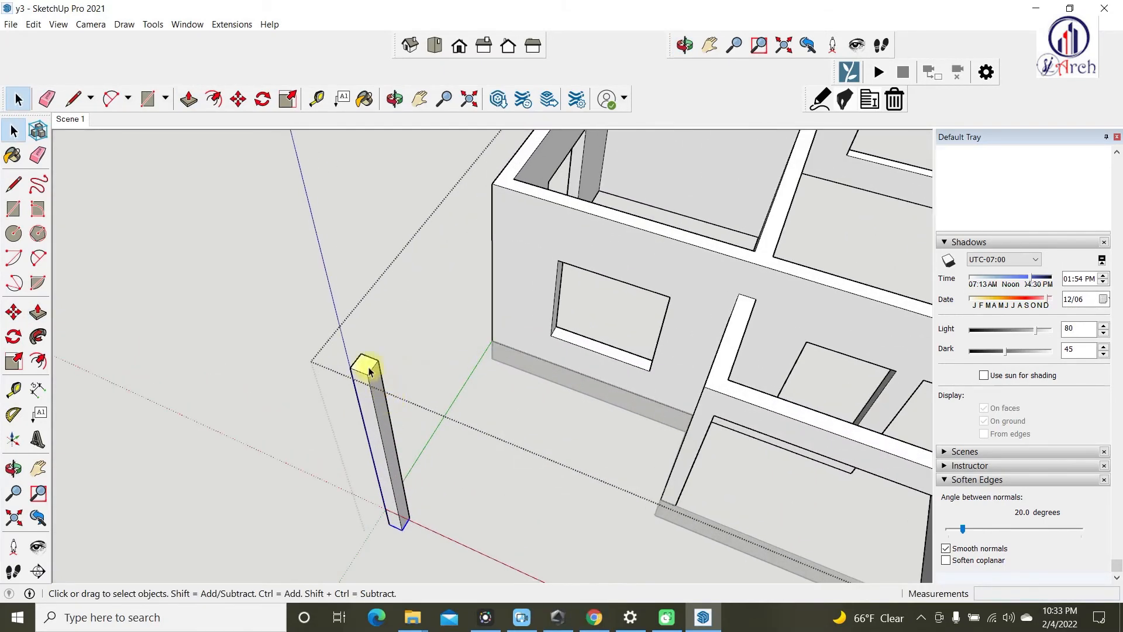
key("p")
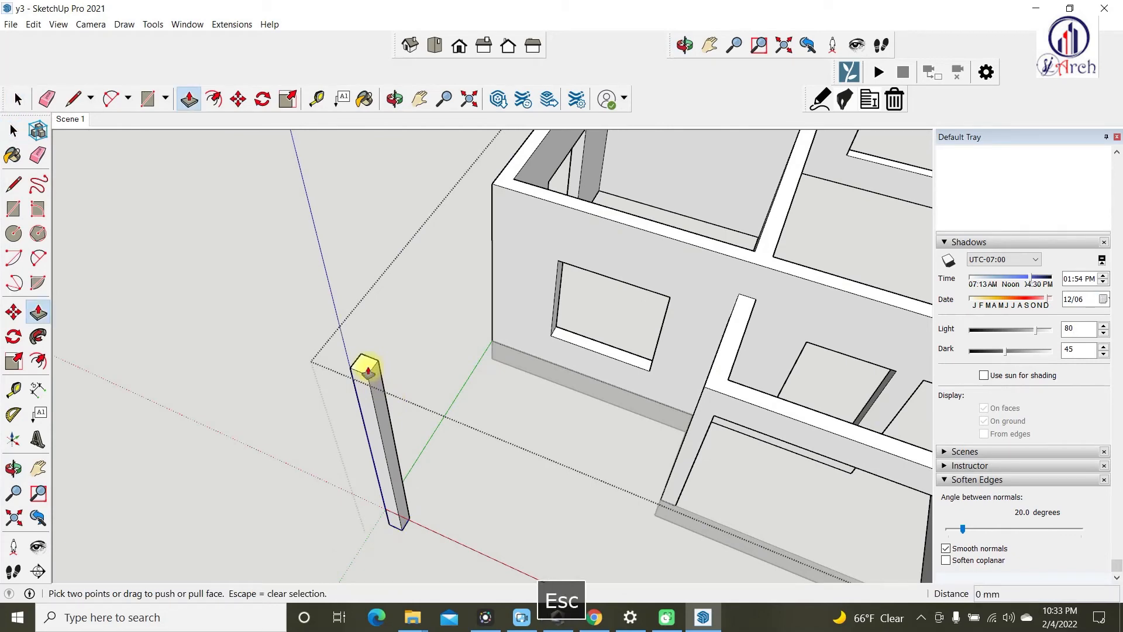
left_click(367, 367)
left_click(726, 391)
middle_click_drag(726, 392, 820, 299)
key("space")
- Copy one top edge of the freestanding column 200 mm down its side face
scroll(617, 289, "up", 2)
middle_click_drag(616, 290, 258, 396)
scroll(499, 427, "down", 3)
scroll(351, 351, "up", 6)
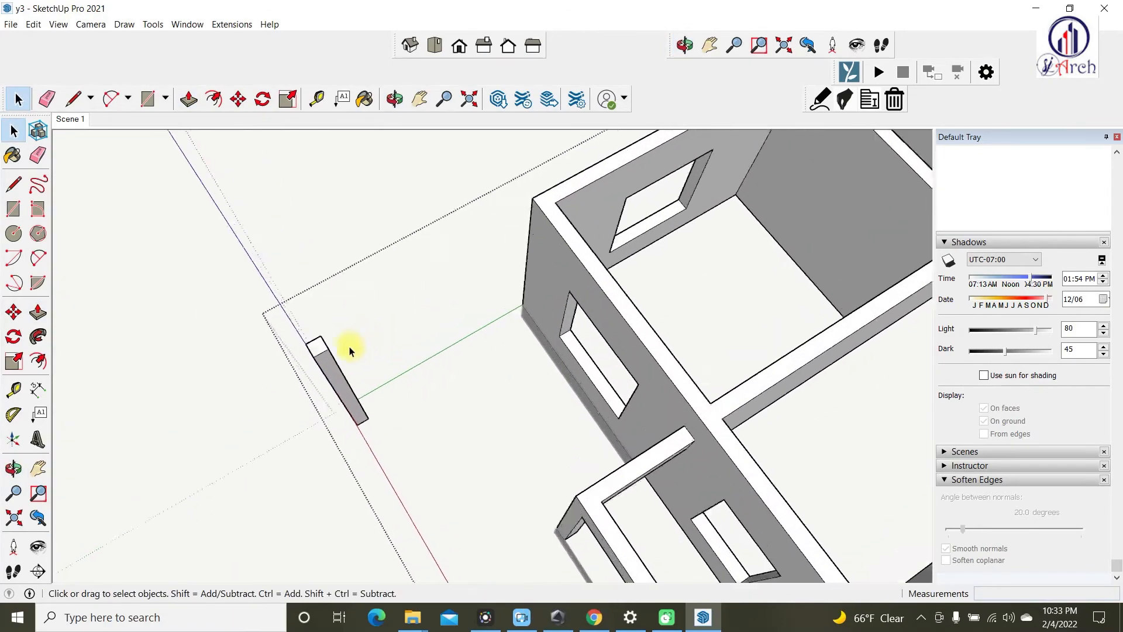
scroll(332, 347, "up", 2)
left_click(338, 347)
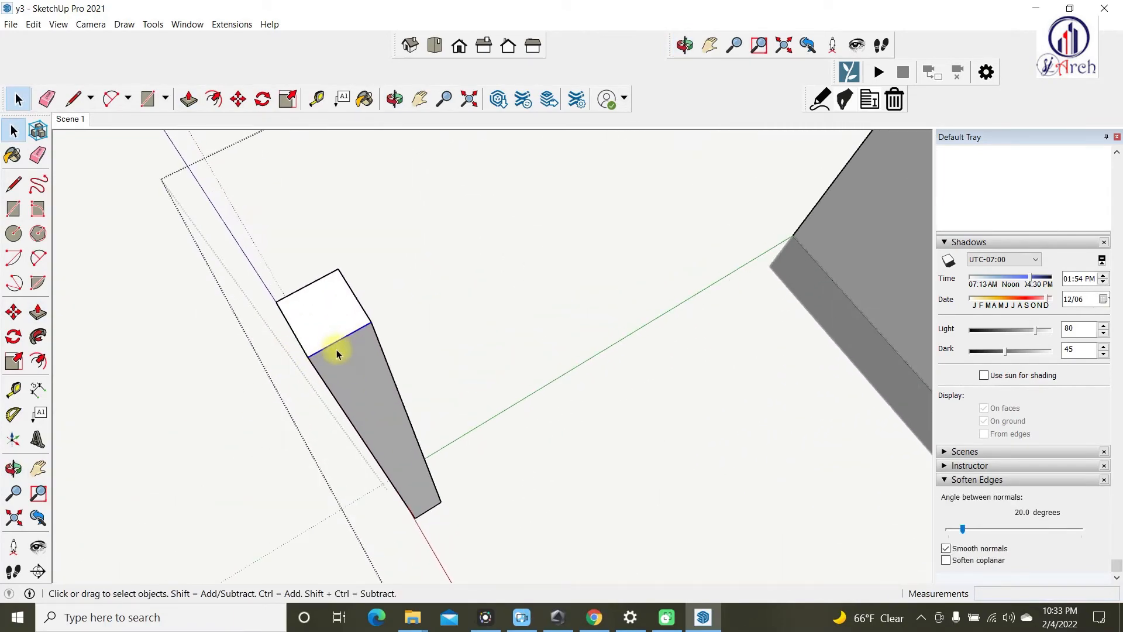
key("m")
left_click(372, 327)
key("ctrl")
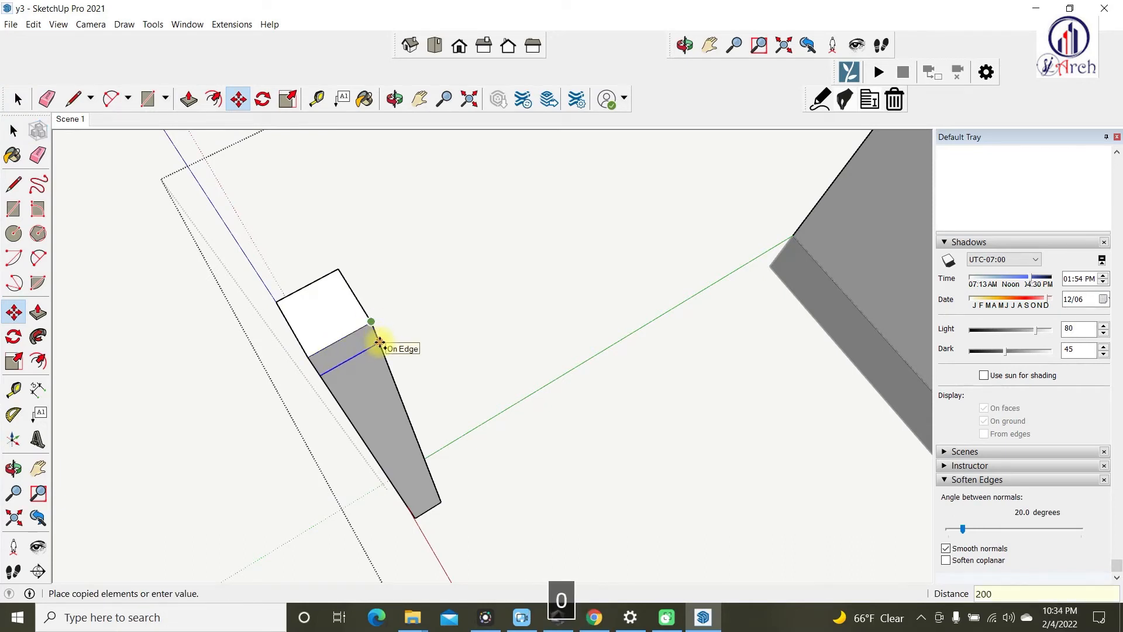
type("200")
key("Return")
scroll(439, 296, "down", 3)
key("space")
- Copy the adjacent top edge of the column down to meet the edge already copied on the neighbouring face
scroll(427, 301, "up", 3)
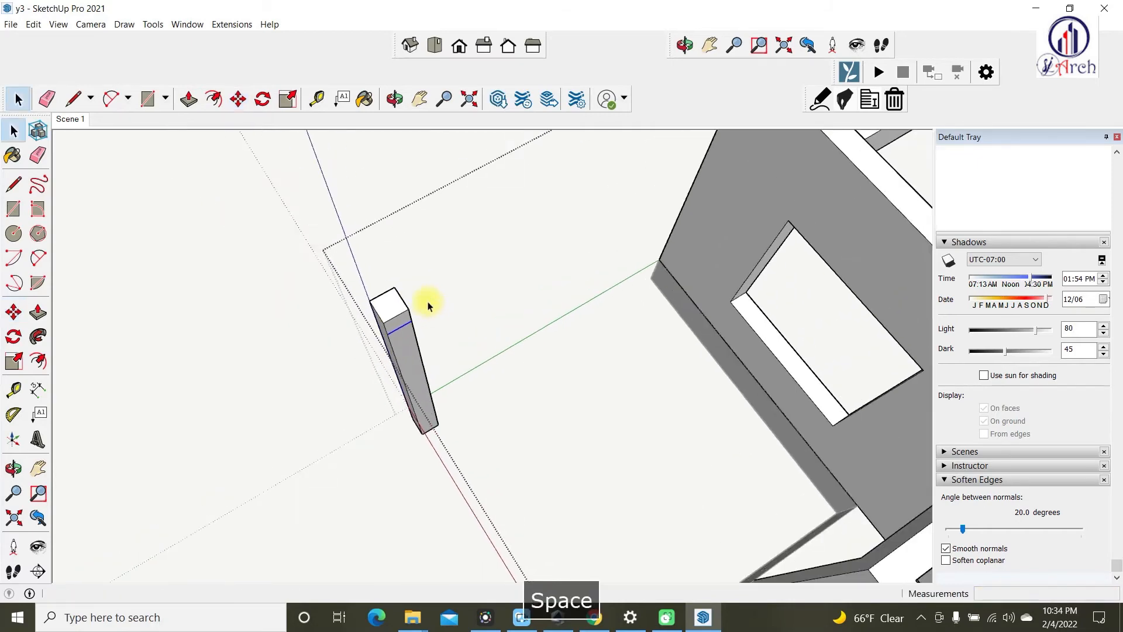
left_click(375, 306)
key("m")
middle_click_drag(402, 354, 150, 301)
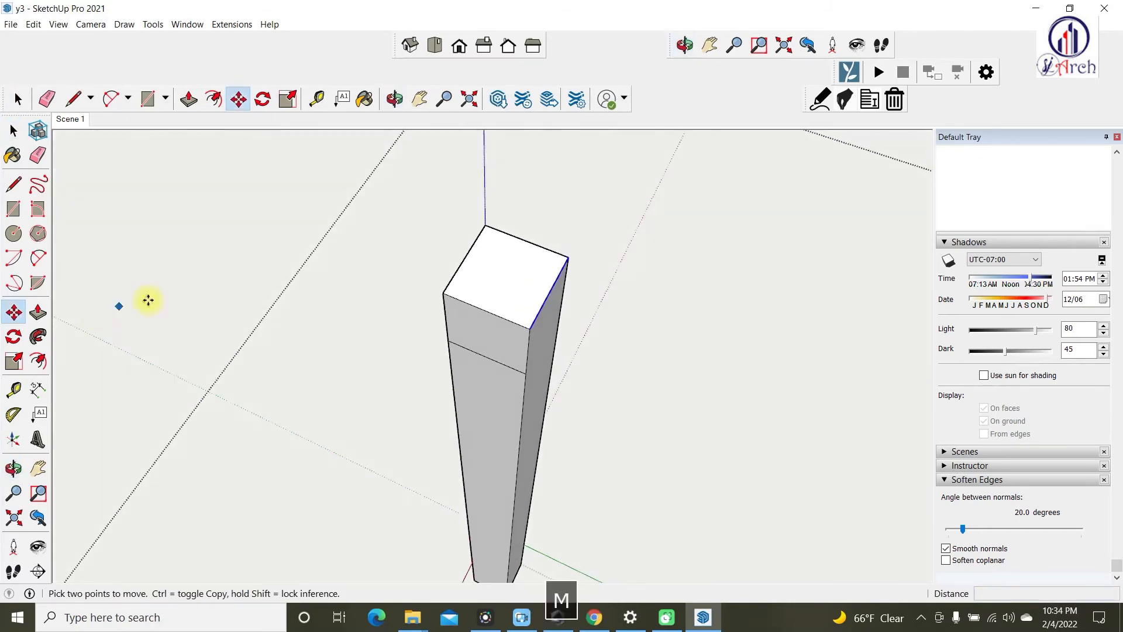
left_click(529, 328)
key("ctrl")
left_click(526, 373)
scroll(422, 240, "down", 4)
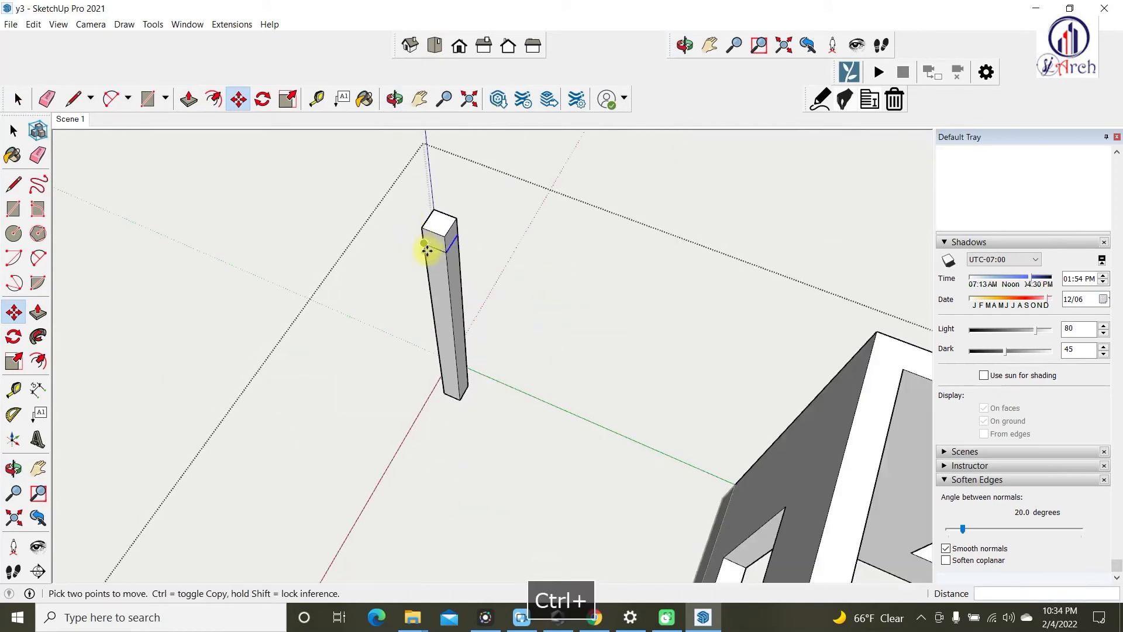
- Try to extend the column's upper face as a beam toward the building's front wall
key("p")
scroll(448, 241, "up", 1)
left_click(450, 236)
scroll(576, 316, "down", 2)
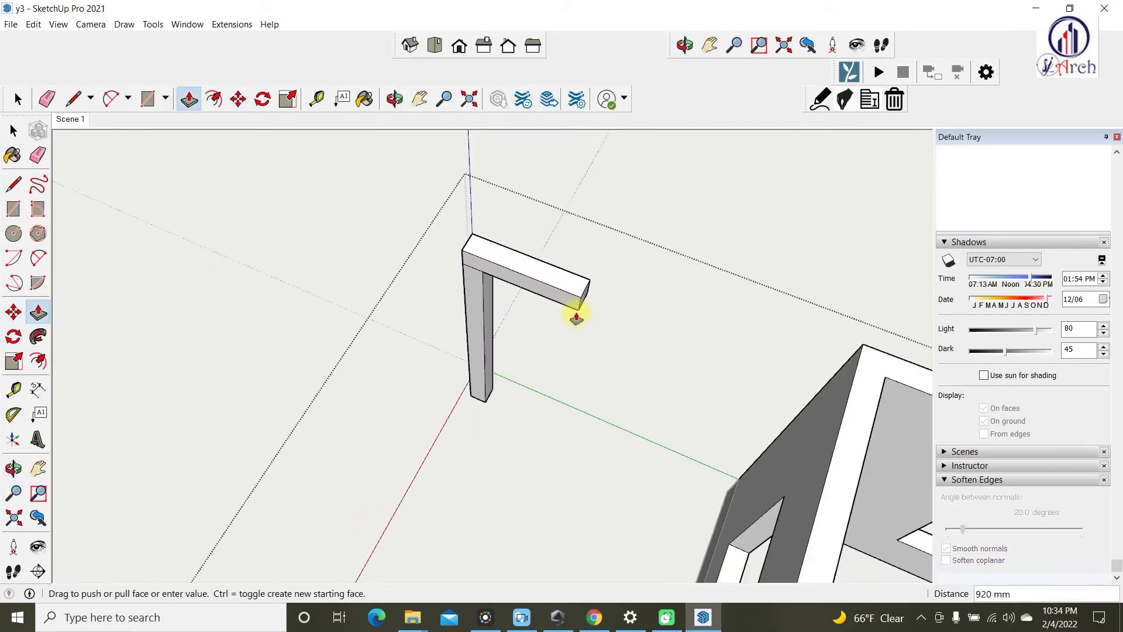
middle_click_drag(576, 316, 448, 245, "shift")
left_click(710, 257)
middle_click_drag(462, 350, 433, 326)
key("space")
scroll(404, 244, "up", 5)
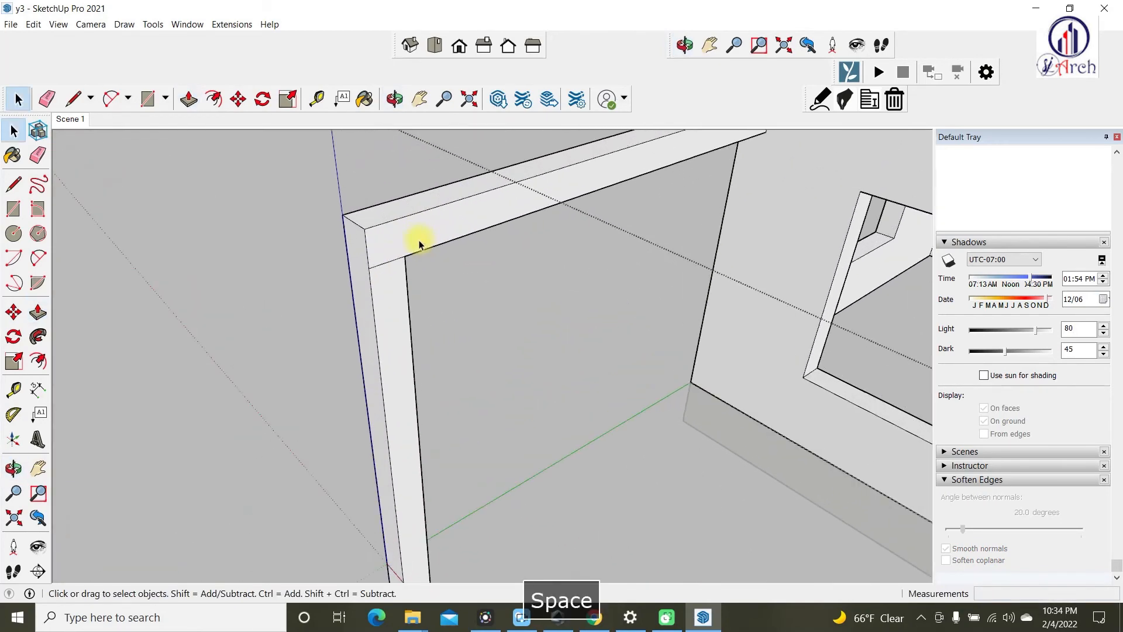
- Draw a short vertical edge on the beam above the column's inner edge, and undo back to the plain column
key("l")
left_click(405, 256)
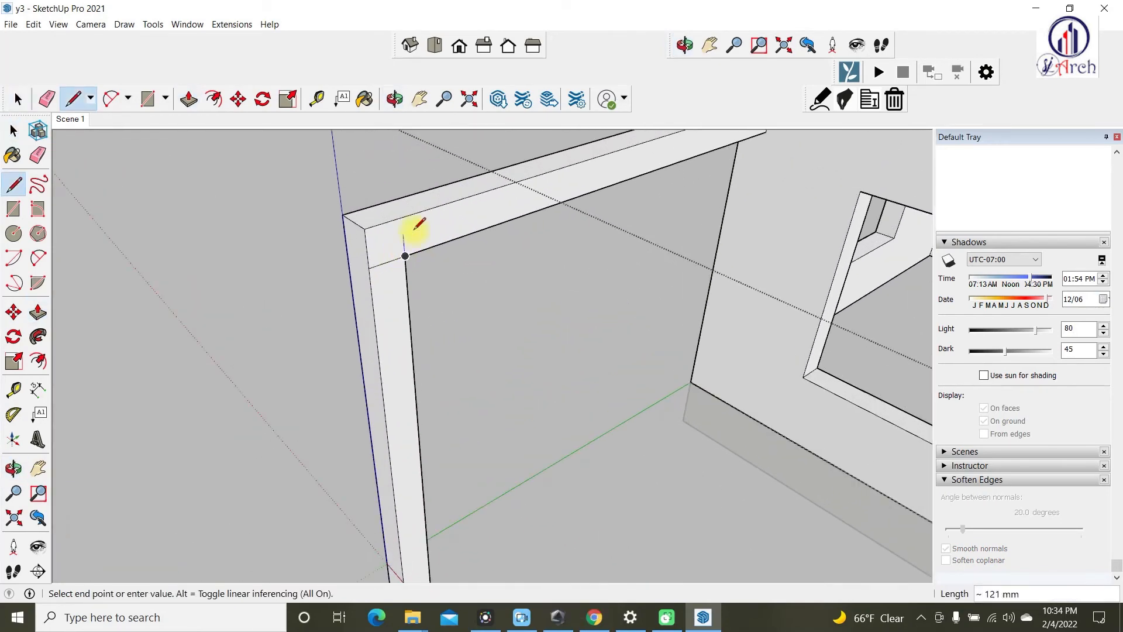
key("space")
scroll(374, 240, "down", 5)
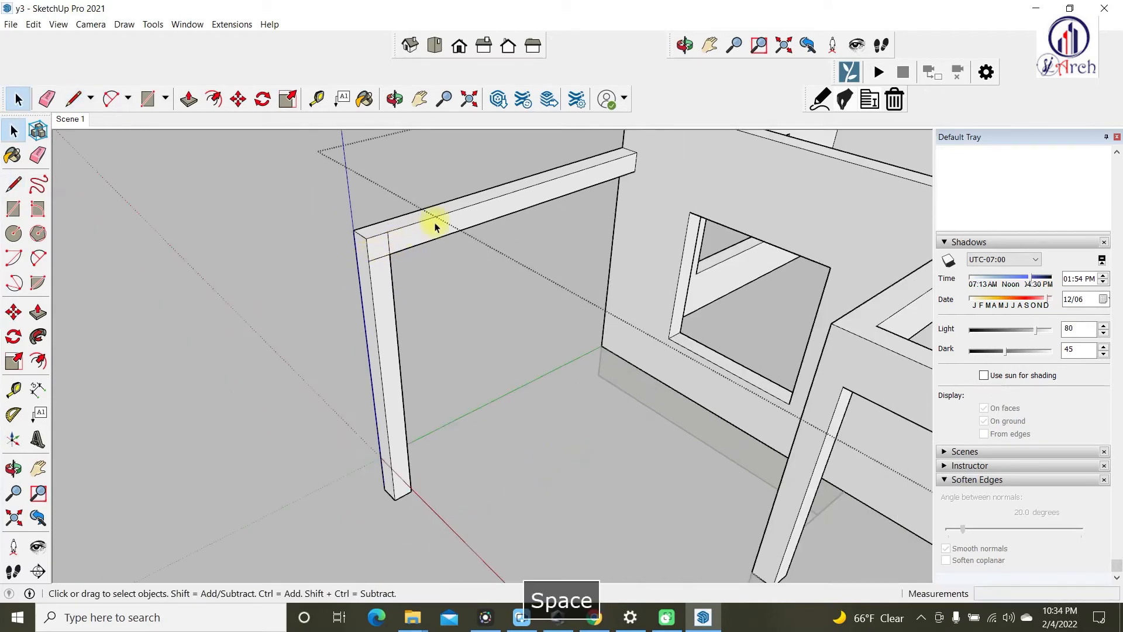
left_click(431, 221)
middle_click_drag(431, 220, 665, 194)
left_click(665, 198)
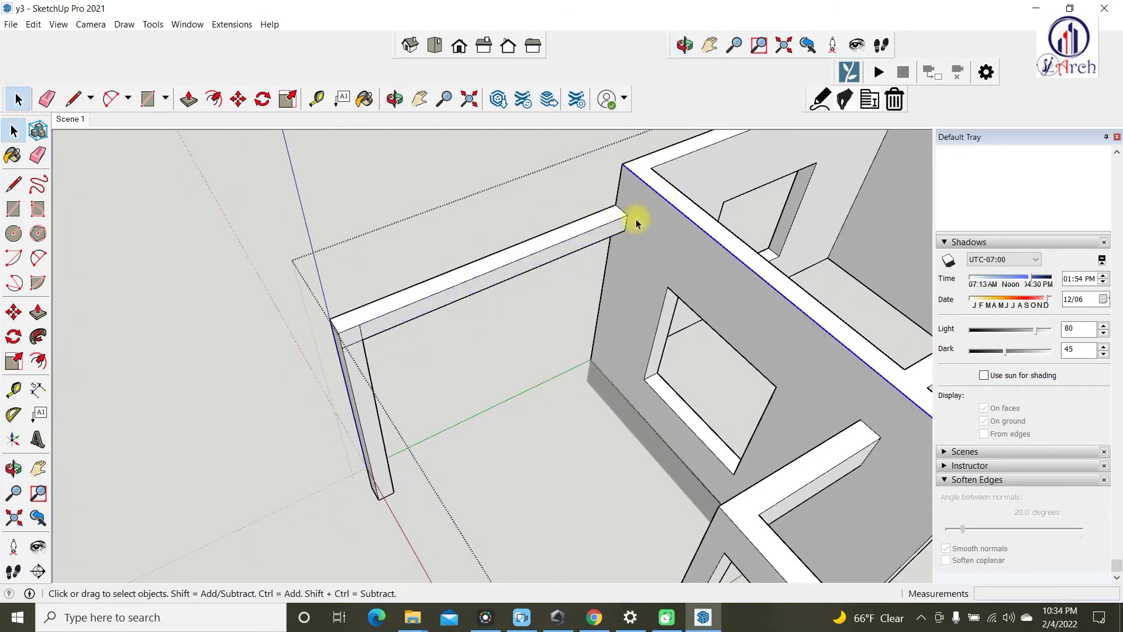
key("ctrl+z")
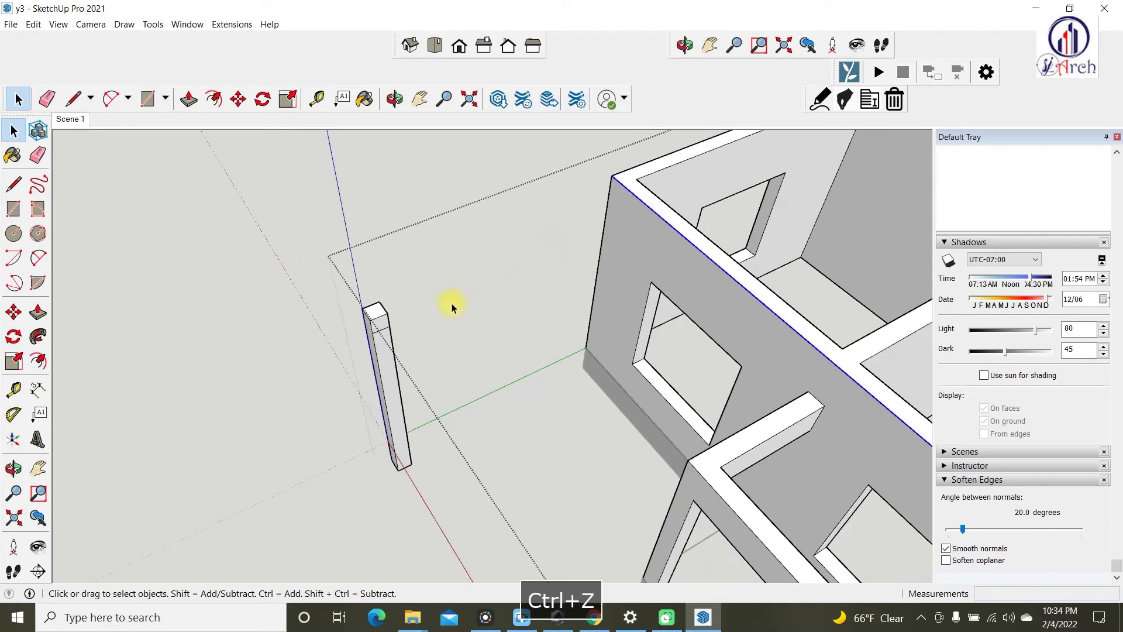
- Make the whole freestanding column, including its copied edges, a separate group
left_click(383, 350)
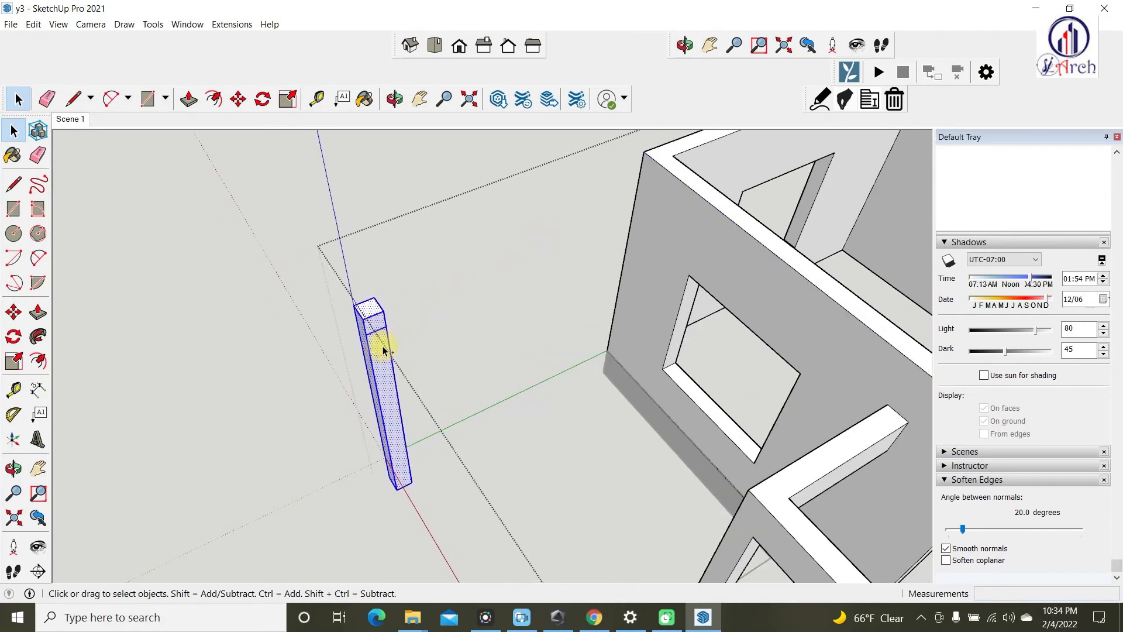
right_click(383, 350)
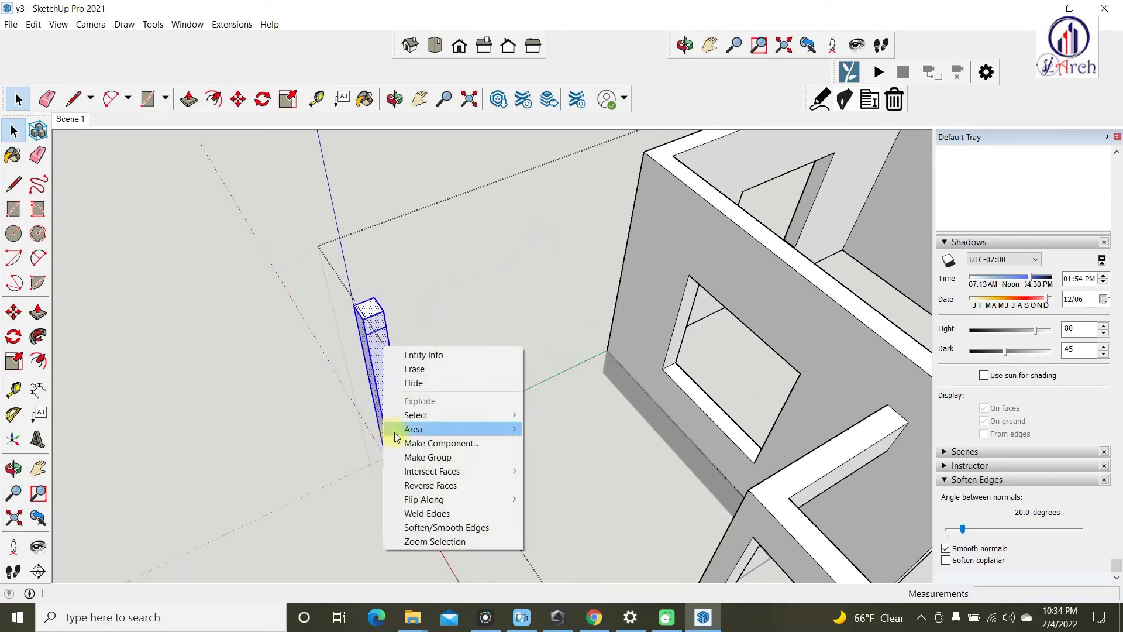
left_click(431, 457)
scroll(406, 277, "down", 3)
scroll(365, 329, "up", 4)
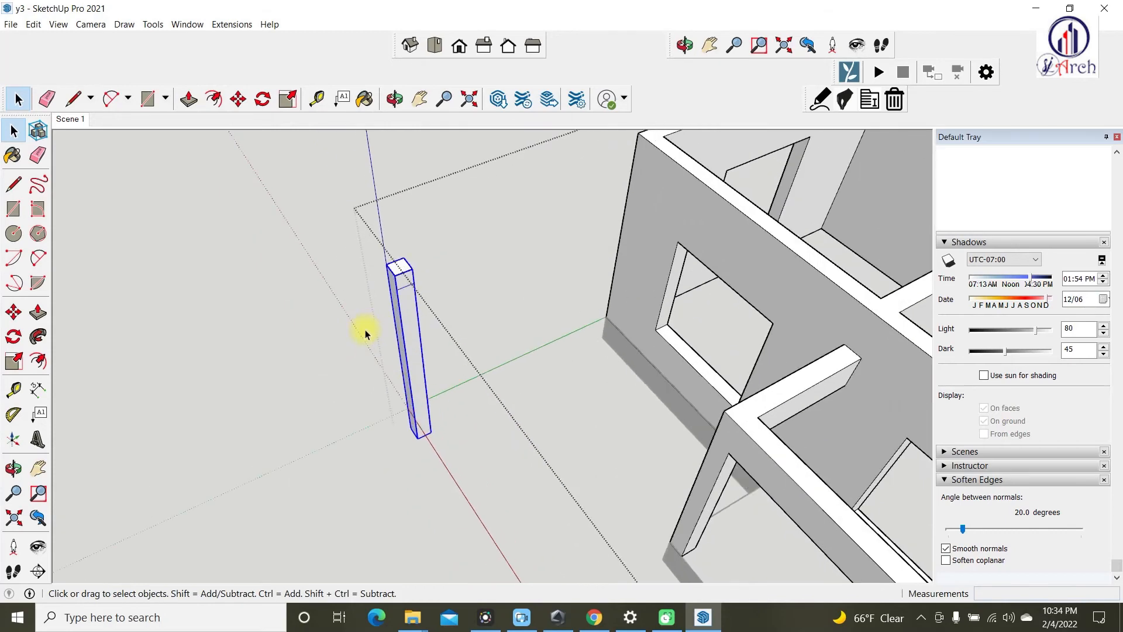
scroll(403, 296, "down", 3)
scroll(424, 308, "up", 4)
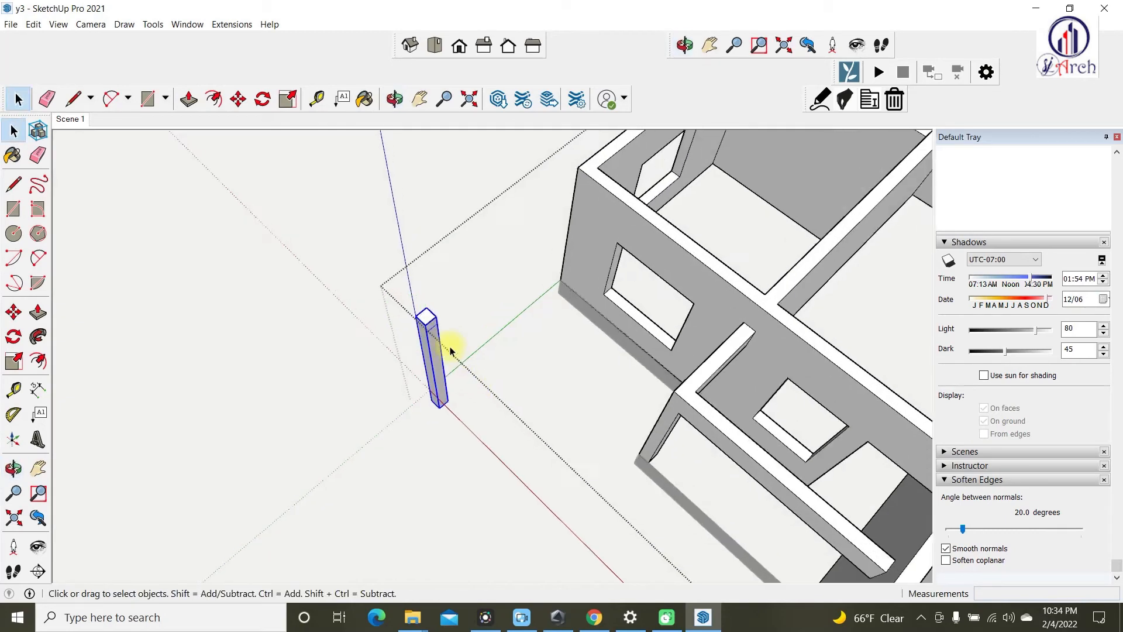
scroll(413, 315, "down", 5)
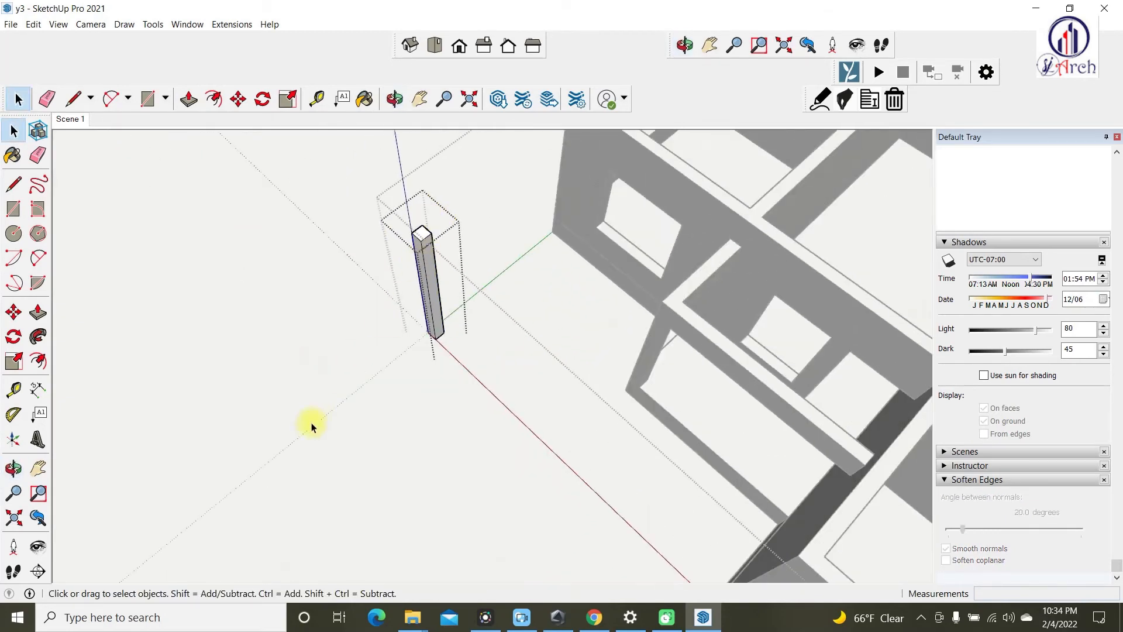
- Cut the column group out of the building's group and paste it in place outside it
left_click(528, 237)
right_click(426, 253)
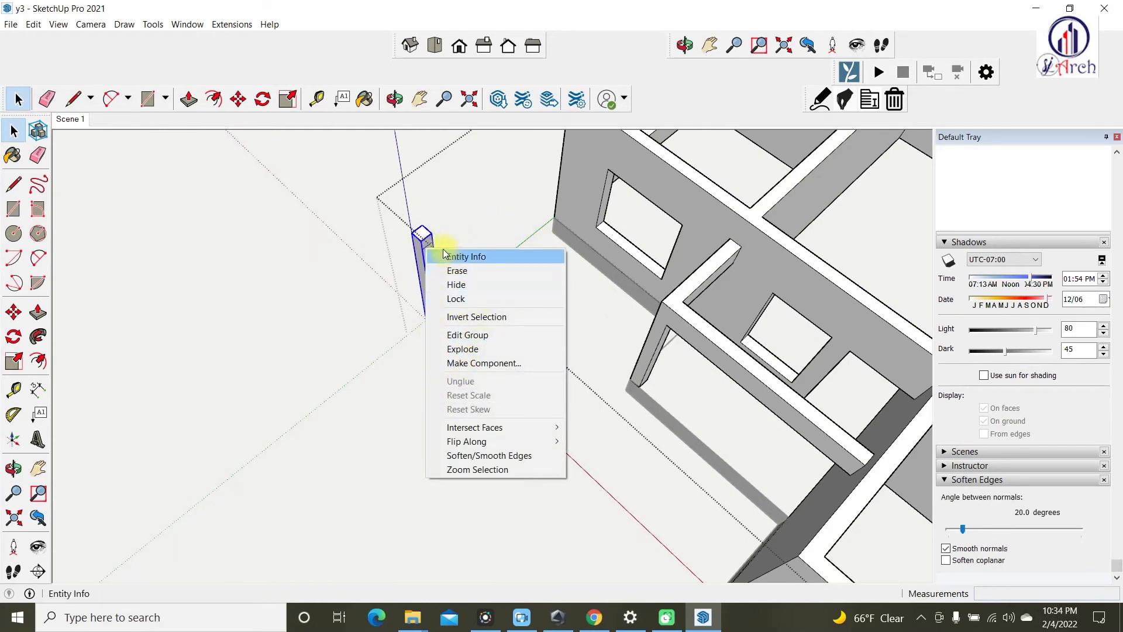
left_click(425, 235)
right_click(424, 240)
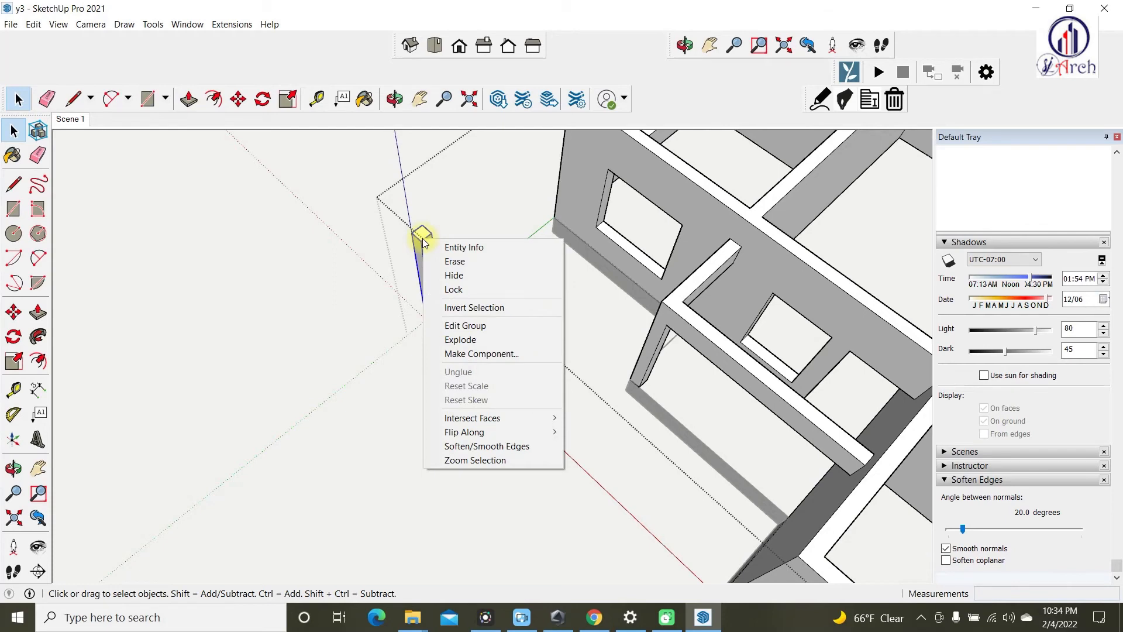
left_click(421, 238)
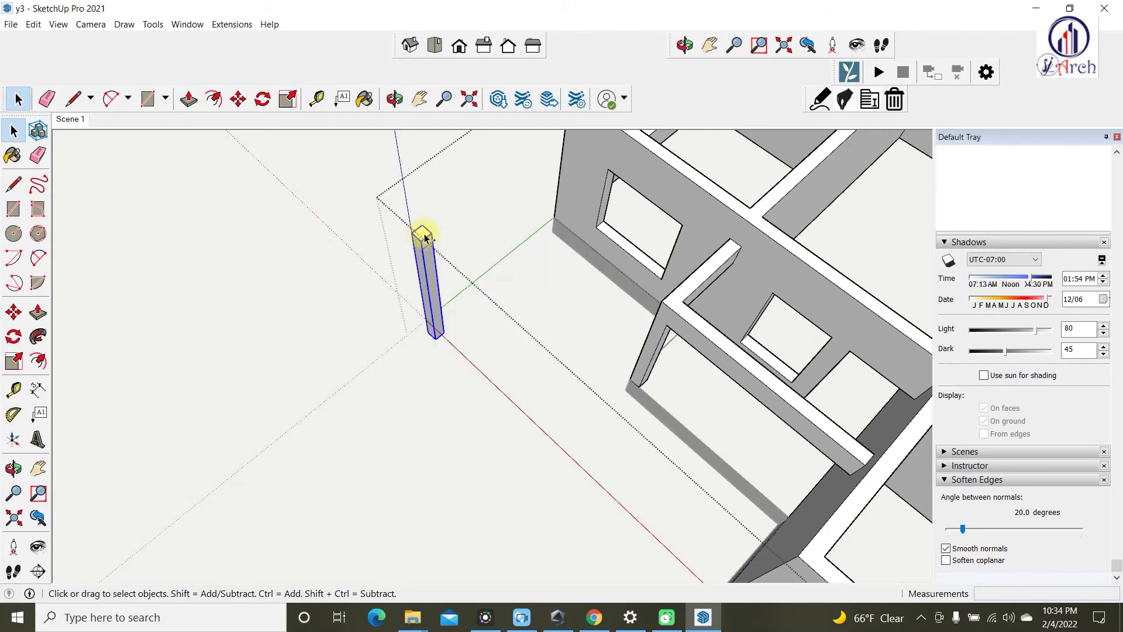
key("ctrl+x")
scroll(418, 311, "down", 5)
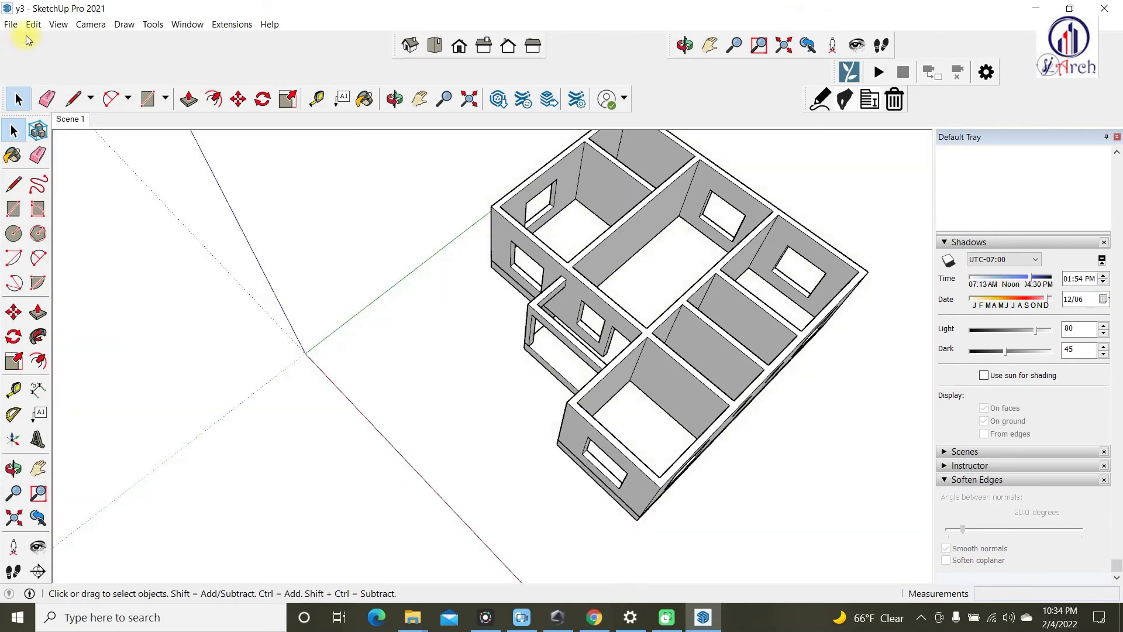
left_click(34, 25)
left_click(44, 115)
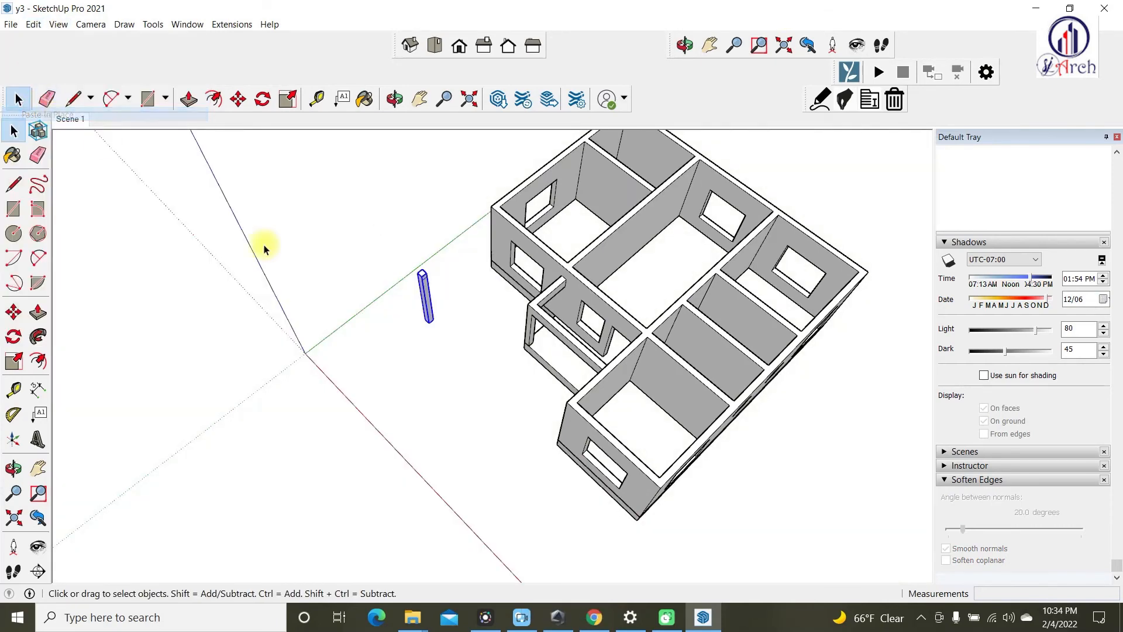
- Open the column group and pull its upper face about 3200 mm along the red axis to form a beam
scroll(281, 258, "up", 3)
scroll(497, 318, "up", 5)
double_click(494, 256)
scroll(439, 198, "down", 4)
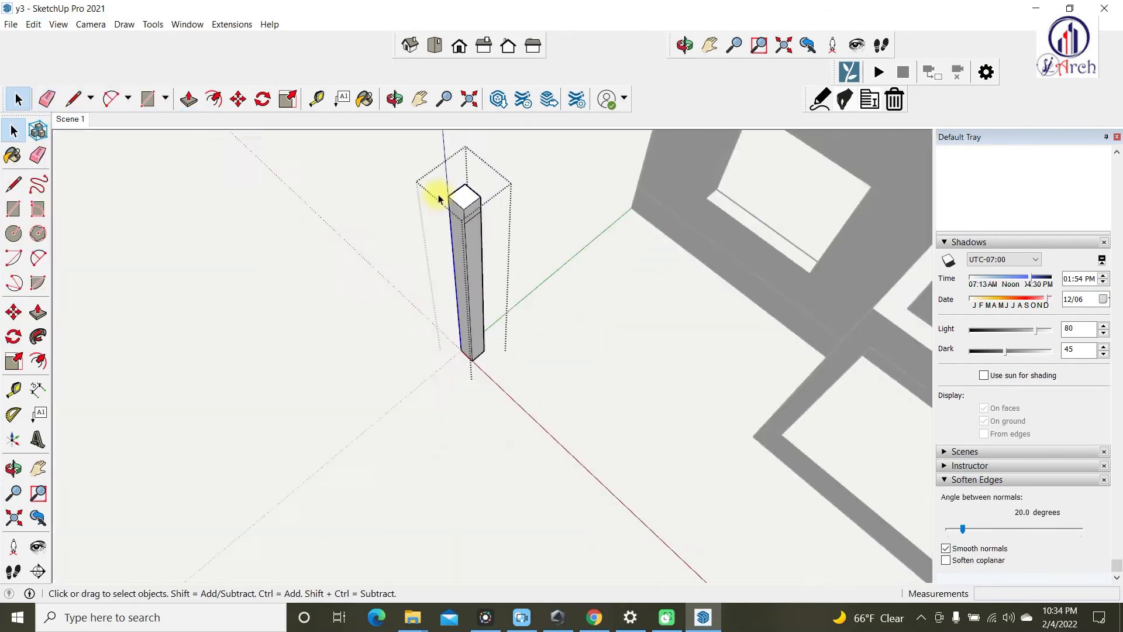
key("p")
scroll(450, 208, "up", 1)
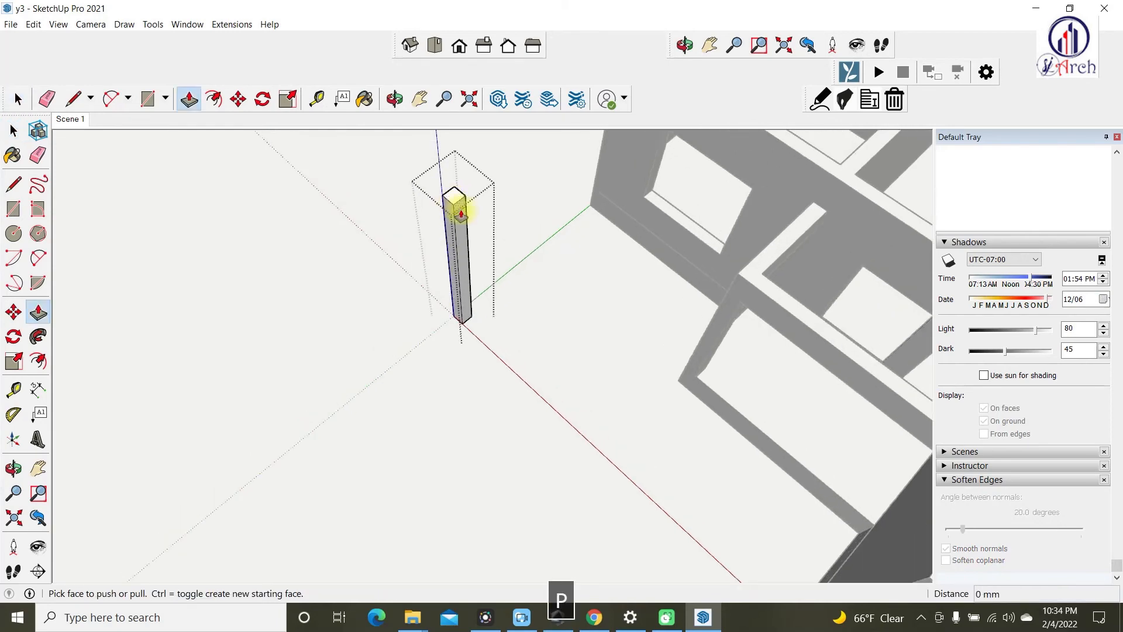
left_click_drag(462, 208, 773, 282)
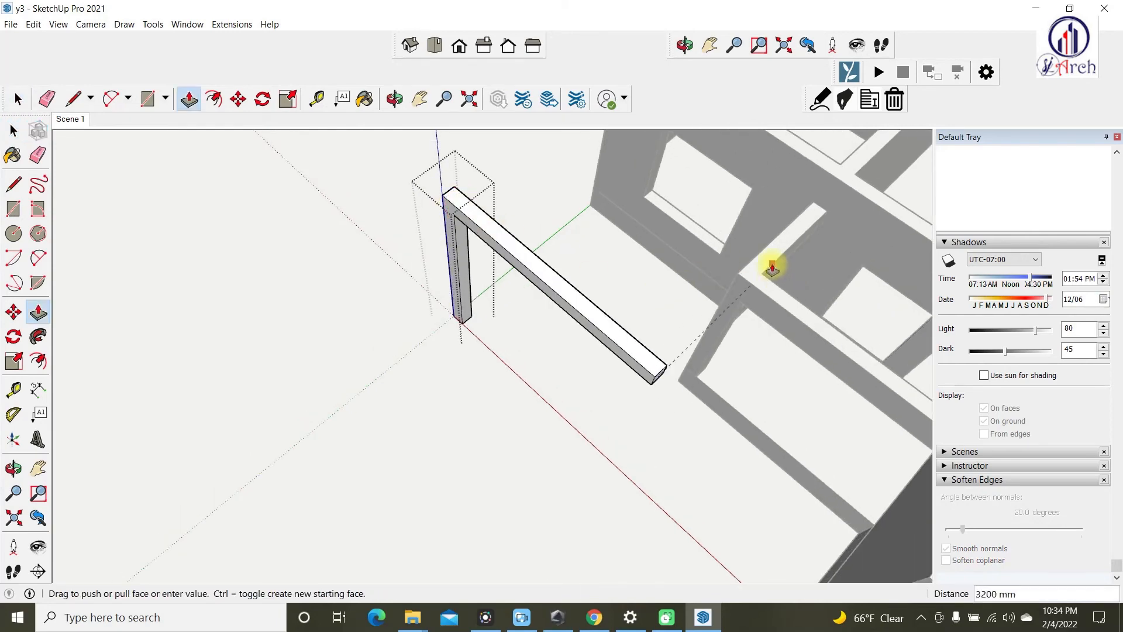
left_click(773, 266)
scroll(499, 302, "down", 3)
scroll(484, 306, "up", 4)
key("space")
- Copy the bottom edge of the beam's free end back along its underside to outline a second column
mouse_move(473, 270)
middle_mouse_down()
mouse_move(507, 299)
mouse_move(486, 281)
middle_mouse_up()
scroll(661, 339, "up", 2)
middle_click_drag(702, 366, 599, 276)
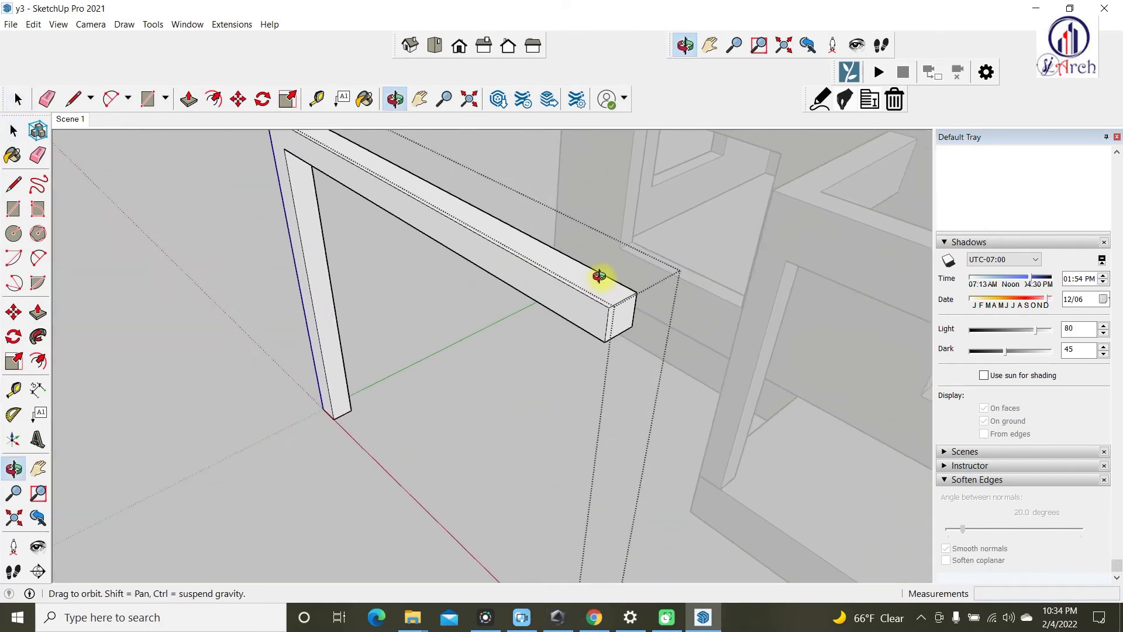
scroll(615, 337, "down", 5)
scroll(642, 319, "up", 5)
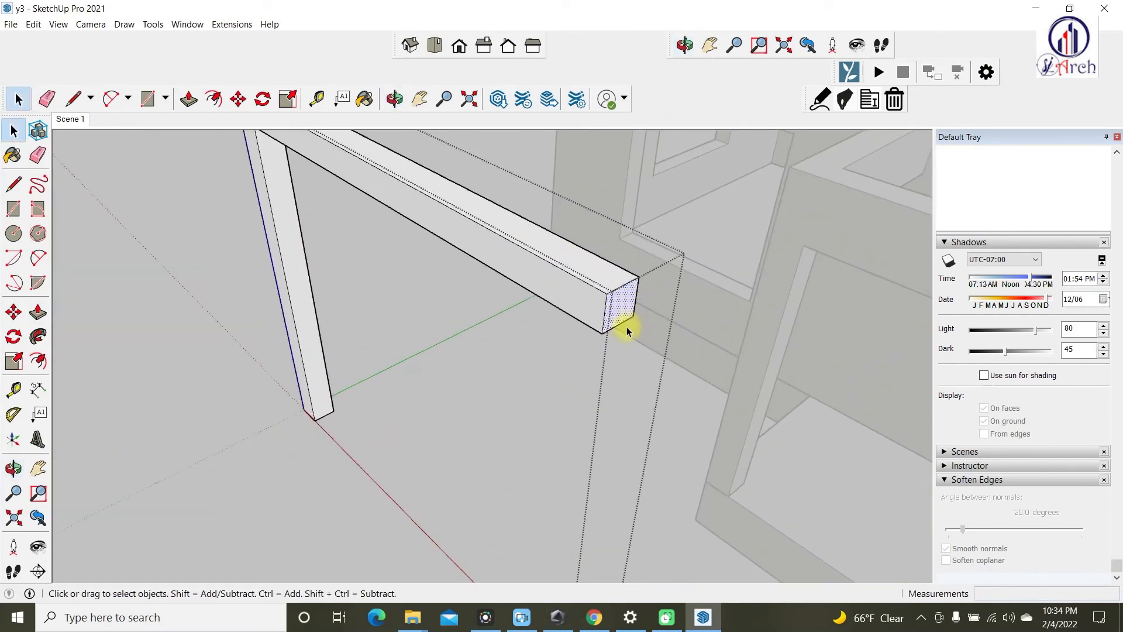
scroll(606, 330, "down", 3)
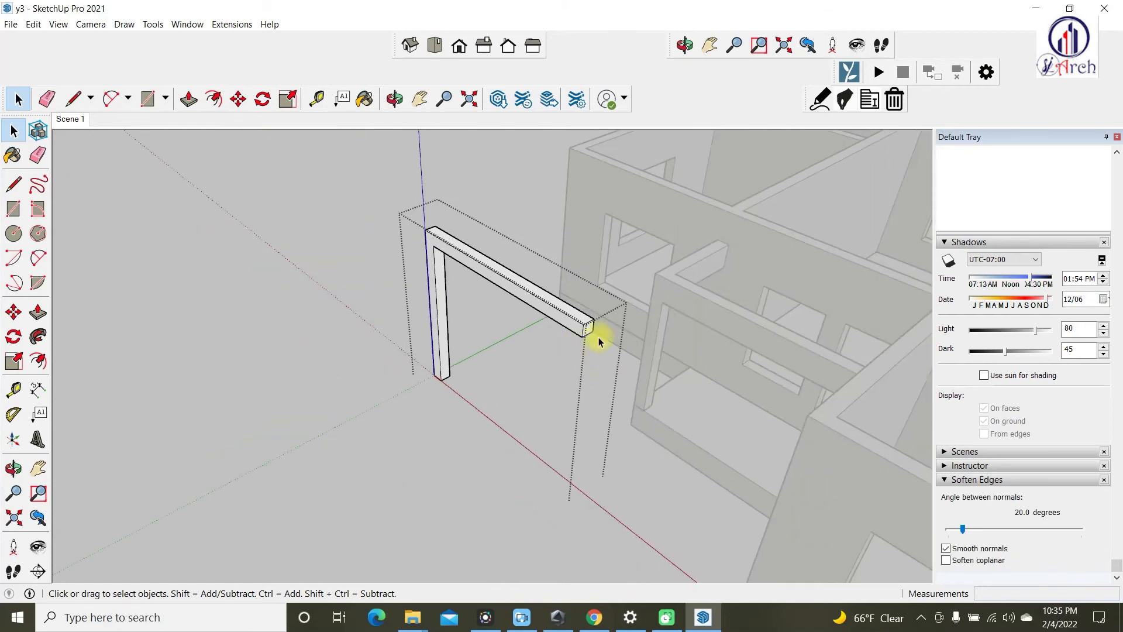
key("m")
scroll(735, 262, "up", 2)
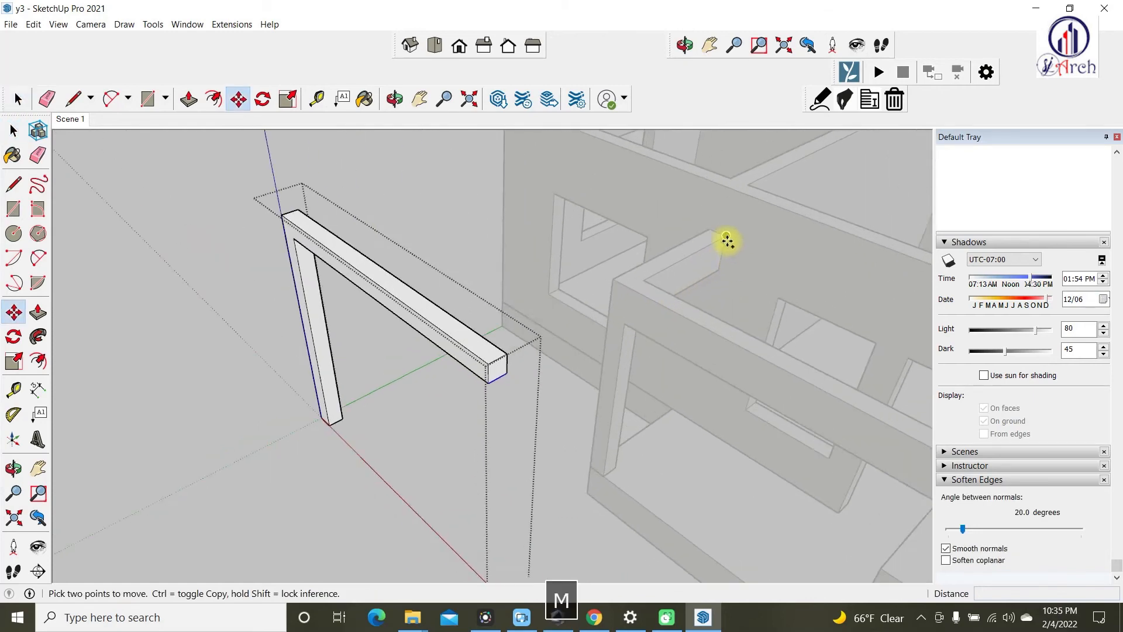
left_click(715, 231)
key("ctrl")
middle_click_drag(707, 228, 669, 88)
- Pull the outlined face under the beam's free end down to the base level of the first column
key("p")
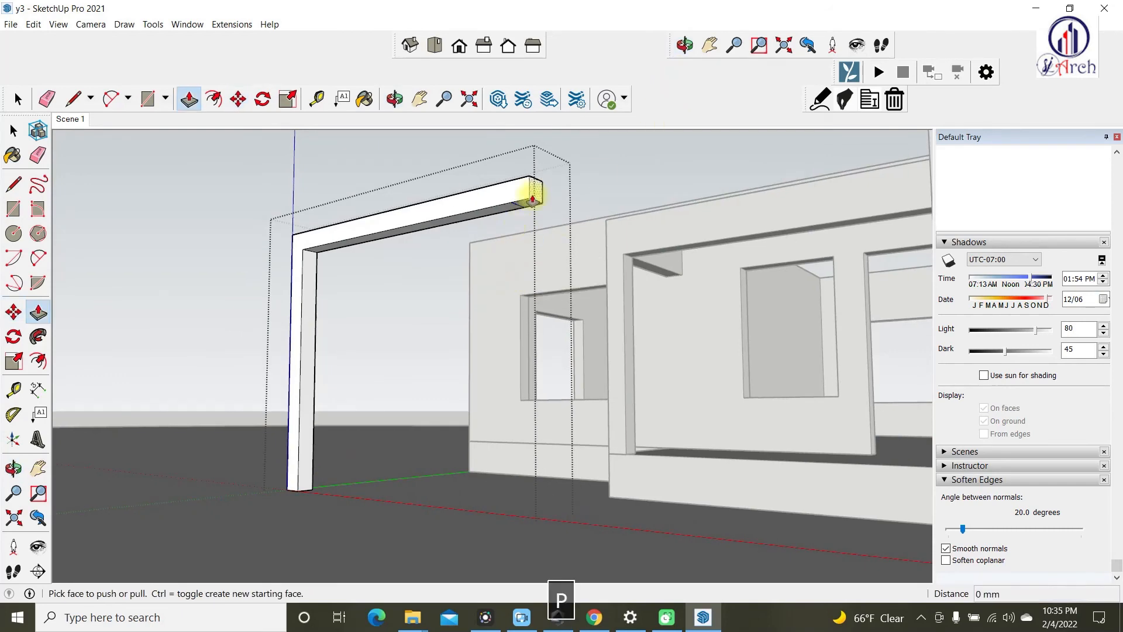
left_click(525, 210)
left_click(364, 497)
middle_click_drag(446, 402, 767, 288)
key("space")
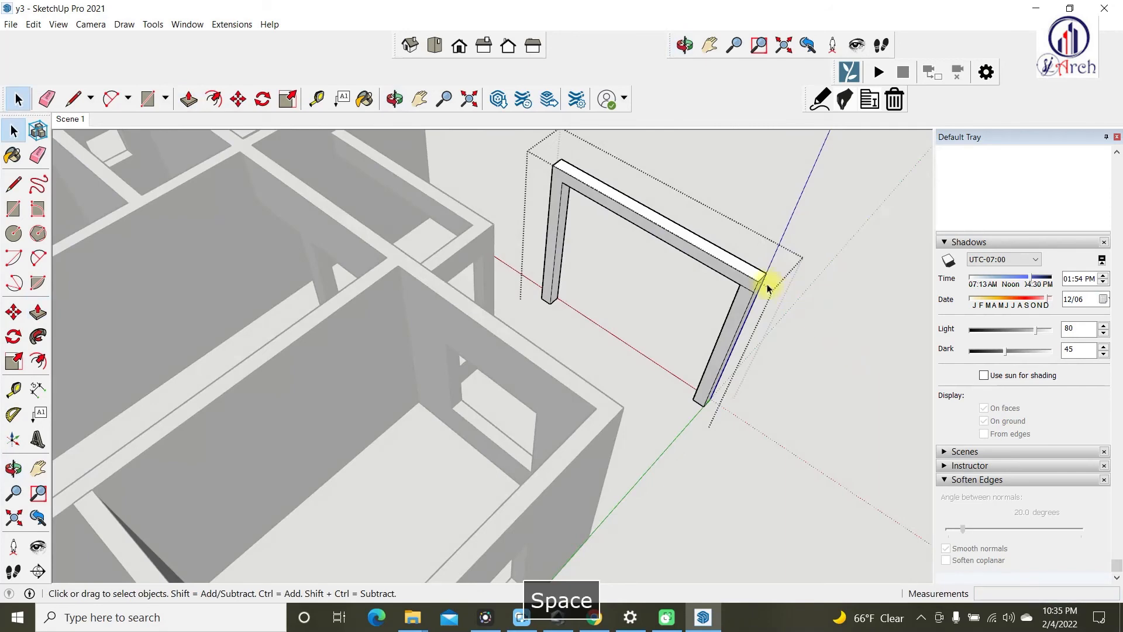
- Draw lines on the beam's building-facing side at both column positions to outline a separate face at each end
scroll(760, 286, "up", 3)
key("l")
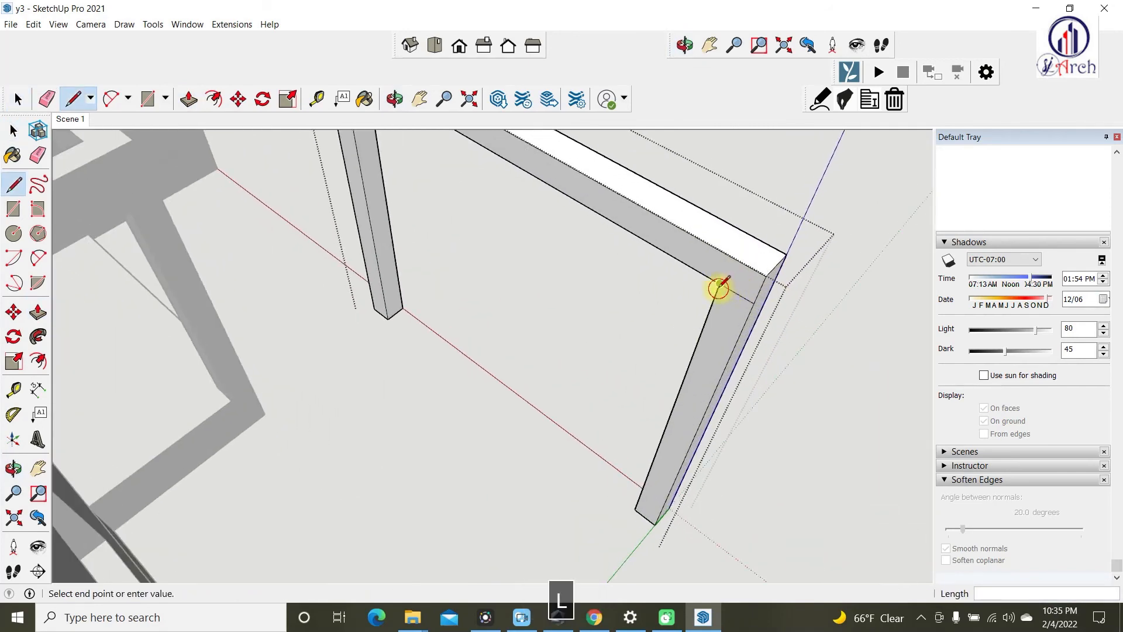
middle_click_drag(729, 256, 577, 263)
scroll(574, 296, "up", 5)
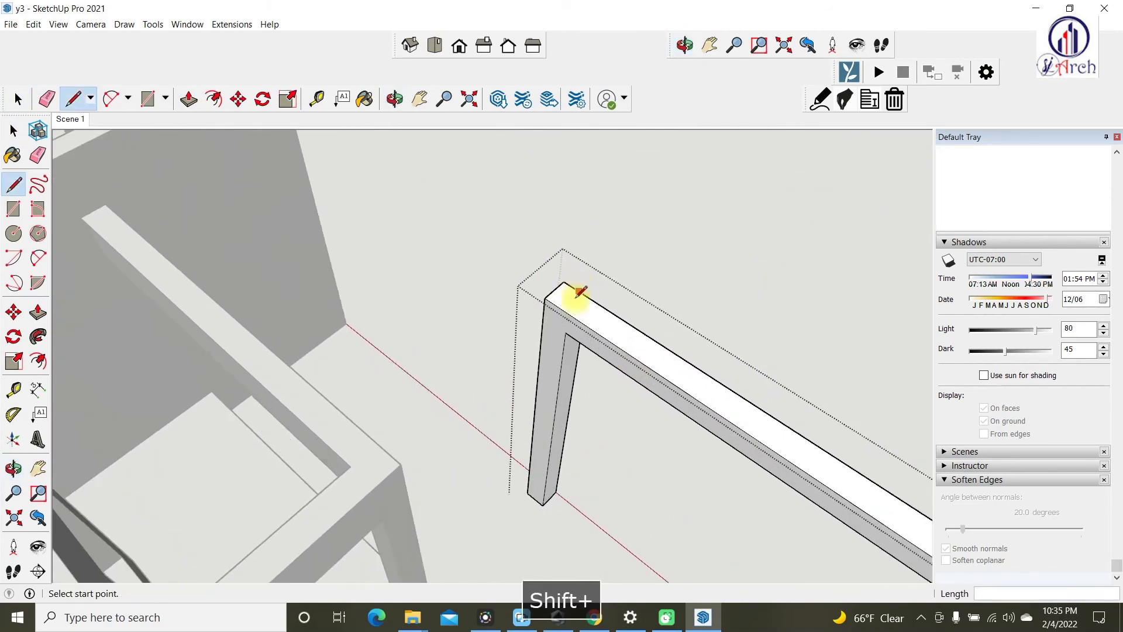
scroll(570, 316, "up", 1)
left_click(563, 325)
key("space")
scroll(567, 260, "down", 3)
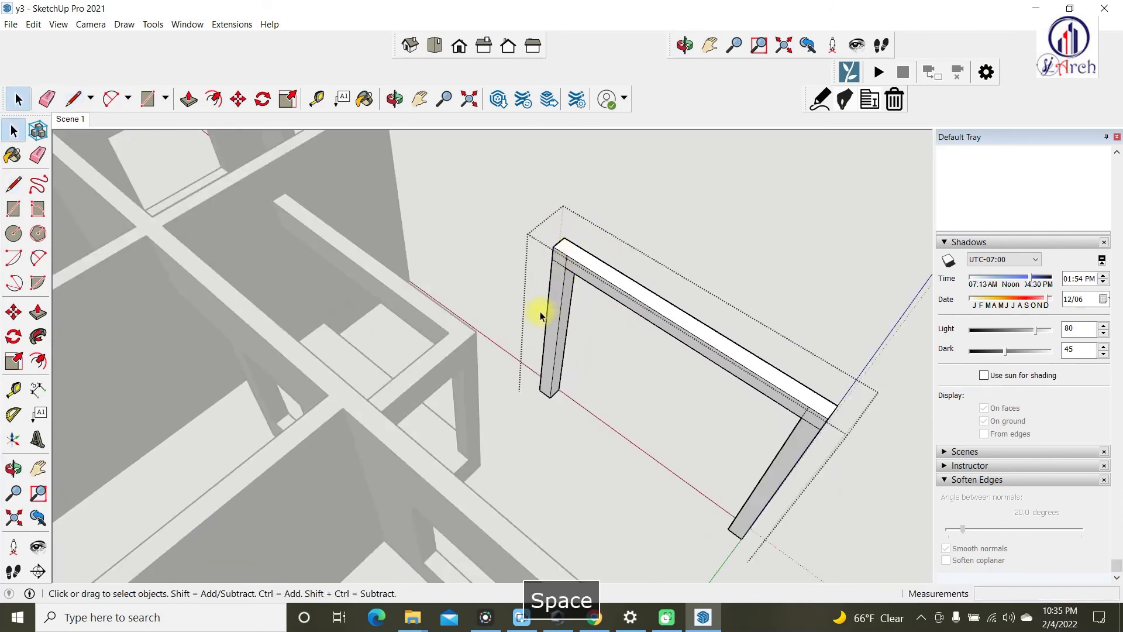
- Pull the two outlined end faces back to the building's walls to form side beams, the first 1500 mm long
key("p")
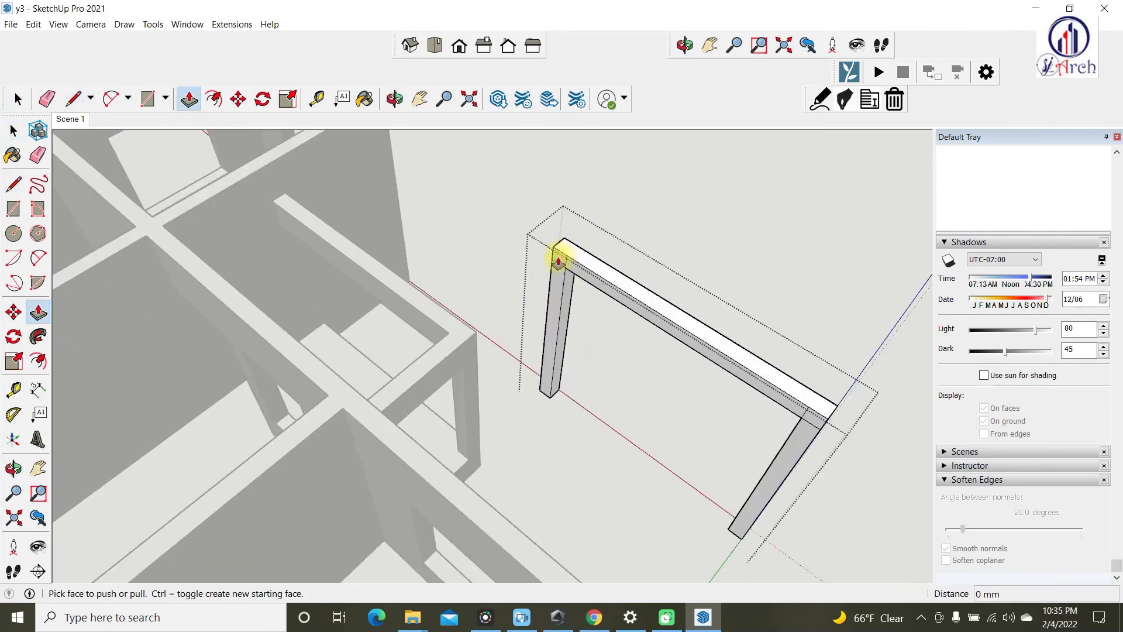
left_click(559, 261)
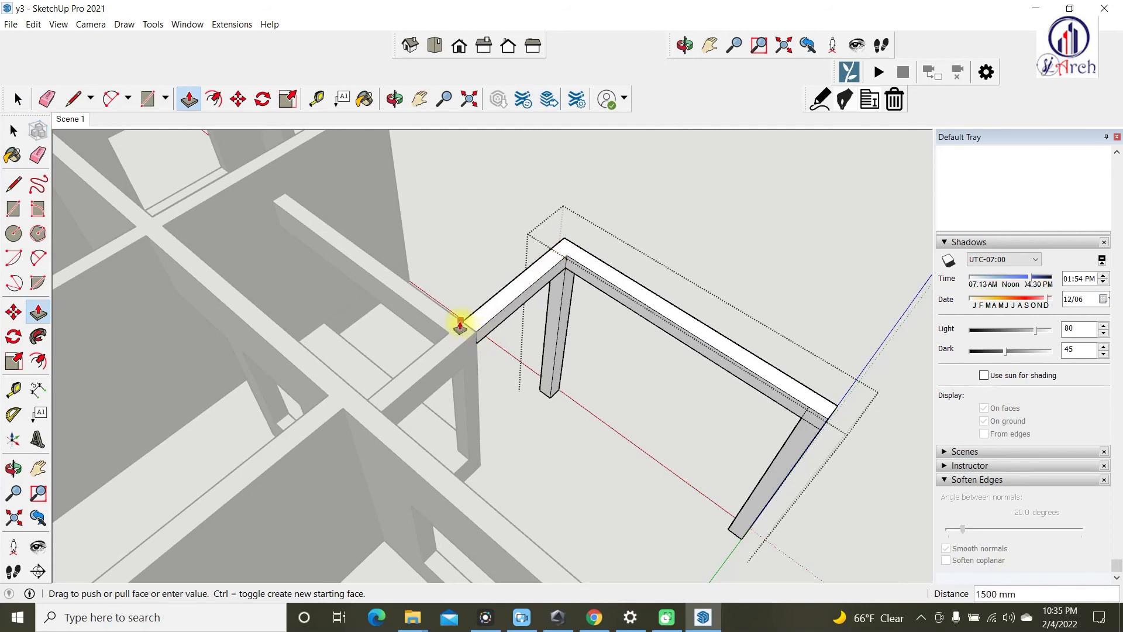
left_click(461, 325)
scroll(381, 208, "down", 3)
scroll(575, 296, "up", 3)
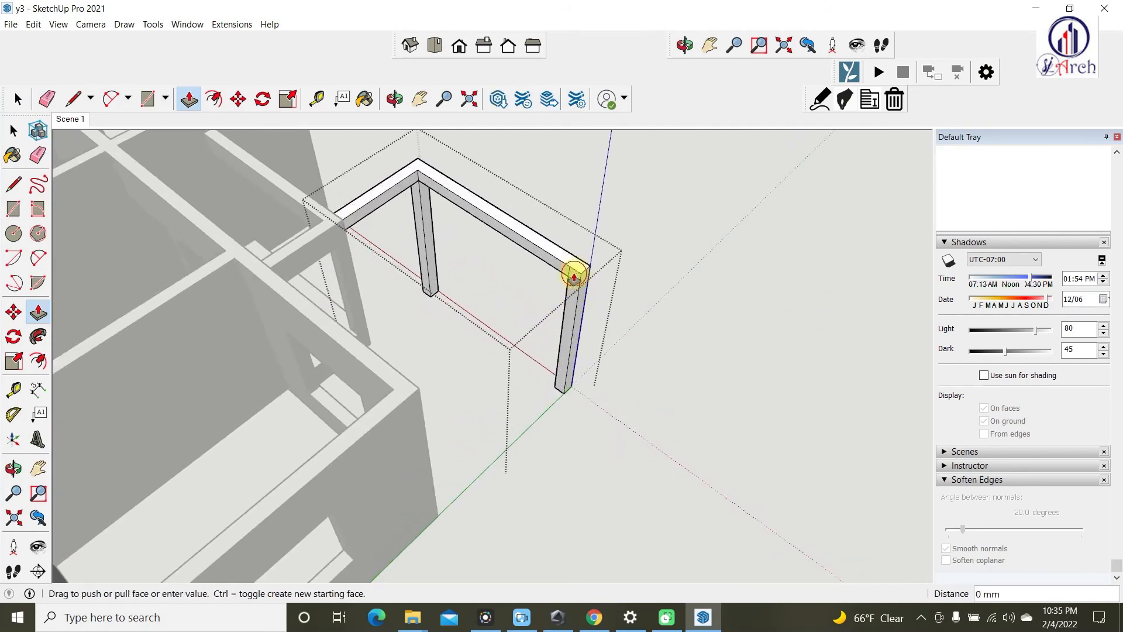
left_click_drag(575, 275, 381, 419)
left_click(416, 390)
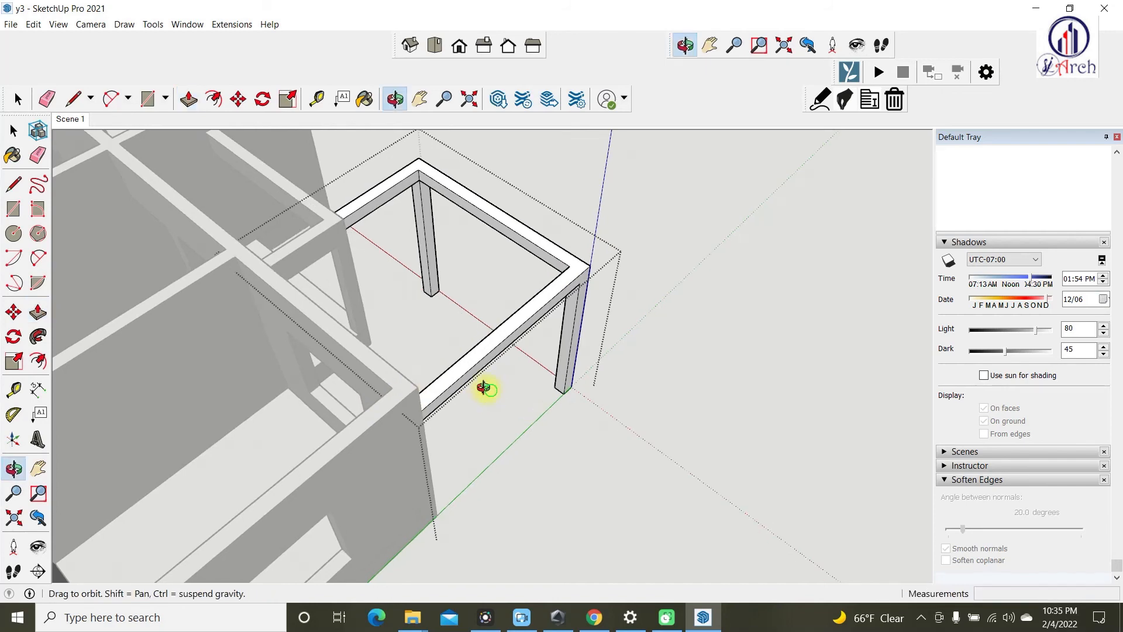
- Close the frame group, restore Scene 1 and examine the frame against the building from the front and from above
middle_click_drag(493, 396, 251, 372)
key("space")
scroll(479, 356, "down", 4)
middle_click_drag(479, 357, 226, 278)
left_click(517, 224)
left_click(69, 119)
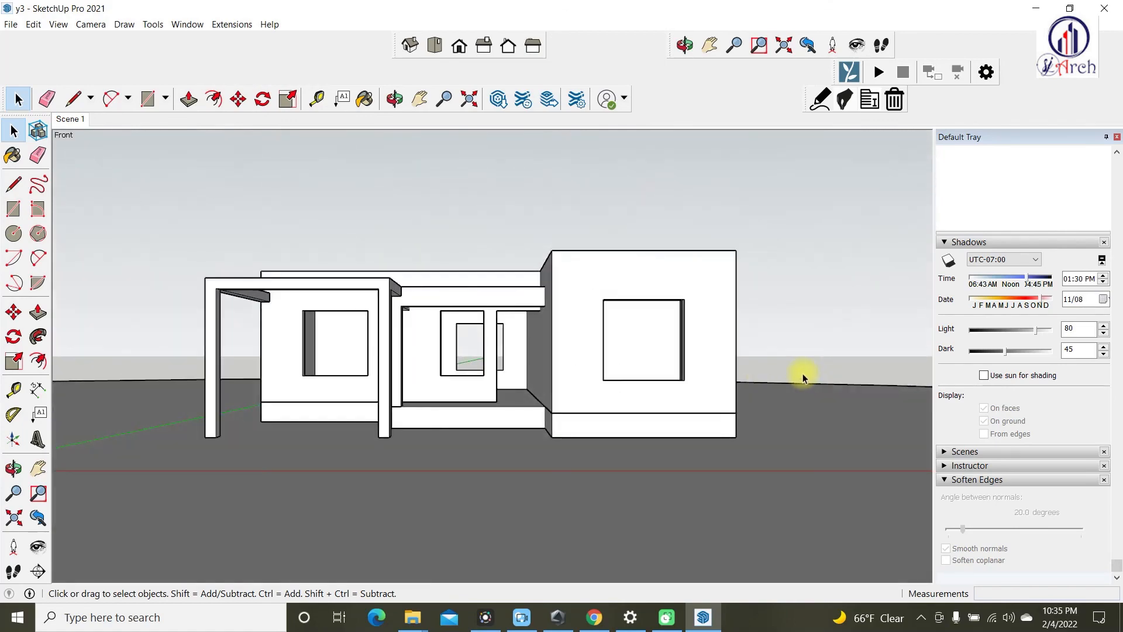
middle_click_drag(485, 292, 361, 339)
scroll(361, 339, "down", 3)
middle_click_drag(421, 316, 467, 316, "shift")
scroll(466, 316, "up", 2)
middle_click_drag(266, 440, 527, 459)
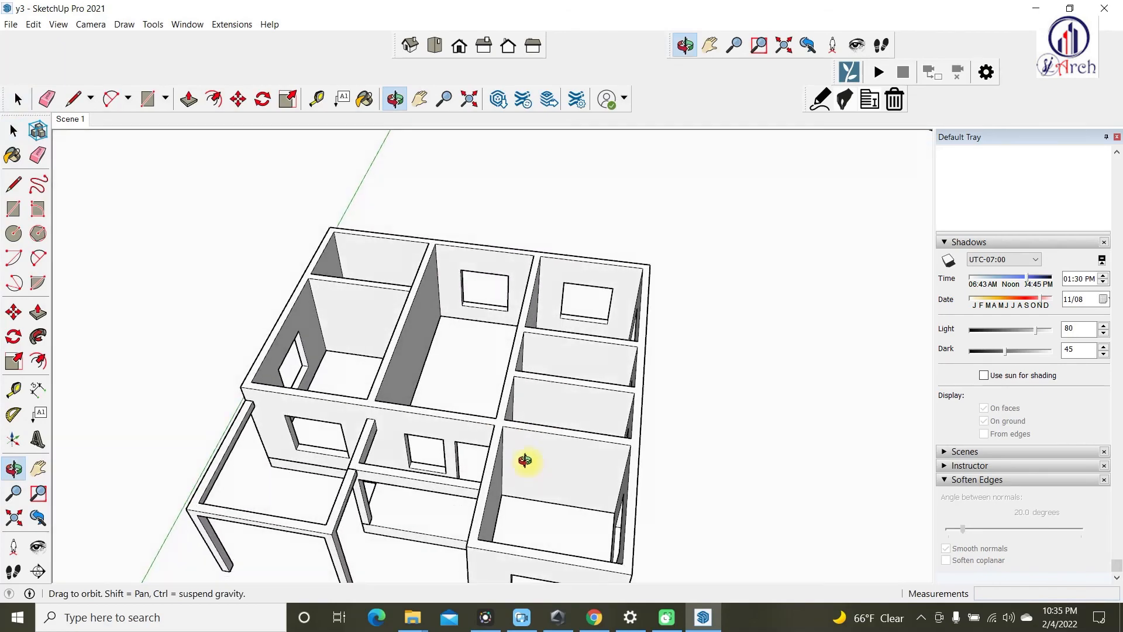
scroll(509, 381, "down", 4)
- Reopen the frame group and pull the underside of the side beam nearer the porch down 200 mm, level with the porch beam's underside
scroll(370, 410, "up", 5)
middle_click_drag(370, 410, 401, 238)
scroll(414, 250, "up", 3)
scroll(420, 312, "up", 5)
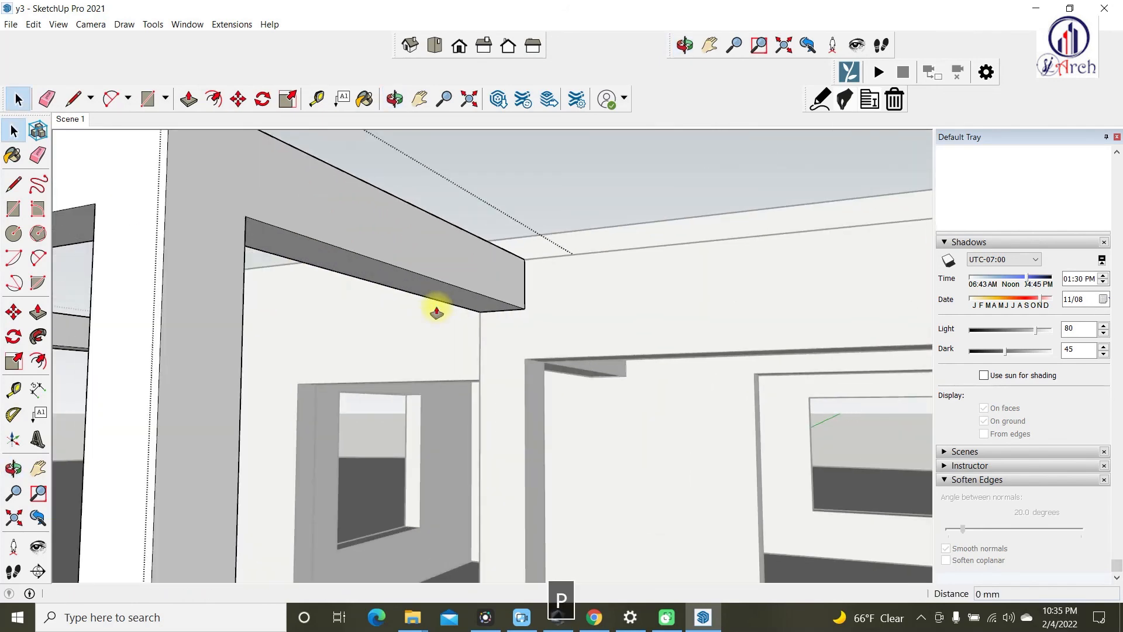
key("p")
left_click(448, 297)
middle_click_drag(502, 318, 524, 328)
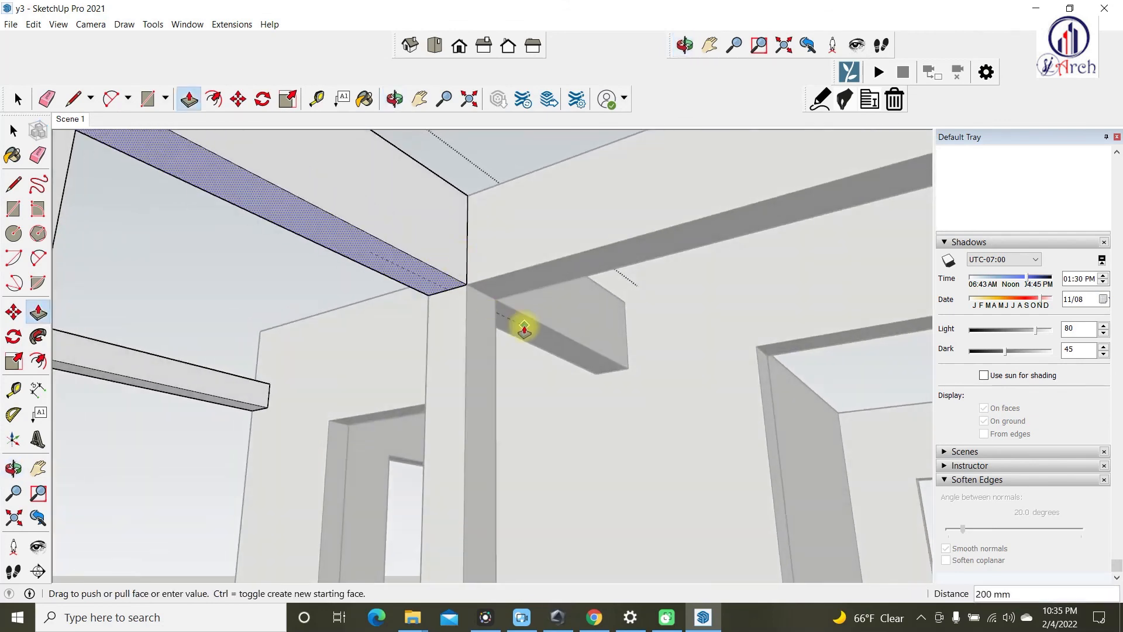
left_click(529, 317)
- Pull the undersides of the front beam and the other side beam down 200 mm as well
middle_click_drag(511, 265, 643, 365)
scroll(637, 364, "down", 4)
middle_click_drag(572, 354, 671, 355)
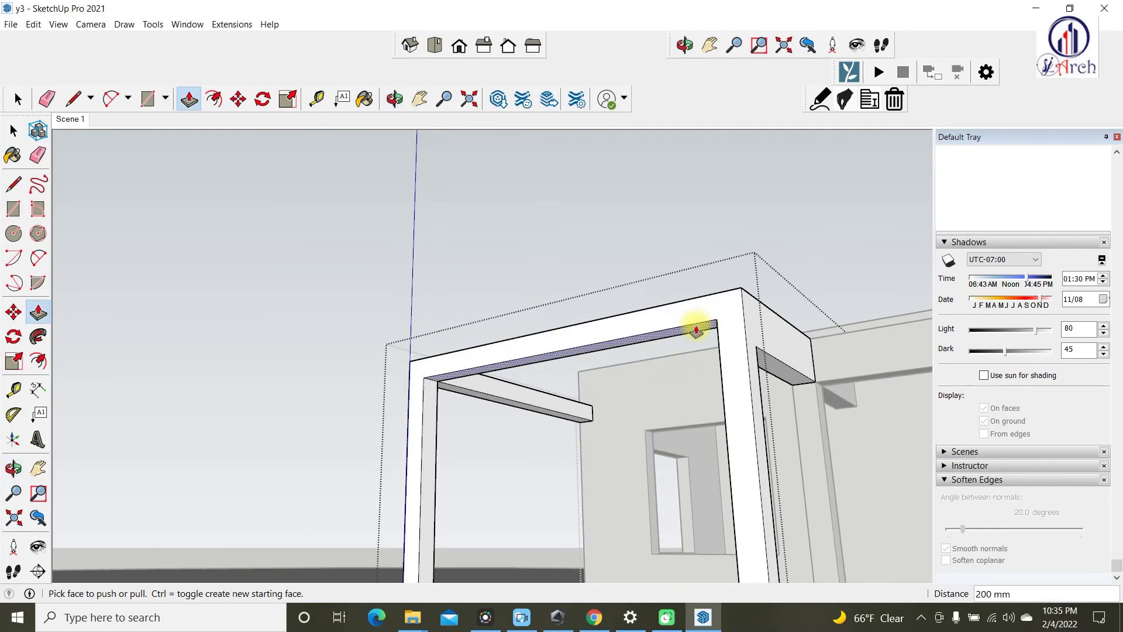
left_click(775, 357)
middle_click_drag(495, 385, 1055, 434)
middle_click_drag(567, 426, 531, 533)
scroll(438, 288, "up", 1)
left_click(439, 284)
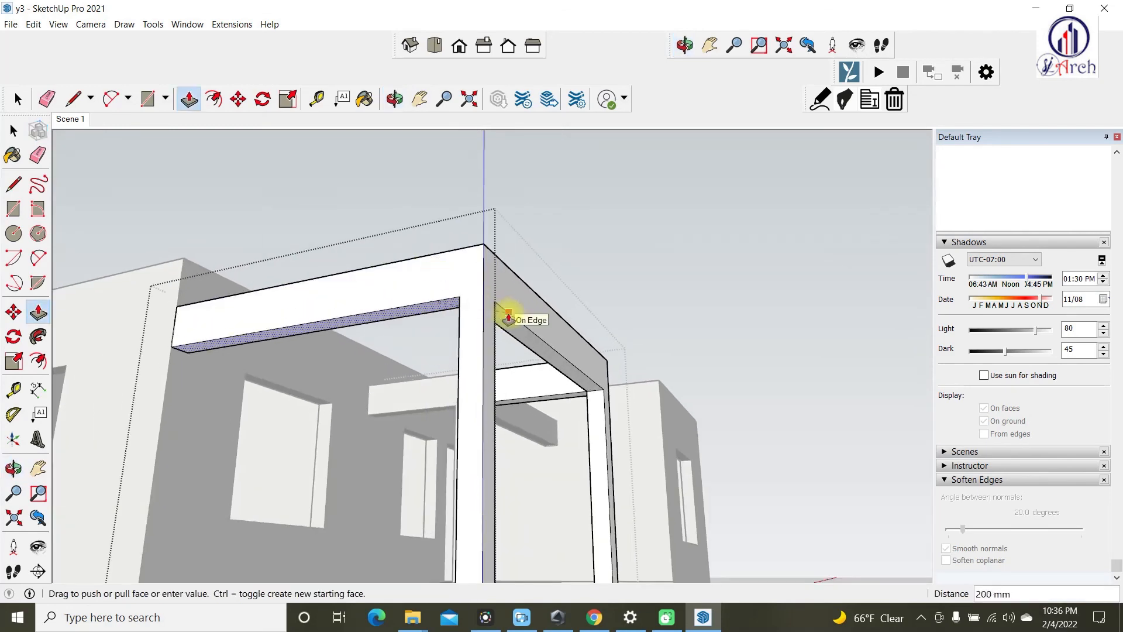
middle_click_drag(536, 310, 381, 503)
scroll(409, 391, "down", 4)
key("space")
scroll(269, 401, "down", 4)
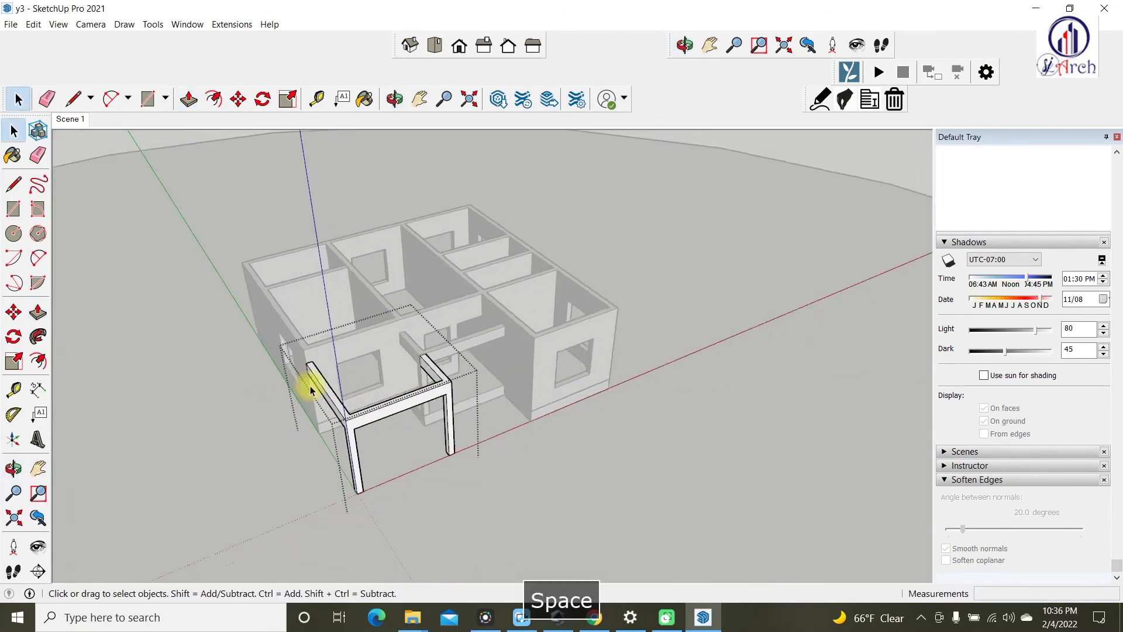